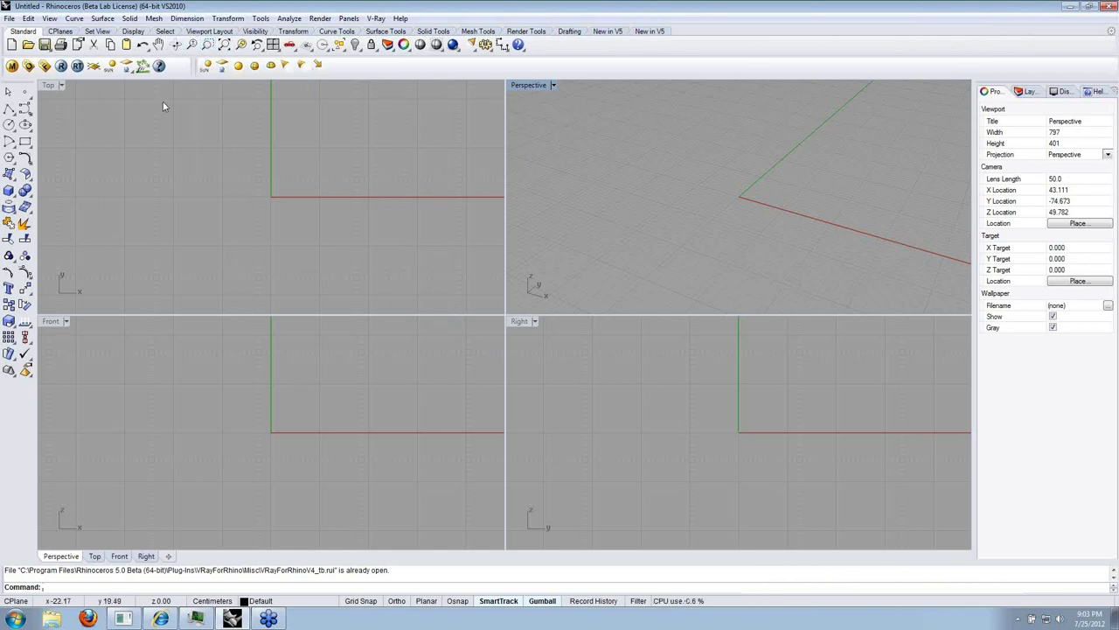
Open the Shaver_RH5 model from the 001_RT folder inside Rhino Presentation.
left_click(28, 46)
left_click_drag(459, 172, 413, 144)
left_click(416, 154)
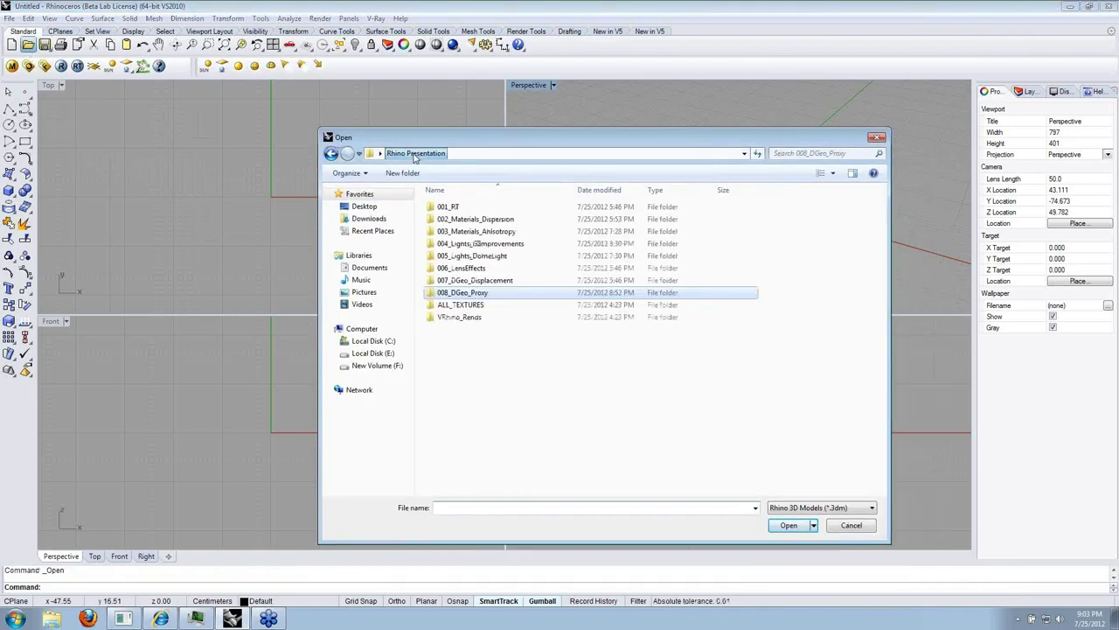
double_click(458, 208)
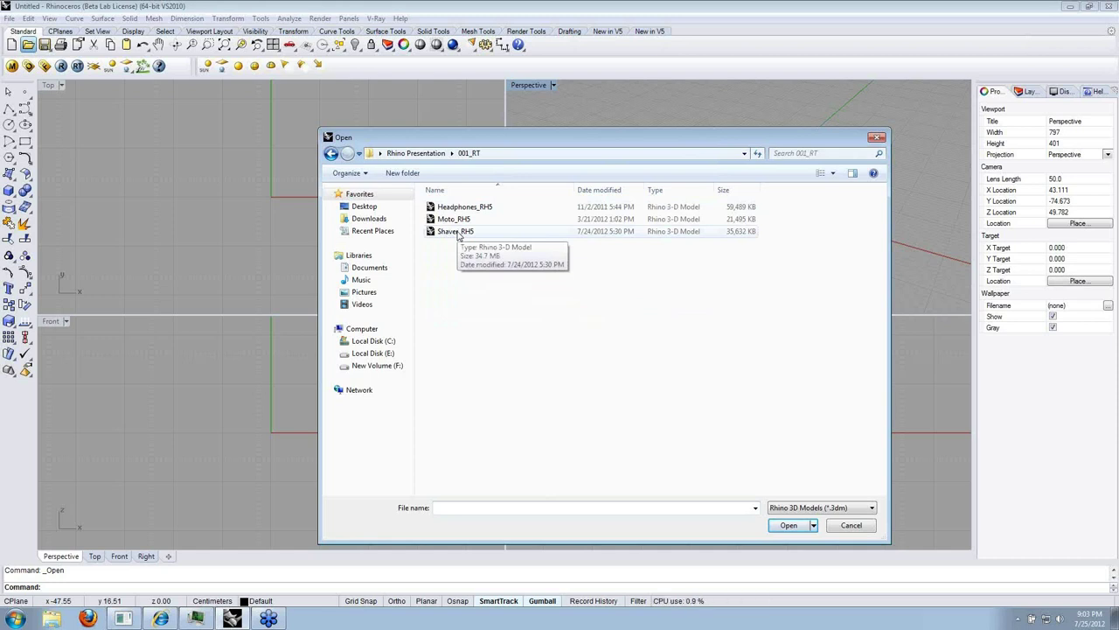
double_click(456, 231)
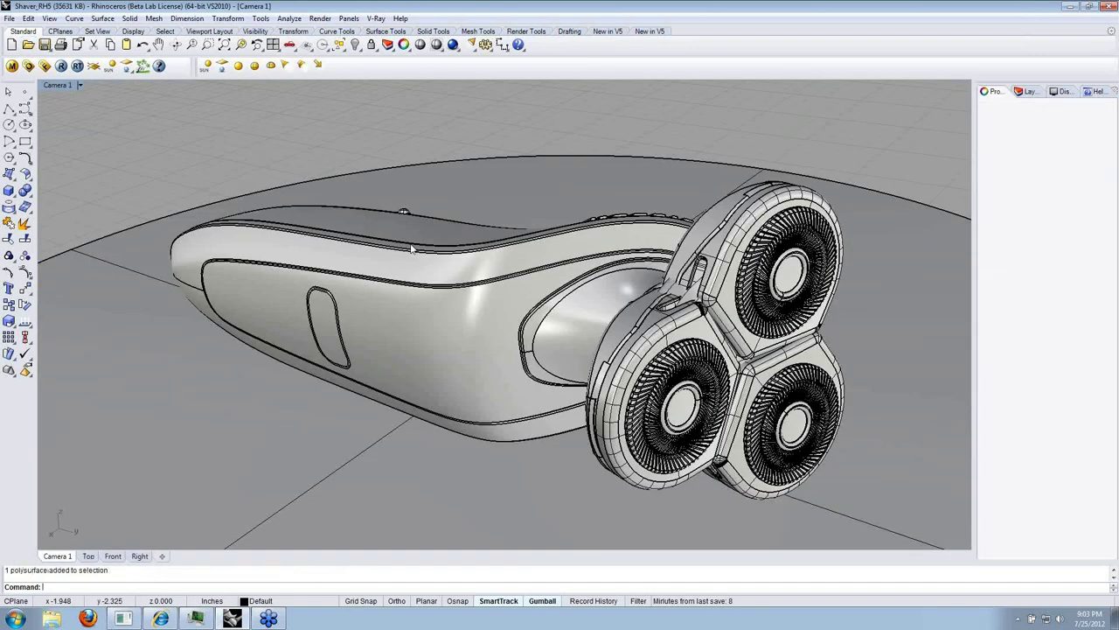
Start a V-Ray RT render of the shaver and move the frame buffer clear of the shaver heads in the viewport.
left_click(412, 249)
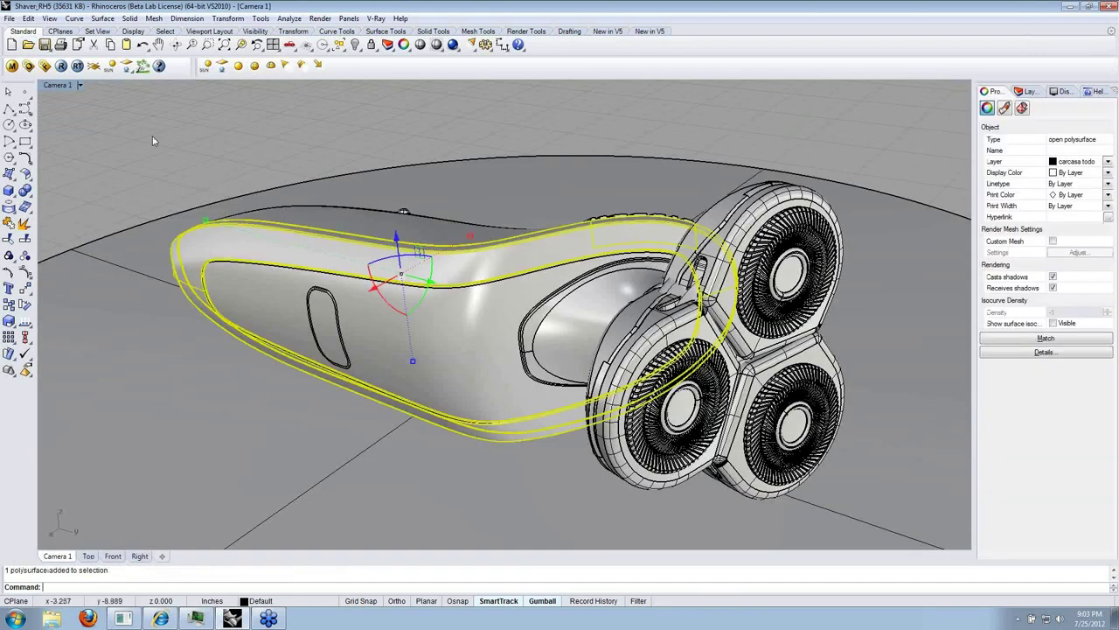
left_click(77, 67)
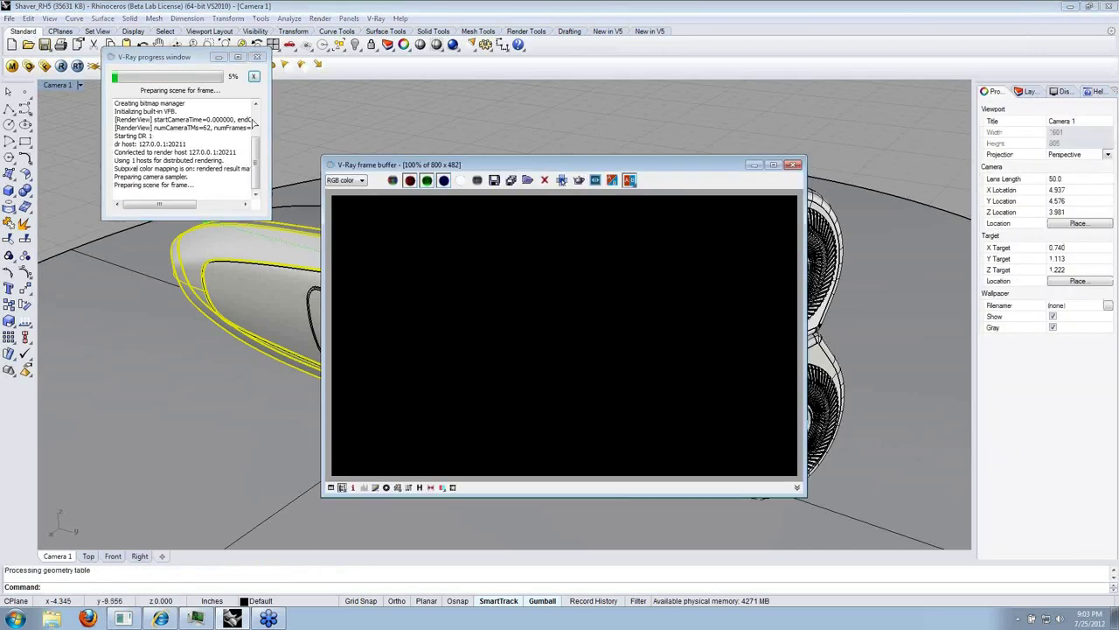
left_click_drag(421, 167, 373, 91)
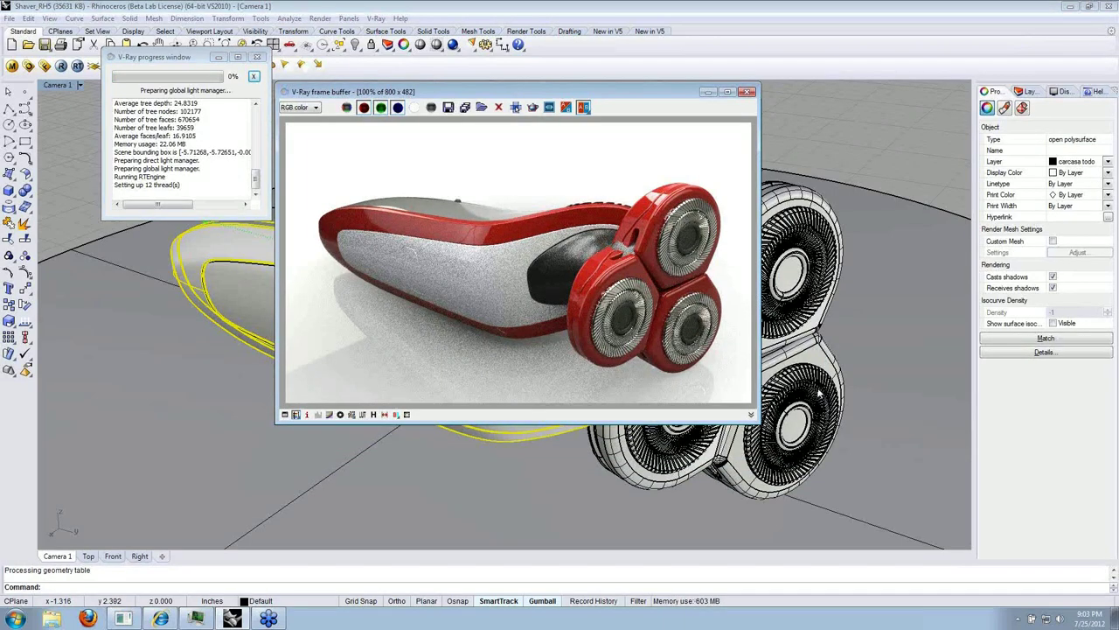
Examine the shaver from several angles and closer to its heads in the real-time render.
right_click_drag(812, 390, 803, 398)
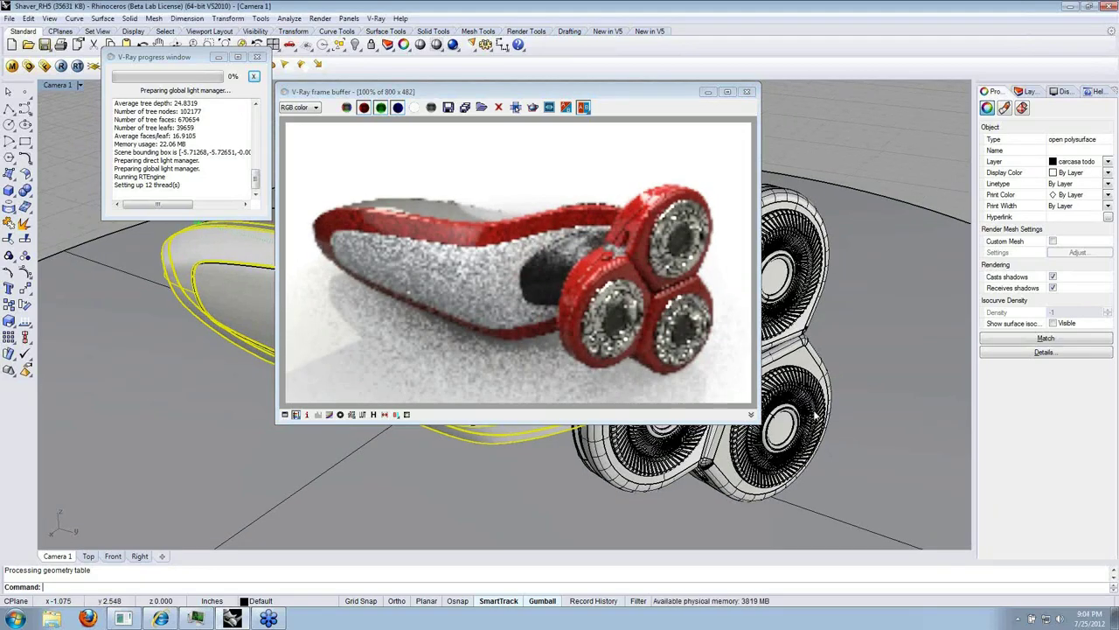
right_click_drag(817, 416, 804, 391)
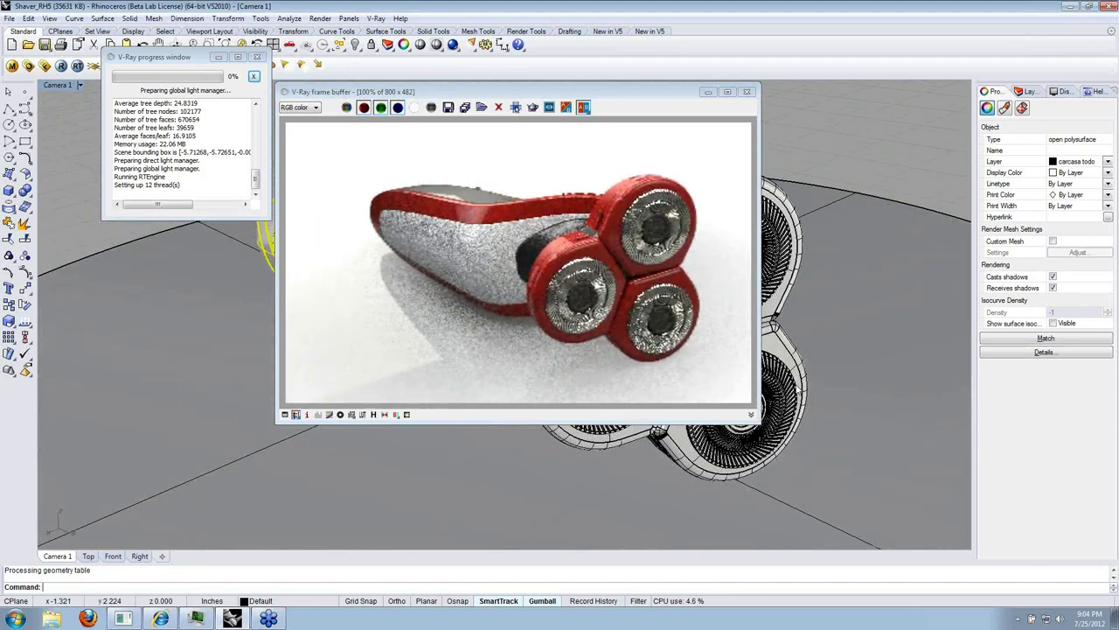
right_click_drag(818, 390, 798, 442)
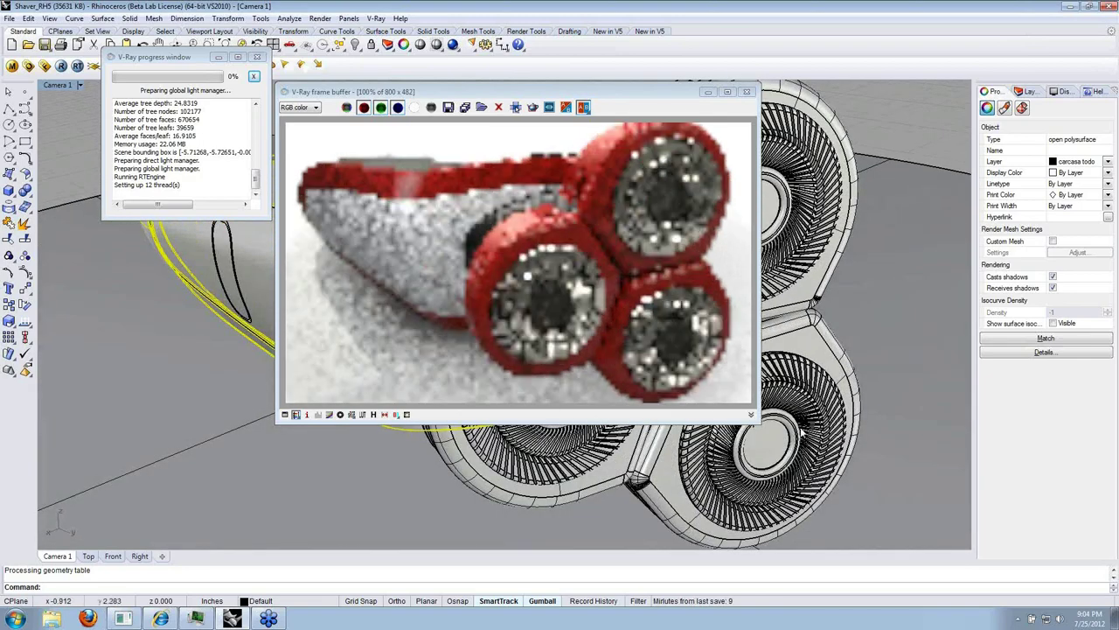
scroll(798, 441, "up", 3)
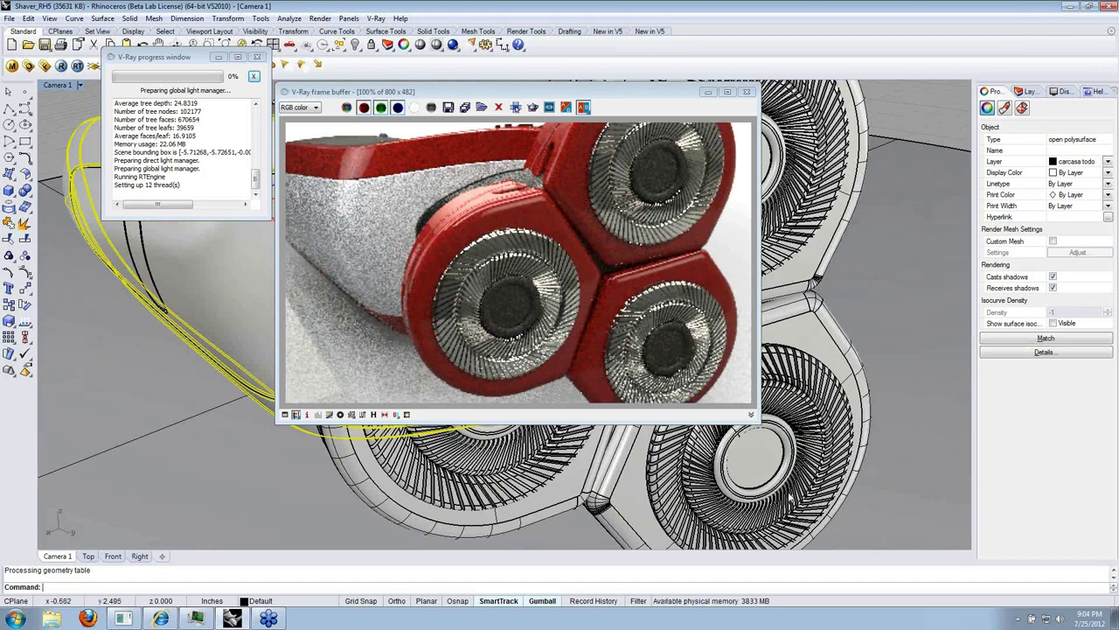
right_click_drag(773, 495, 806, 472)
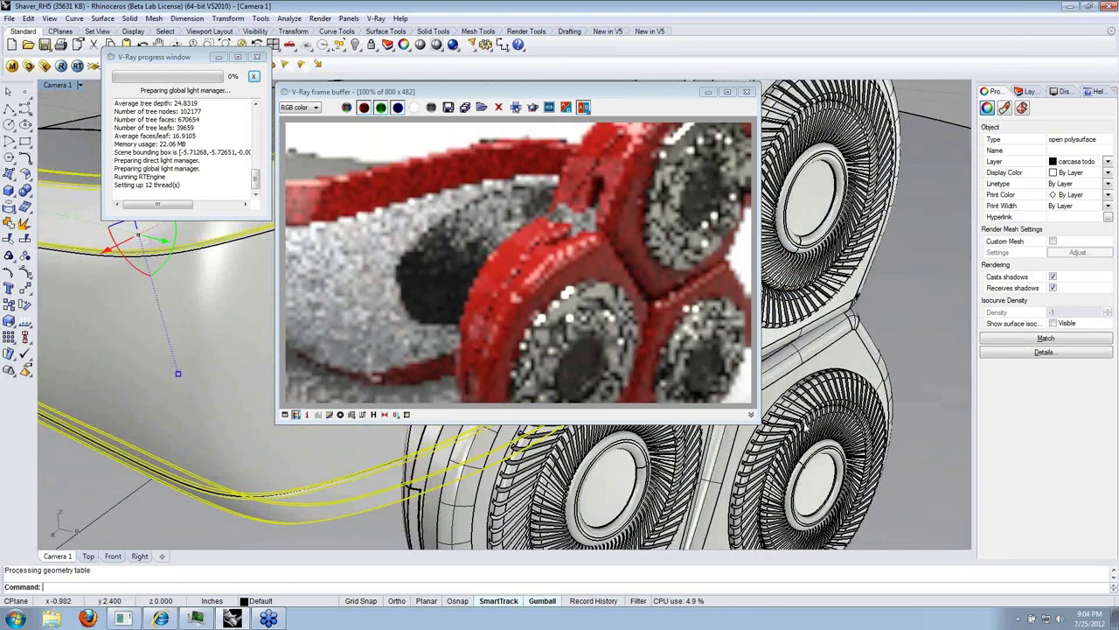
Open the V-Ray material editor and place it beside the frame buffer so both can be seen.
left_click_drag(516, 92, 682, 97)
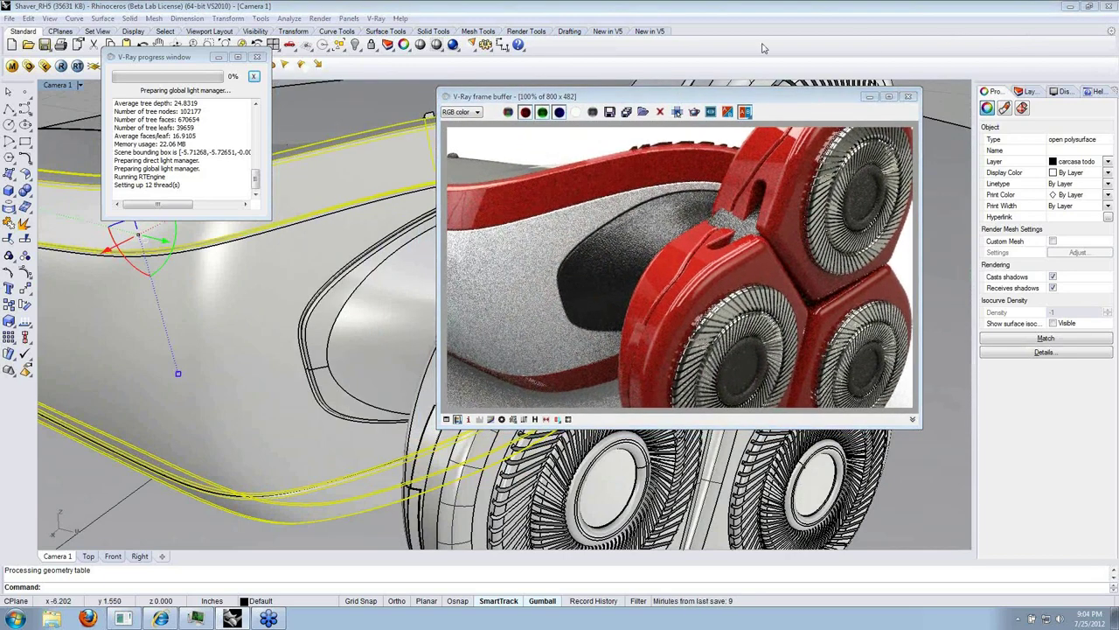
left_click_drag(158, 57, 305, 99)
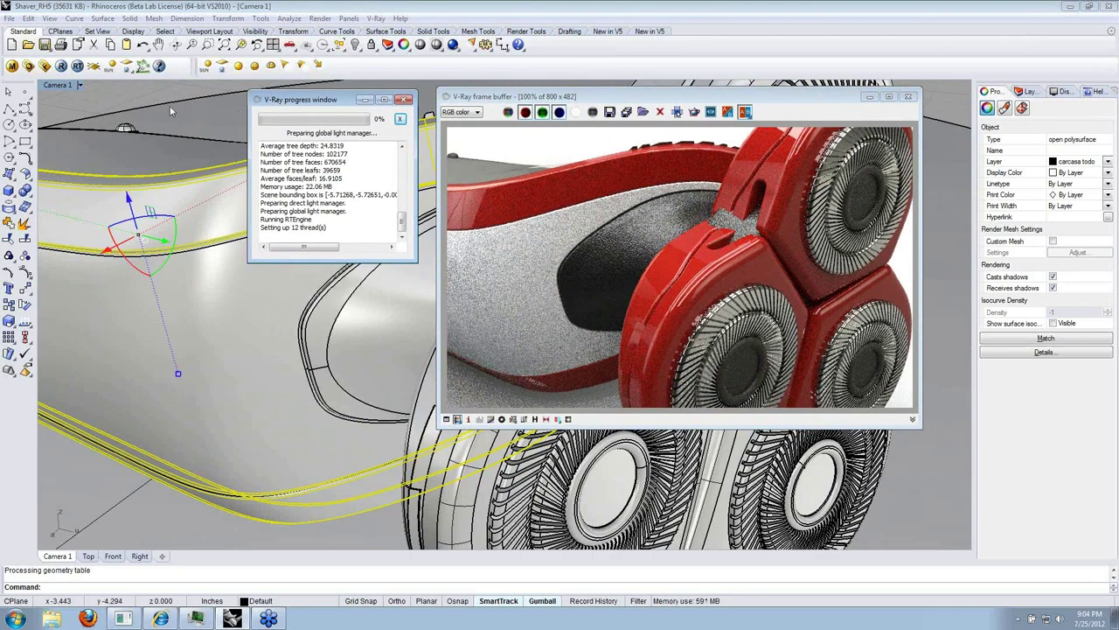
left_click(12, 68)
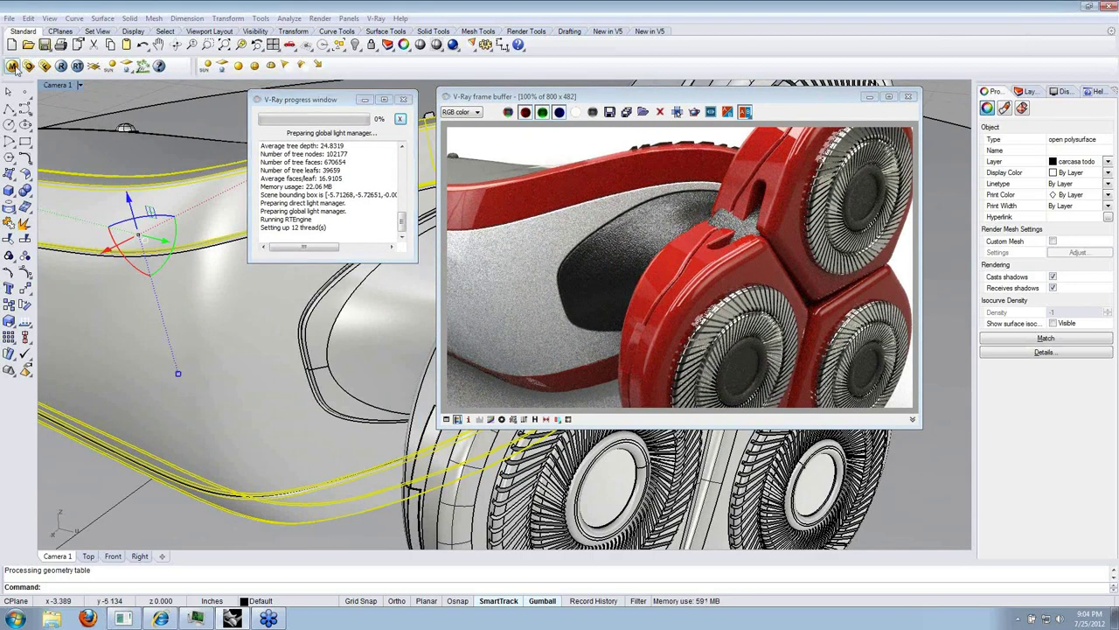
left_click_drag(515, 49, 196, 50)
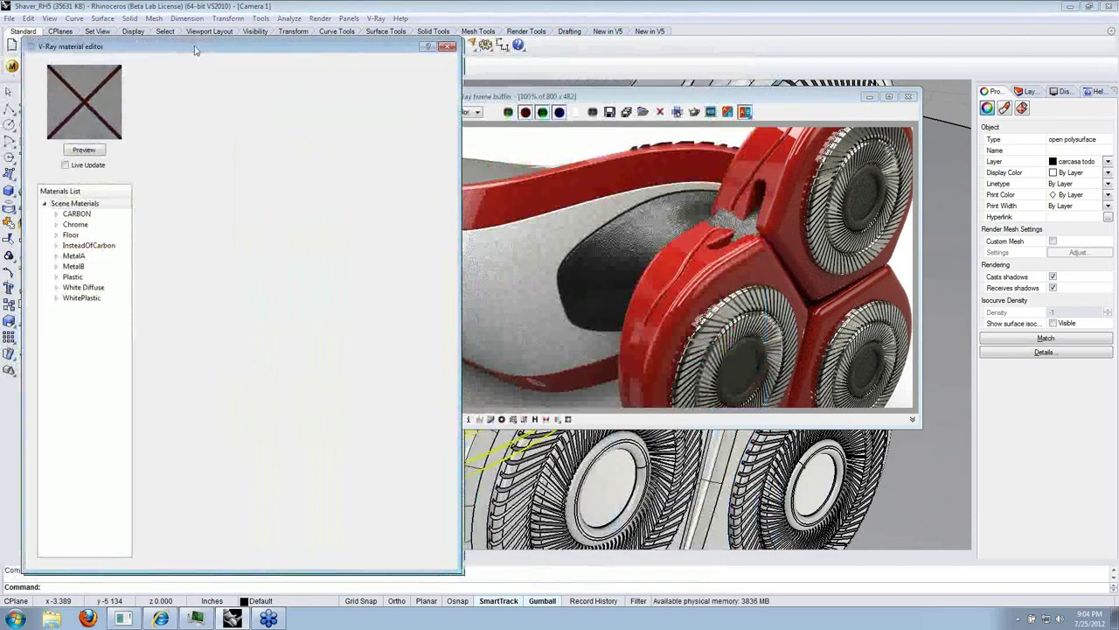
left_click_drag(612, 96, 671, 92)
left_click(328, 256)
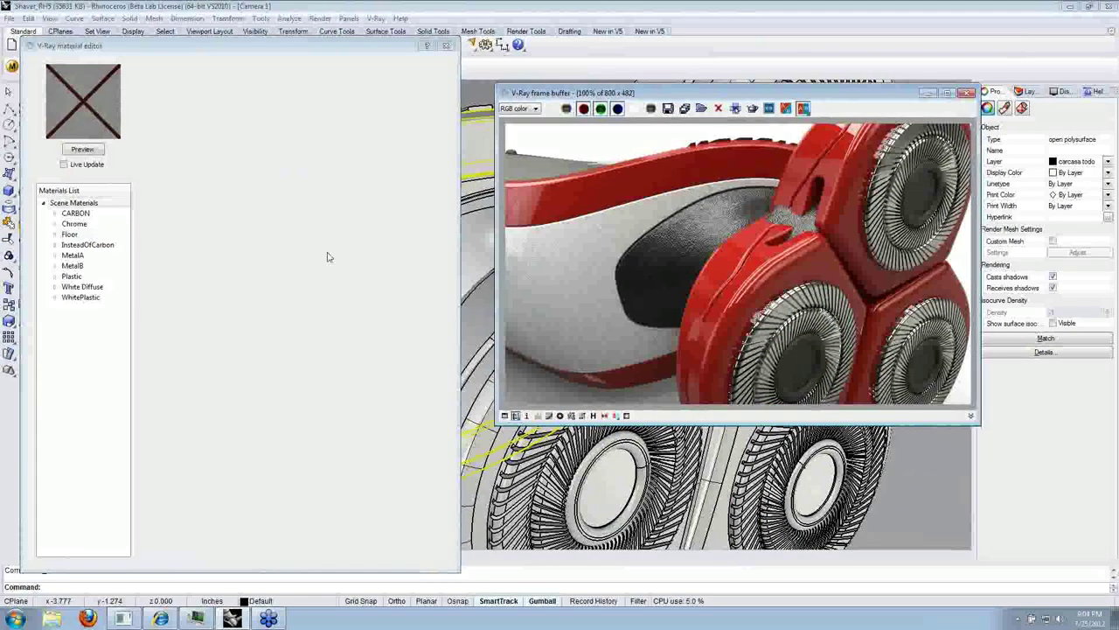
Change the diffuse color of the MetalB material to dark blue and refresh the real-time render.
left_click(85, 266)
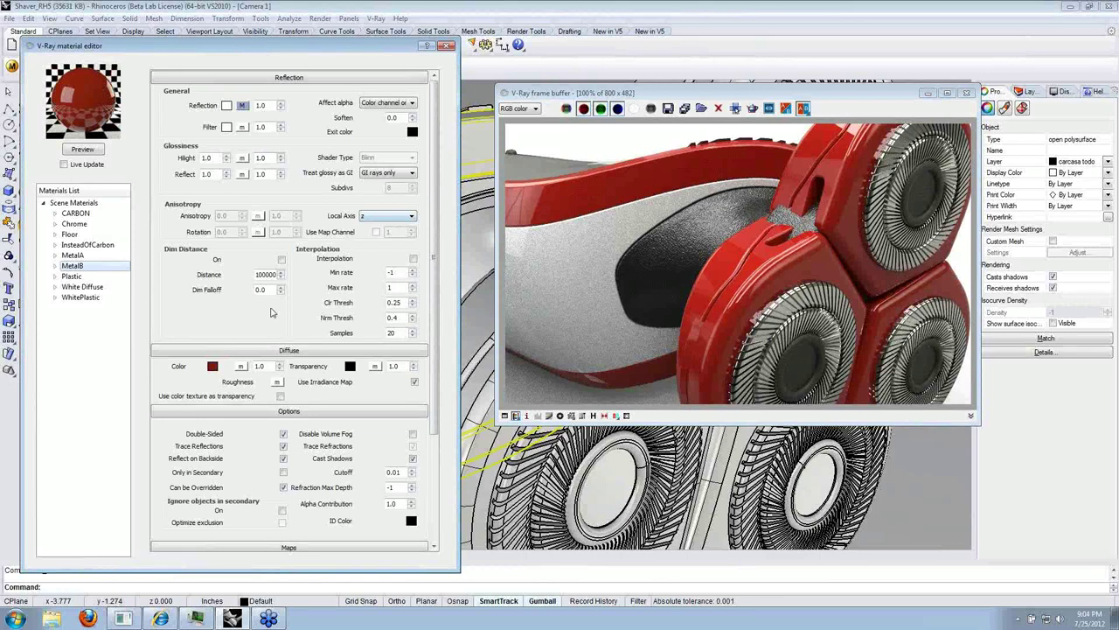
left_click(212, 366)
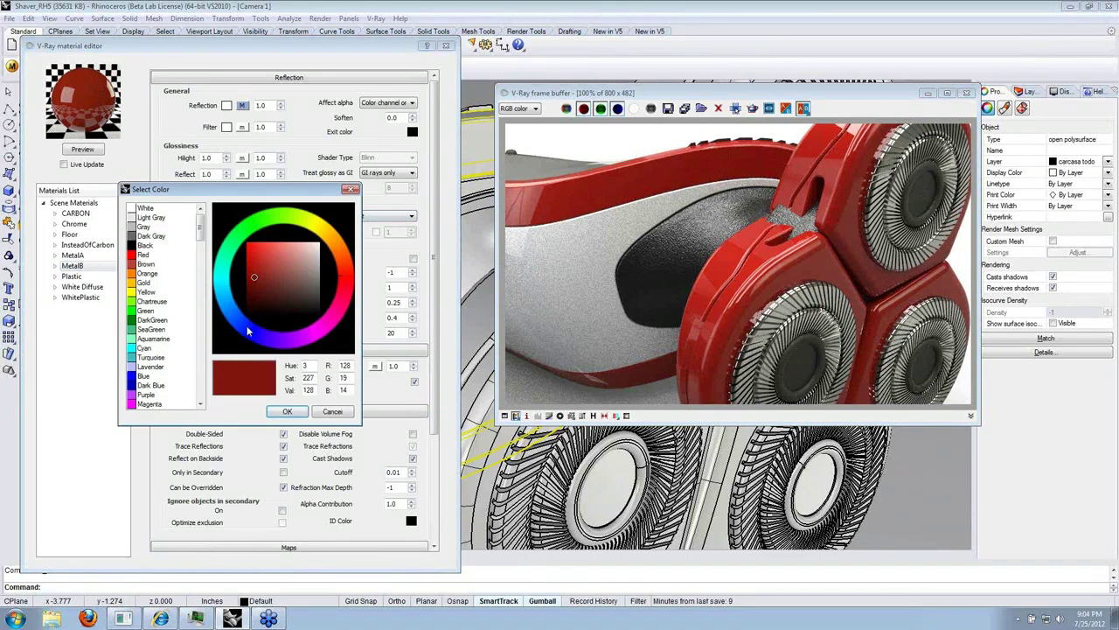
left_click(247, 331)
left_click(287, 411)
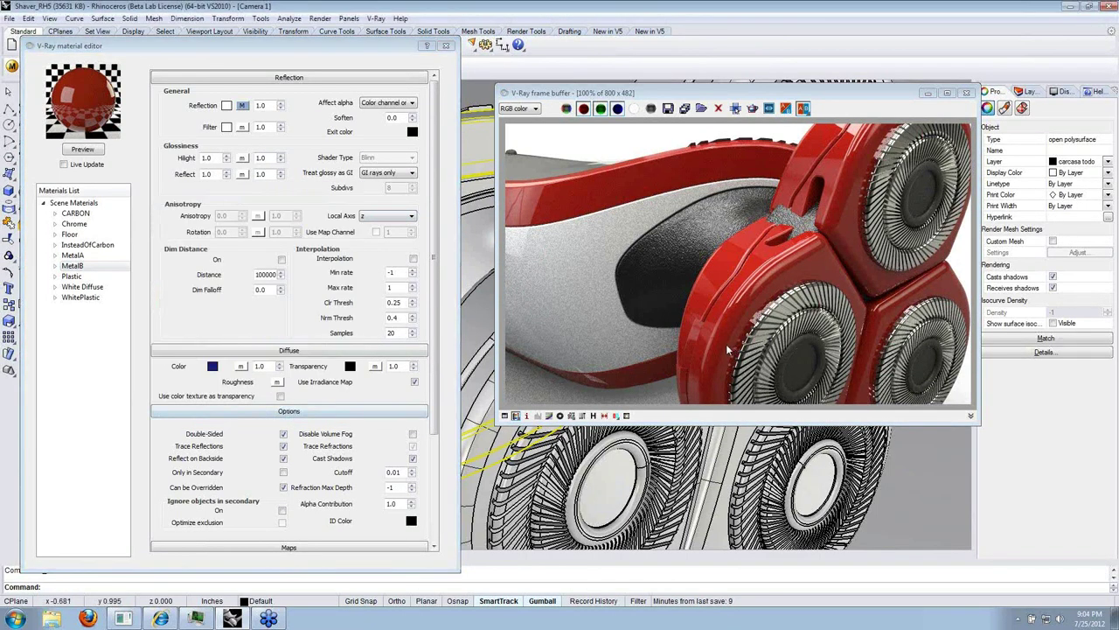
scroll(635, 461, "up", 1)
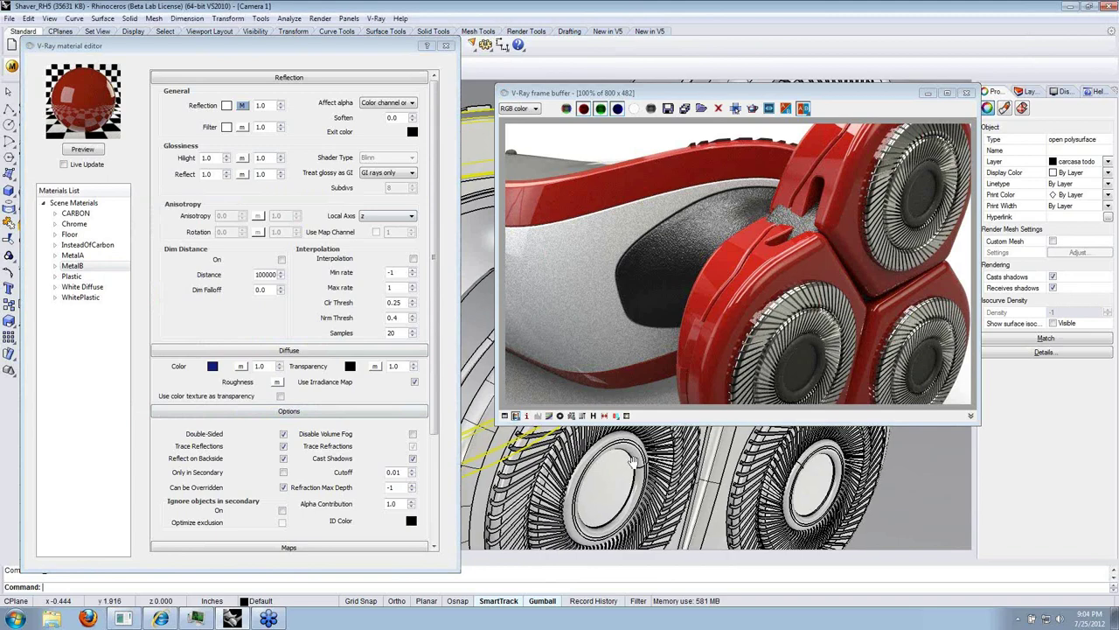
scroll(635, 461, "up", 2)
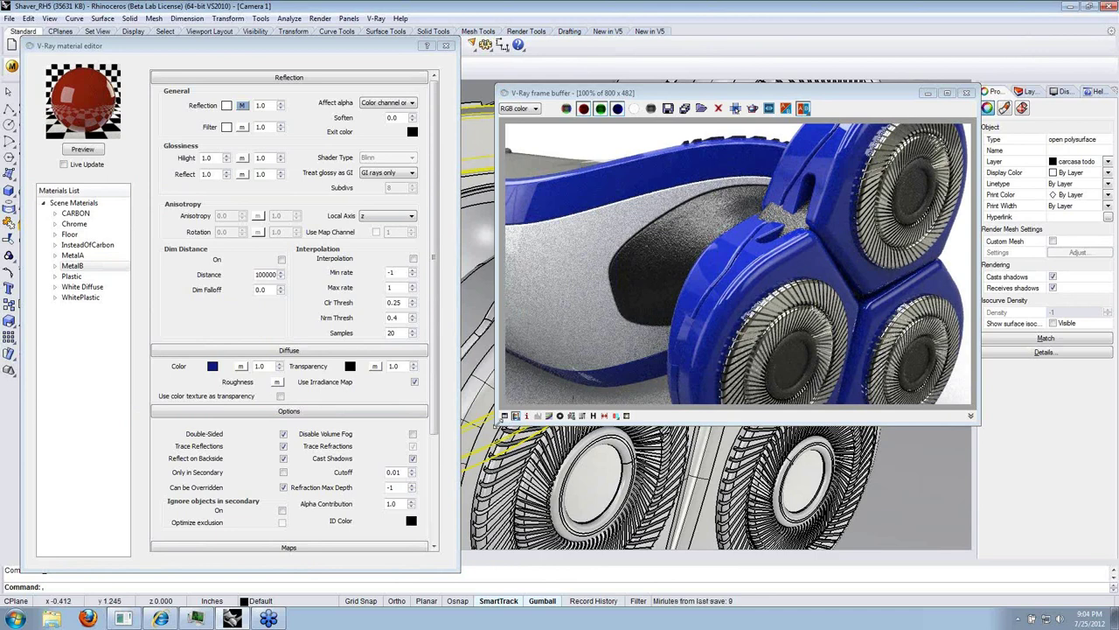
Resize and reposition the V-Ray frame buffer window, and close the material editor.
left_click_drag(497, 424, 466, 449)
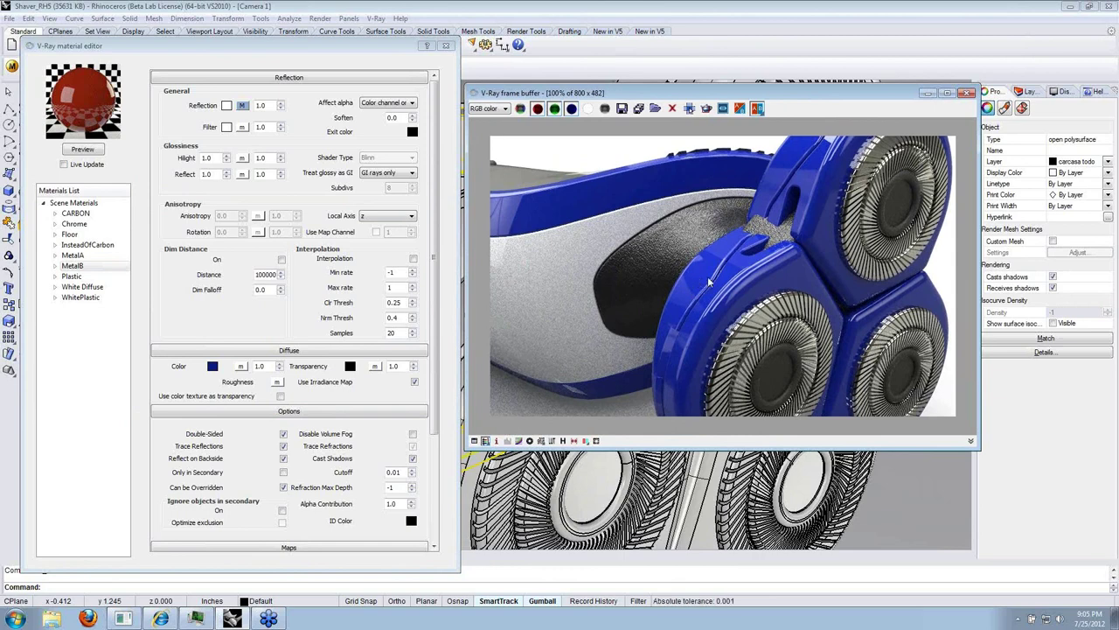
mouse_move(697, 97)
left_mouse_down()
mouse_move(721, 97)
mouse_move(700, 97)
left_mouse_up()
left_click_drag(974, 444, 955, 430)
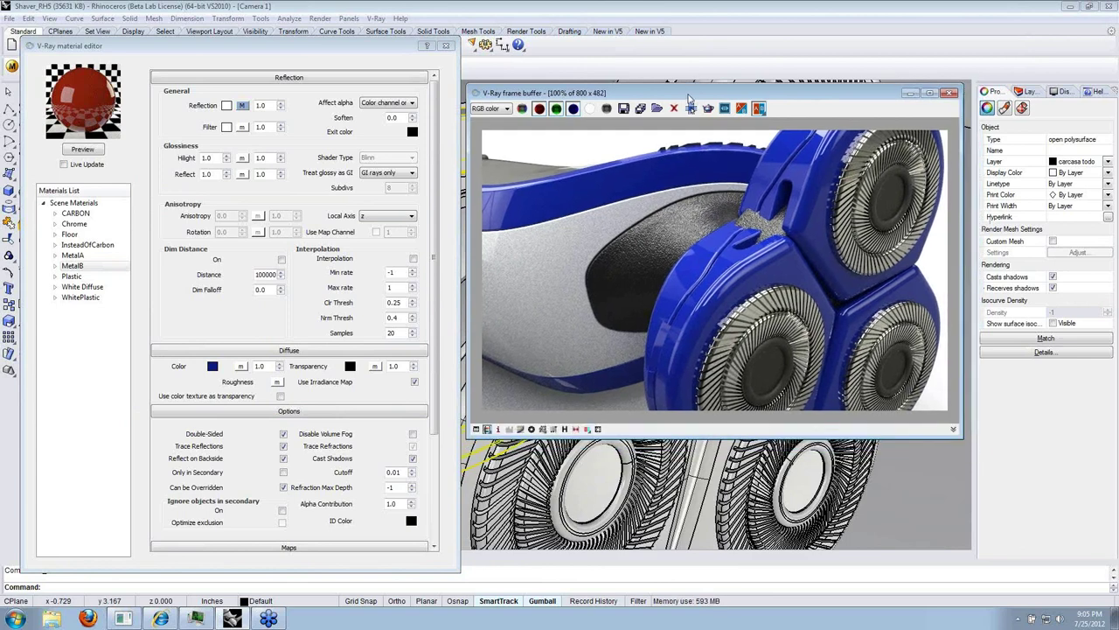
left_click_drag(689, 98, 690, 101)
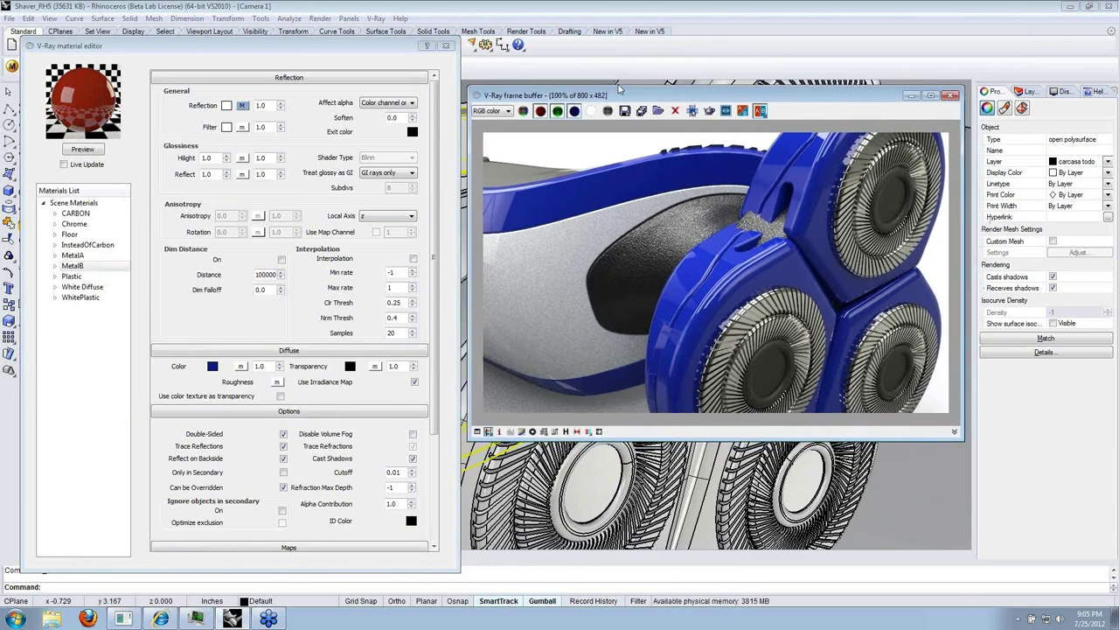
left_click(446, 46)
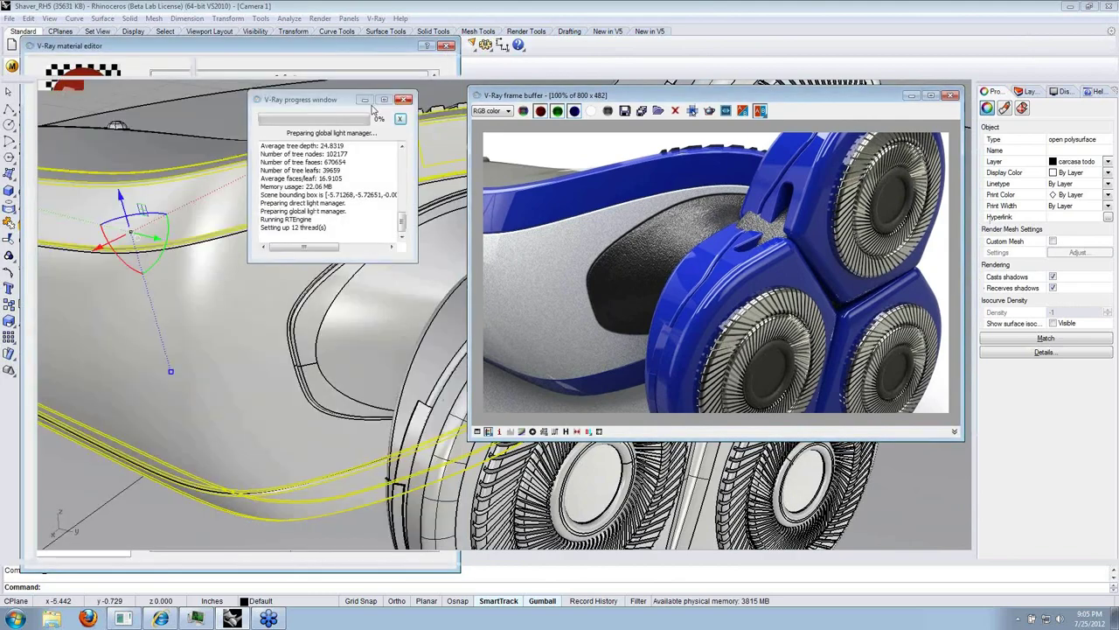
Try to open the Moto_RH5 model from the 001_RT folder in place of the shaver.
left_click(28, 45)
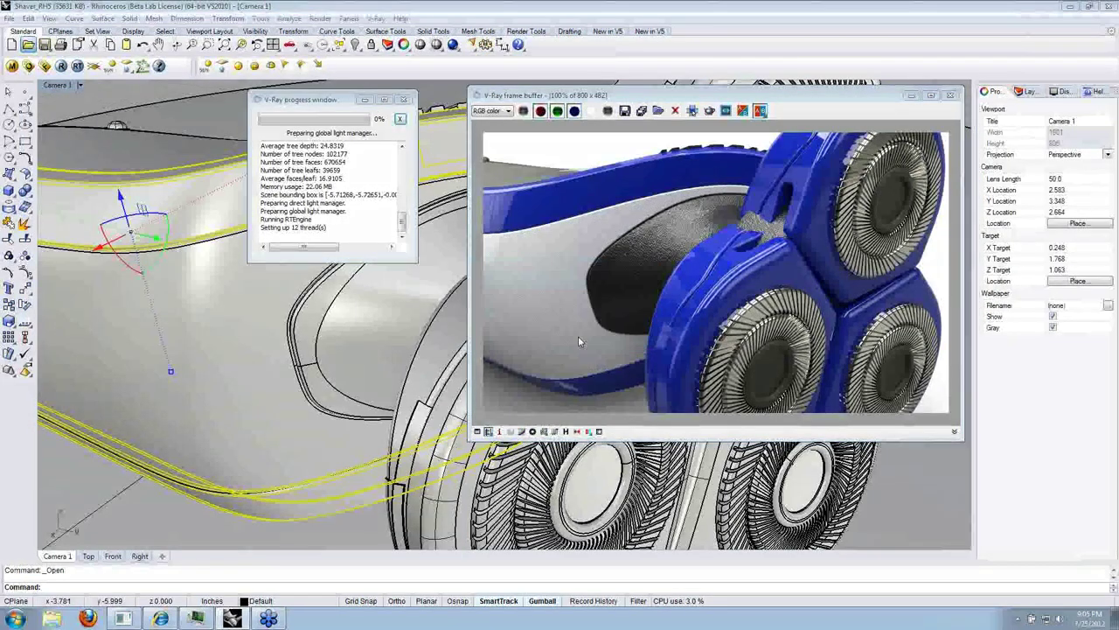
left_click(579, 339)
double_click(453, 218)
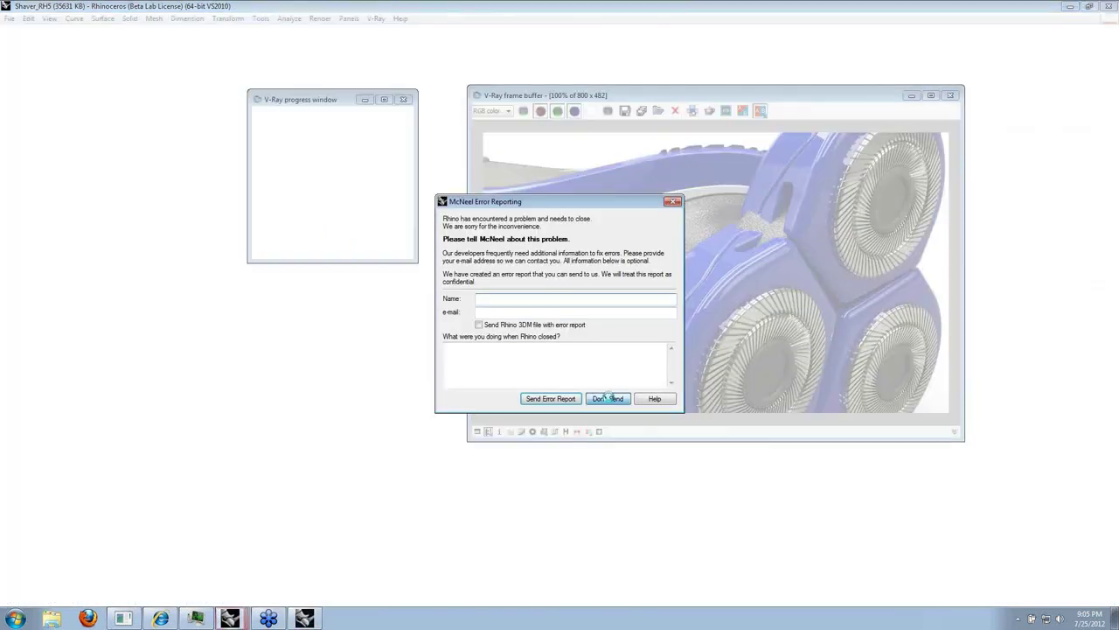
Close the crashed program without sending an error report, and relaunch Rhinoceros 5.0 with an empty document.
left_click(608, 398)
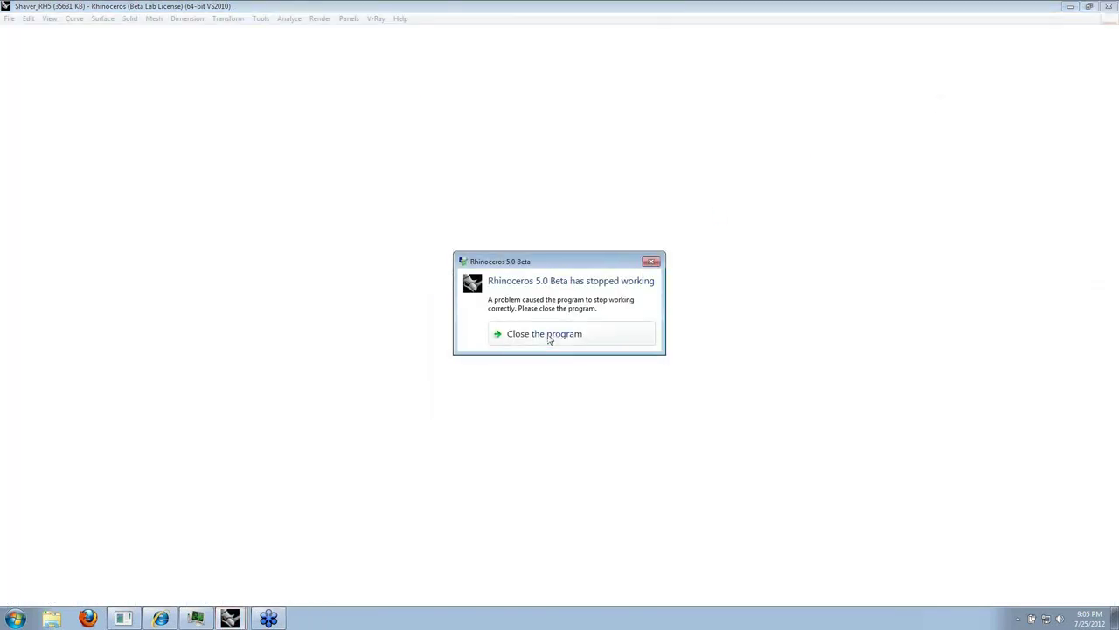
left_click(551, 342)
double_click(288, 24)
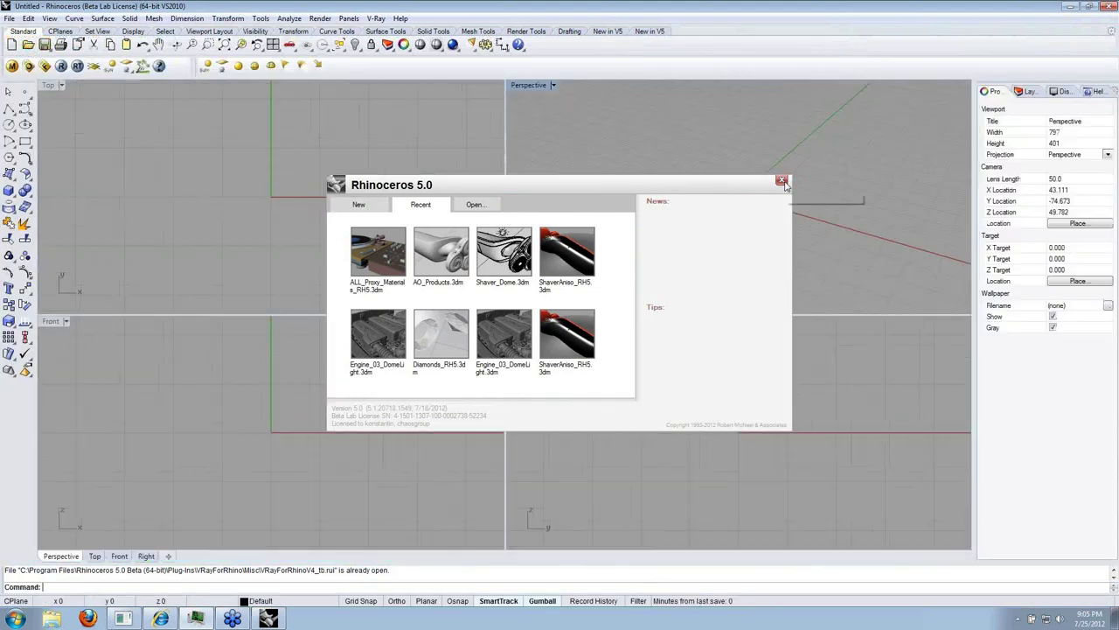
left_click(787, 181)
Open the Moto_RH5 model from the 001_RT folder inside Rhino Presentation.
left_click(27, 44)
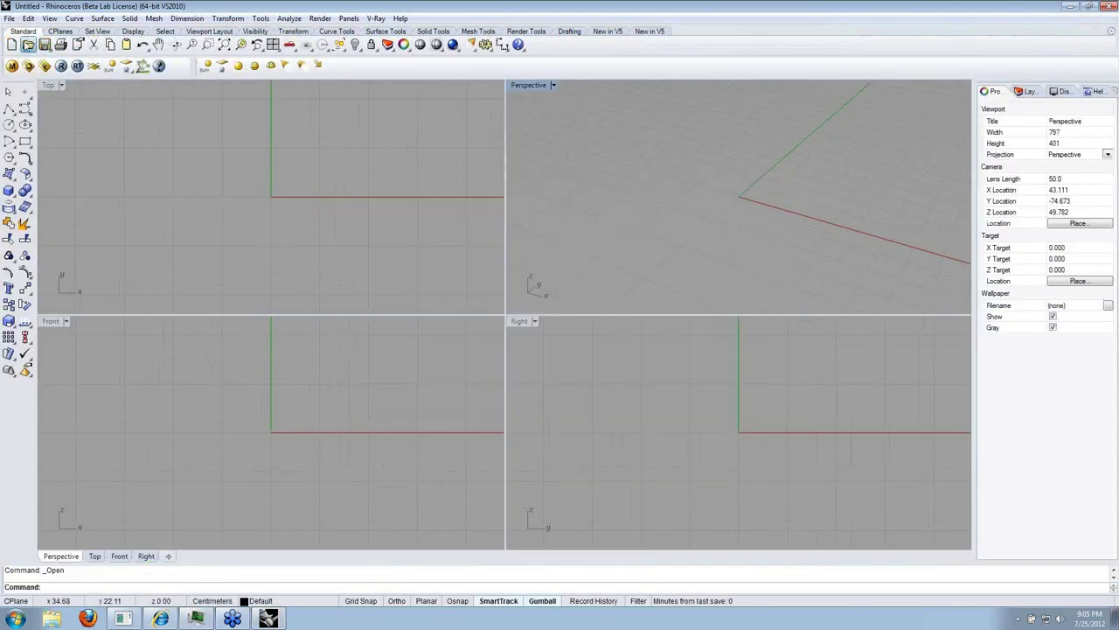
left_click(426, 157)
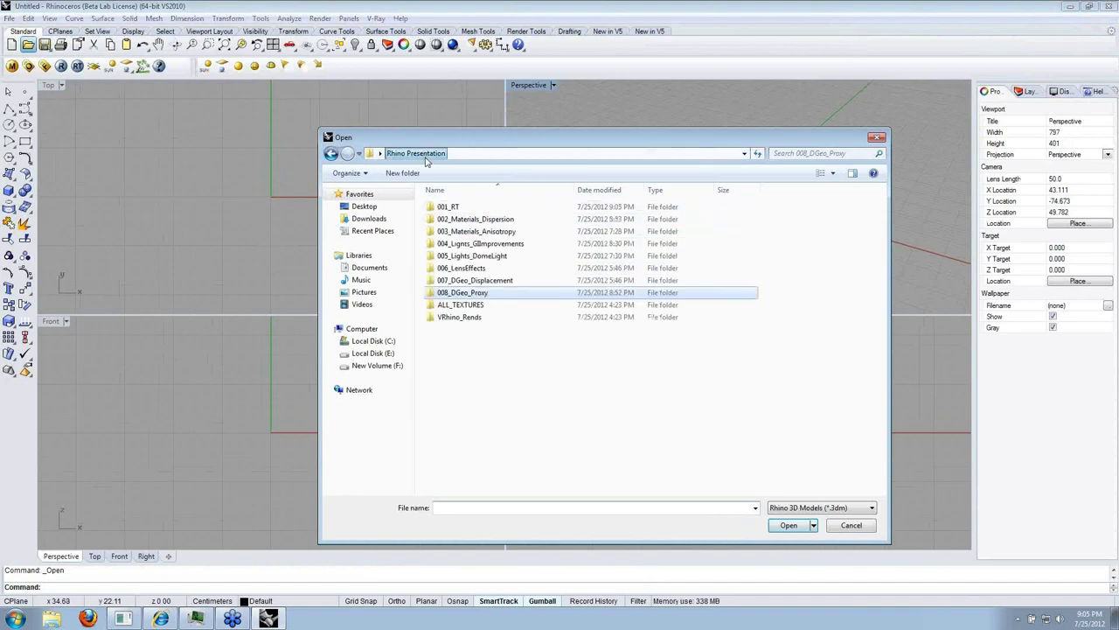
double_click(461, 209)
double_click(461, 216)
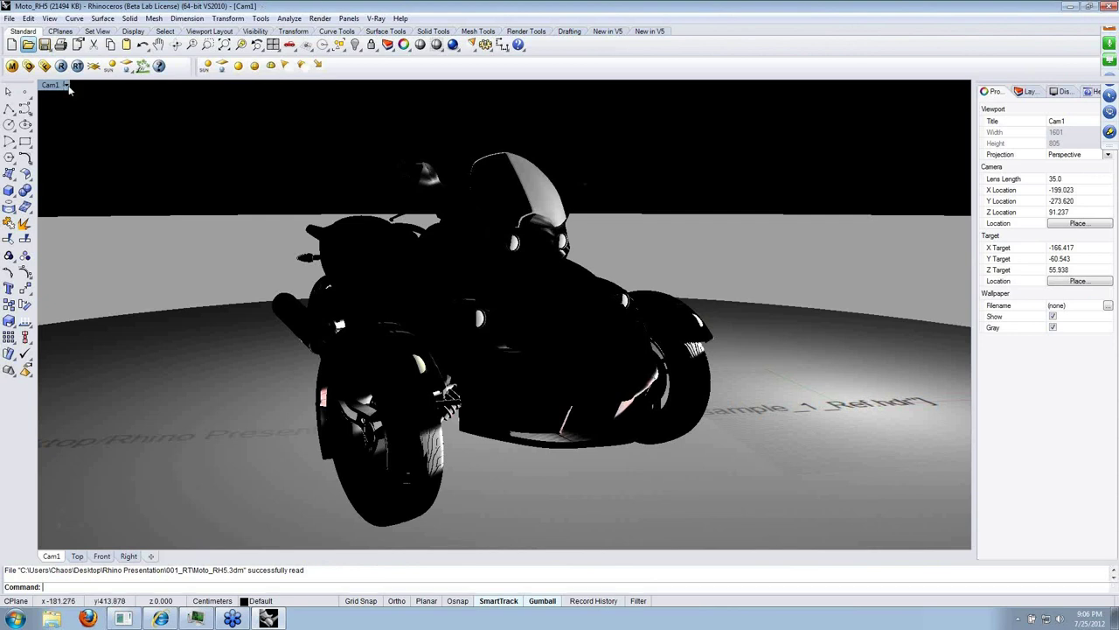
Set the Cam1 viewport to Shaded display mode and start a V-Ray RT render of the motorcycle.
left_click(66, 85)
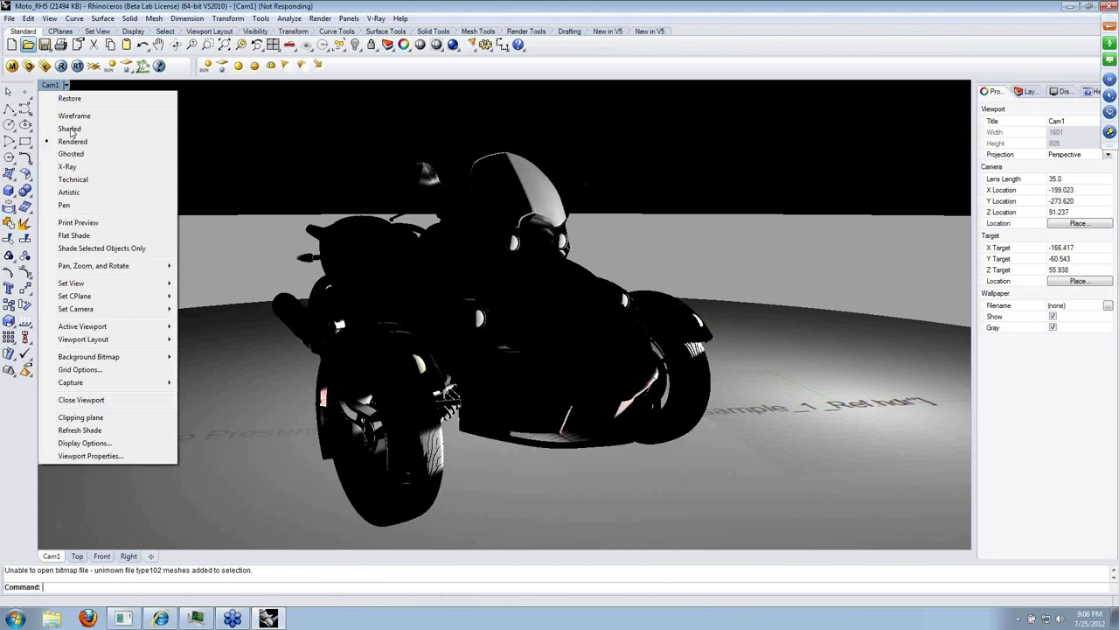
left_click(70, 129)
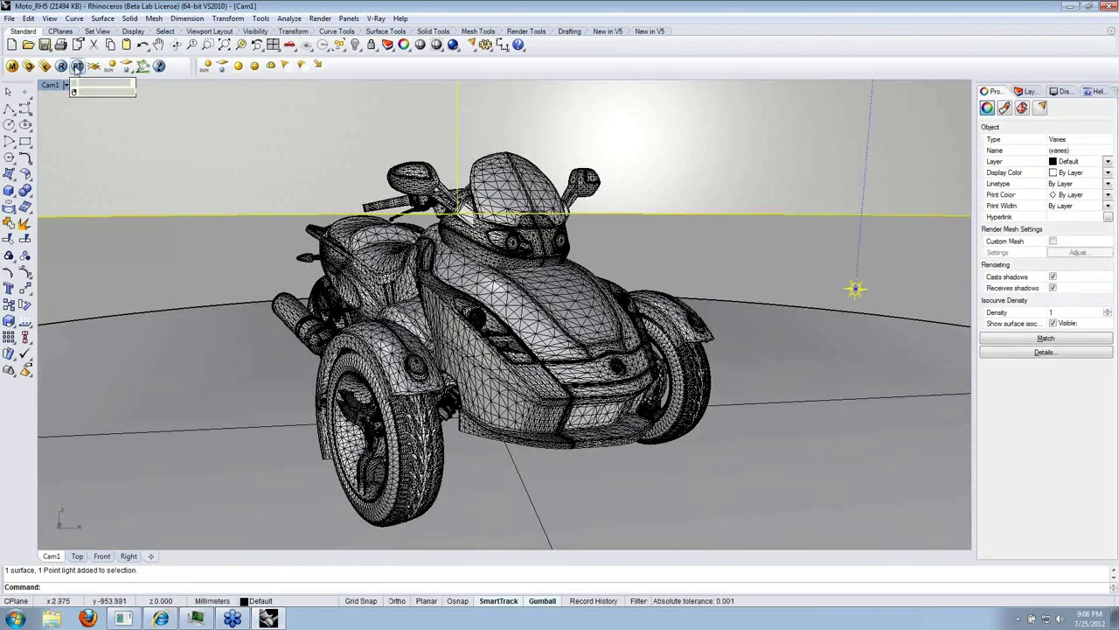
left_click(280, 114)
left_click(62, 65)
left_click_drag(445, 169, 613, 99)
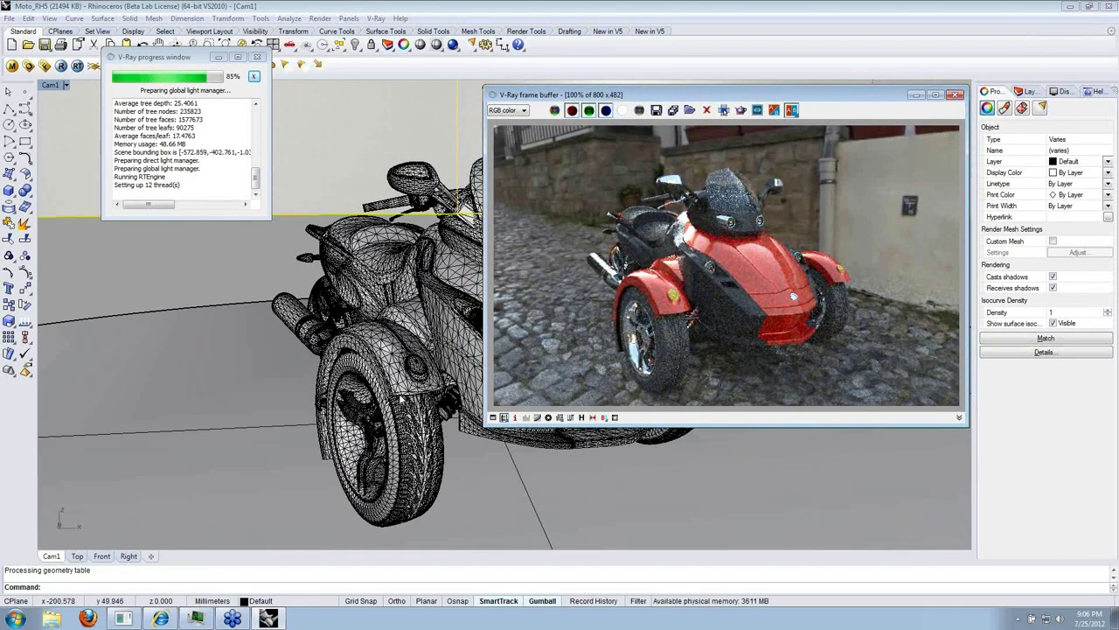
Orbit and zoom the Cam1 camera to a closer rear side view of the motorcycle while the live render runs.
right_click_drag(403, 397, 370, 400)
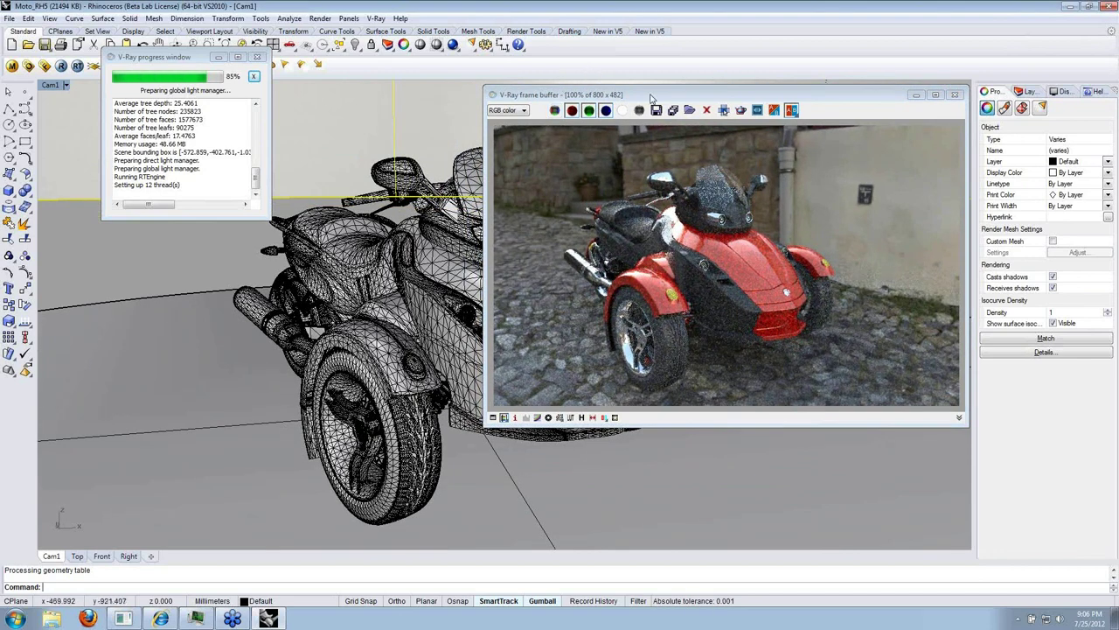
mouse_move(650, 96)
left_mouse_down()
mouse_move(636, 92)
mouse_move(650, 95)
left_mouse_up()
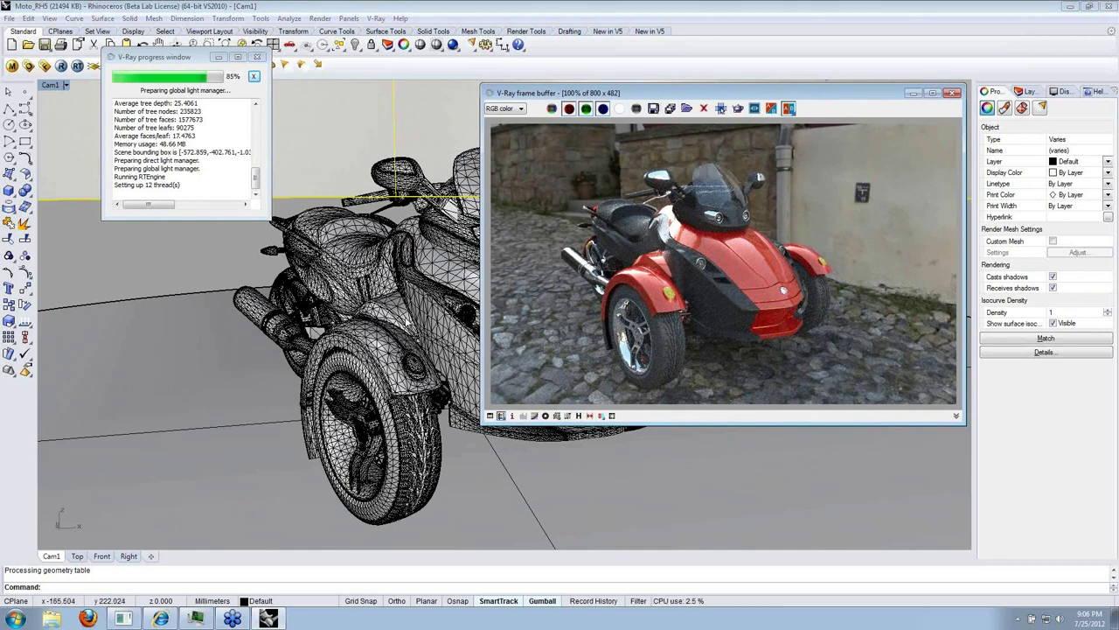
left_click(398, 339)
right_click_drag(405, 339, 419, 317)
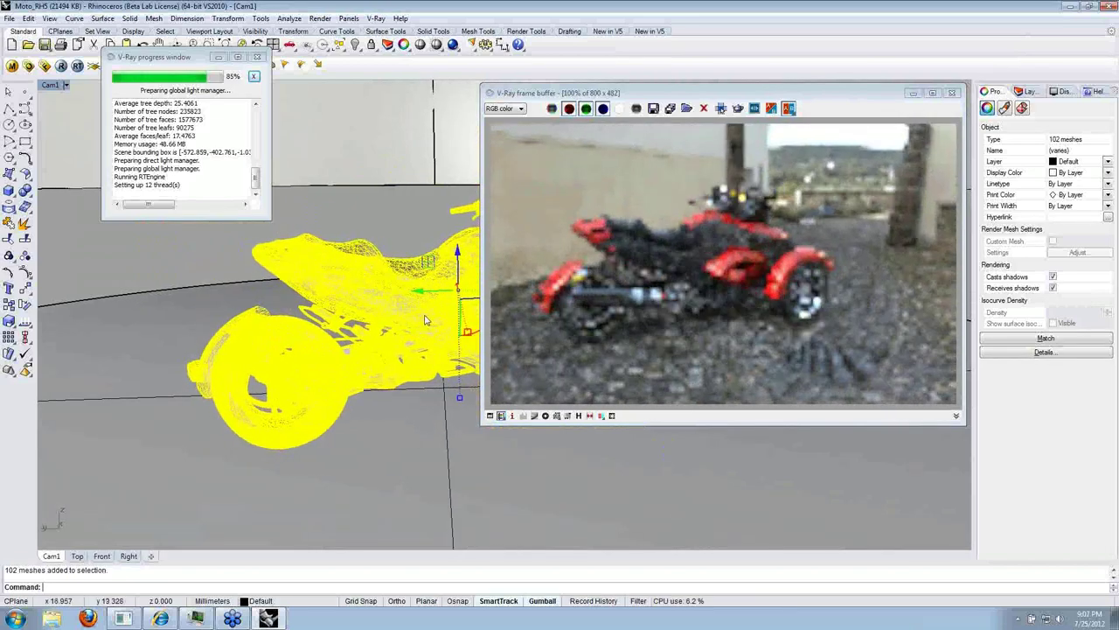
scroll(416, 320, "up", 2)
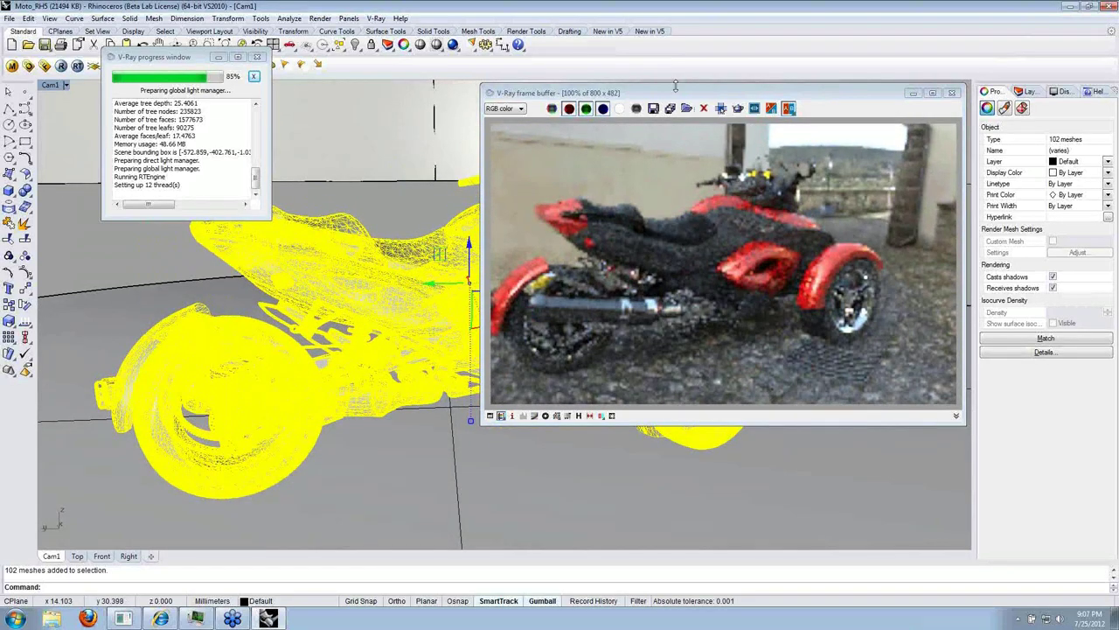
left_click_drag(673, 96, 746, 90)
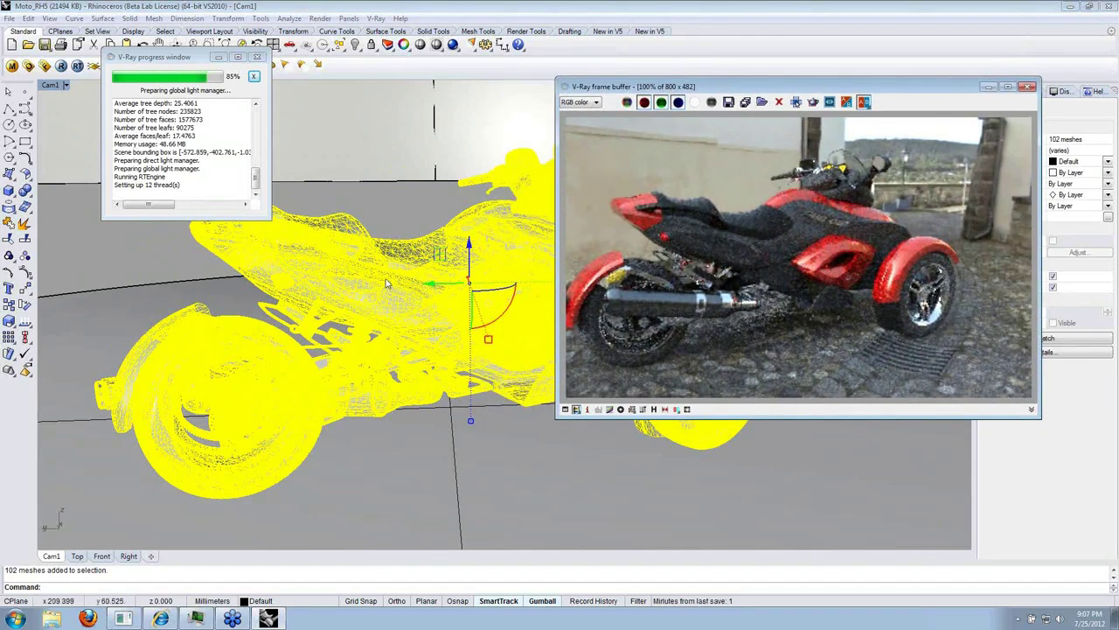
right_click_drag(389, 283, 440, 298)
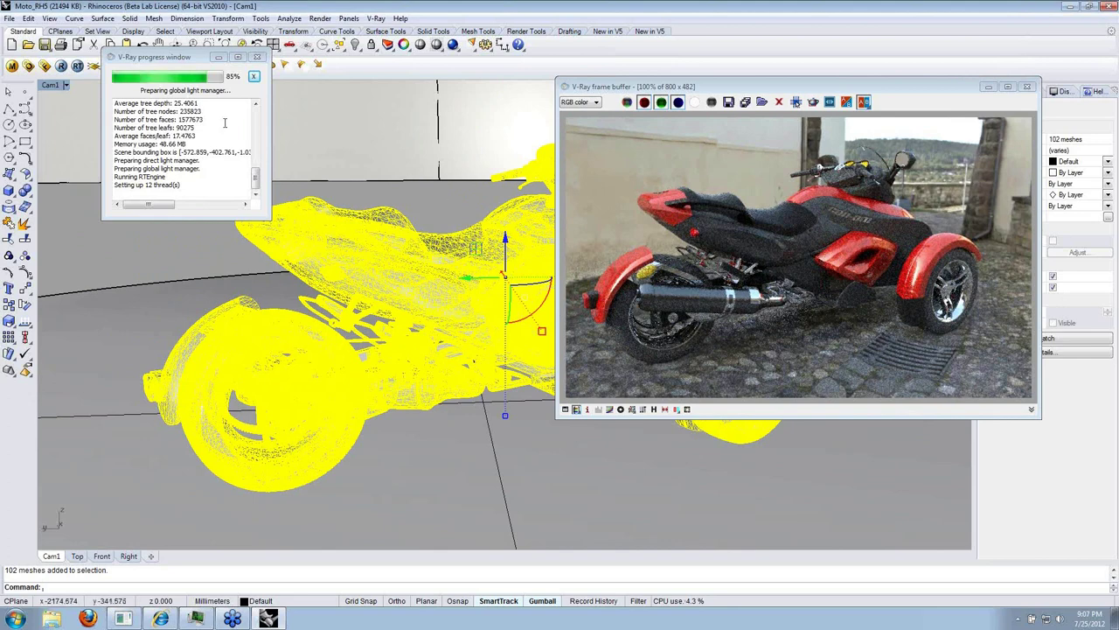
Darken the Black rubber material's diffuse color to RGB 26, 26, 26 in the V-Ray material editor and close the editor.
left_click(13, 66)
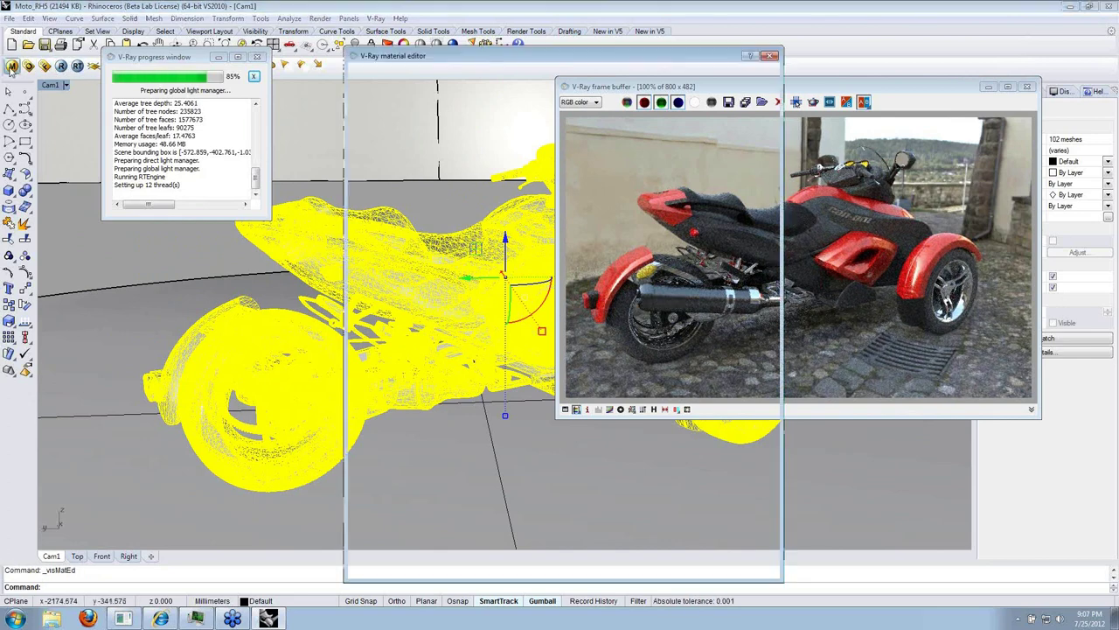
left_click_drag(534, 55, 261, 56)
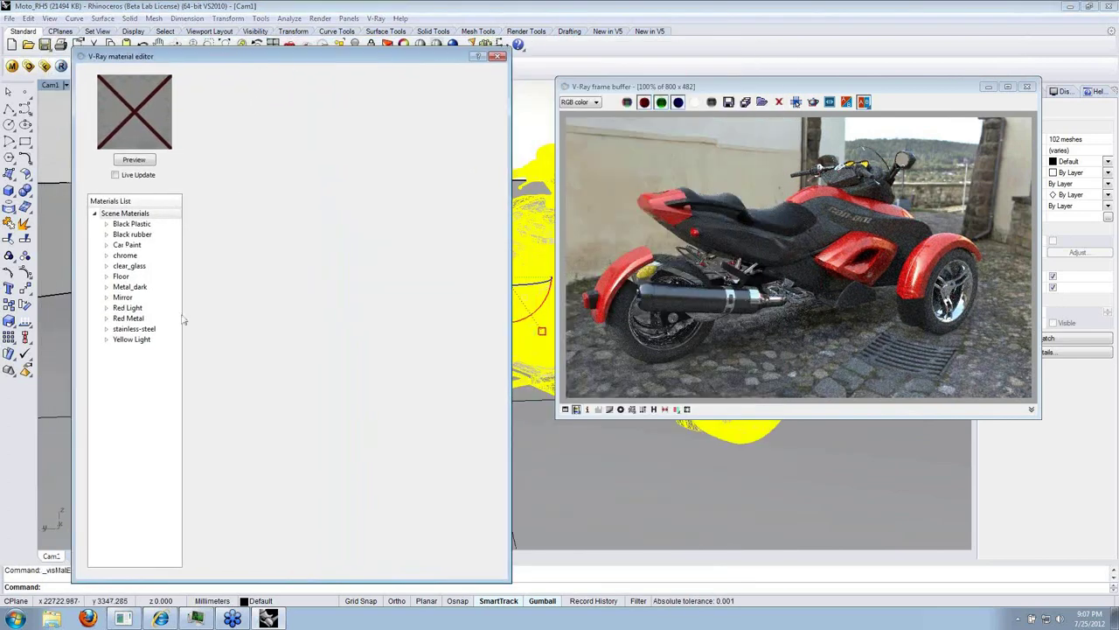
left_click(145, 237)
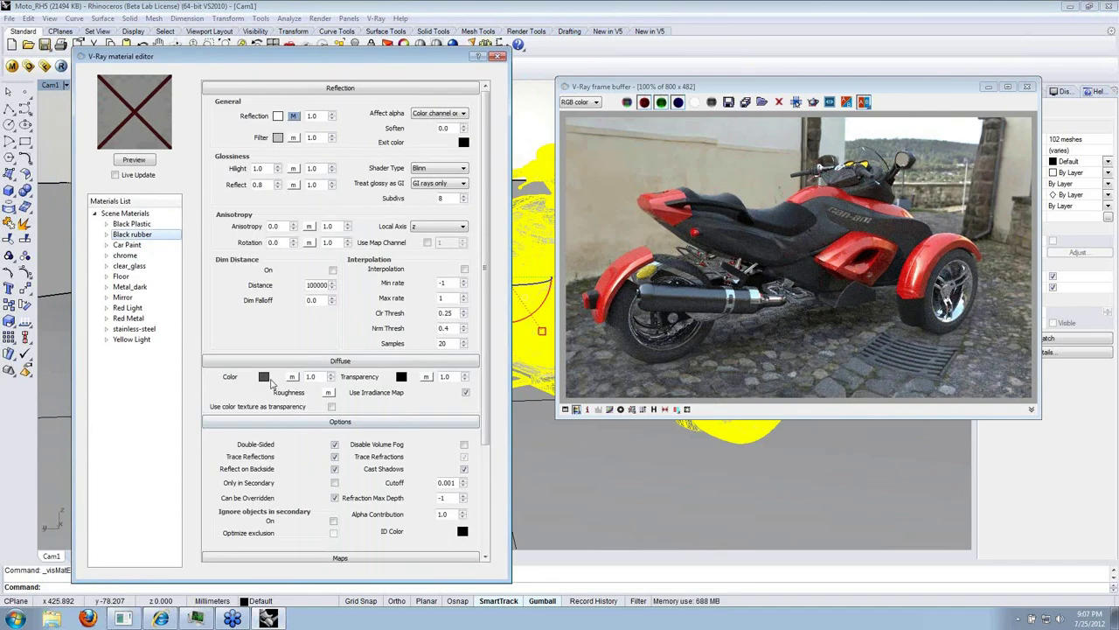
left_click(264, 376)
left_click_drag(370, 304, 374, 322)
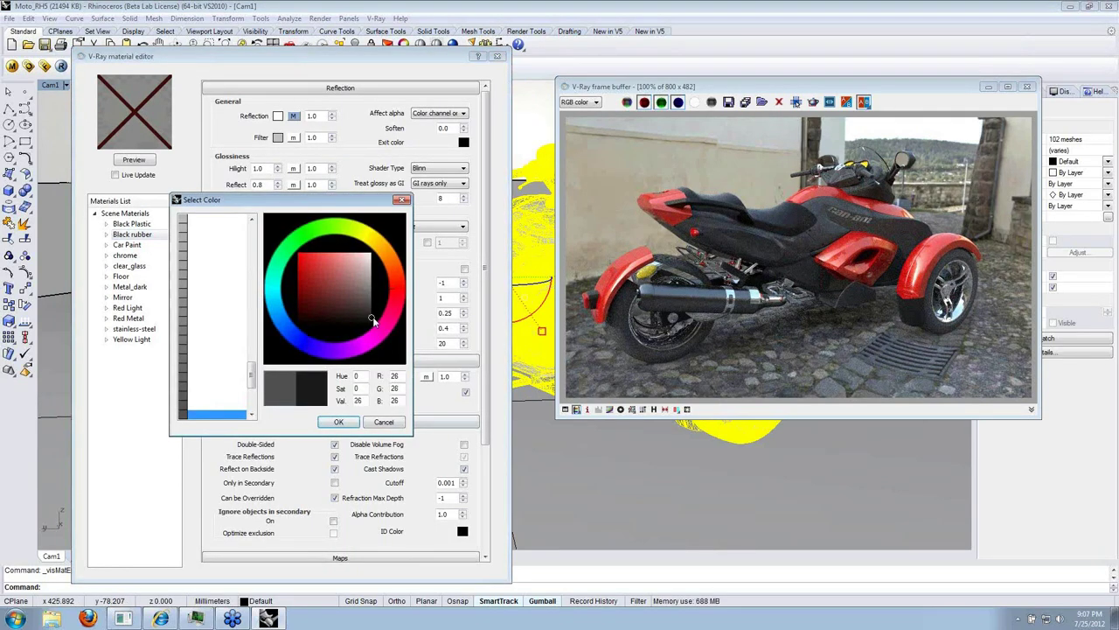
left_click(355, 423)
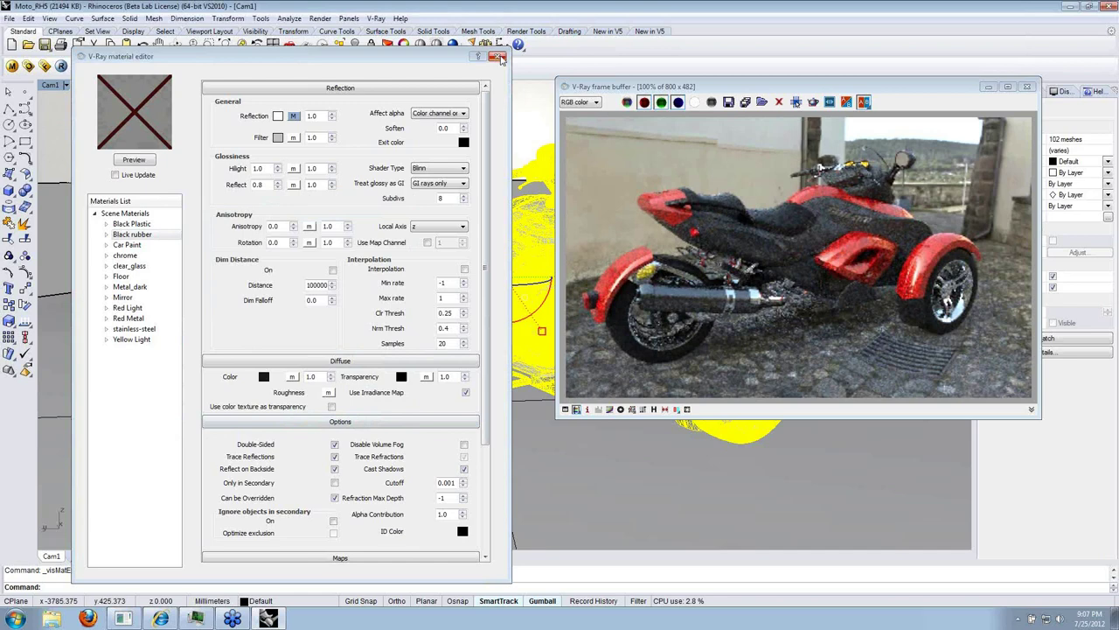
left_click(500, 58)
Select the dome light in the scene, open its dome texture for editing and generate a preview of the HDR bitmap.
left_click_drag(627, 90, 354, 97)
left_click_drag(451, 98, 395, 105)
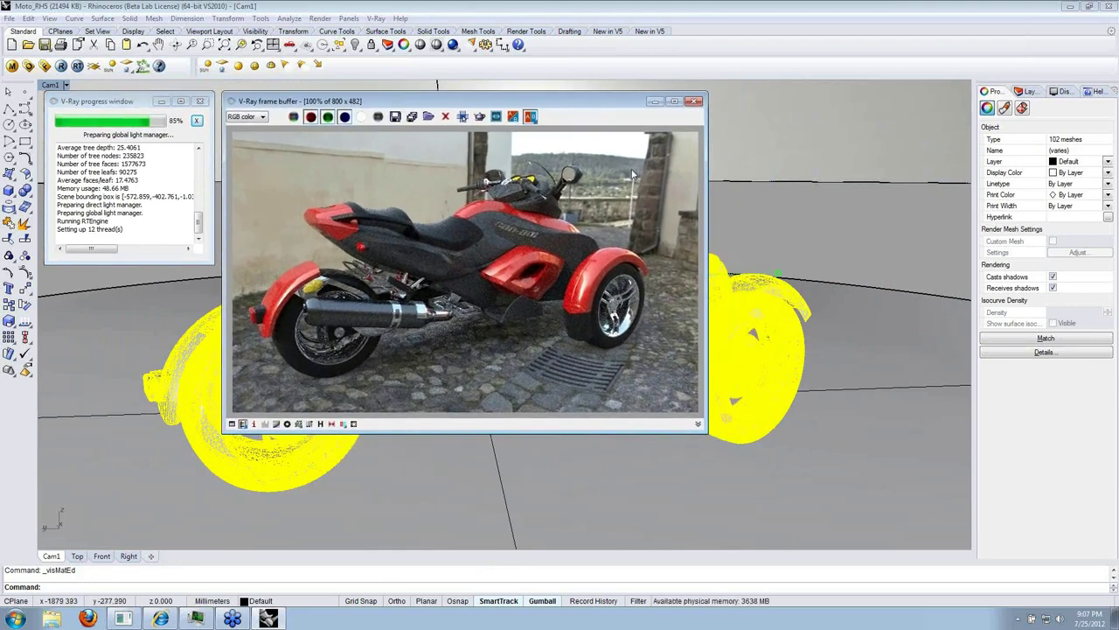
left_click(832, 137)
key("ctrl+i")
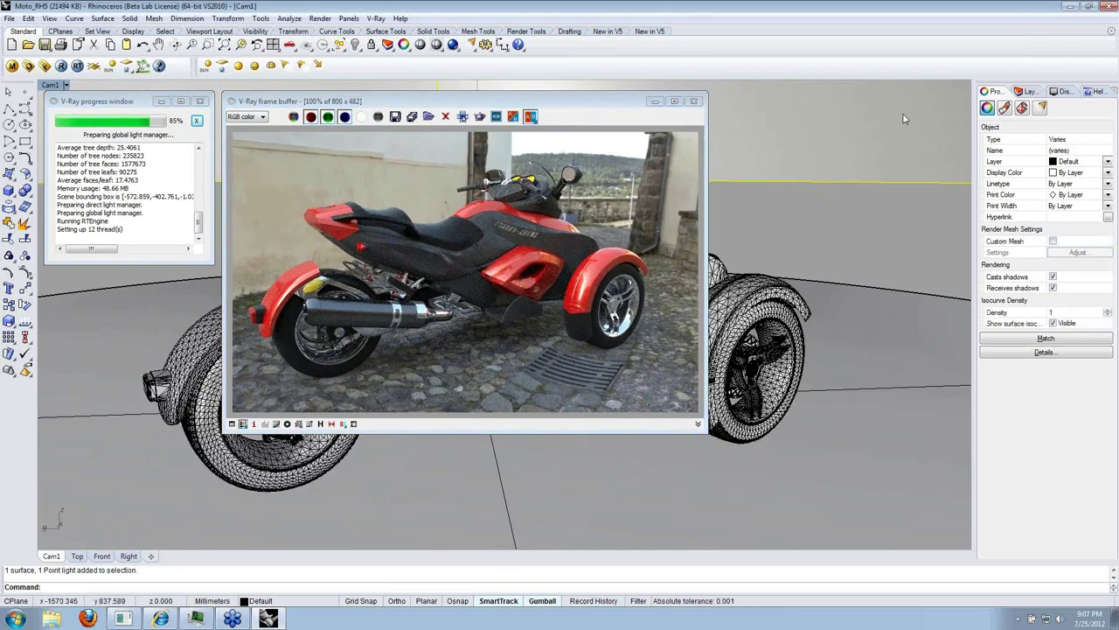
left_click(1041, 108)
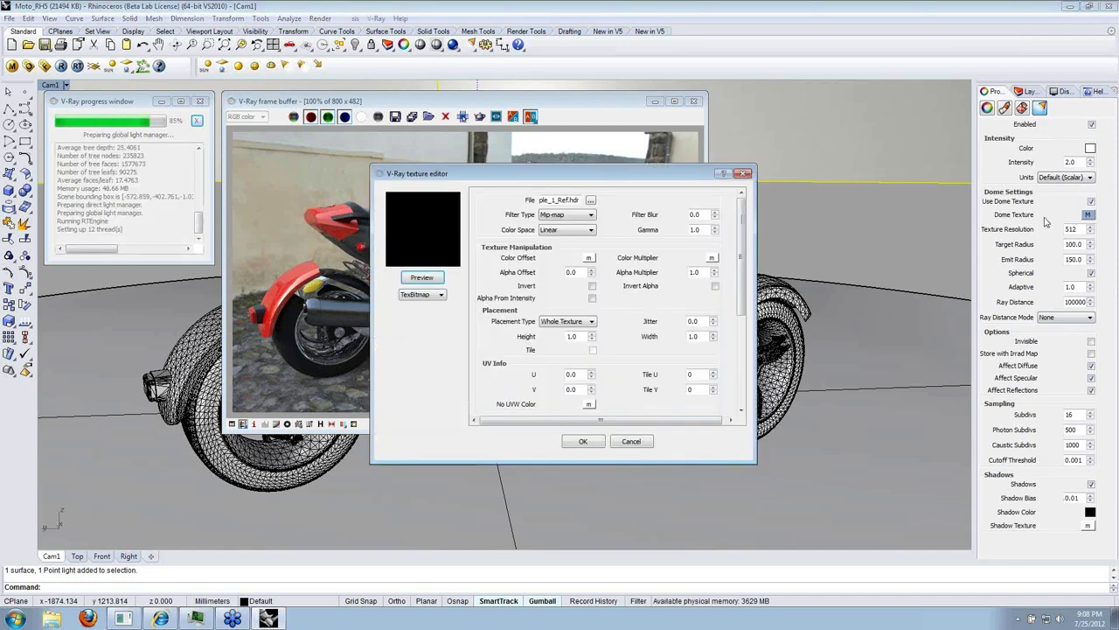
left_click_drag(731, 180, 901, 179)
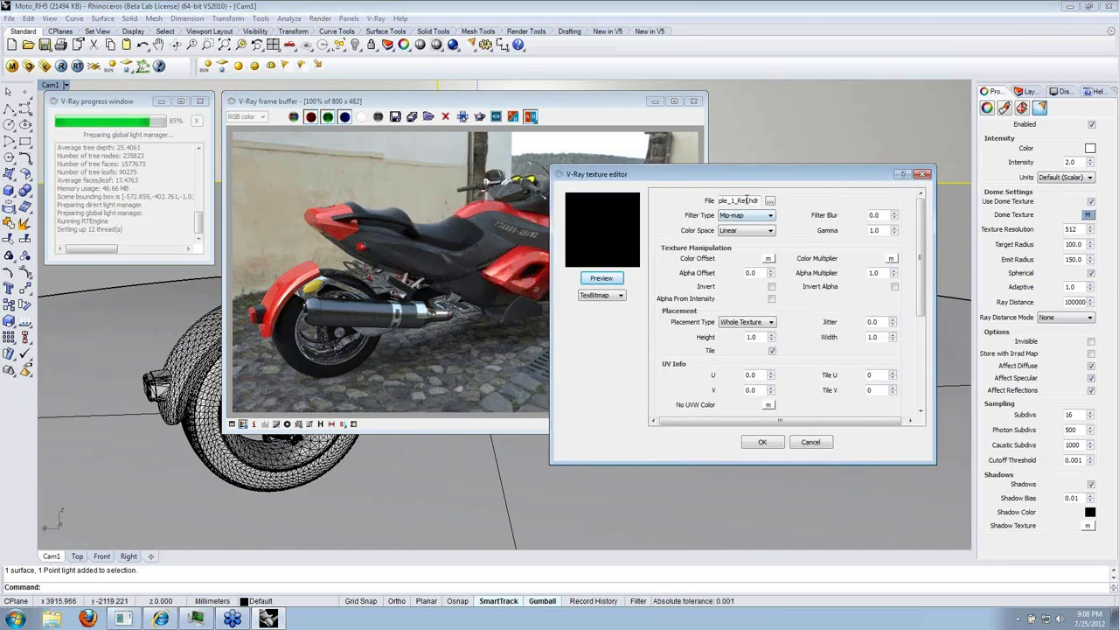
left_click(614, 280)
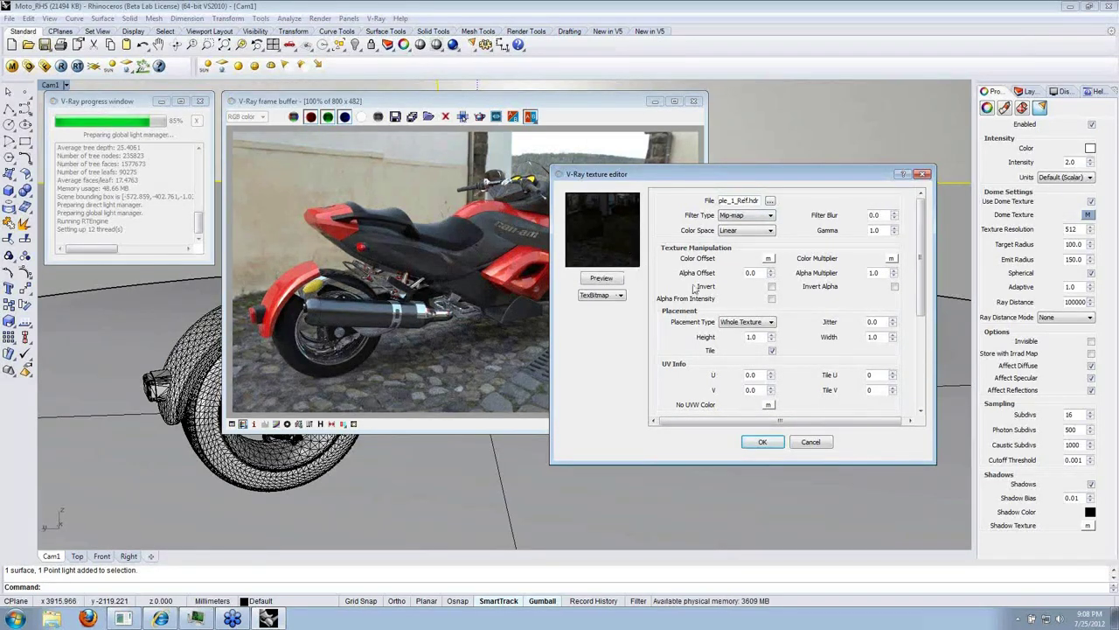
Set the dome texture's horizontal UVW rotation to 90 and apply it to the live render.
left_click_drag(923, 259, 922, 351)
double_click(774, 348)
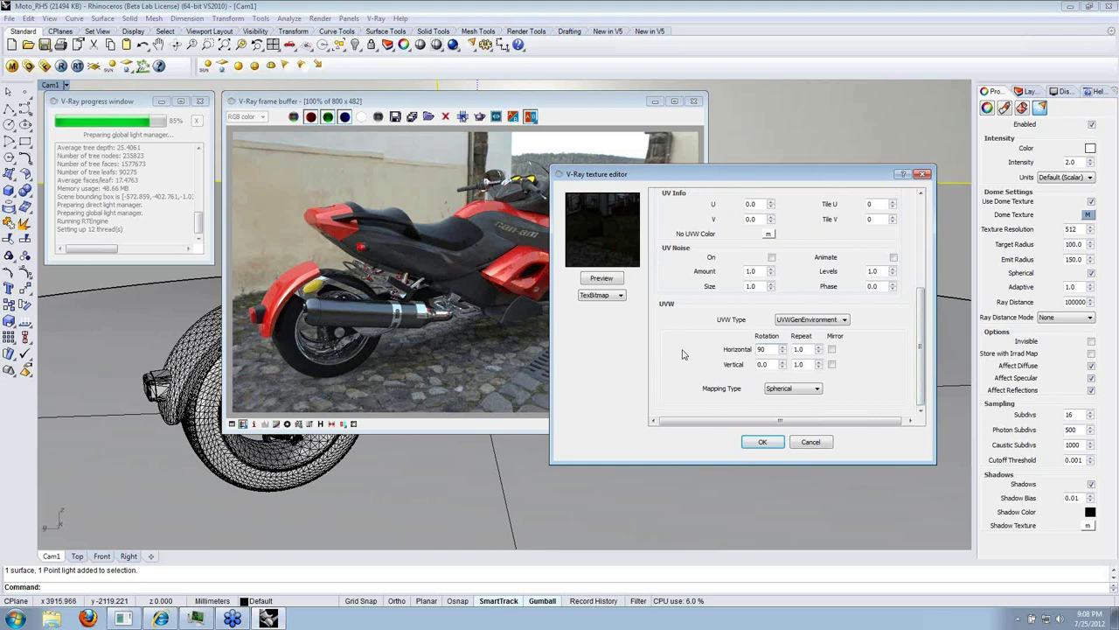
key("Return")
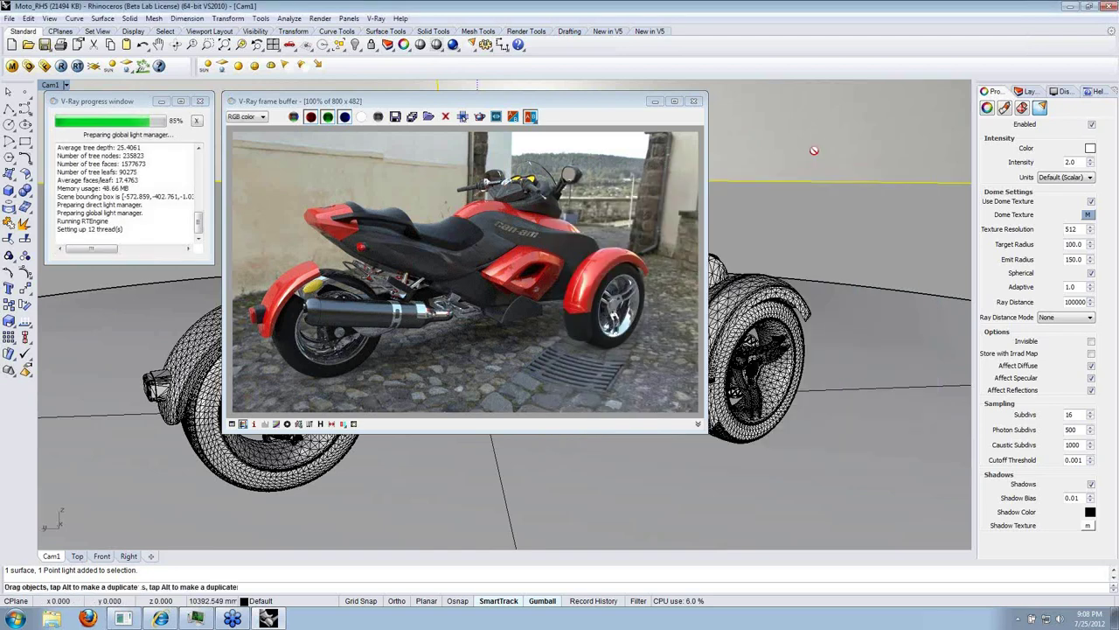
key("Escape")
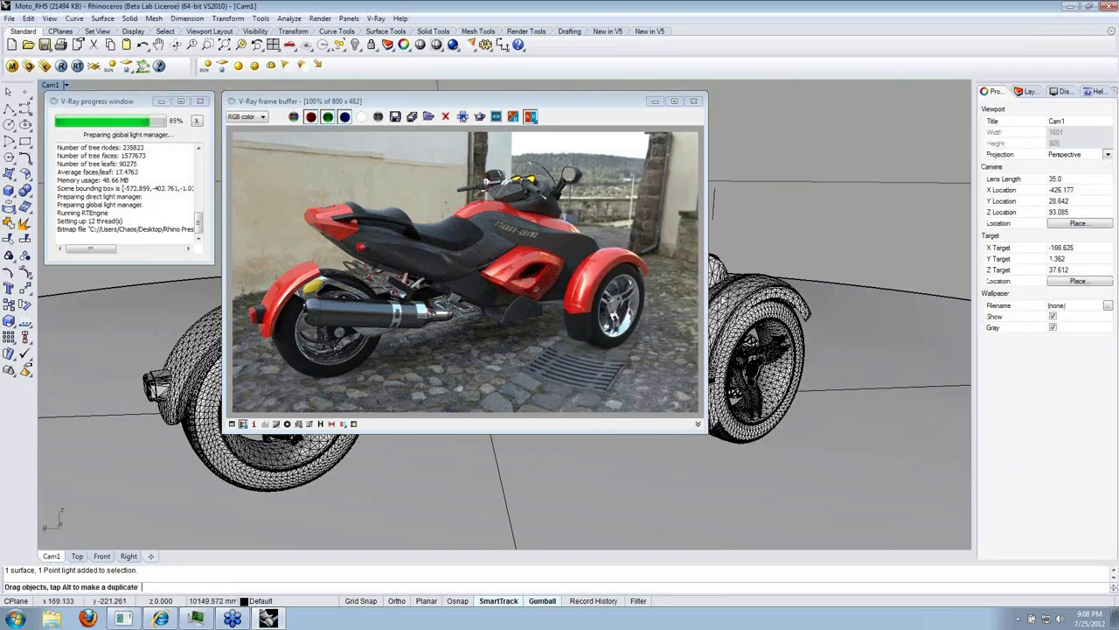
left_click(756, 227)
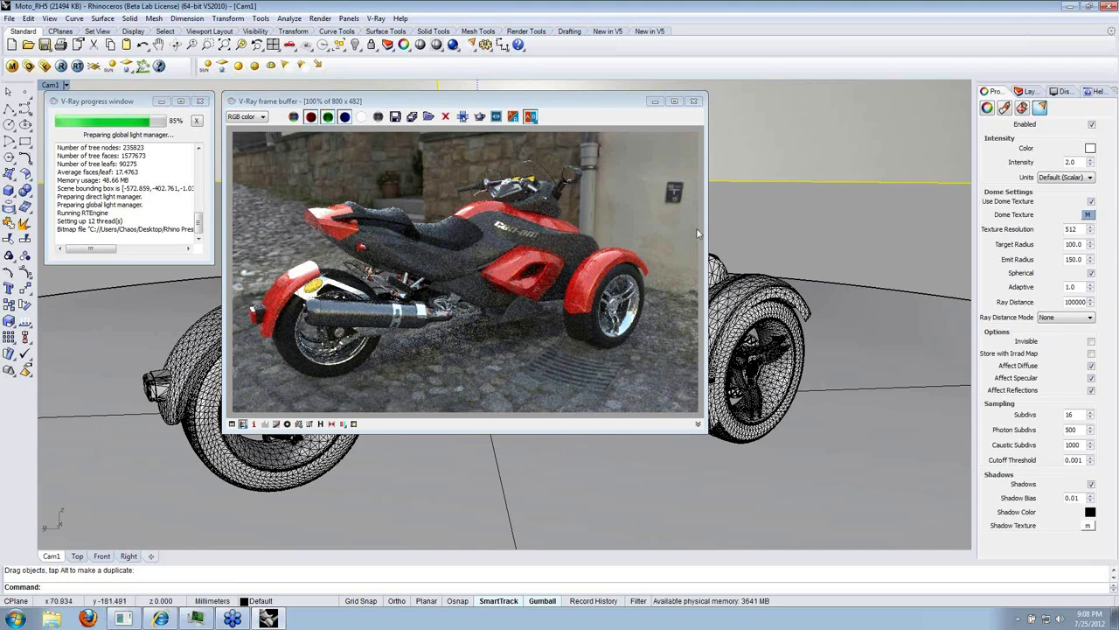
Close the motorcycle's render window and open the Headphones_RH5 model from the 001_RT folder.
left_click_drag(578, 105, 606, 115)
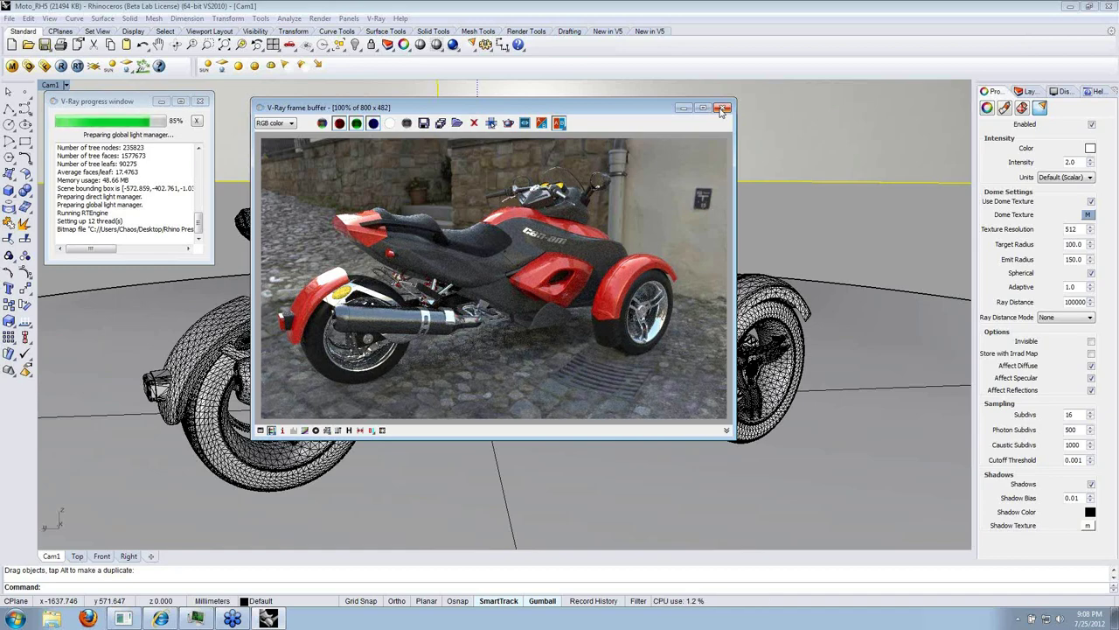
left_click(722, 109)
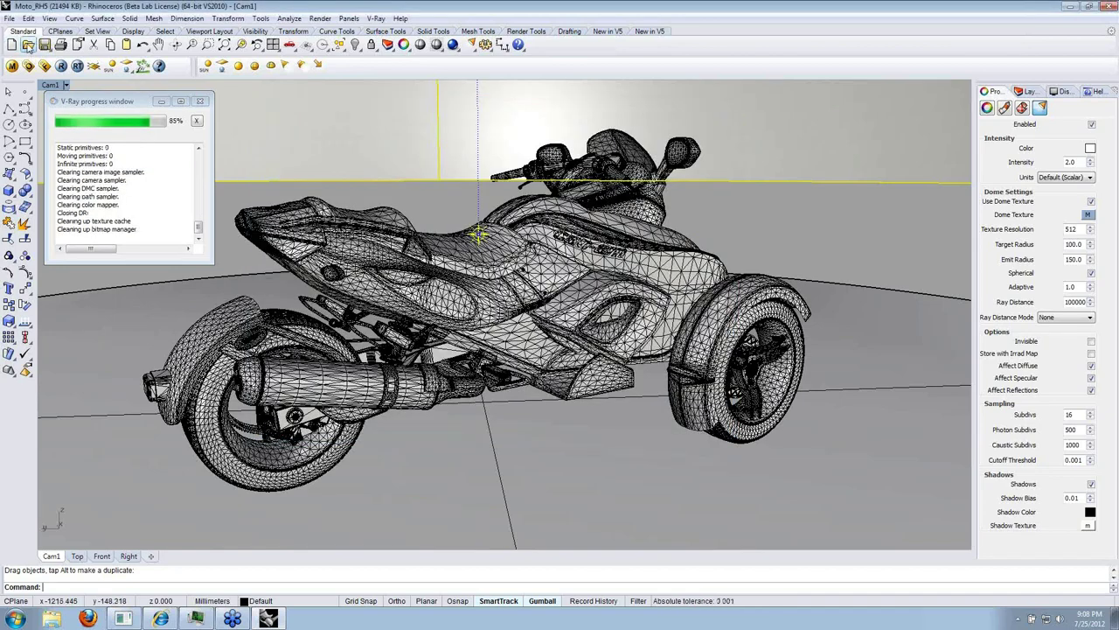
left_click(28, 45)
left_click(564, 339)
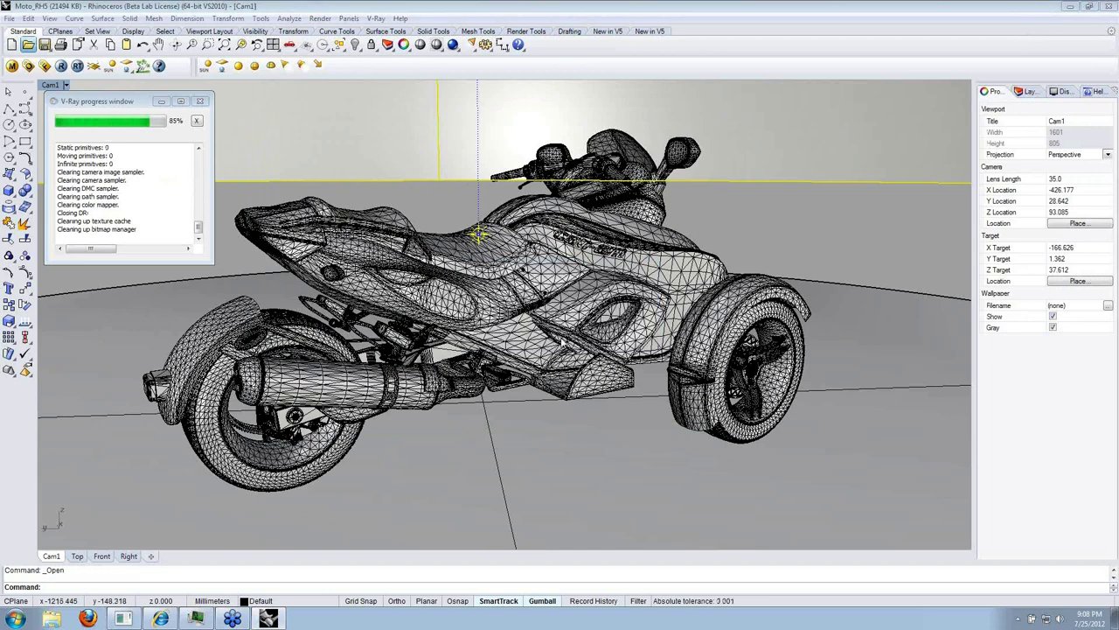
double_click(477, 208)
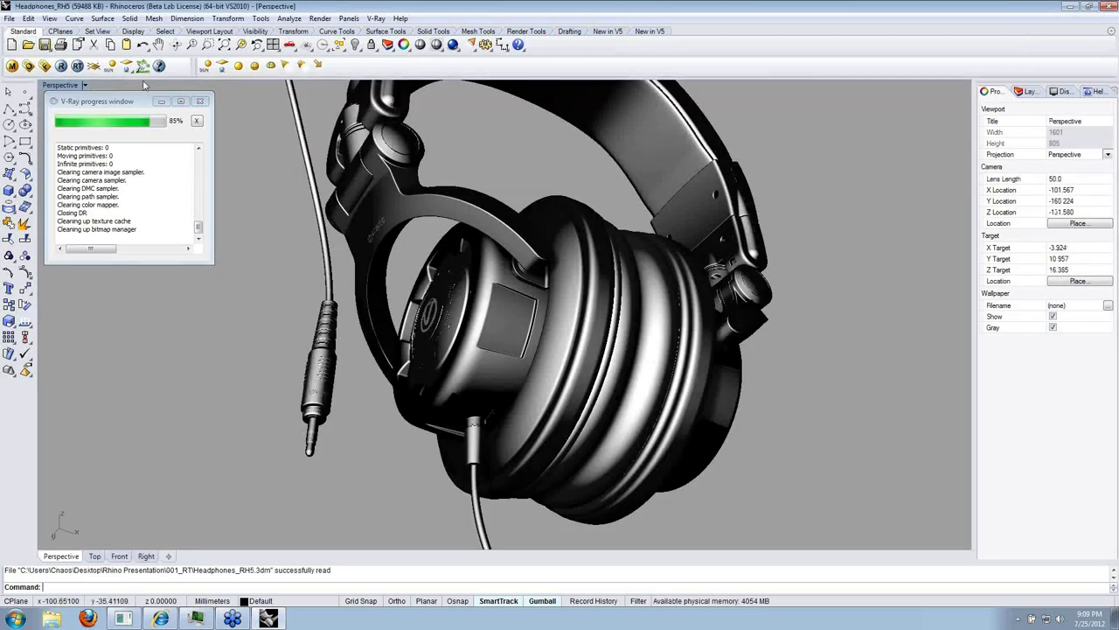
Start a V-Ray RT render of the headphones and orbit the Perspective view to face the blue ear cup.
left_click(78, 67)
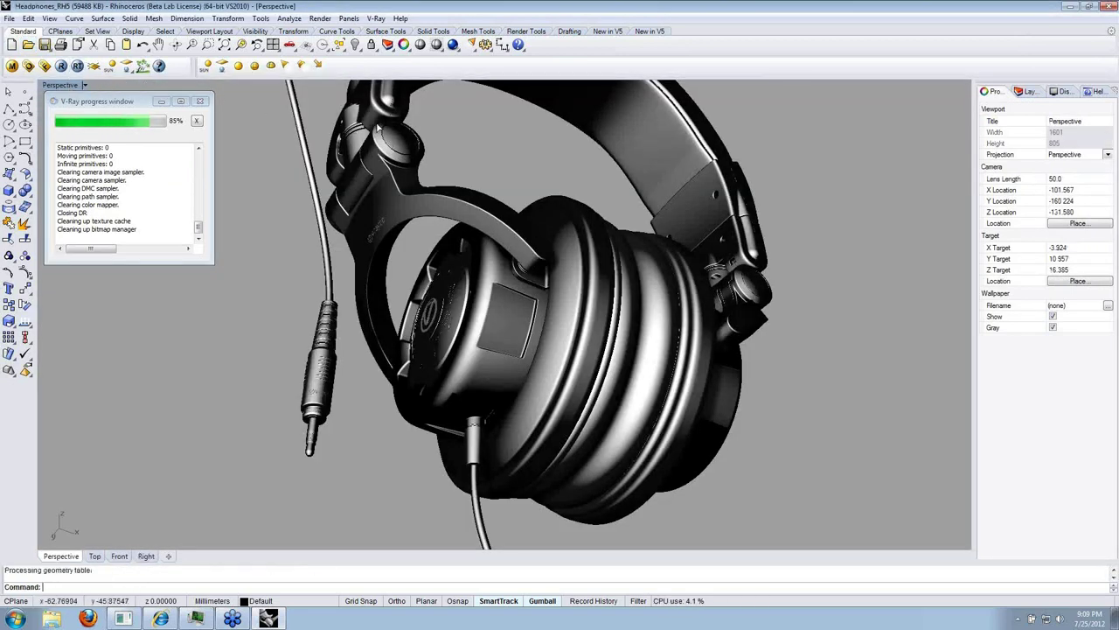
left_click_drag(493, 121, 804, 88)
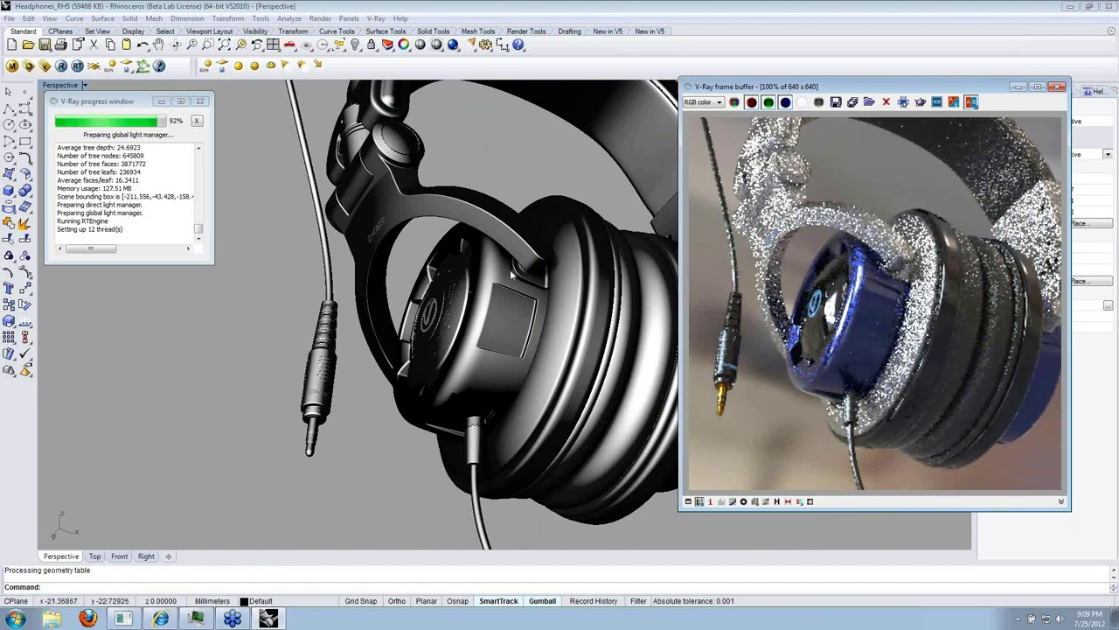
left_click(489, 283)
right_click_drag(504, 286, 514, 336)
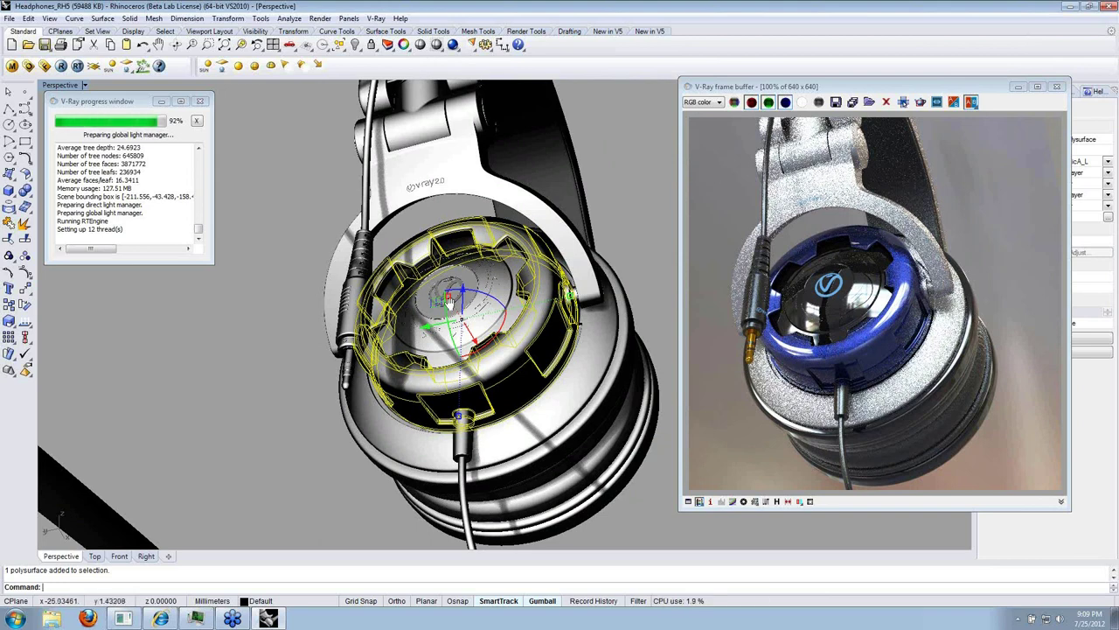
right_click_drag(461, 300, 472, 282)
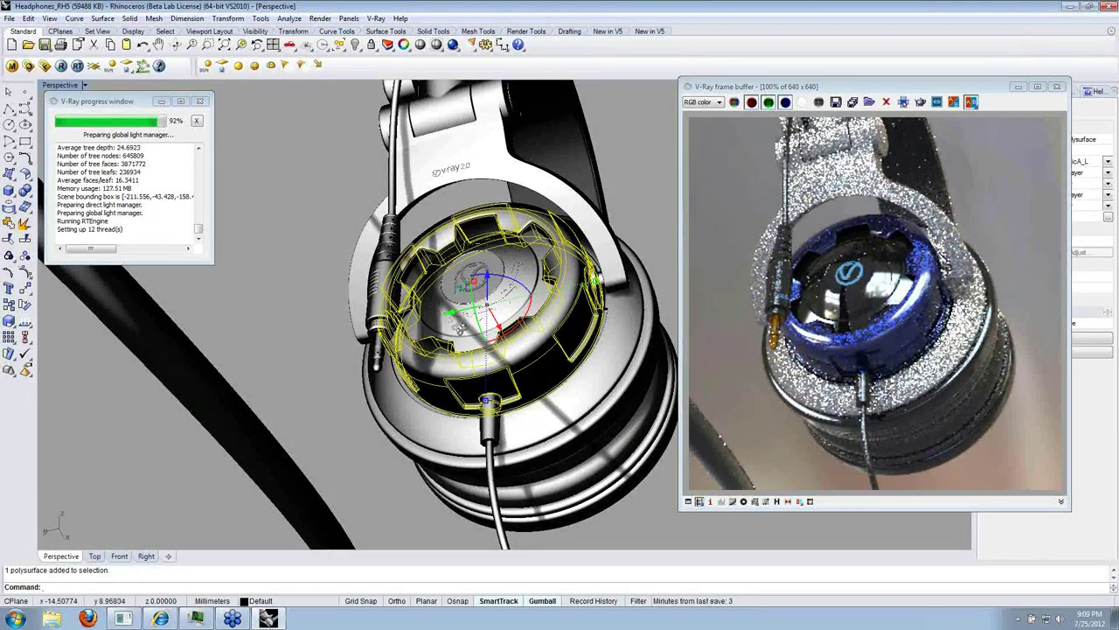
right_click_drag(461, 344, 474, 272)
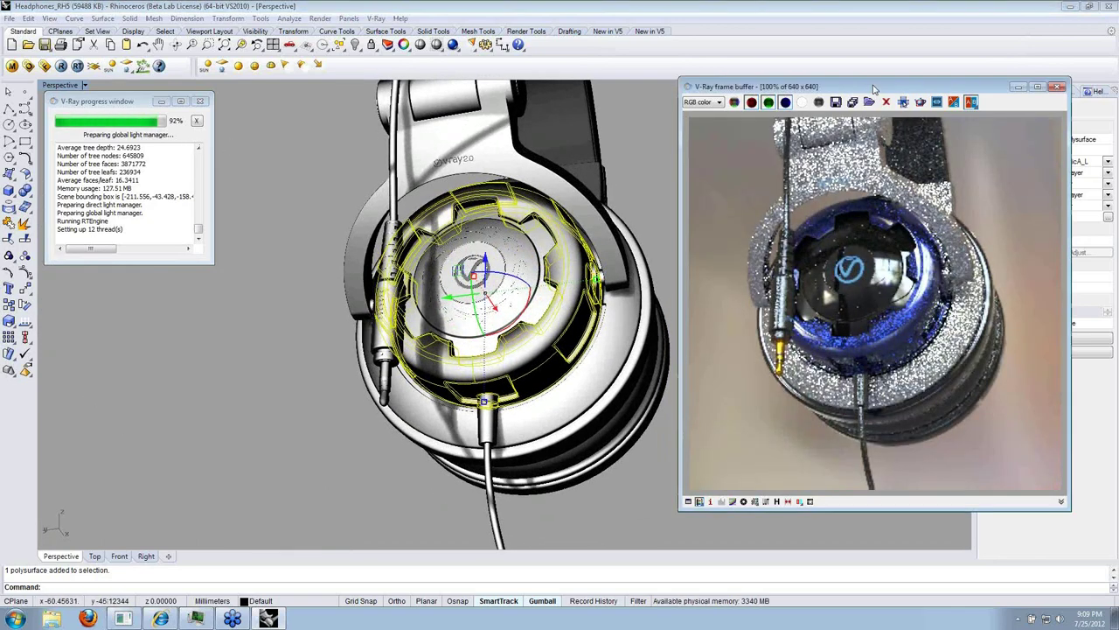
Turn on depth of field in the V-Ray camera options, keeping the options and the live render side by side.
left_click_drag(874, 85, 884, 81)
left_click(28, 67)
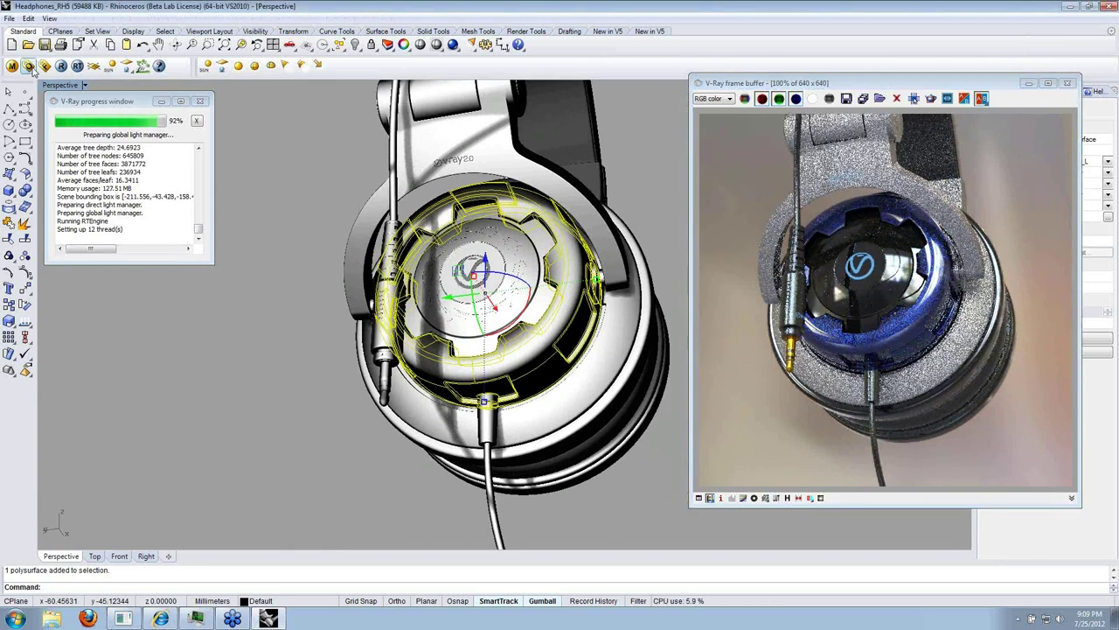
left_click_drag(562, 81, 171, 85)
left_click(167, 145)
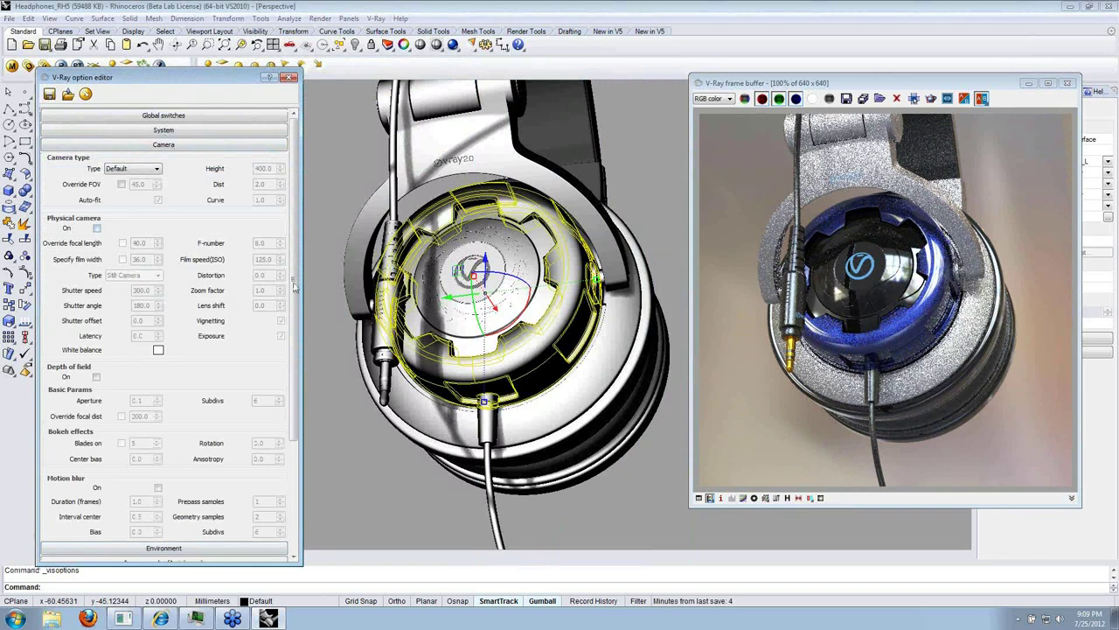
scroll(211, 263, "down", 2)
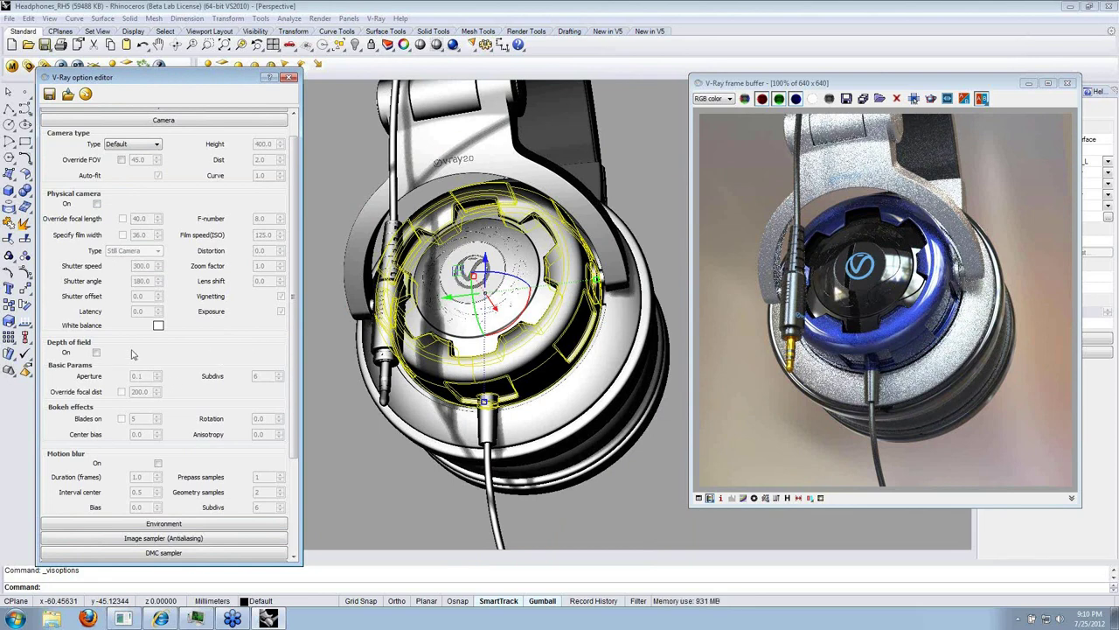
scroll(122, 363, "down", 2)
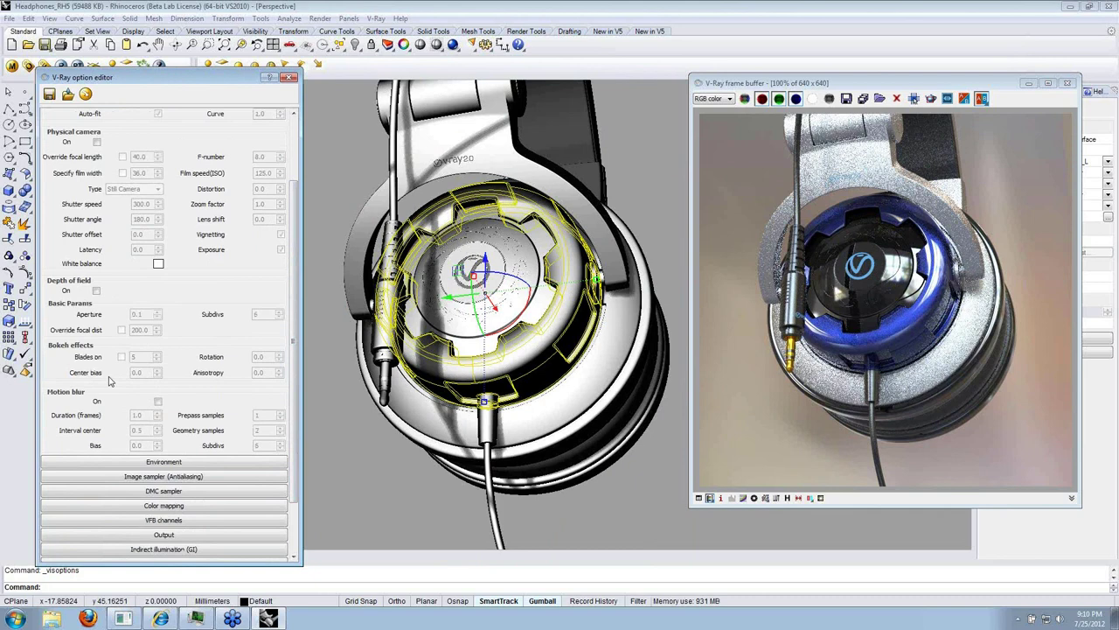
left_click(97, 292)
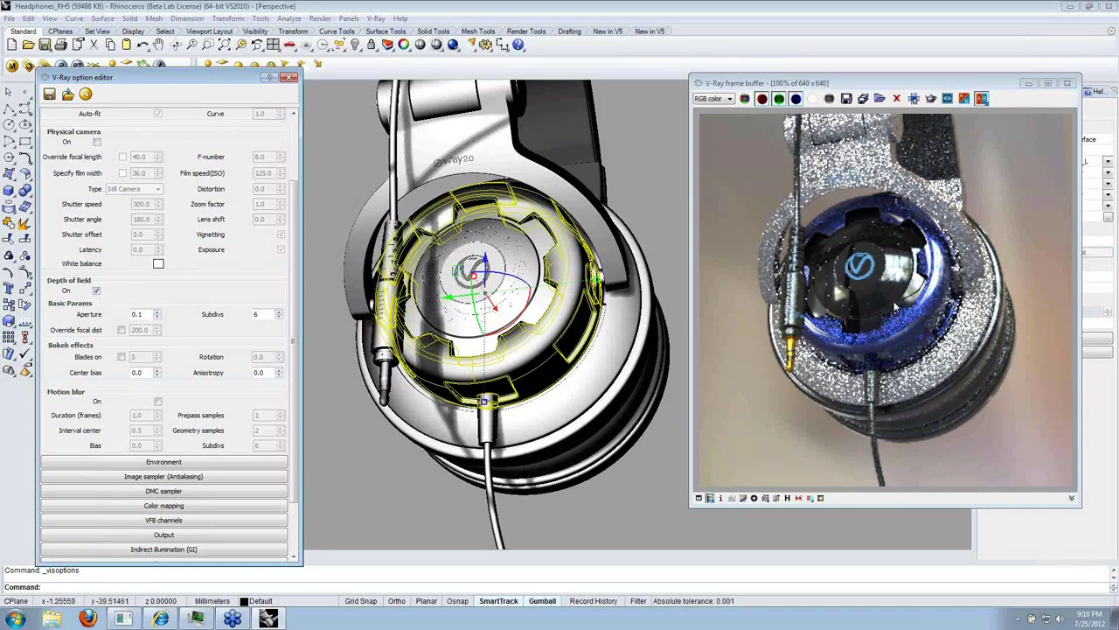
left_click_drag(868, 85, 744, 96)
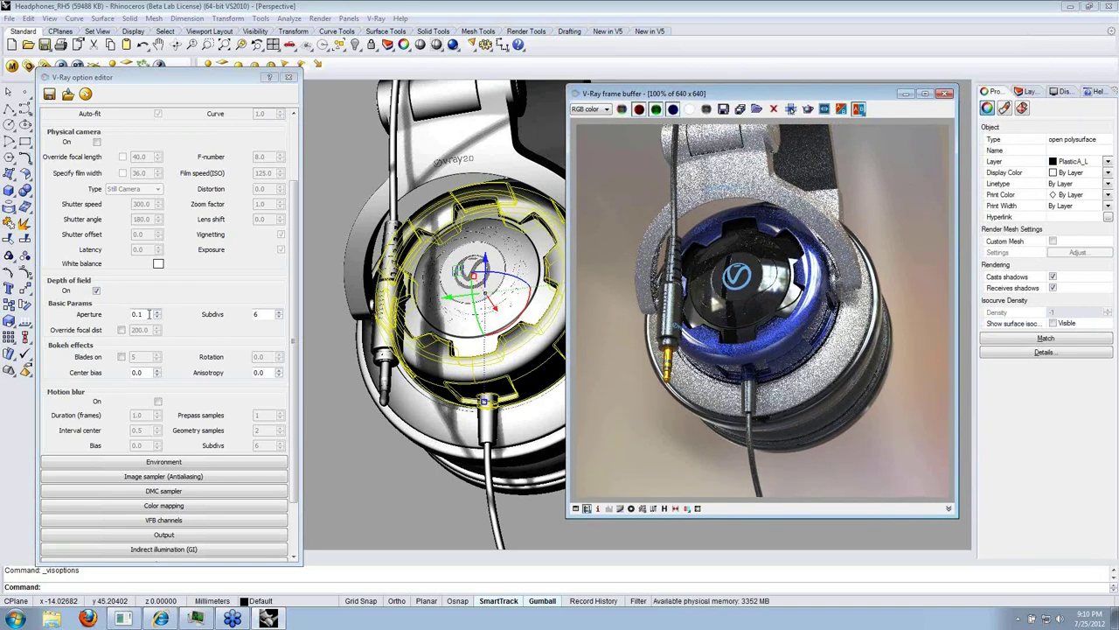
Set the depth of field aperture to 2 and apply it to the live headphones render.
double_click(145, 315)
type("2")
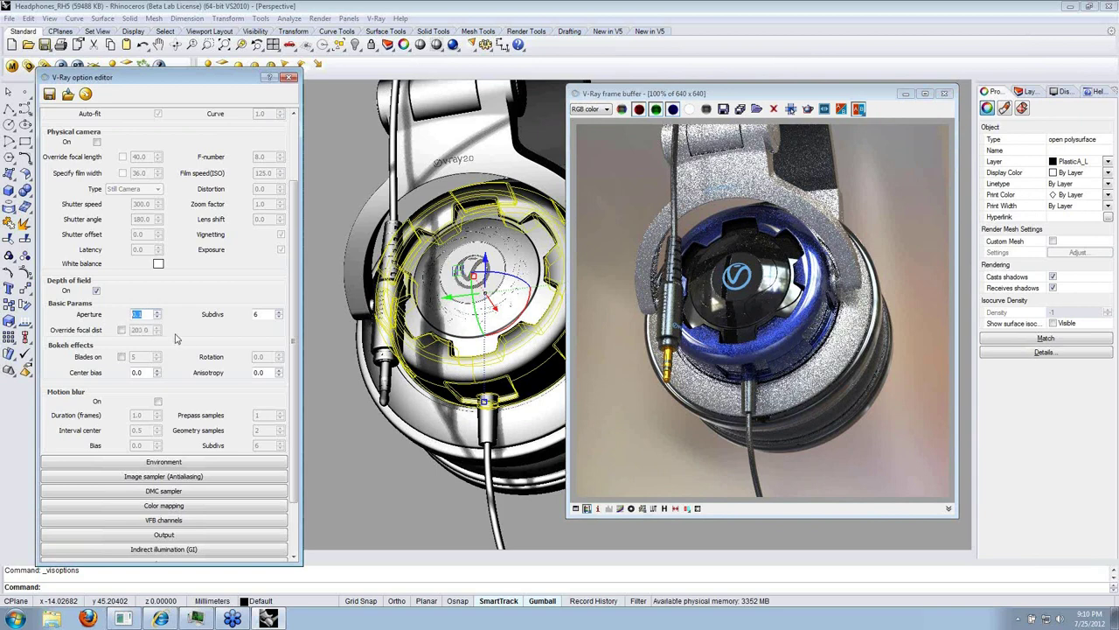
key("Tab")
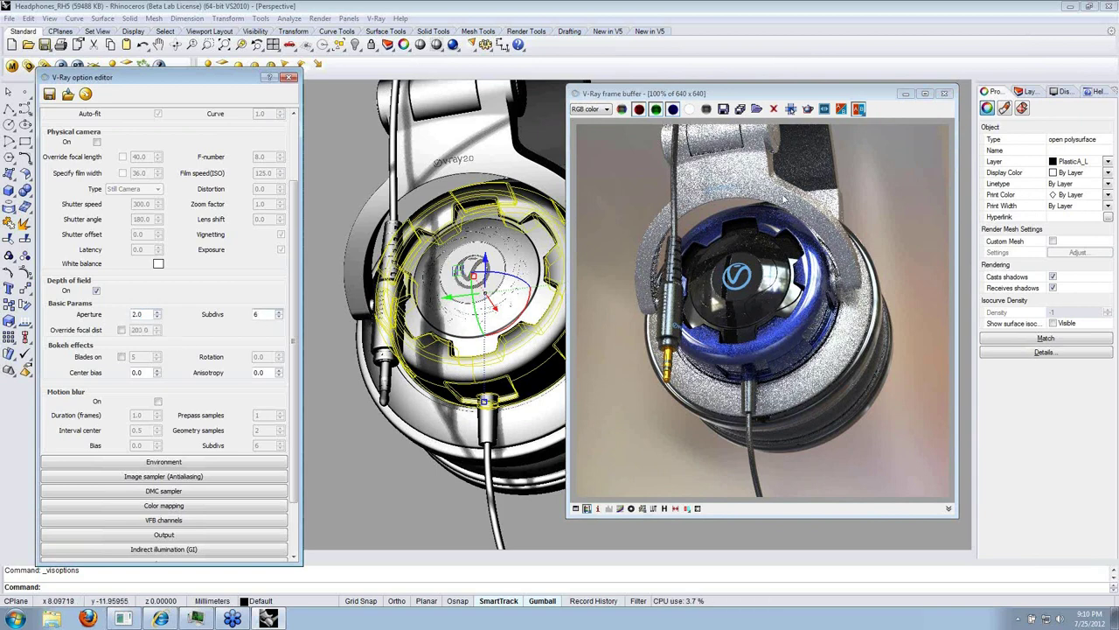
left_click(784, 122)
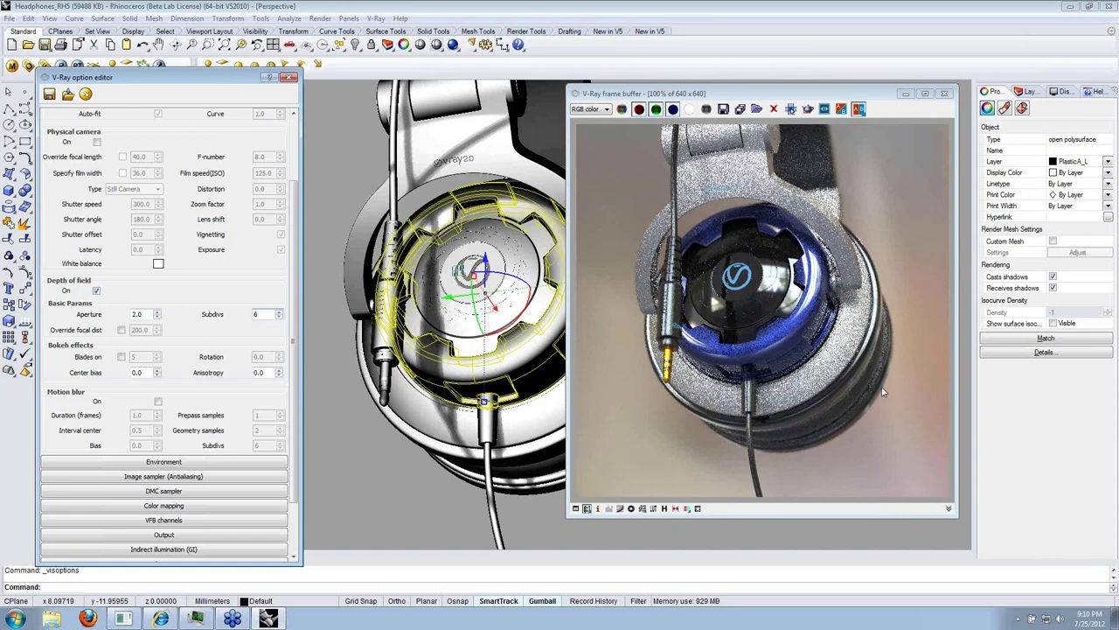
Raise the depth of field aperture to 10 to blur the live headphones render more strongly.
double_click(147, 313)
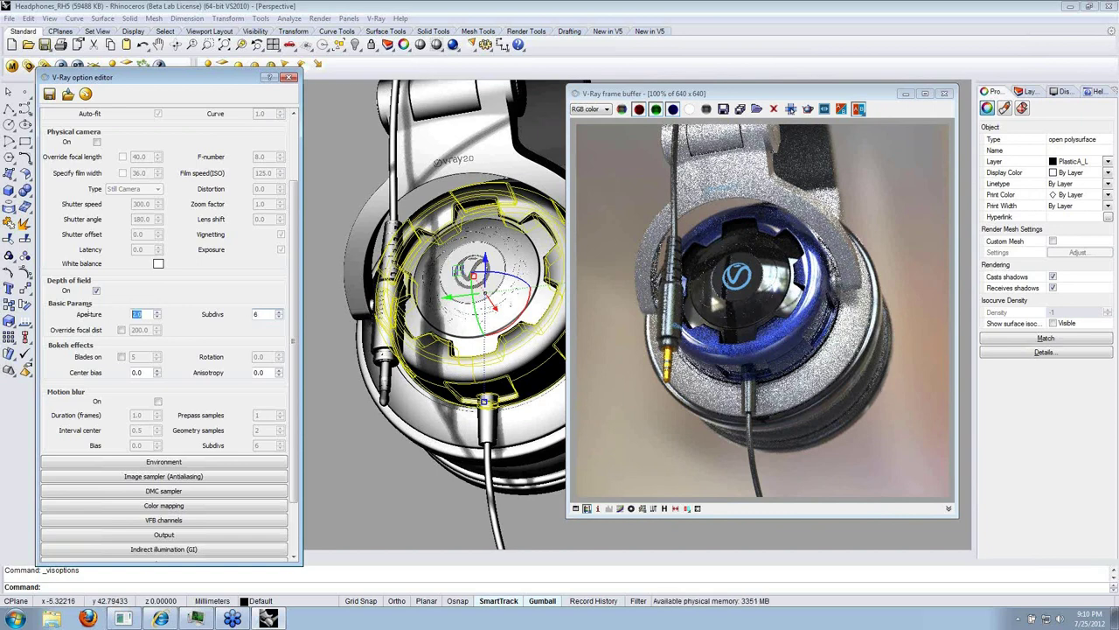
type("10")
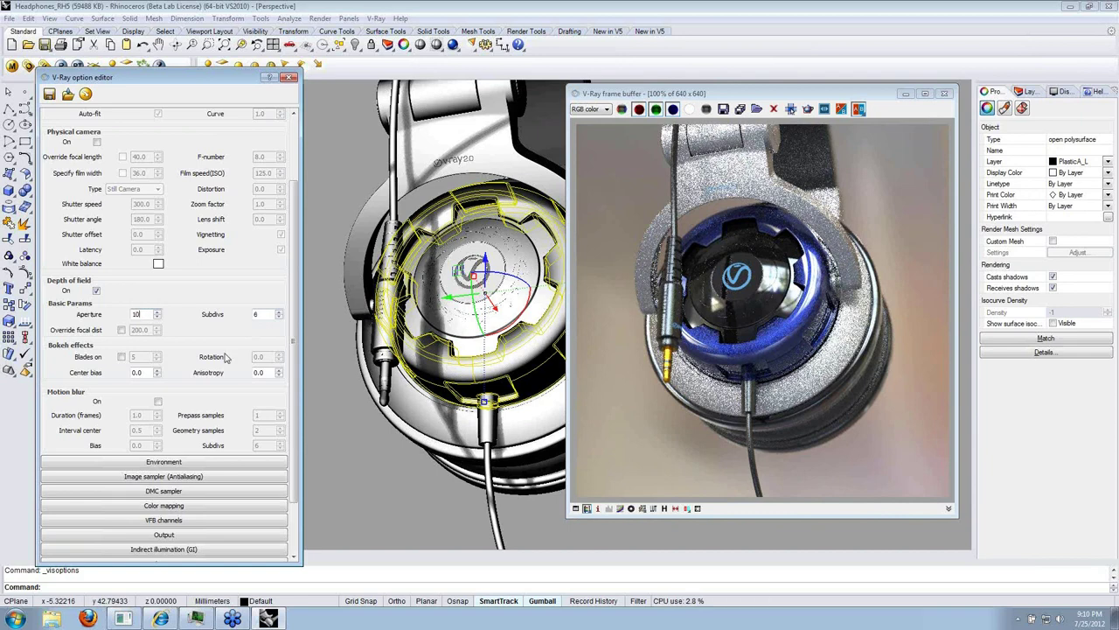
key("Return")
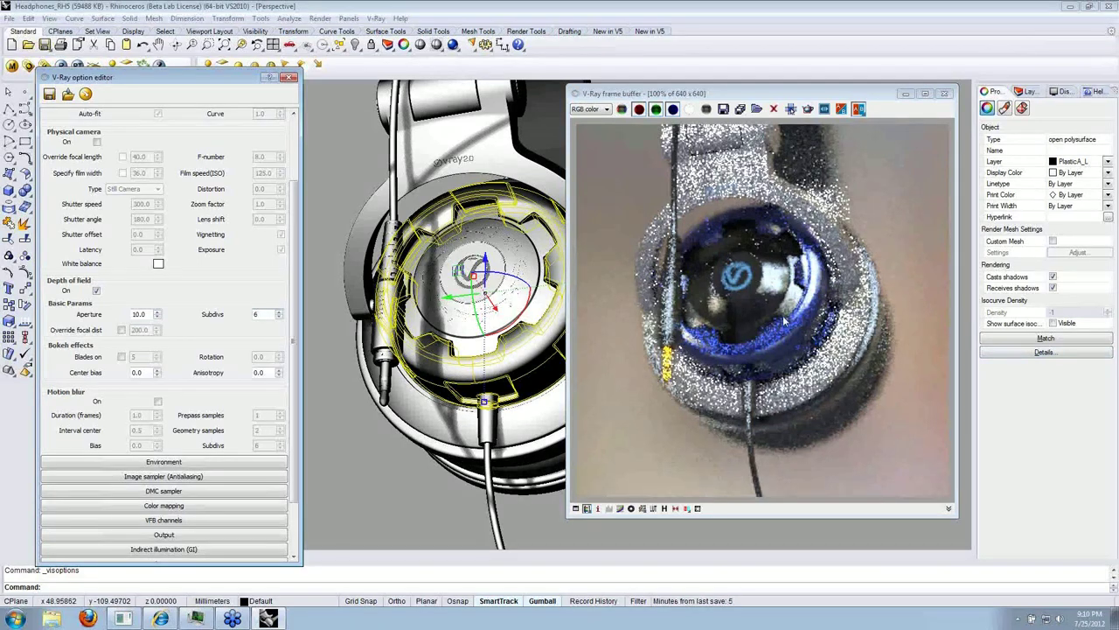
Override the depth of field focal distance and set it to 220.
left_click(122, 331)
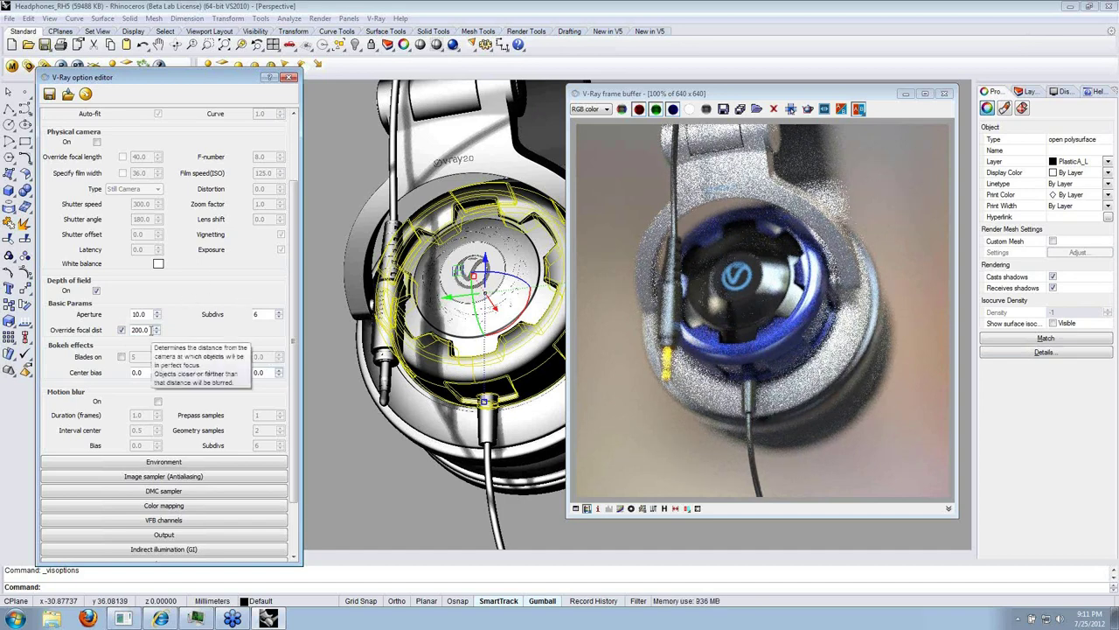
double_click(140, 329)
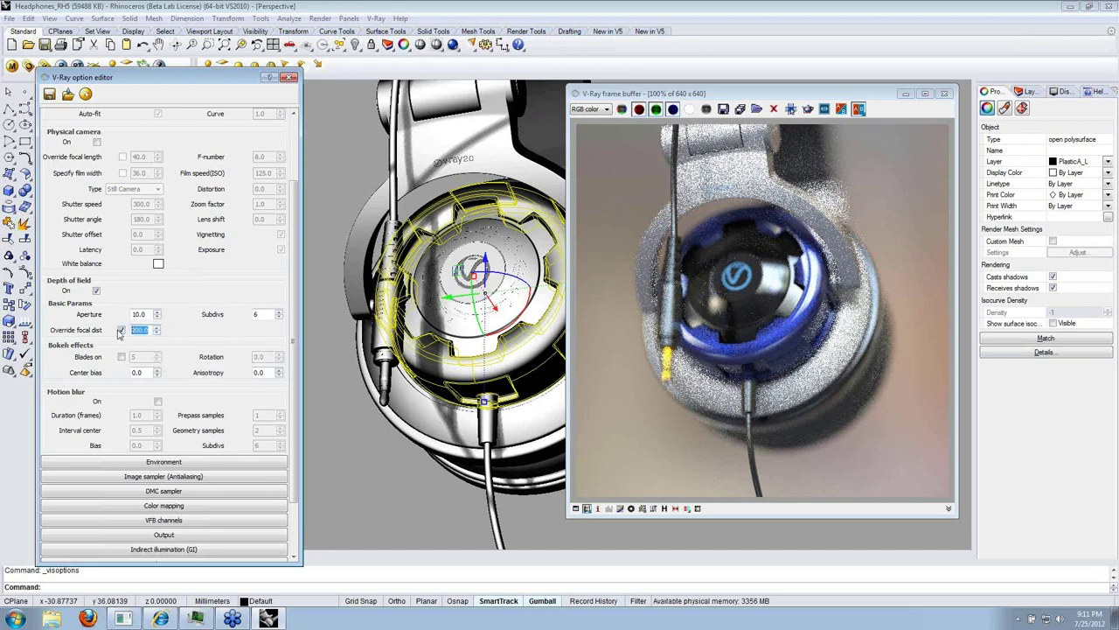
type("220")
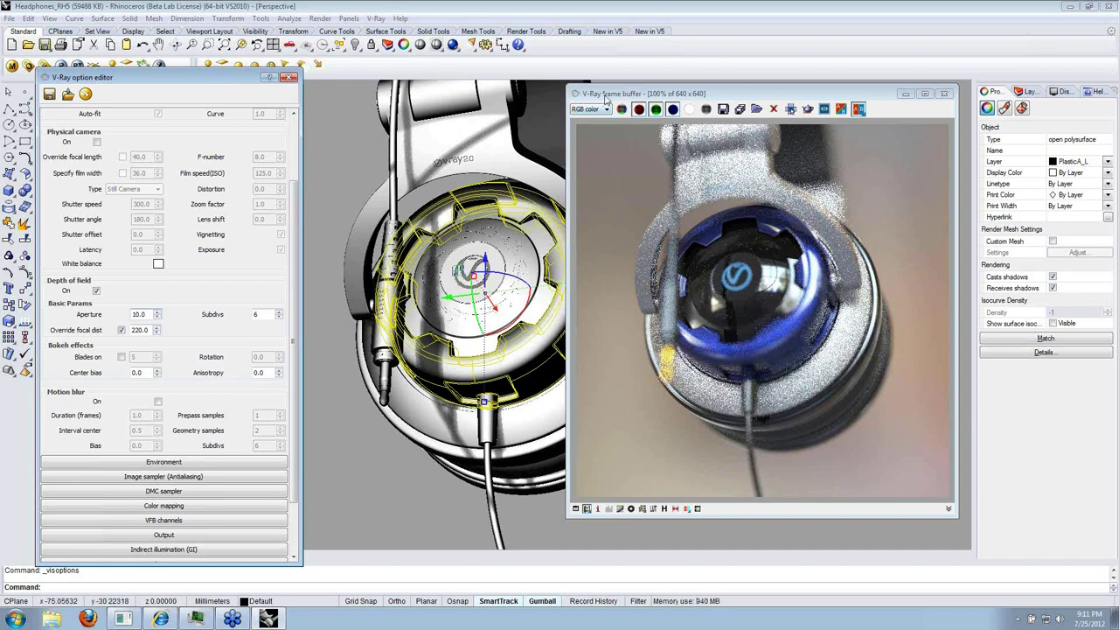
Close the headphones render and the V-Ray options, and open the Shaver_Dome model from the 005_Lights_DomeLight folder.
left_click_drag(625, 96, 367, 97)
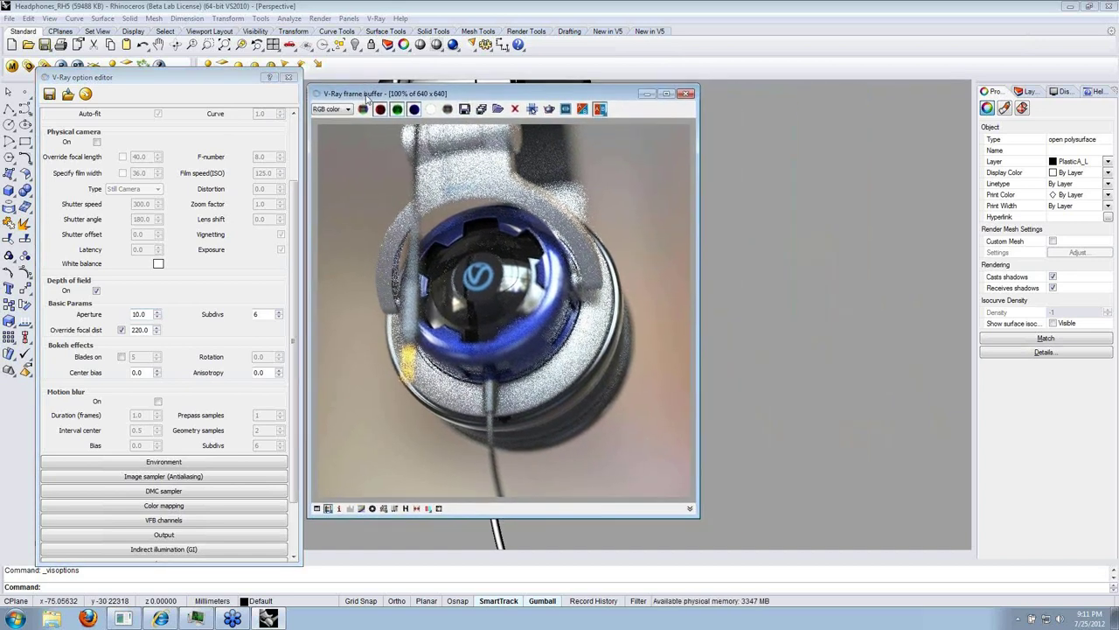
left_click(687, 94)
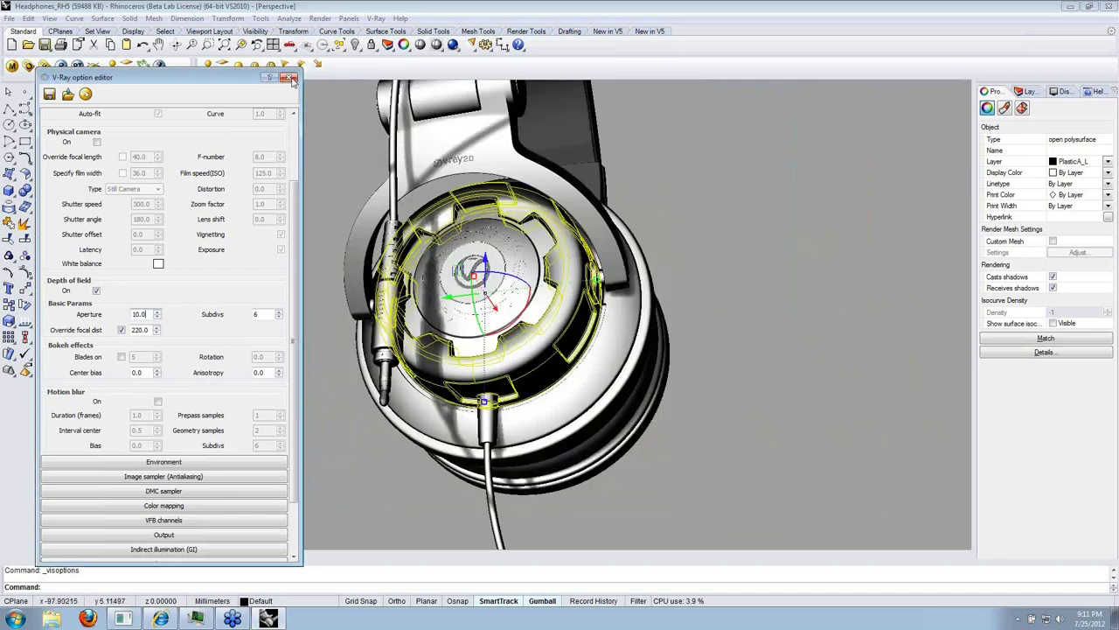
left_click(288, 77)
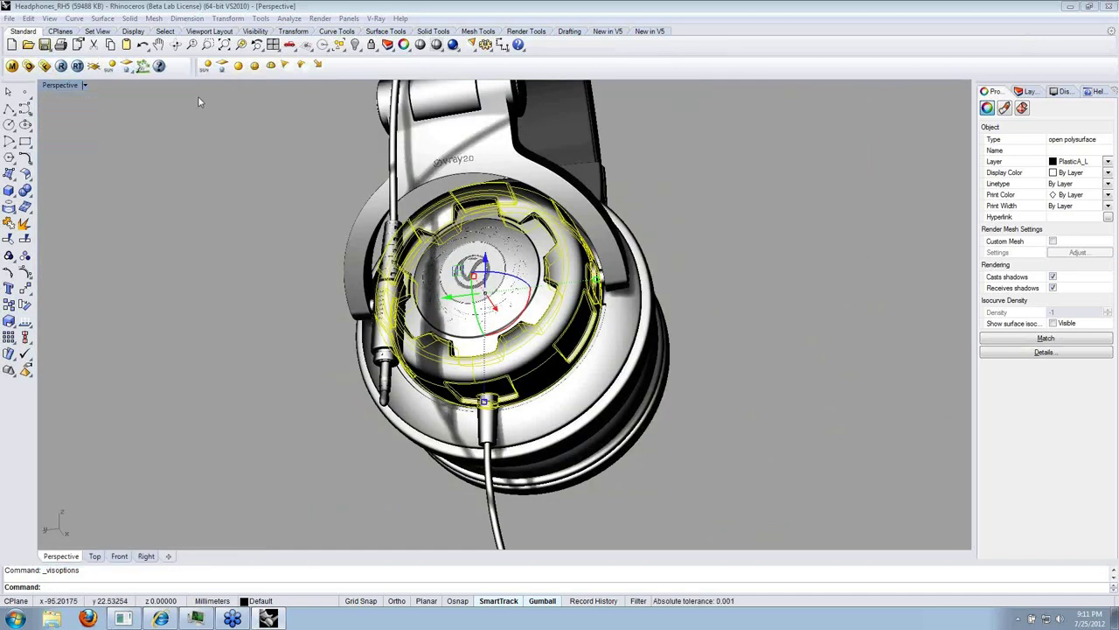
left_click(28, 45)
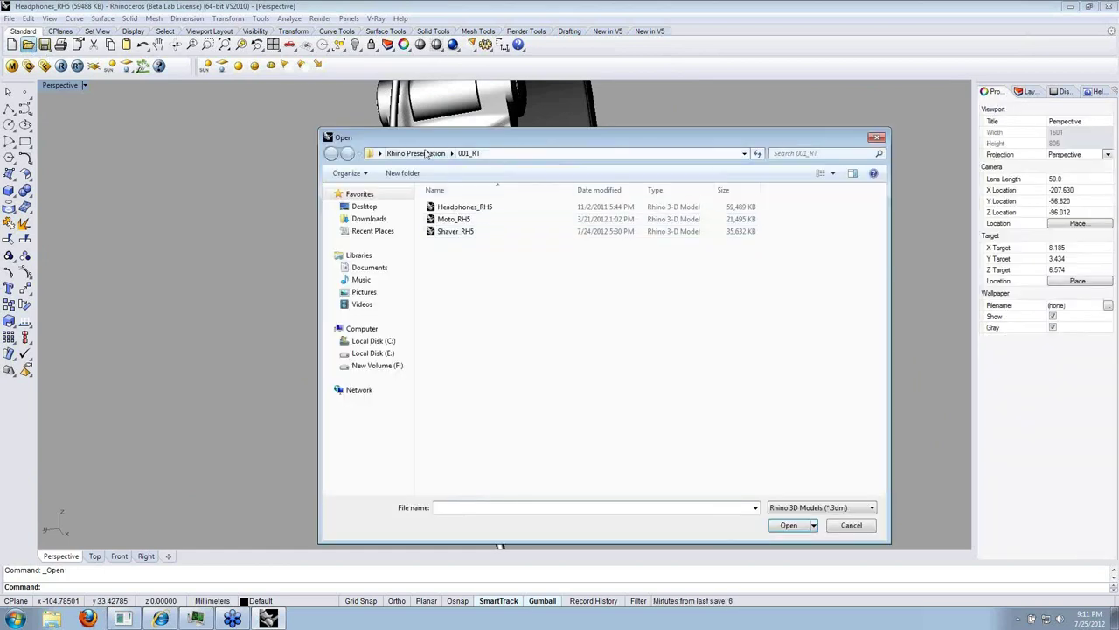
left_click(415, 154)
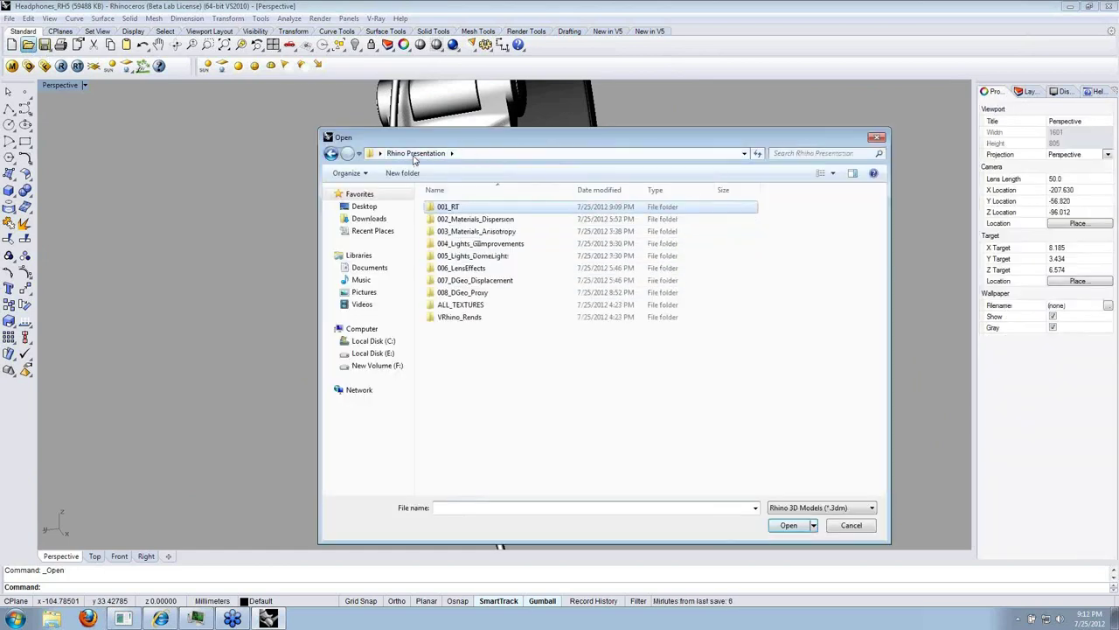
double_click(468, 255)
double_click(464, 222)
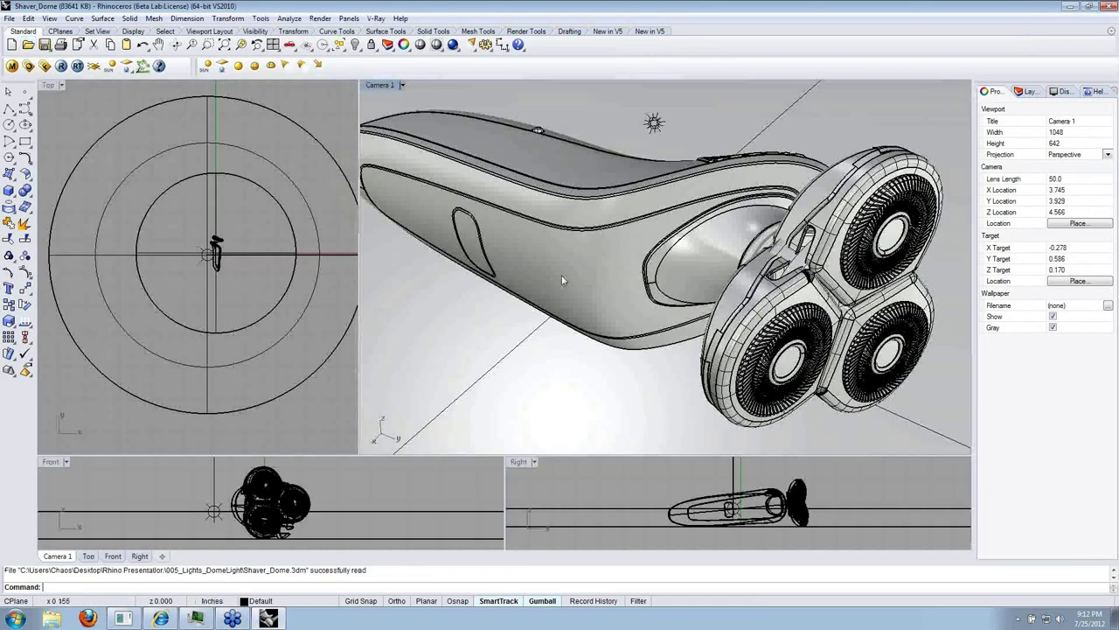
Render the shaver's Camera 1 view with V-Ray and move the frame buffer clear of the progress window.
left_click(576, 261)
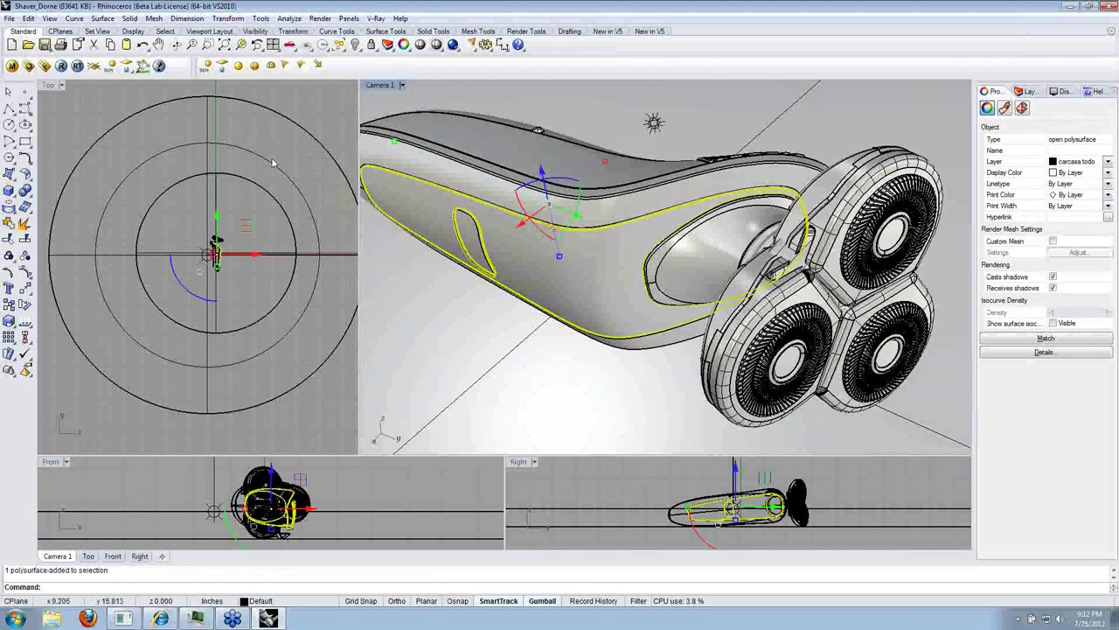
left_click(61, 65)
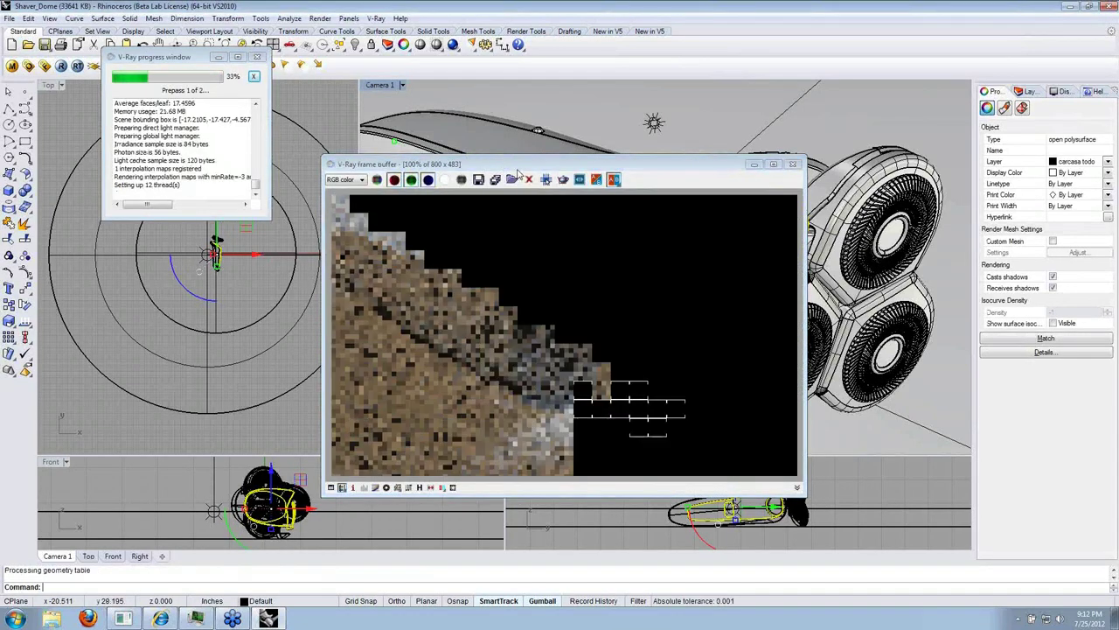
left_click_drag(516, 168, 544, 148)
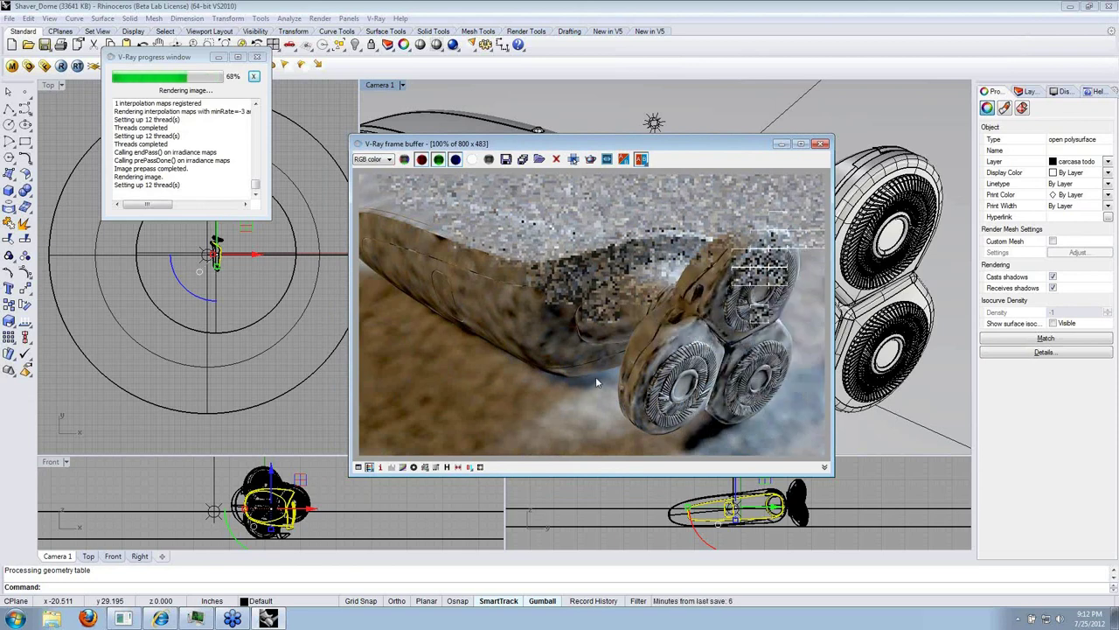
left_click_drag(535, 144, 636, 107)
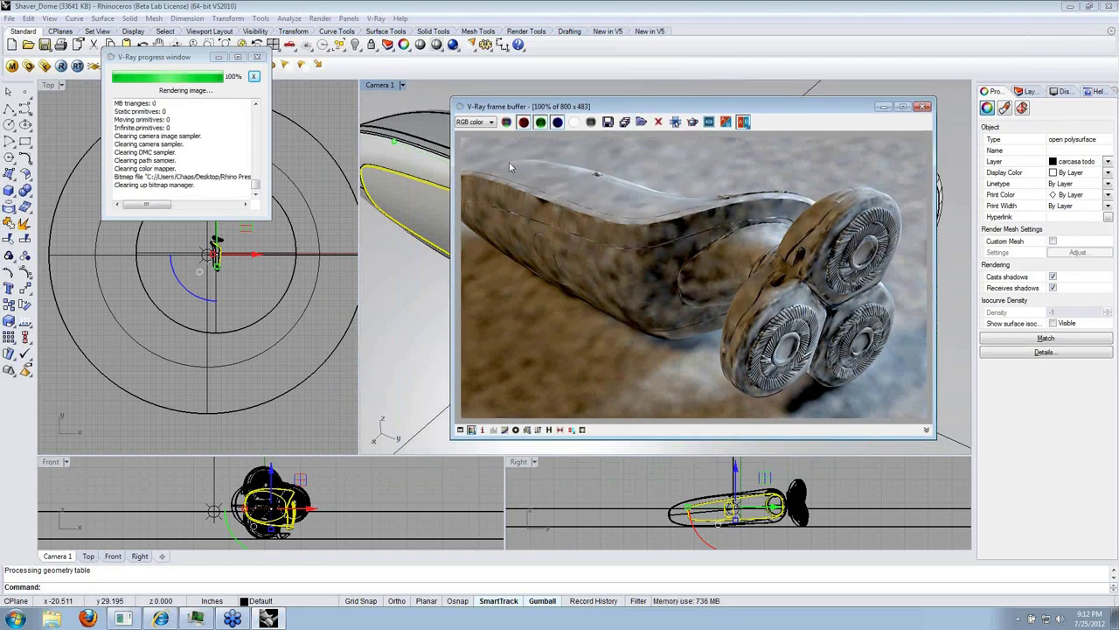
Examine the V-Ray environment settings, the GI skylight's bitmap texture and the indirect illumination settings without changing them.
left_click(28, 67)
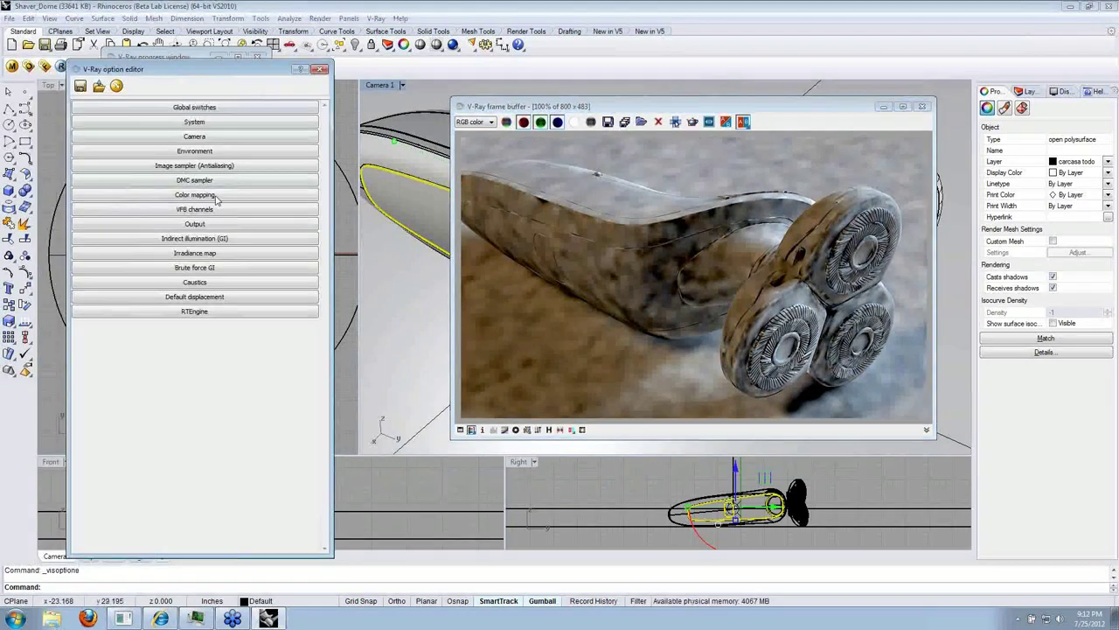
left_click(195, 152)
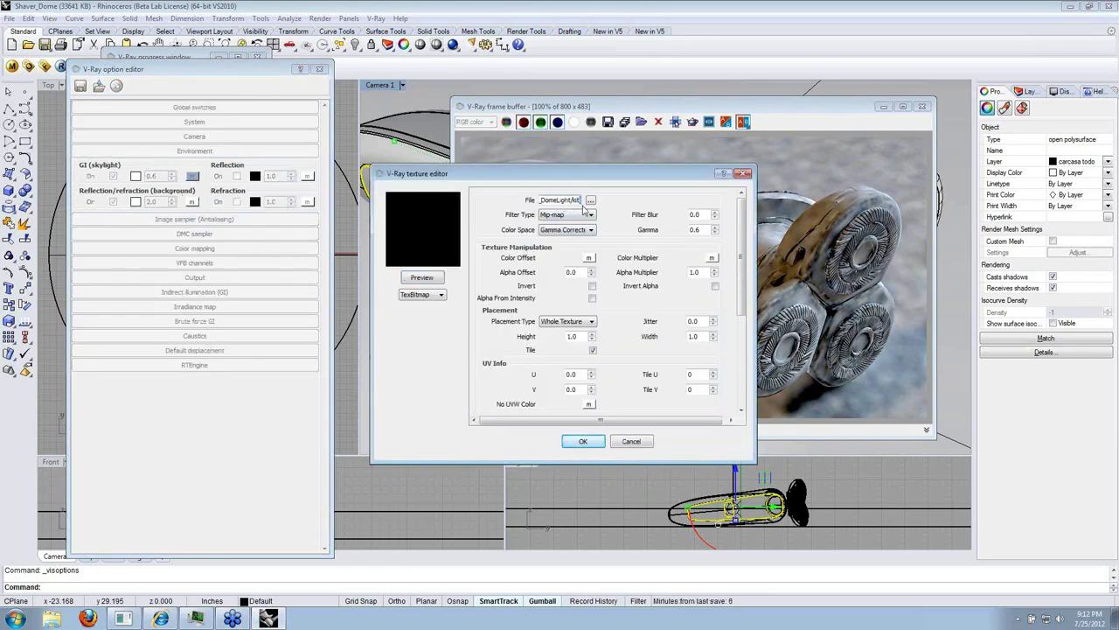
left_click(631, 442)
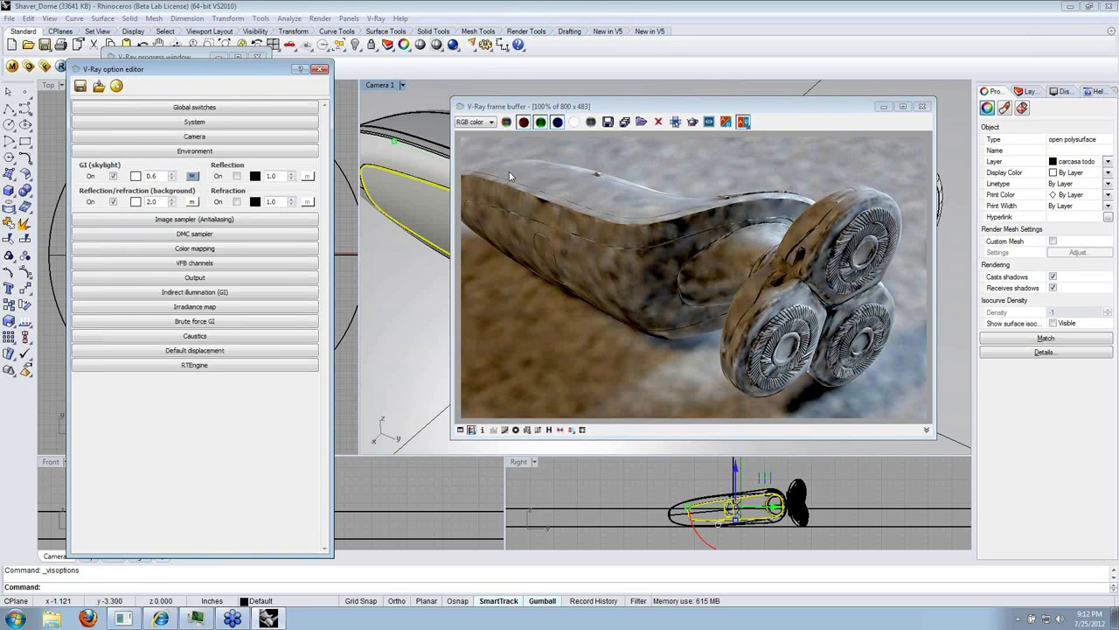
left_click(241, 293)
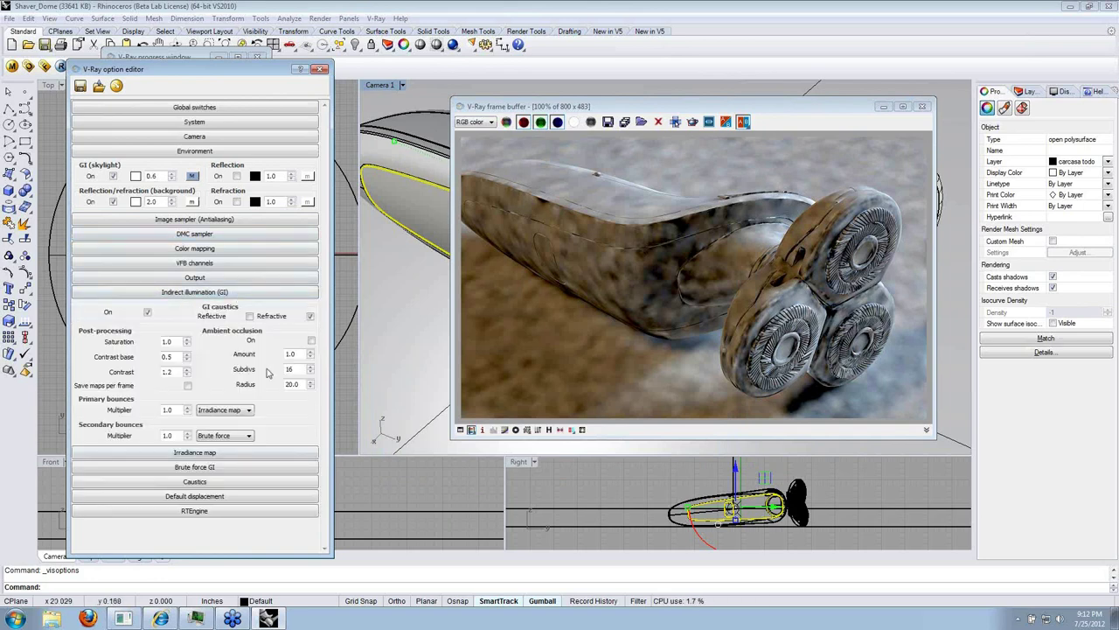
left_click(265, 294)
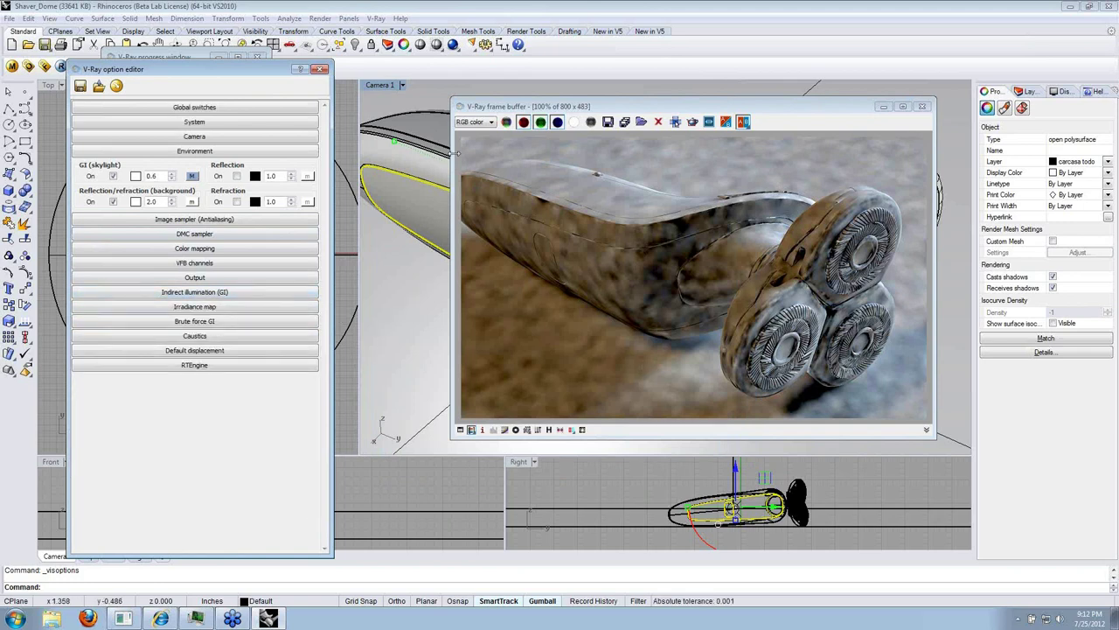
left_click(320, 69)
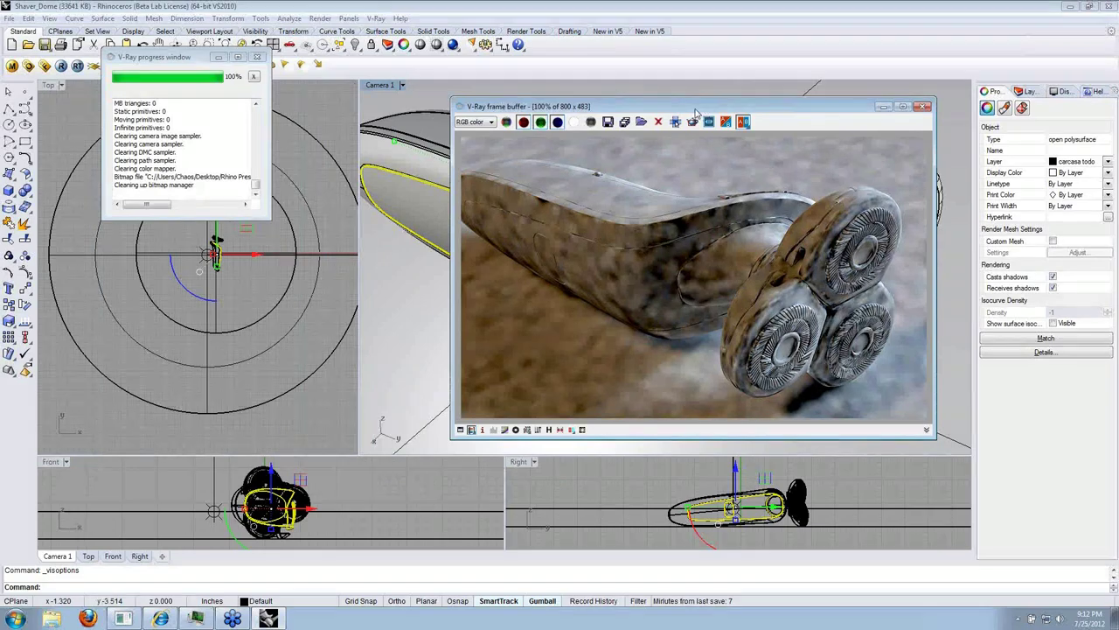
Minimise the V-Ray render and progress windows, and delete the scene's existing dome light after enabling it in its light properties.
left_click_drag(697, 112, 580, 112)
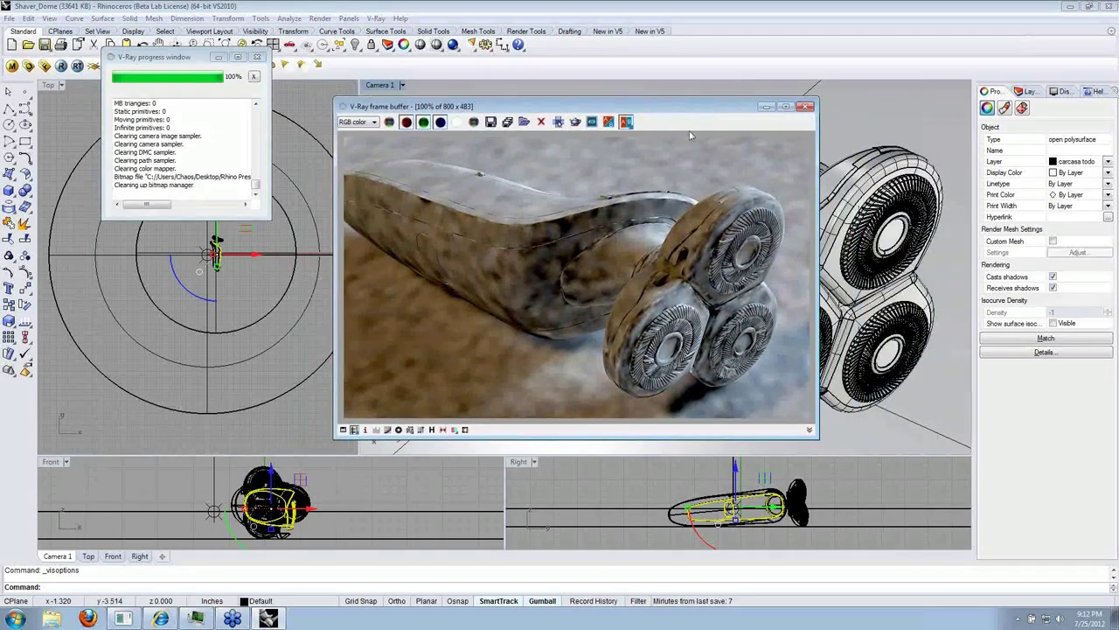
left_click(769, 107)
left_click(307, 383)
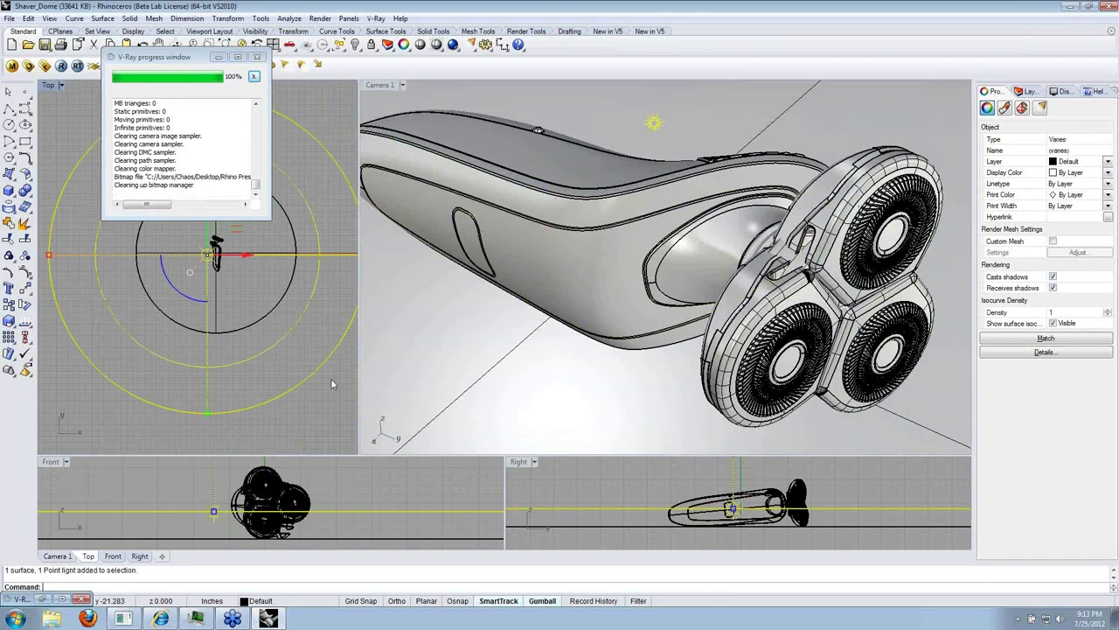
left_click(1041, 108)
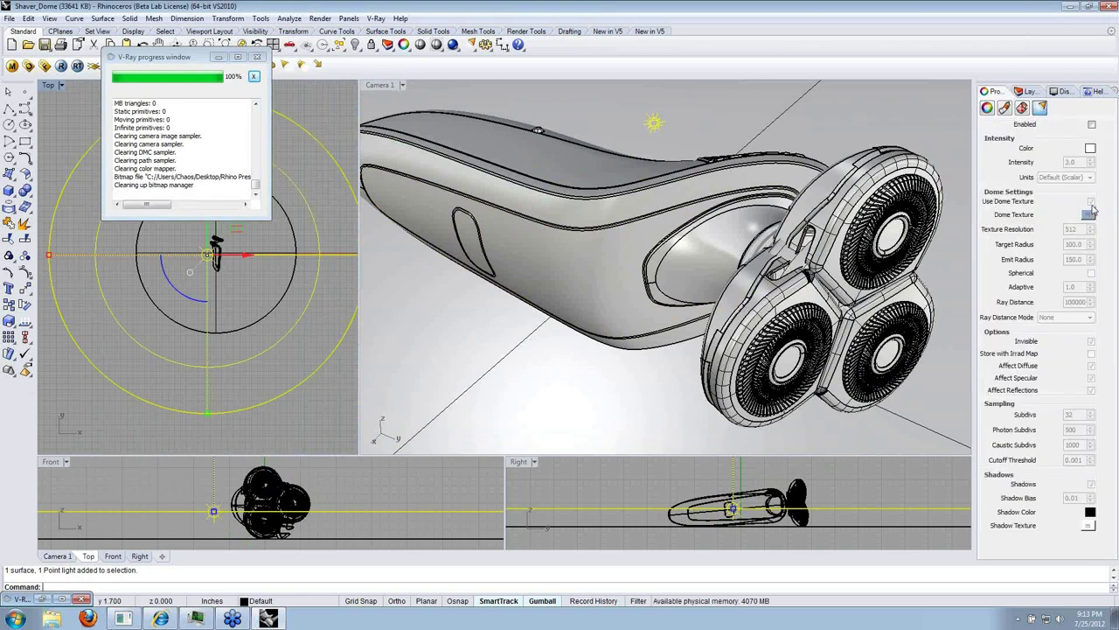
left_click(1092, 125)
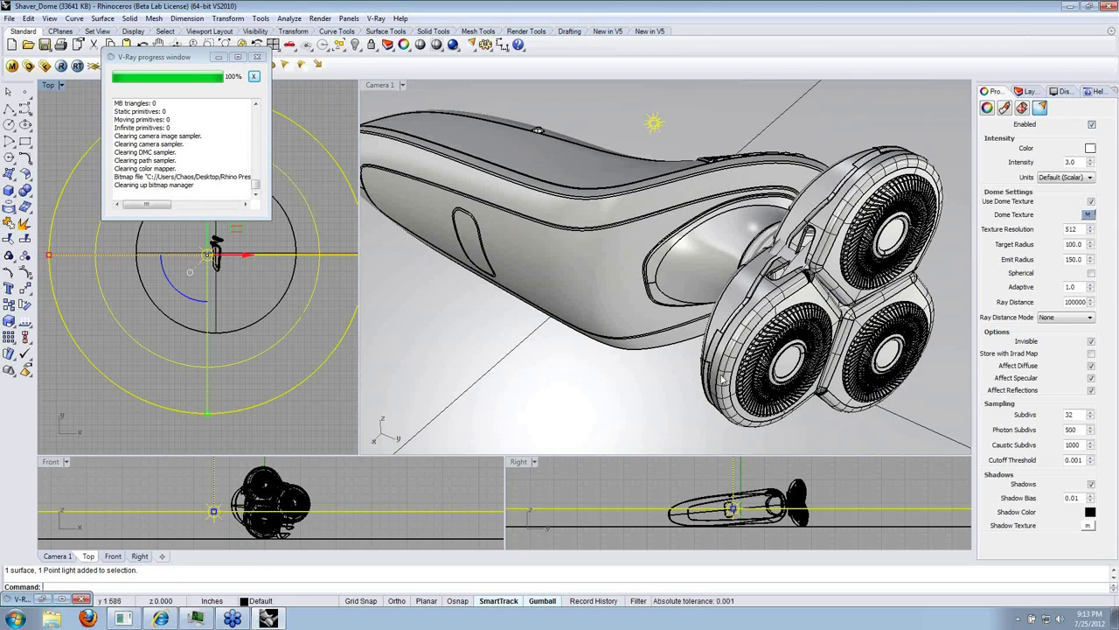
left_click(219, 58)
key("Delete")
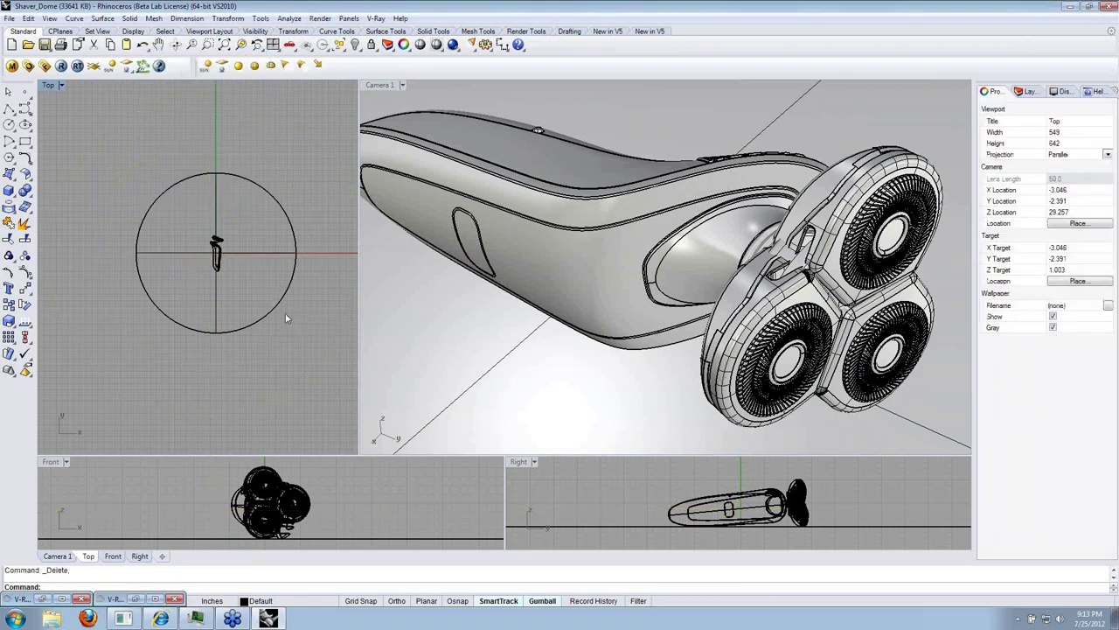
Place a V-Ray dome light at the origin, enable its dome texture and load kitchen_K.hdr as a TexBitmap.
left_click(270, 66)
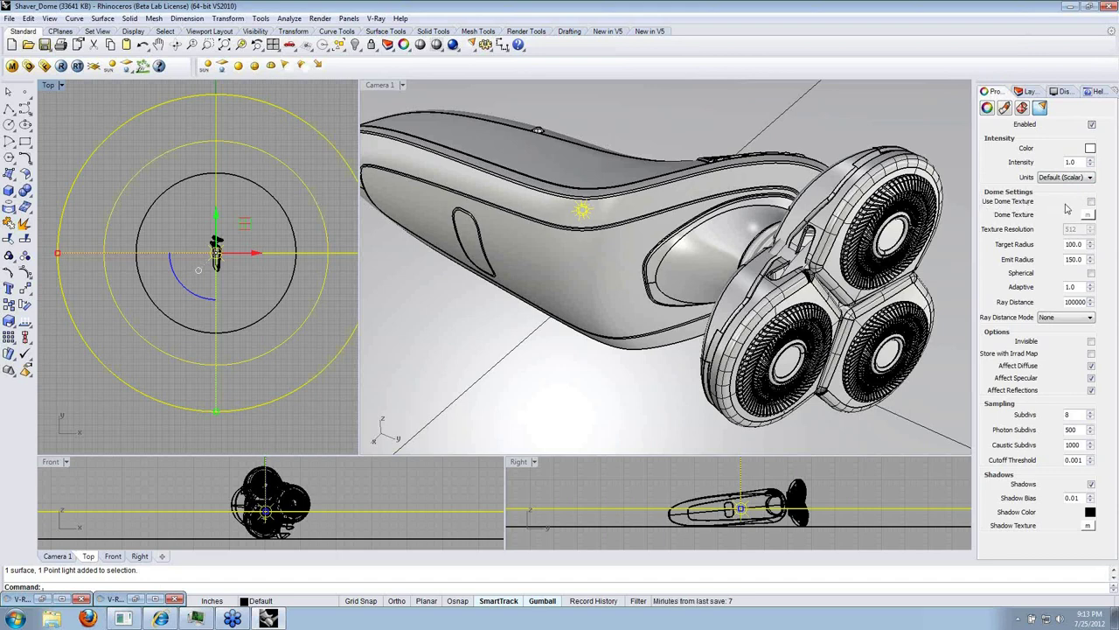
left_click(1091, 202)
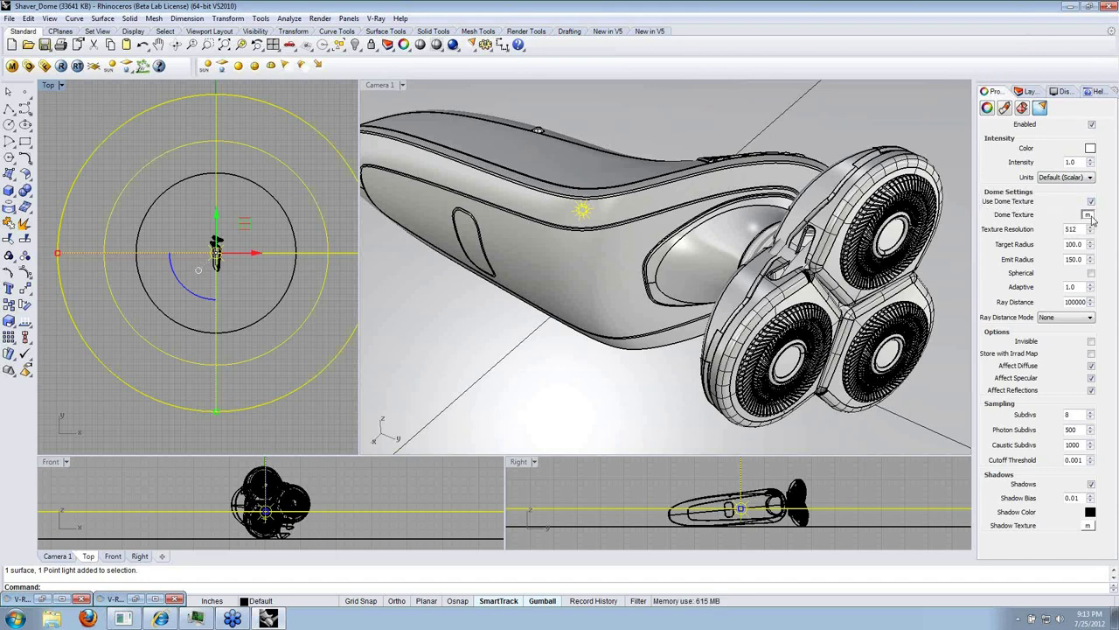
left_click(1087, 215)
left_click(423, 294)
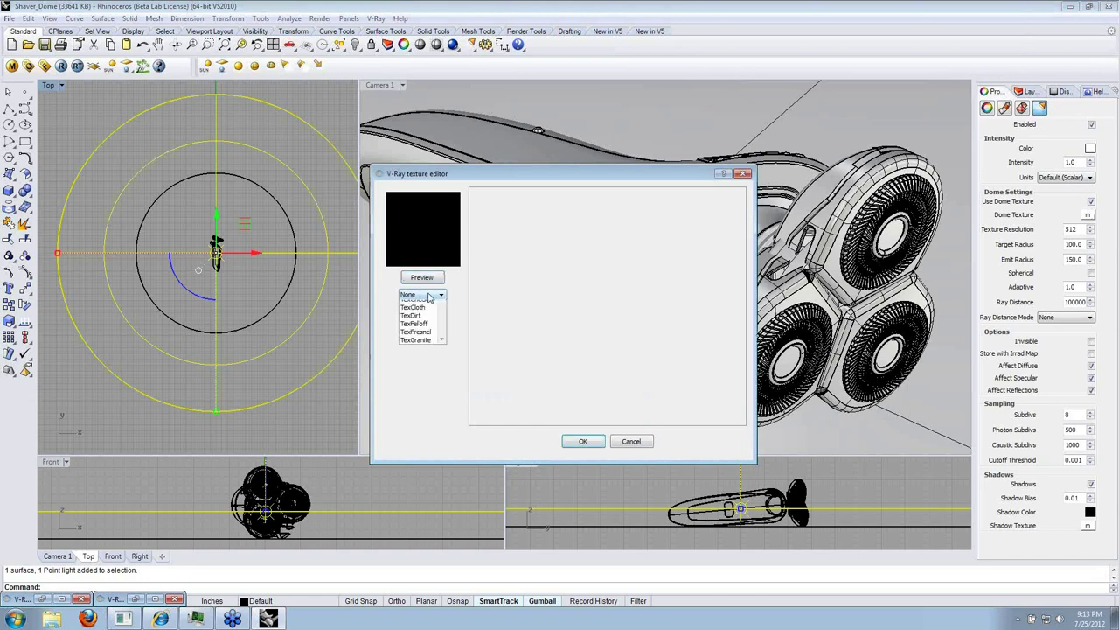
left_click(429, 322)
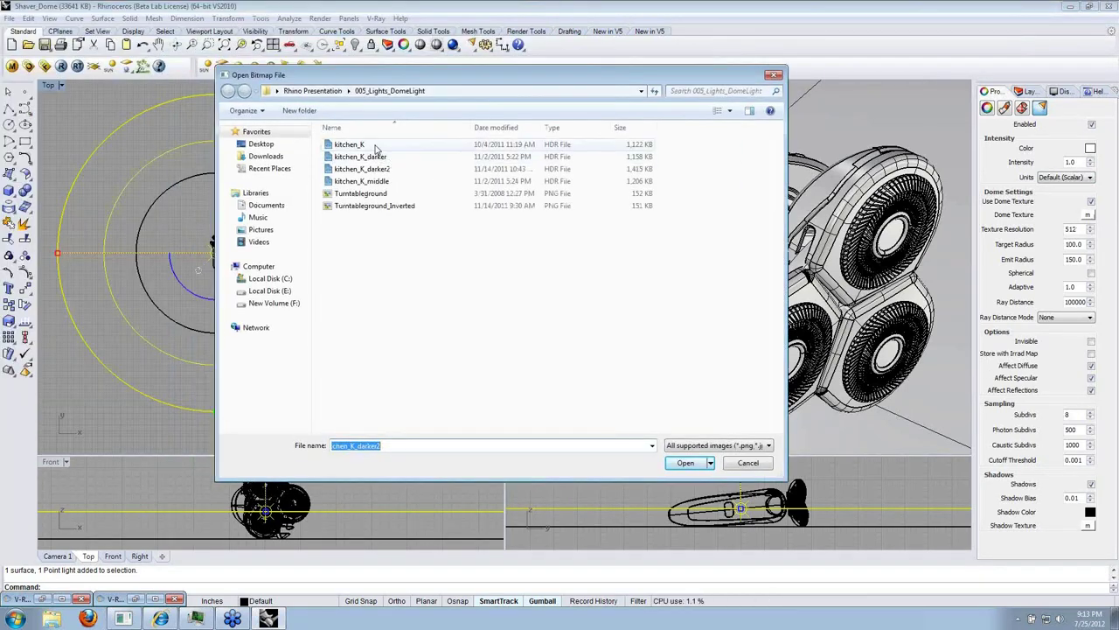
double_click(376, 147)
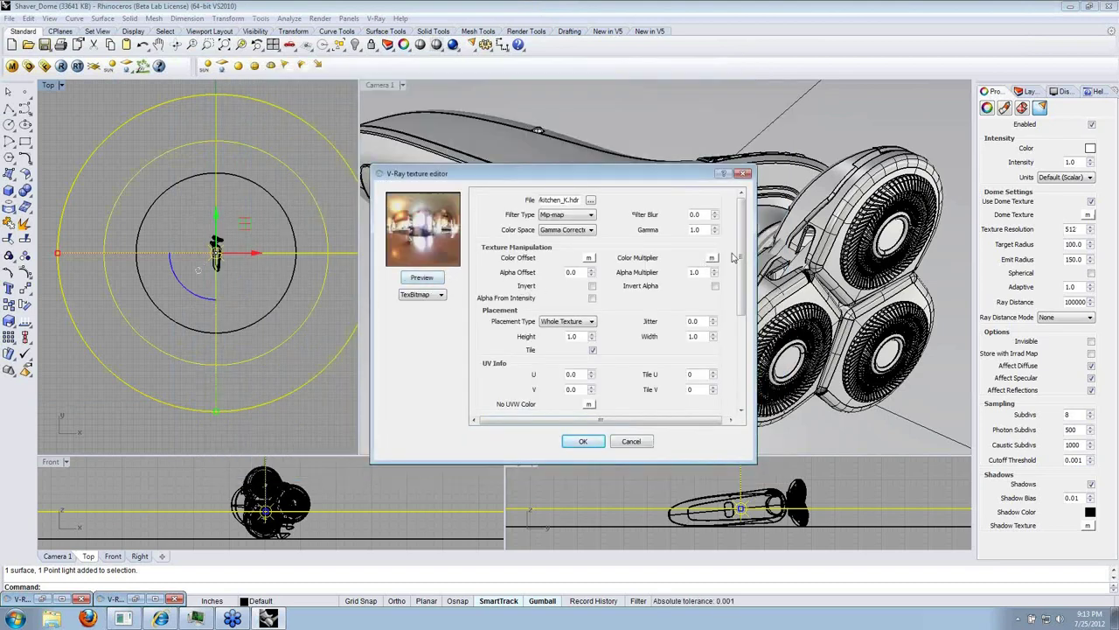
Set the dome texture's UVW type to UVWGenEnvironment with spherical mapping and accept the texture.
scroll(734, 280, "down", 5)
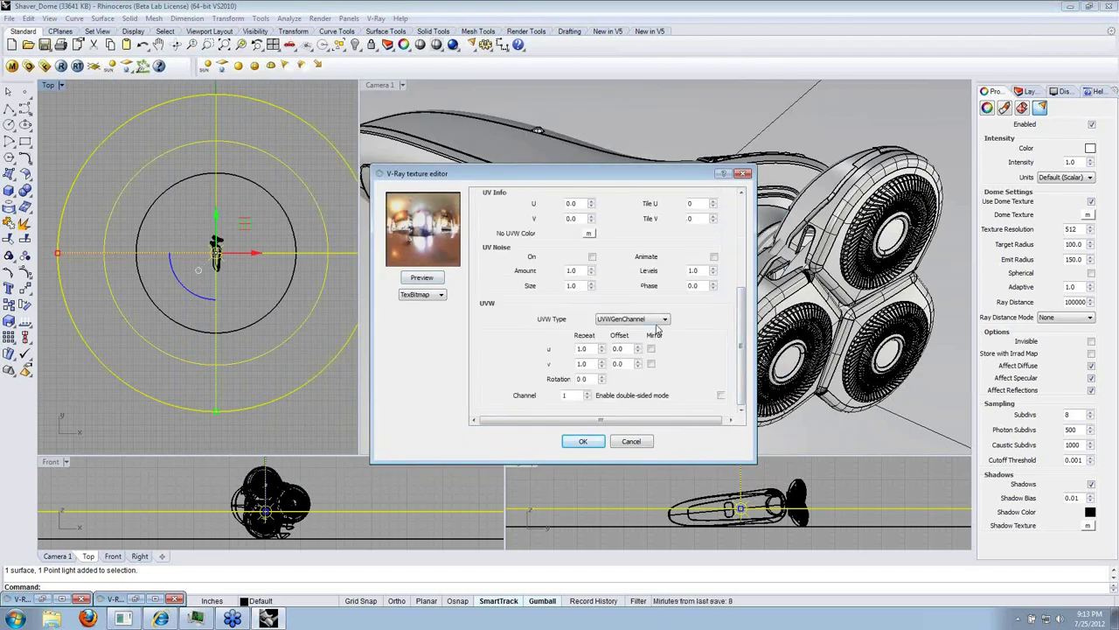
left_click(658, 321)
left_click(628, 338)
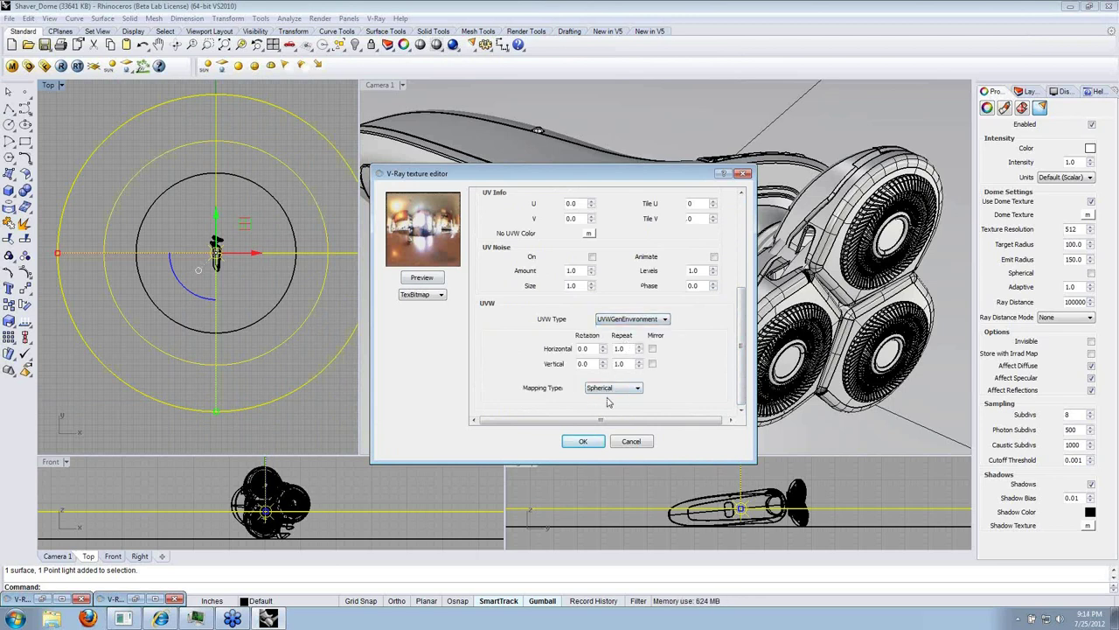
left_click(584, 442)
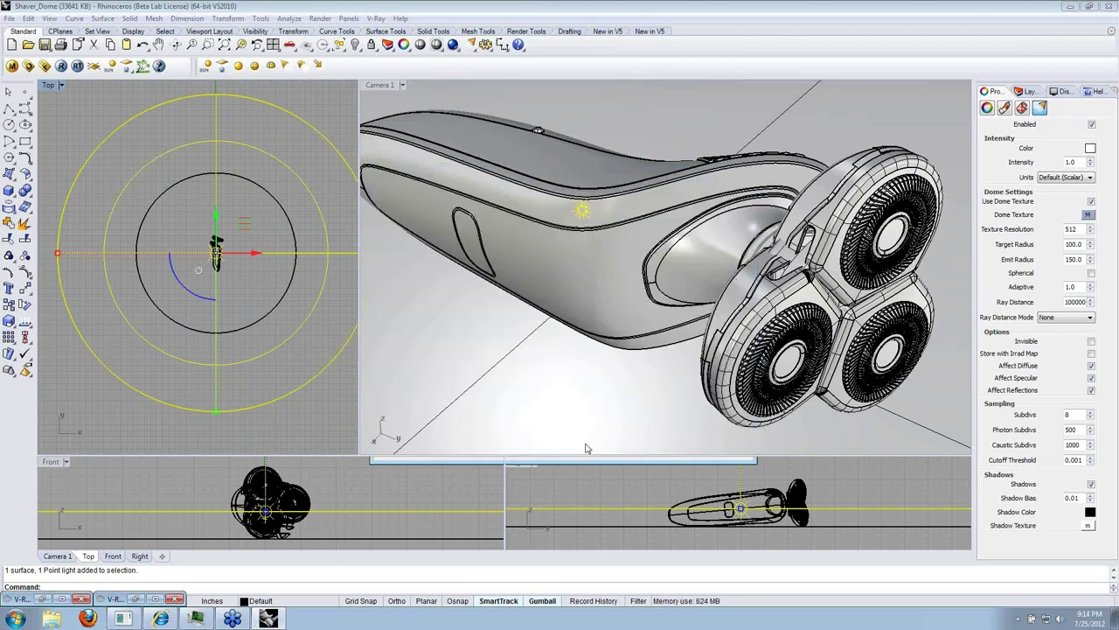
Render the shaver's Camera 1 view with V-Ray under the textured dome light, replacing the Top view render.
left_click(61, 66)
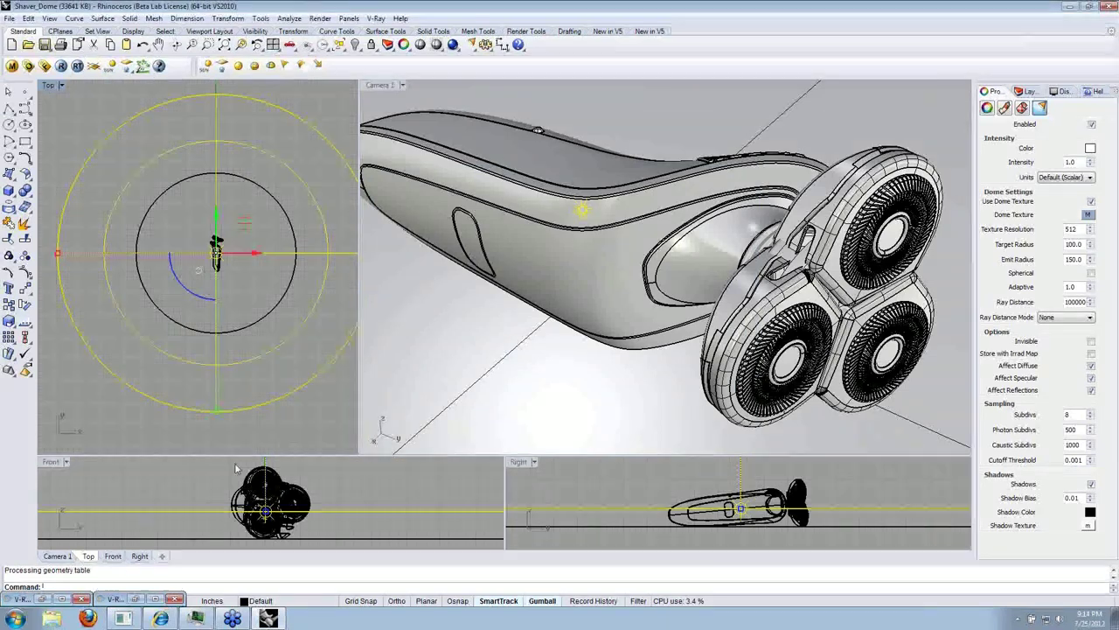
left_click(136, 599)
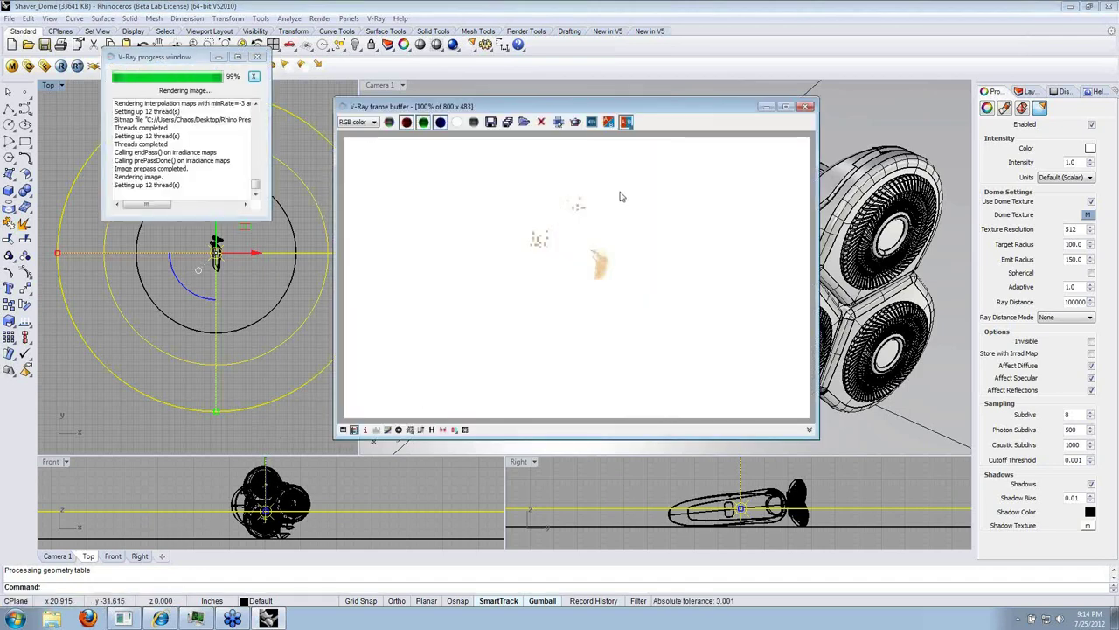
left_click(500, 88)
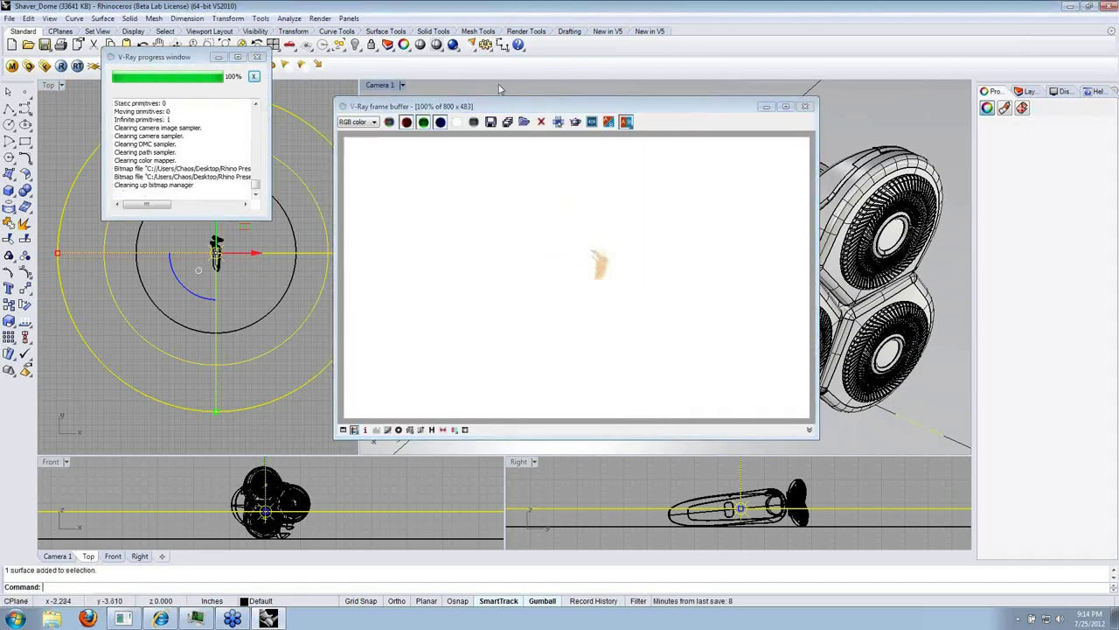
left_click(62, 66)
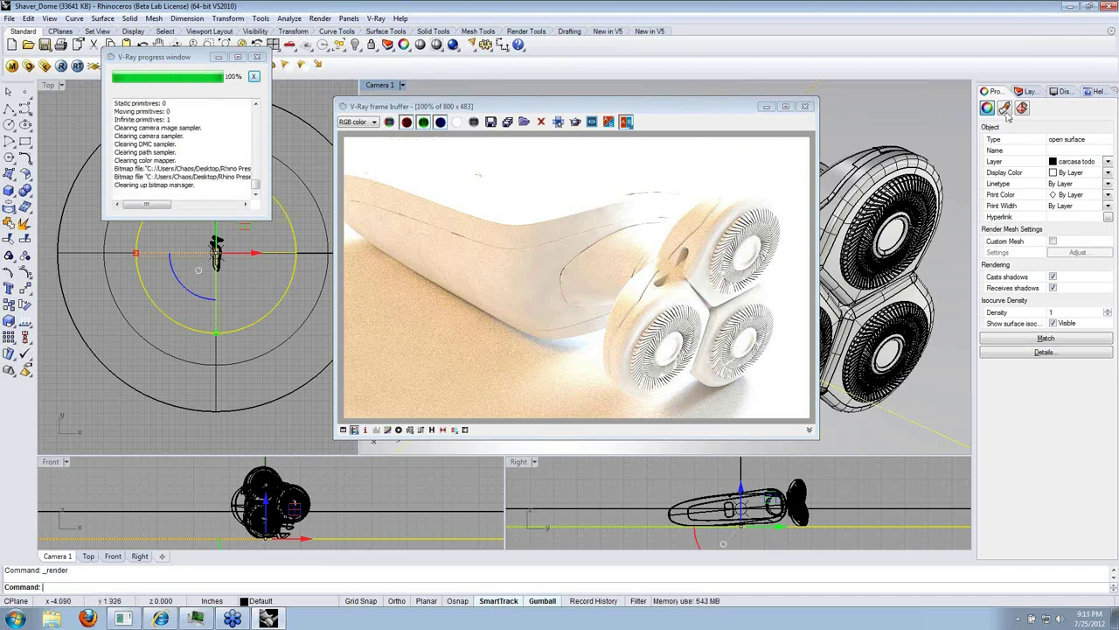
Select the dome light and set its intensity to 0.2, moving the frame buffer slightly aside.
left_click(270, 405)
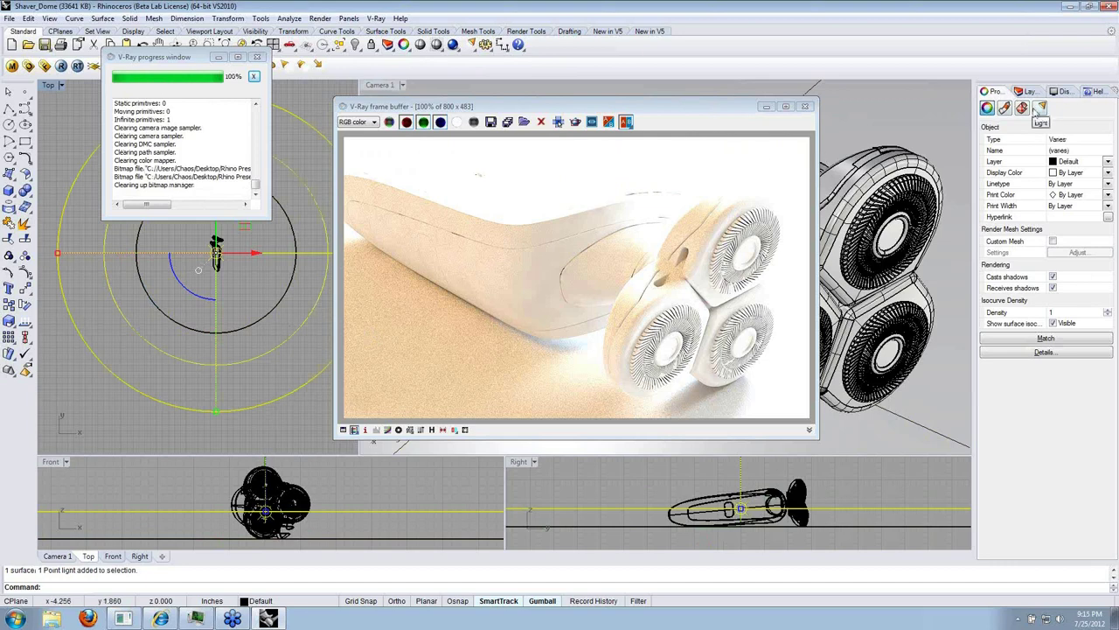
left_click(1038, 108)
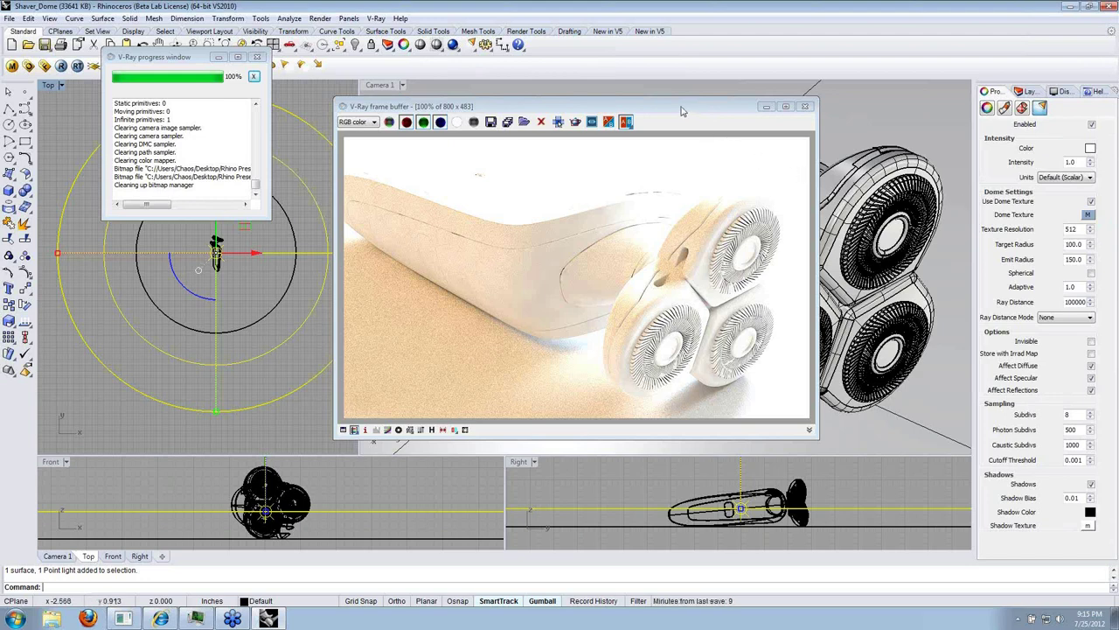
left_click_drag(682, 111, 699, 122)
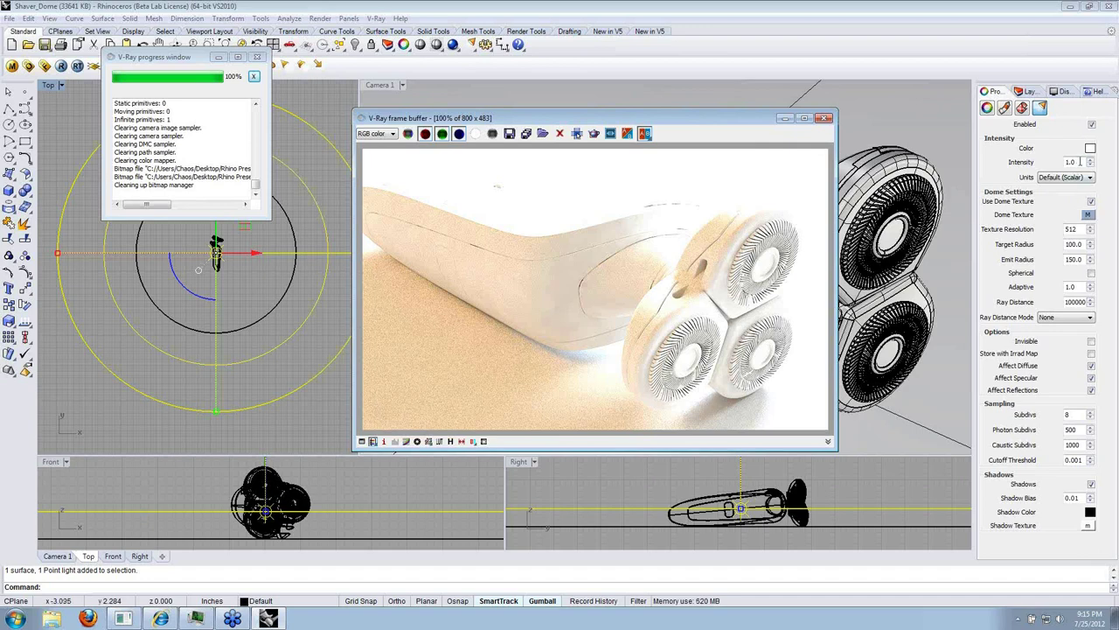
double_click(1081, 162)
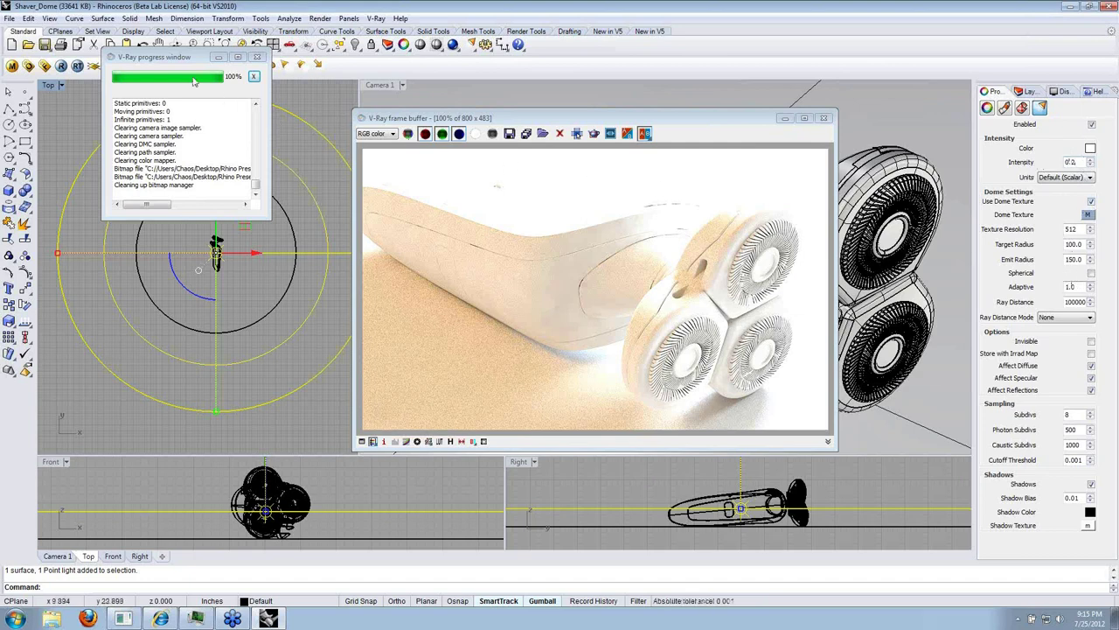
Stop the mistaken Top view render, reposition the frame buffer and render the shaver's Camera 1 view again.
left_click(61, 66)
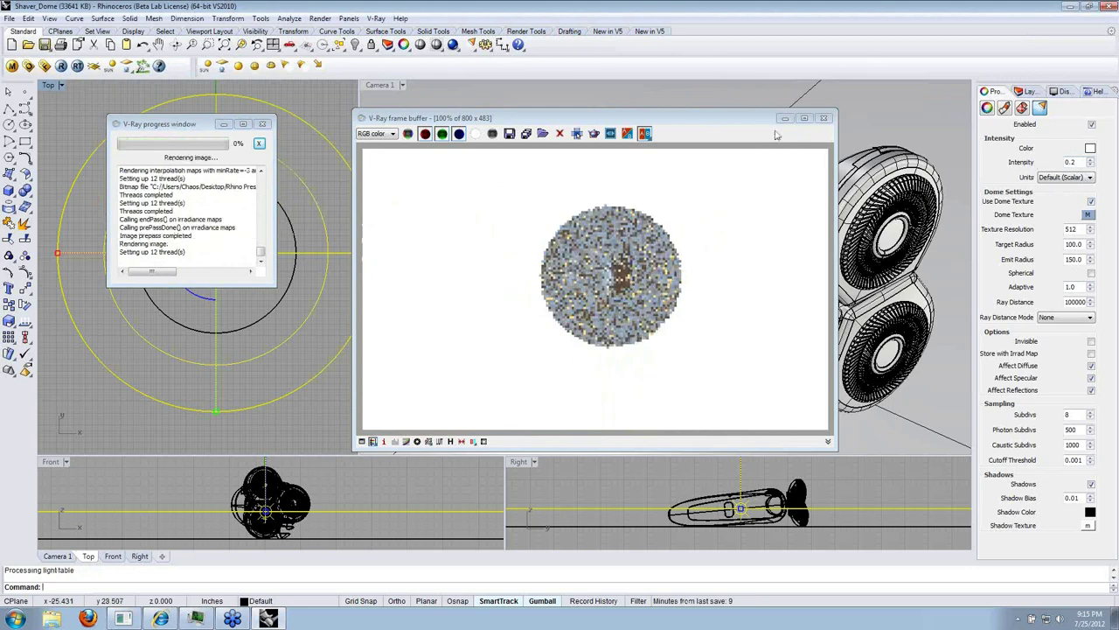
left_click(315, 122)
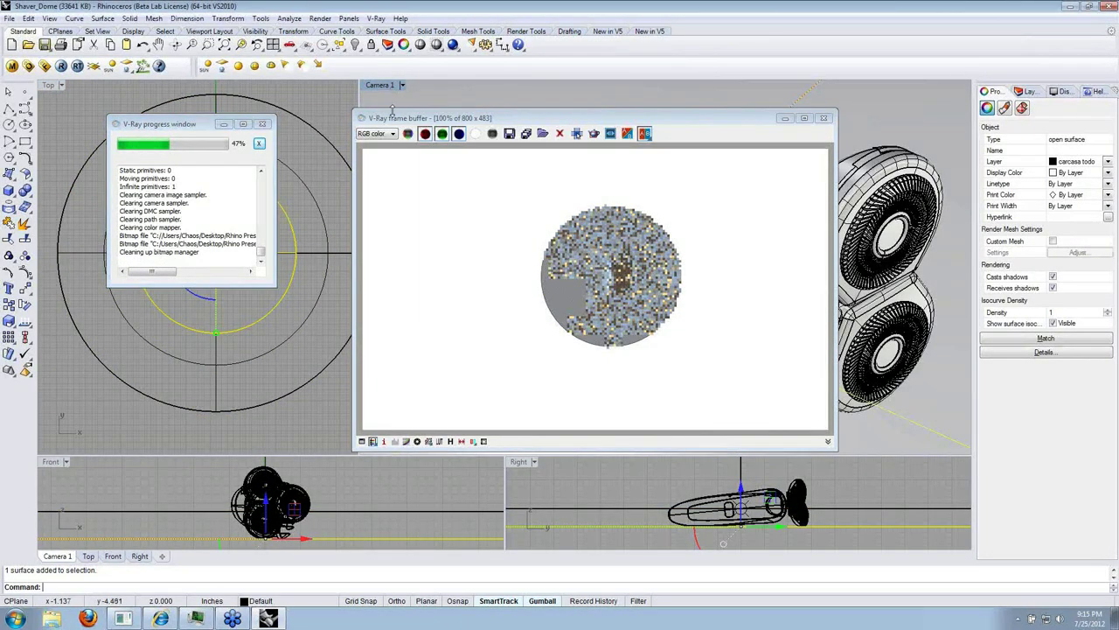
left_click_drag(405, 122, 425, 129)
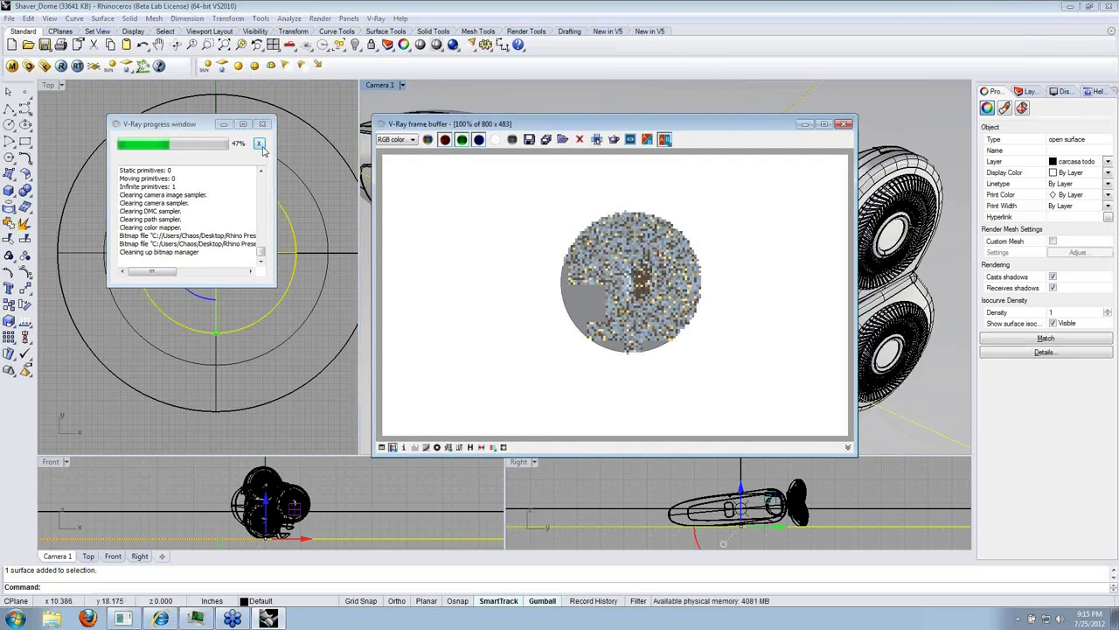
left_click_drag(425, 129, 354, 156)
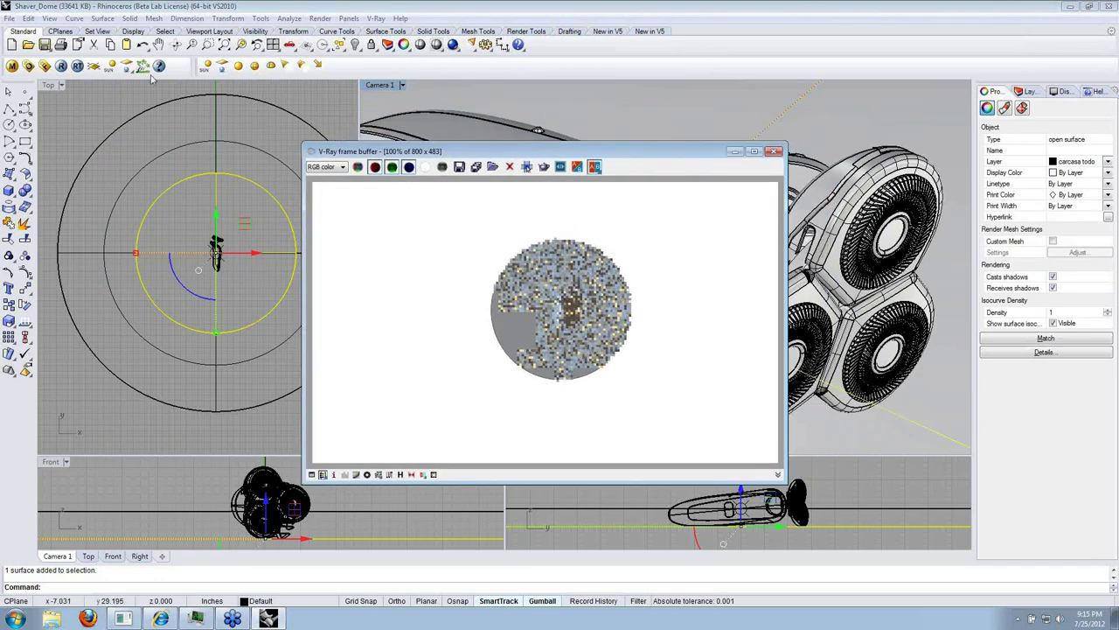
left_click(61, 65)
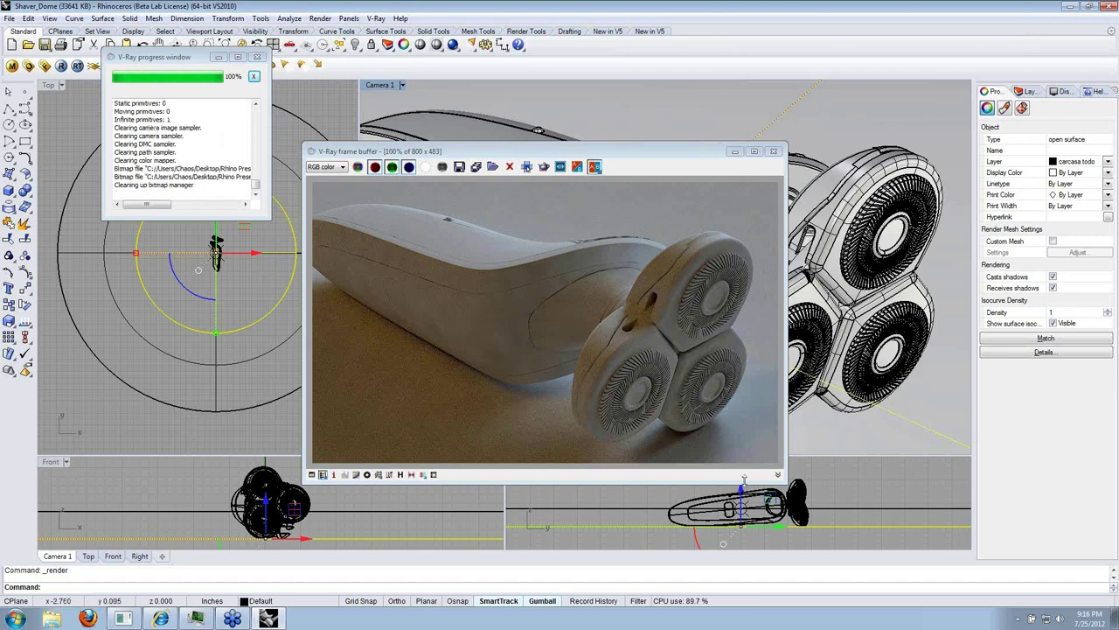
Set the dome light's sampling Subdivs to 24 and render only a rectangular region over the shaver's body.
left_click(388, 103)
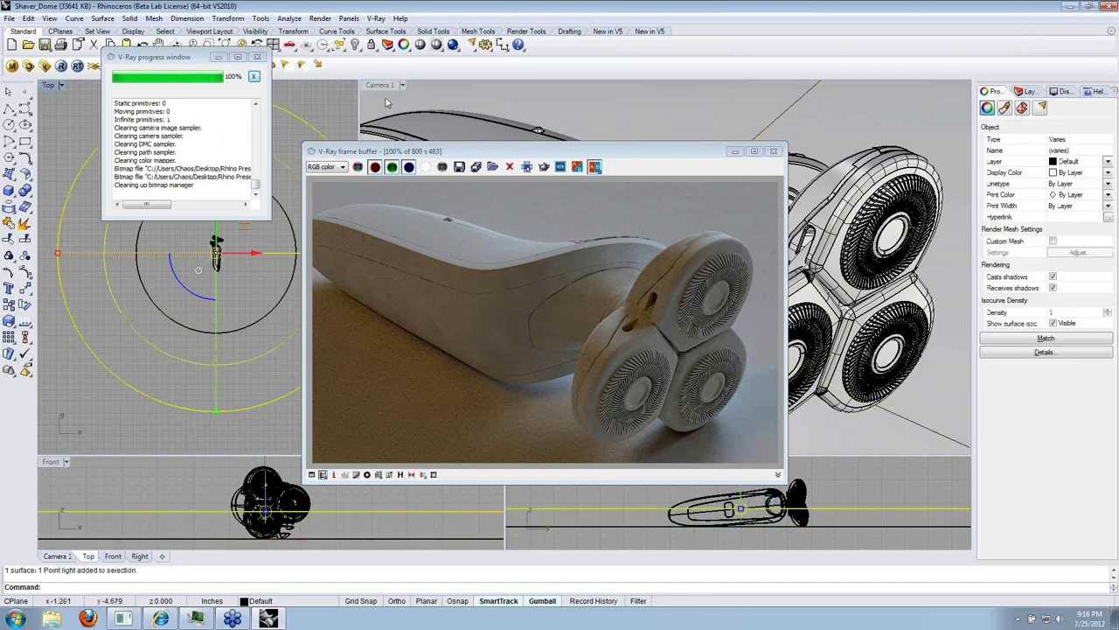
left_click(1040, 106)
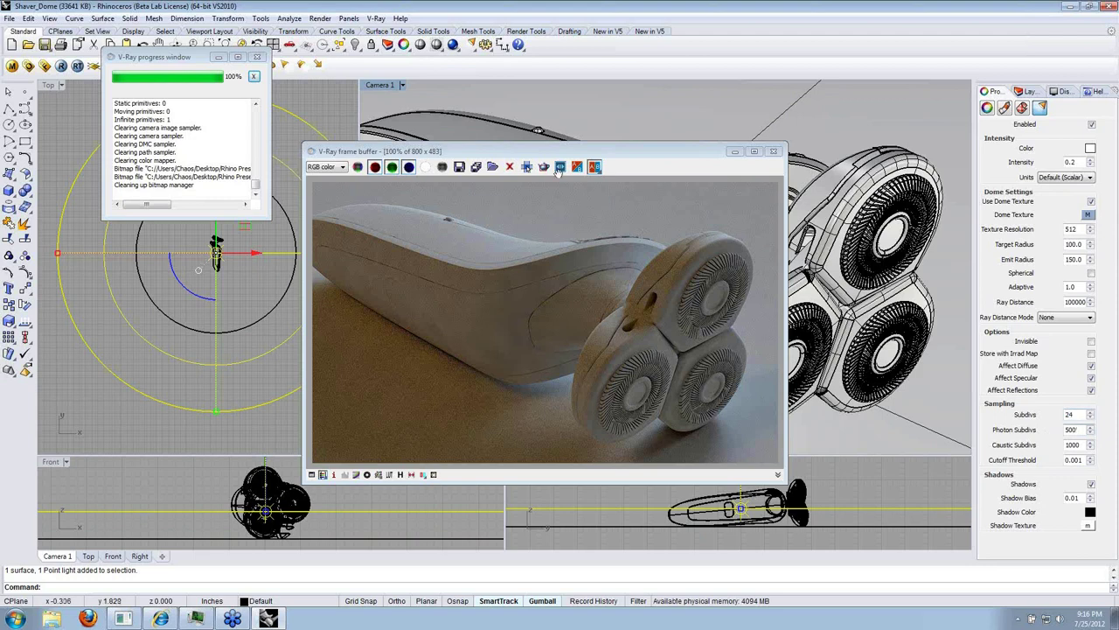
left_click(544, 167)
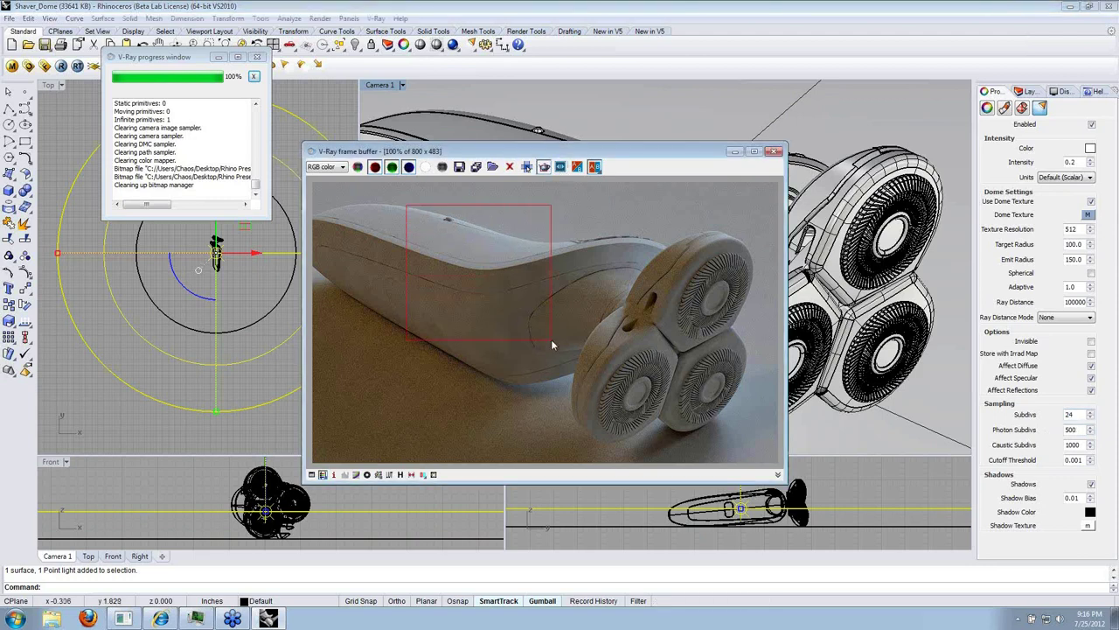
left_click(61, 66)
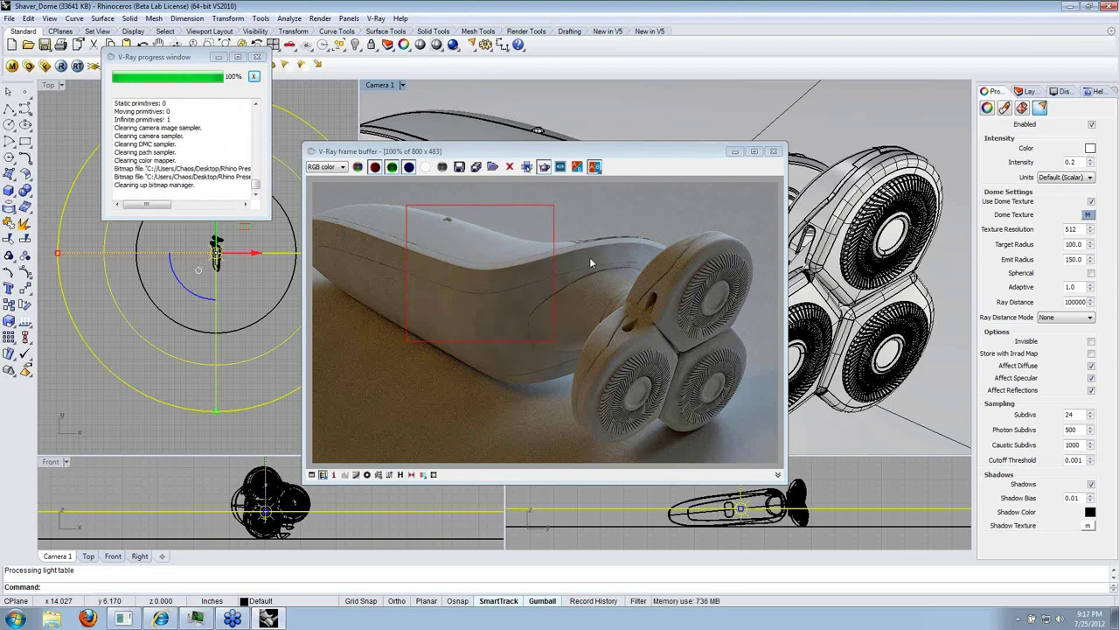
Put away the region render and enable the RTEngine in the V-Ray options, moving the option editor clear of the progress window.
scroll(544, 315, "up", 2)
left_click(311, 151)
left_click(367, 229)
left_click(28, 65)
left_click(196, 367)
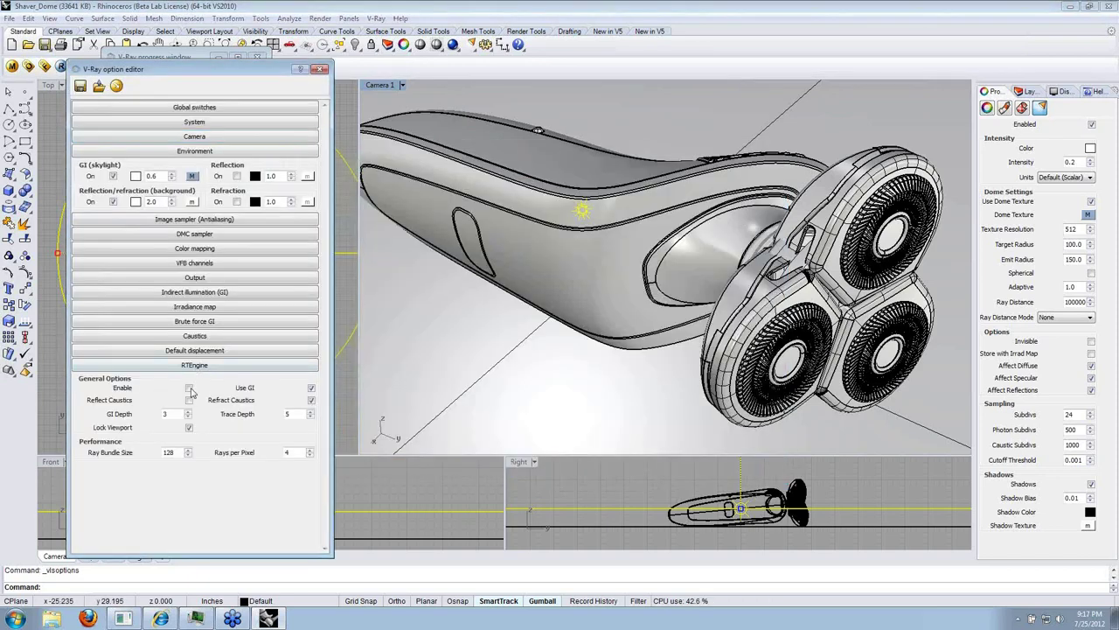
left_click_drag(192, 77, 439, 81)
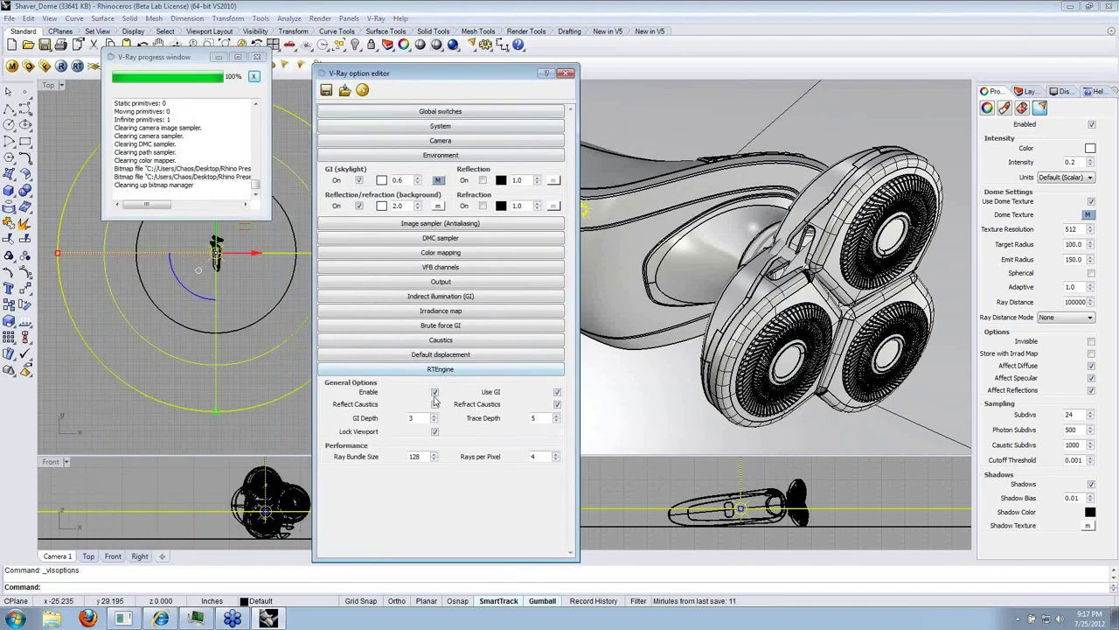
Run a V-Ray RT render while orbiting the shaver, and close the frame buffer and option editor.
left_click(77, 67)
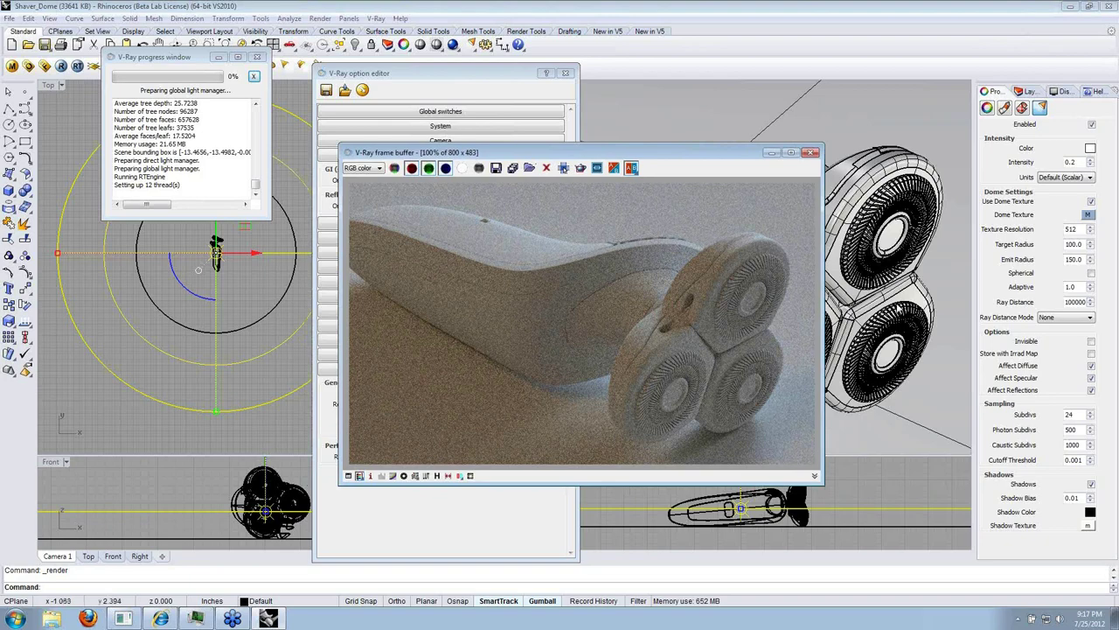
right_click_drag(900, 310, 890, 222)
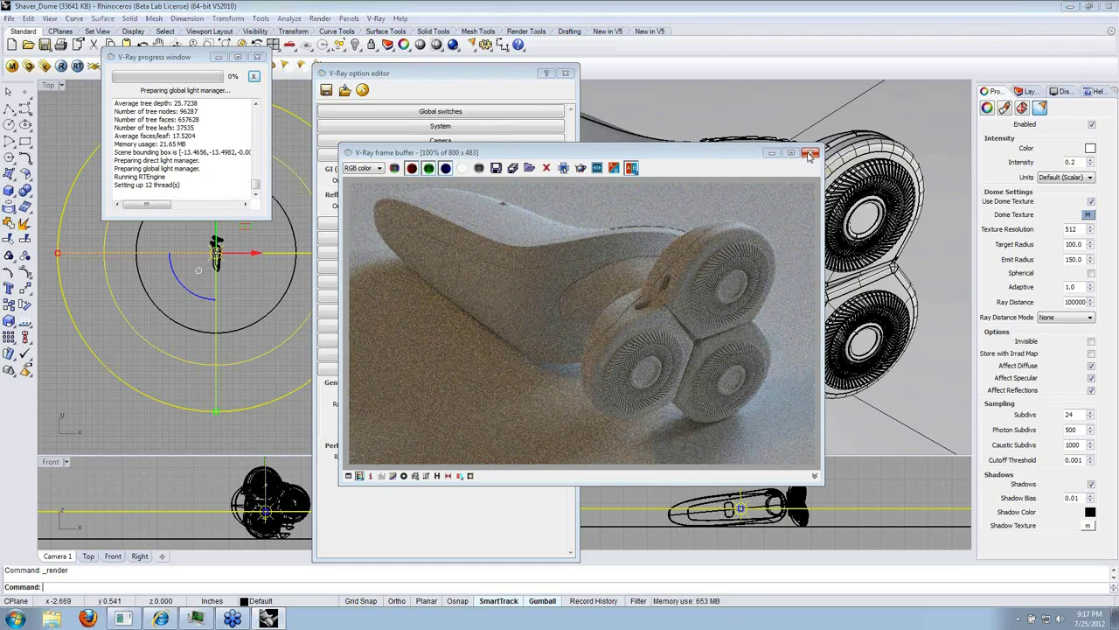
left_click(810, 154)
left_click(565, 72)
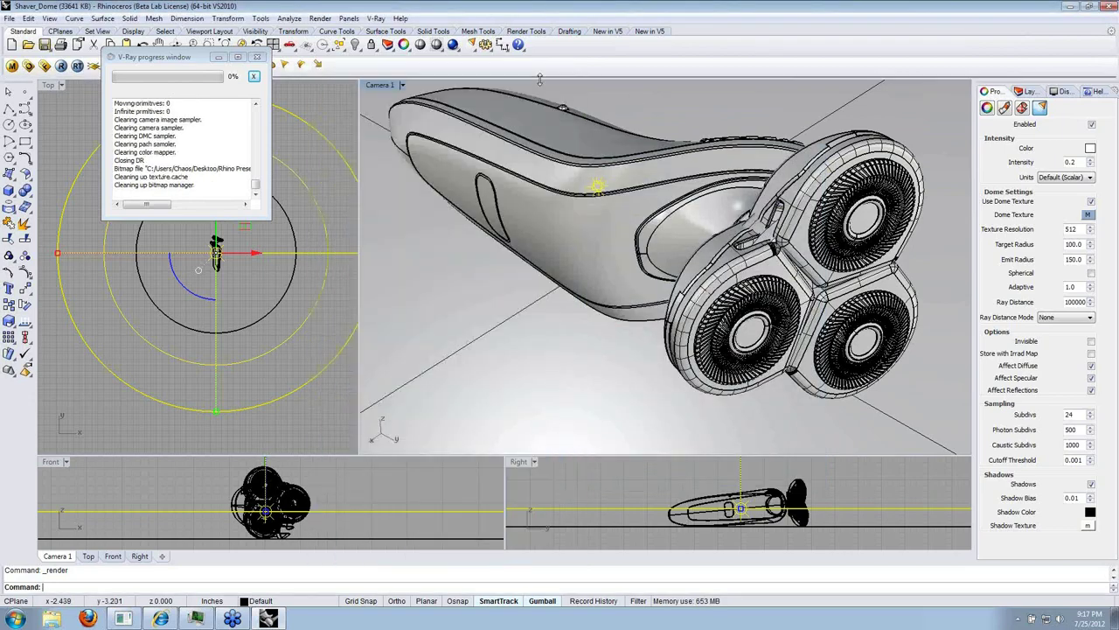
Open the Engine_03_DomeLight model from the 005_Lights_DomeLight folder.
left_click(28, 45)
left_click(556, 337)
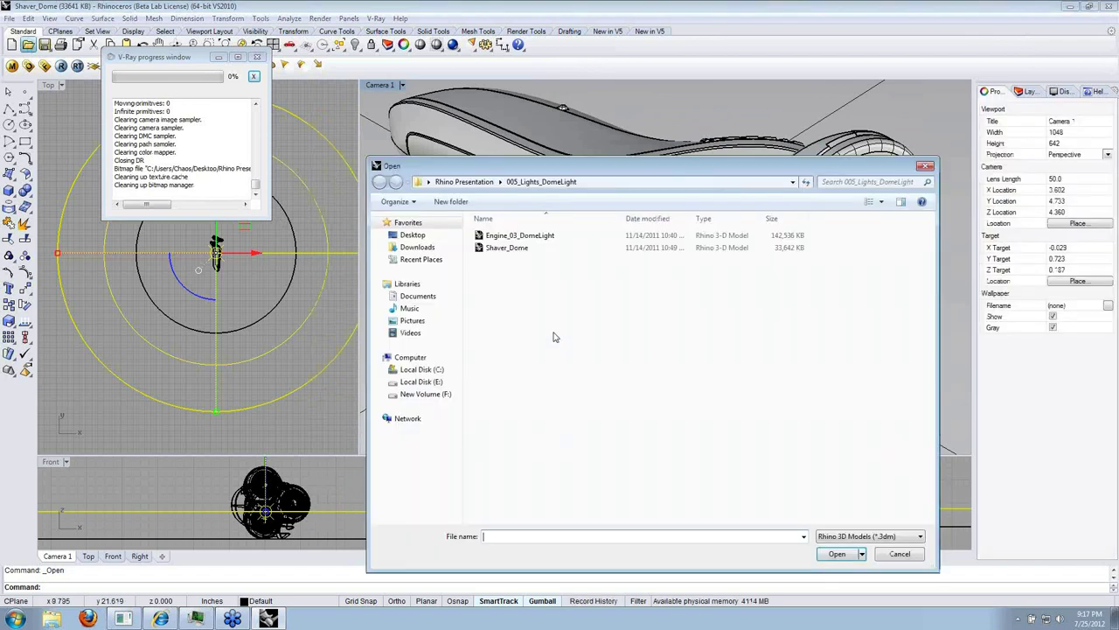
double_click(529, 238)
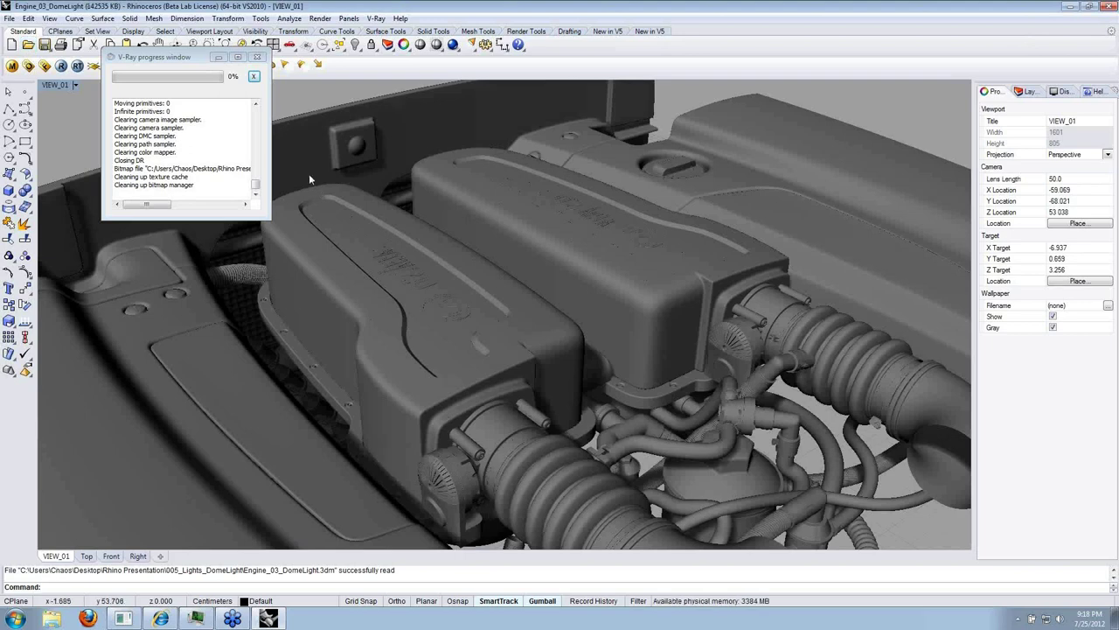
Move the progress window aside and render the engine's VIEW_01 with V-Ray, making the render buckets follow the mouse.
left_click_drag(168, 56, 170, 60)
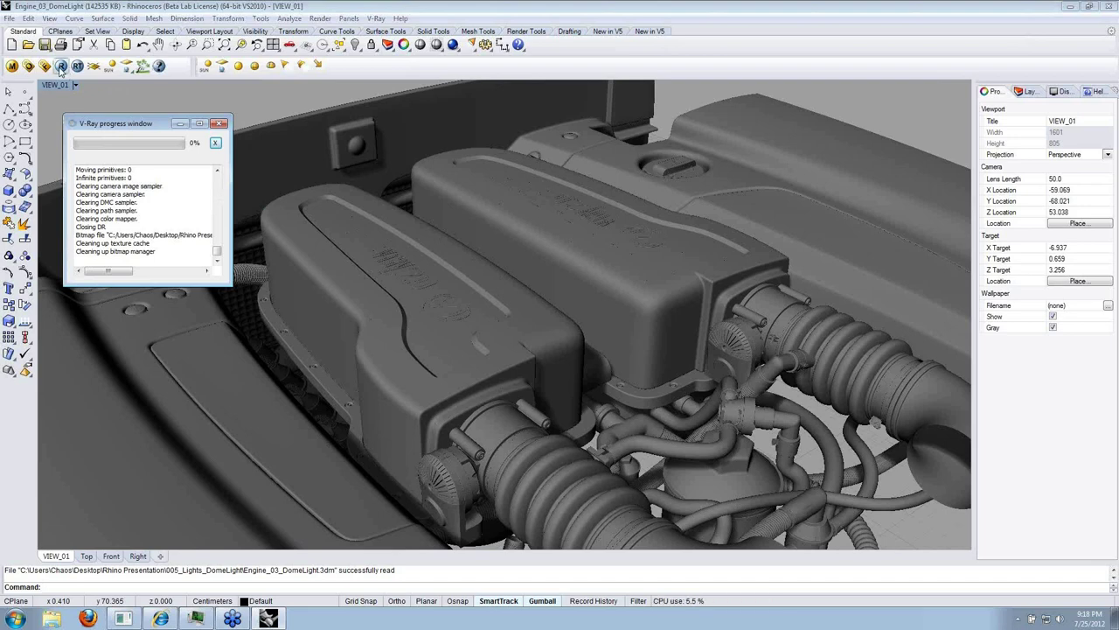
left_click(61, 67)
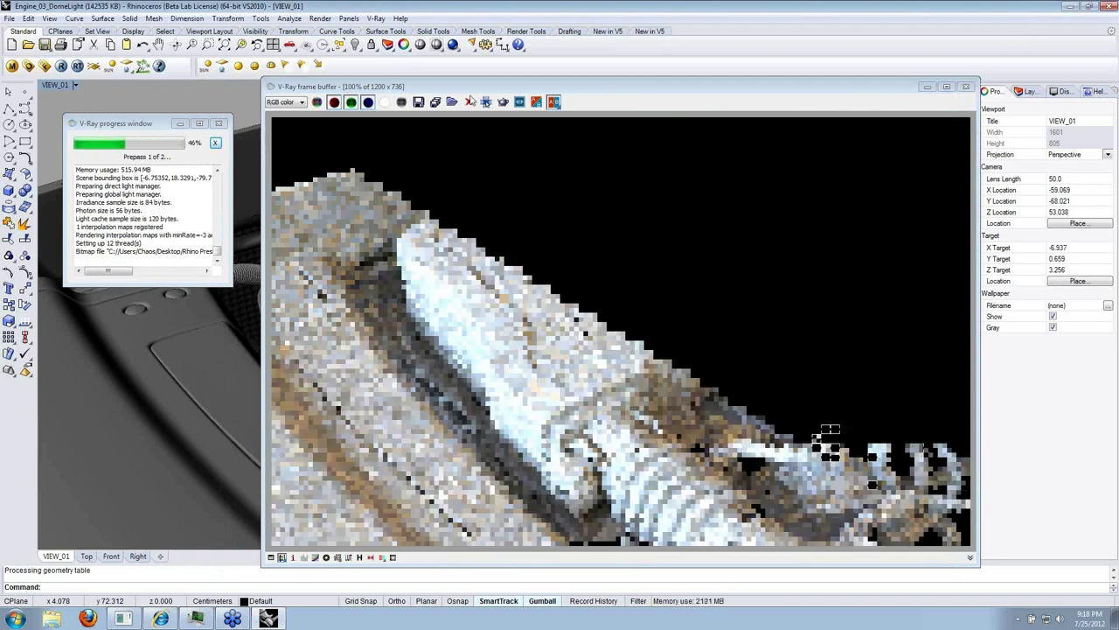
left_click(487, 102)
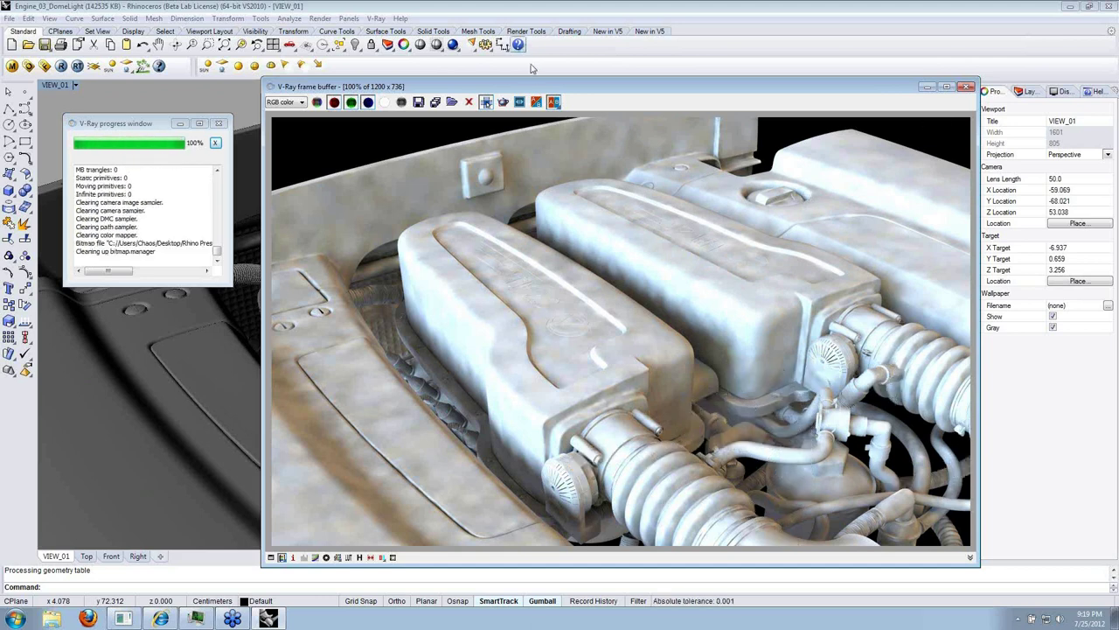
Put the rendered frame buffer out of the way and bring back the four-viewport layout.
left_click_drag(552, 90, 556, 90)
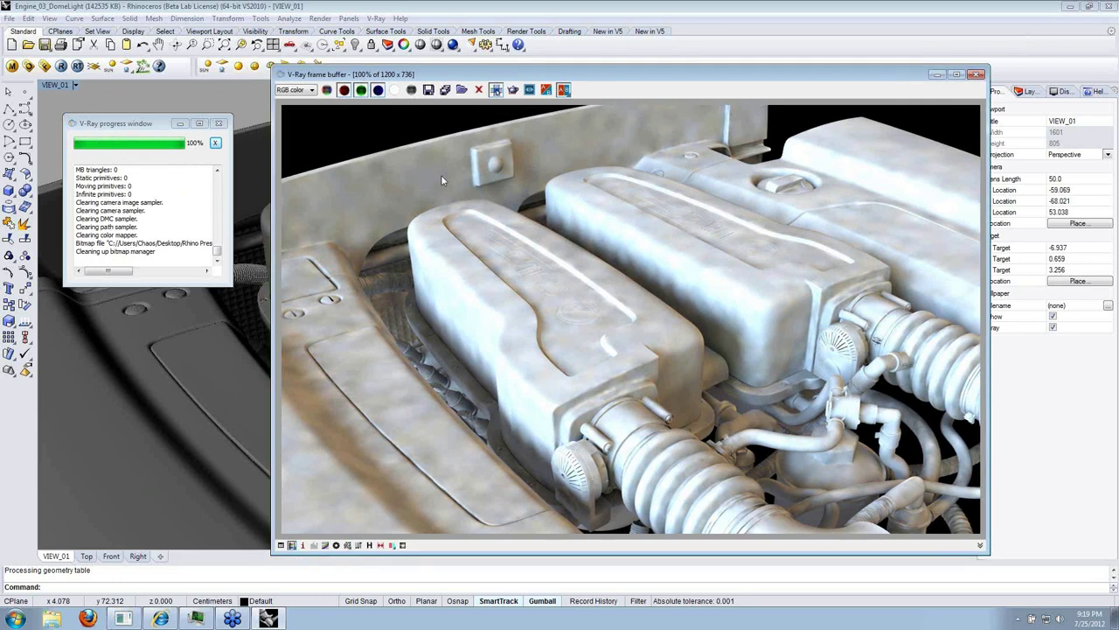
left_click(937, 75)
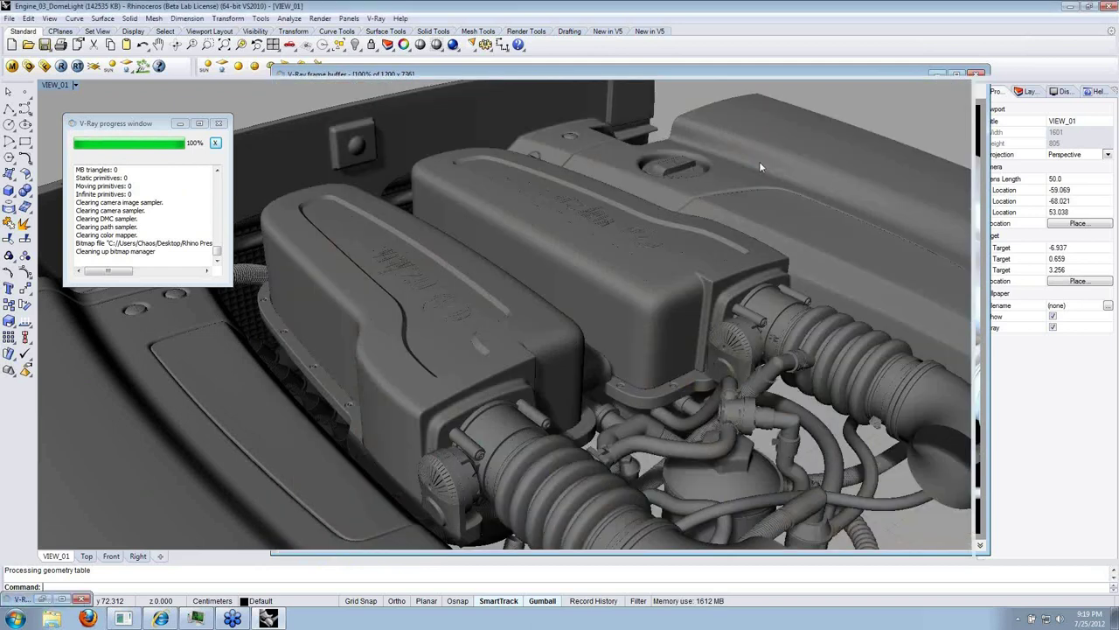
double_click(61, 86)
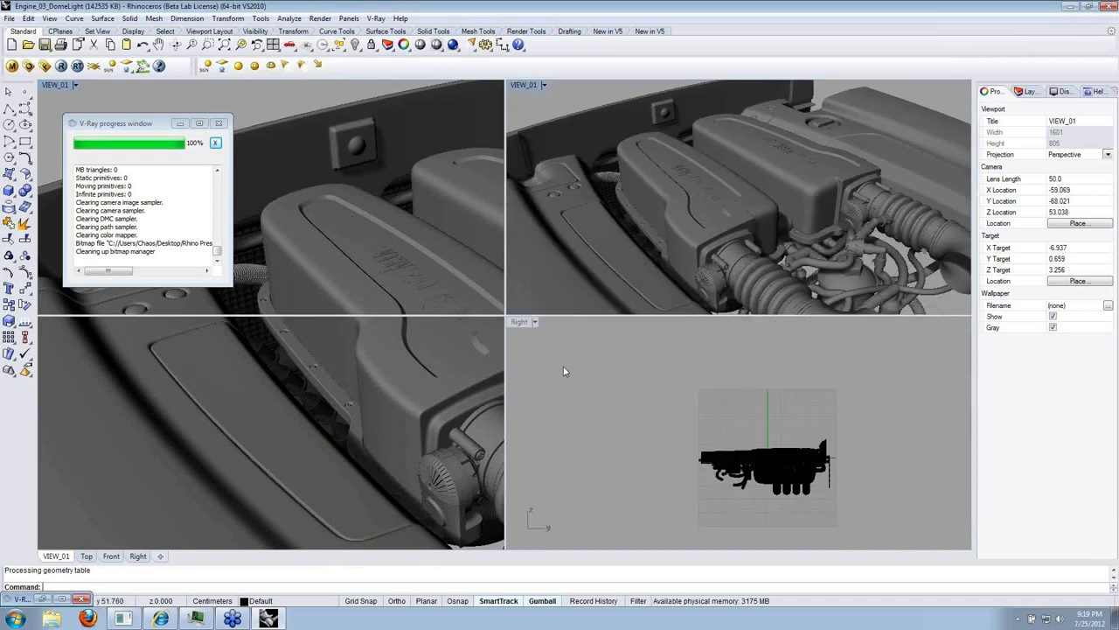
Insert a V-Ray dome light around the engine, with the Right view zoomed out to leave room for it.
left_click(633, 395)
scroll(636, 395, "down", 2)
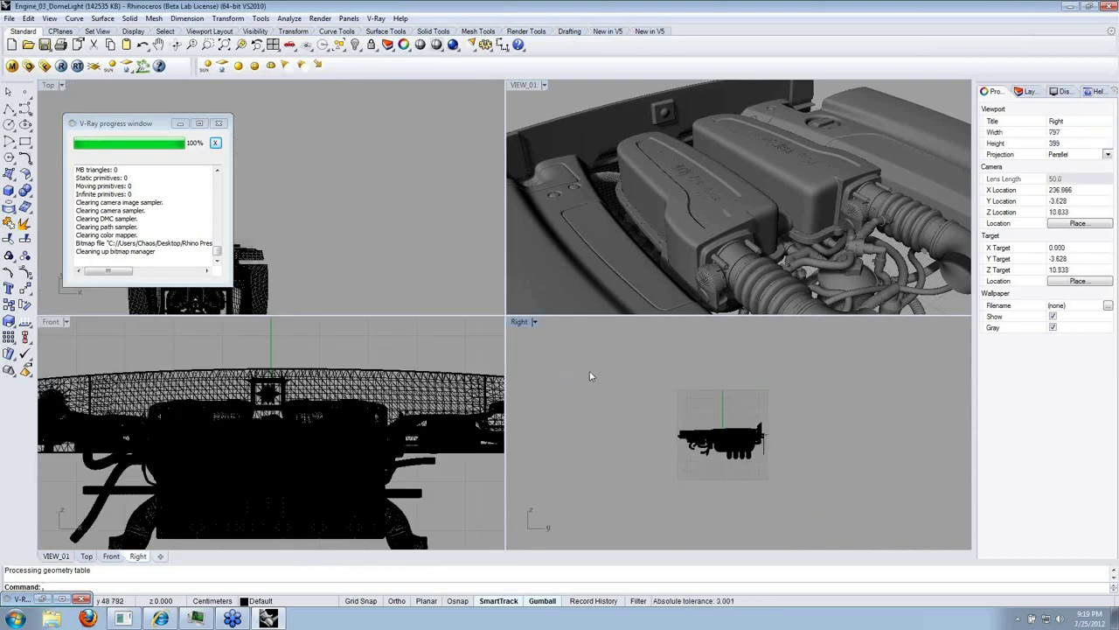
scroll(591, 376, "down", 1)
right_click_drag(576, 370, 672, 413)
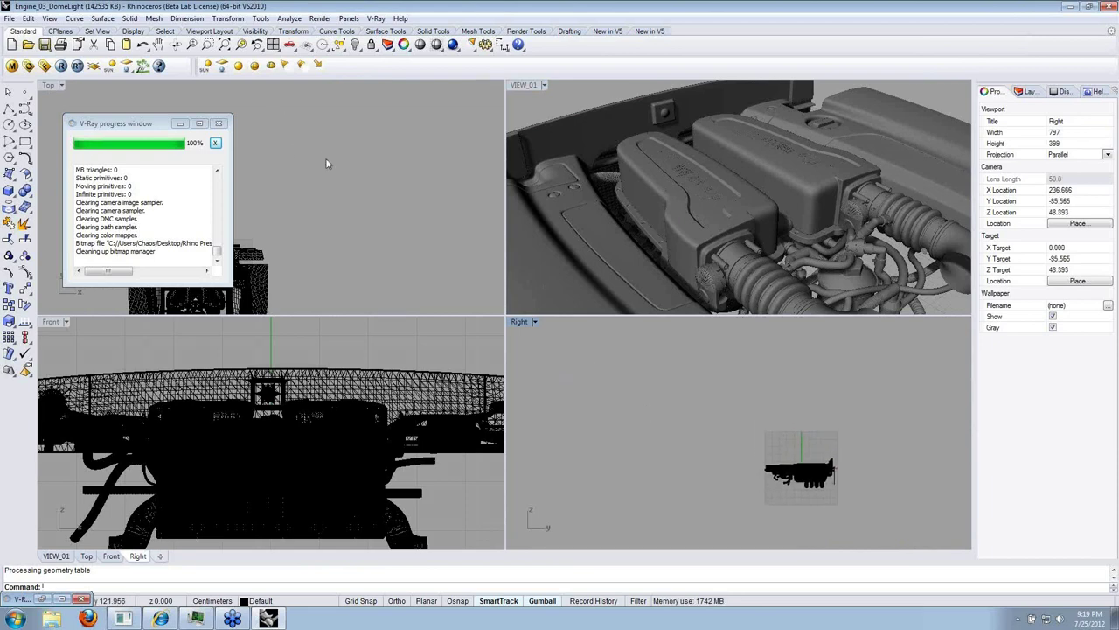
left_click(270, 66)
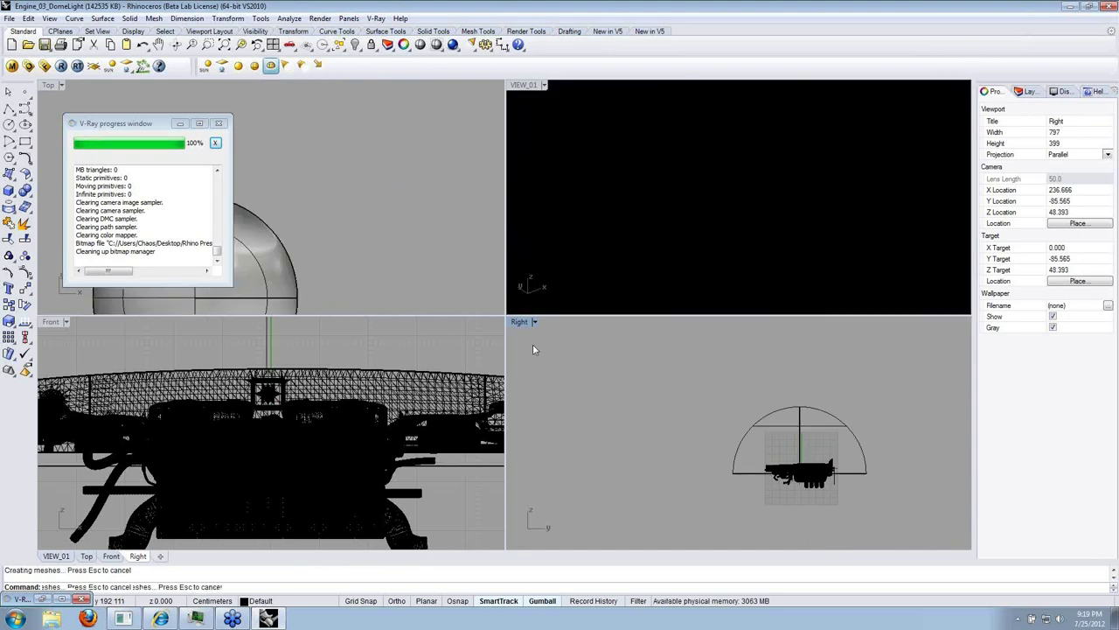
Scale the dome light up uniformly in the Right view until the dome is several times larger than the engine.
left_click(778, 417)
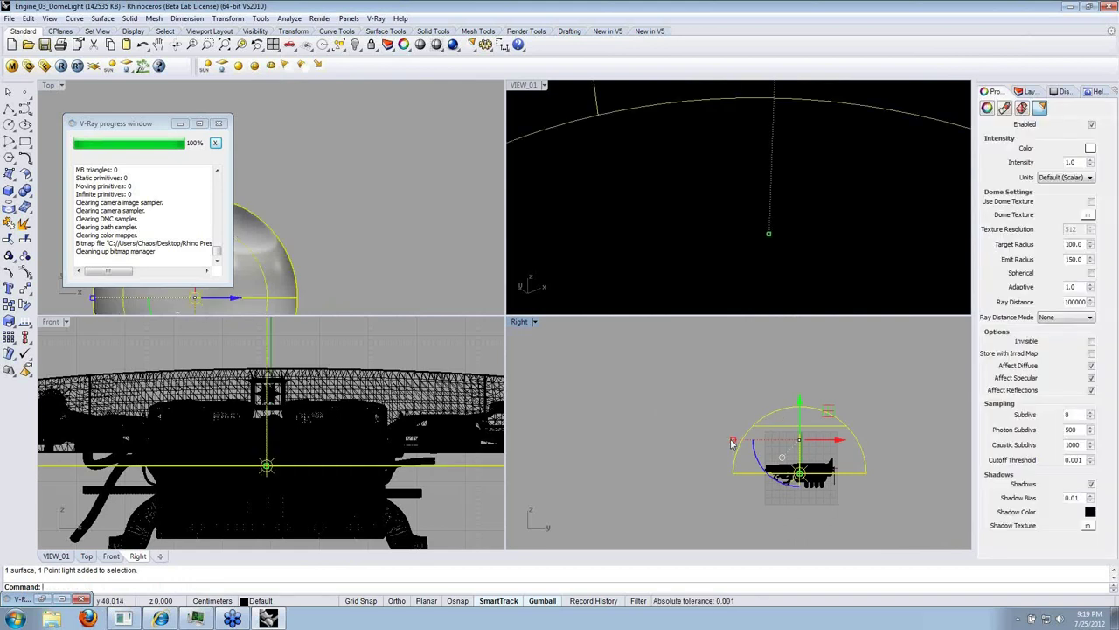
left_click_drag(736, 443, 726, 443)
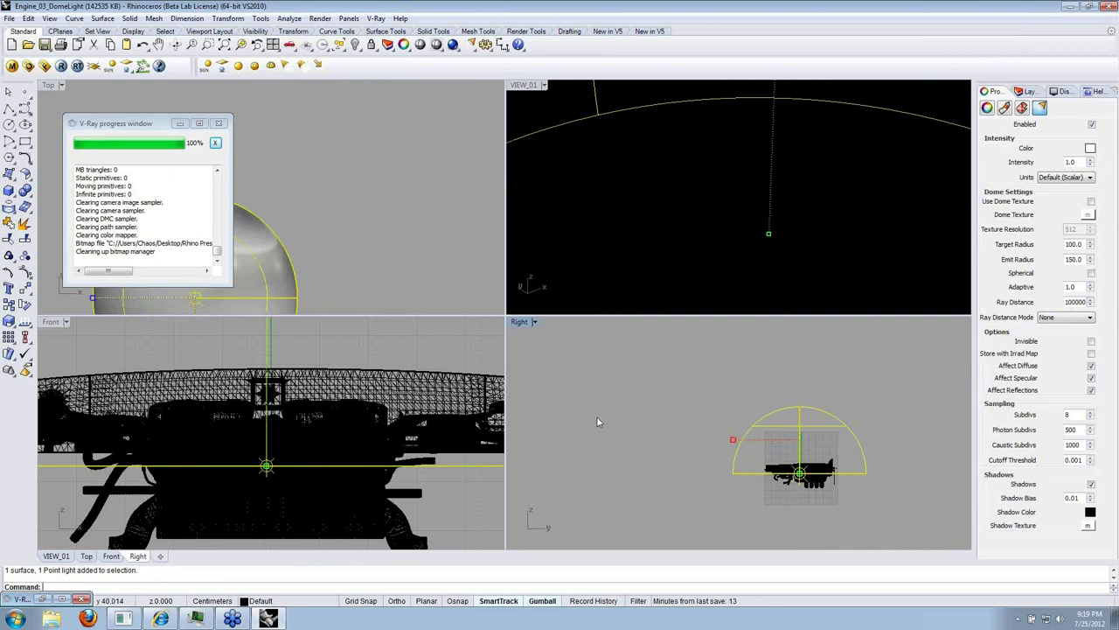
left_click_drag(733, 439, 519, 417)
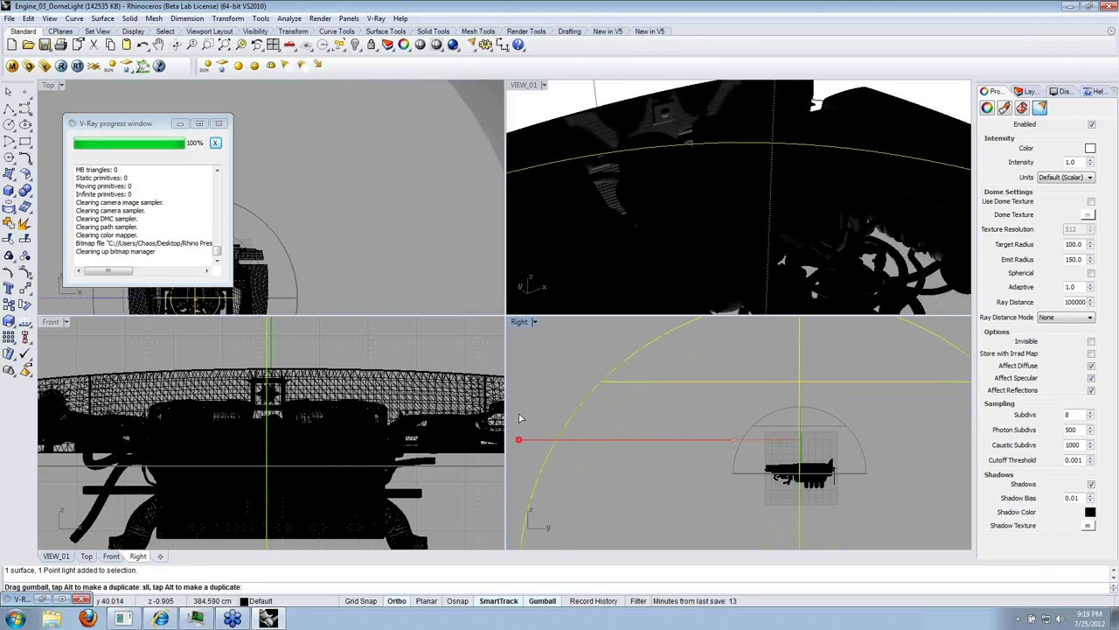
left_click_drag(519, 417, 518, 417, "shift")
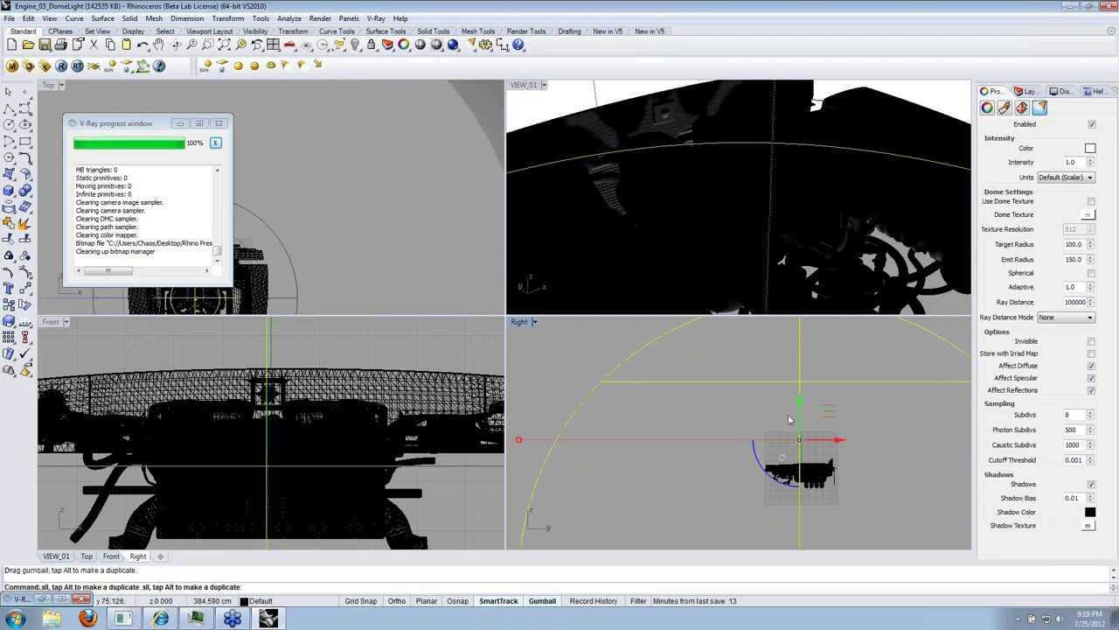
Raise the enlarged dome light vertically in the Right view, deselect it, and make VIEW_01 the active viewport.
left_click_drag(795, 424, 798, 424)
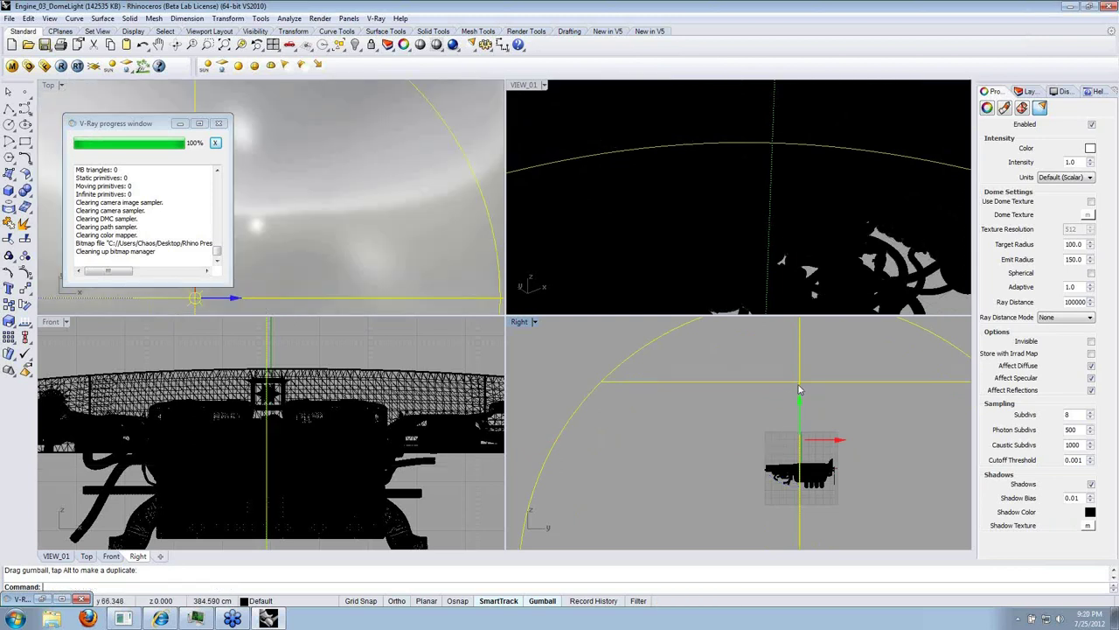
left_click_drag(800, 417, 799, 362)
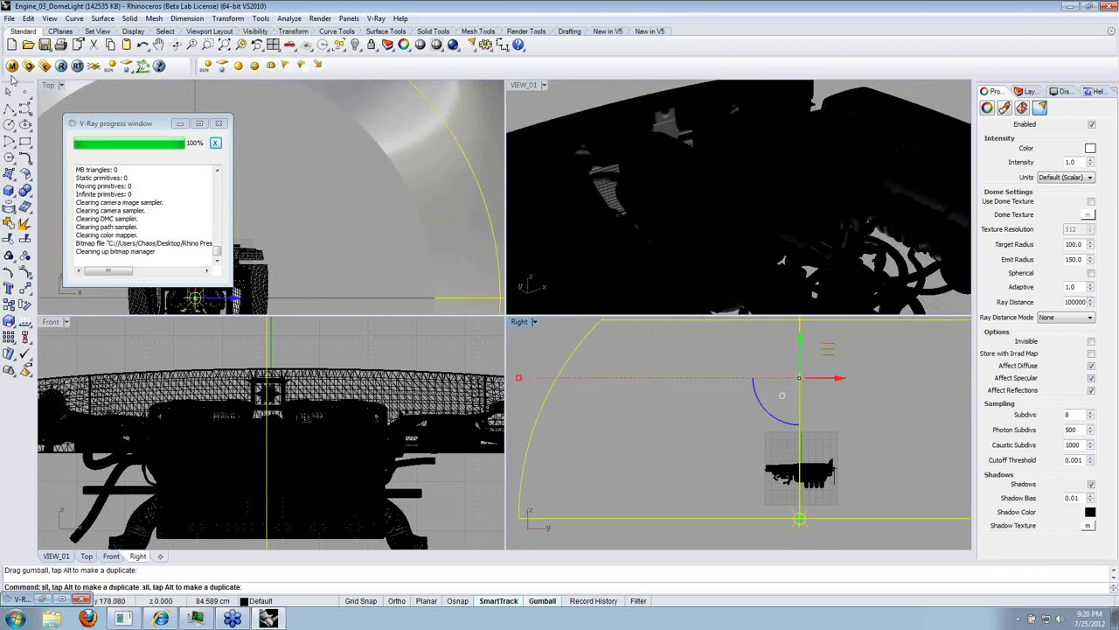
key("Escape")
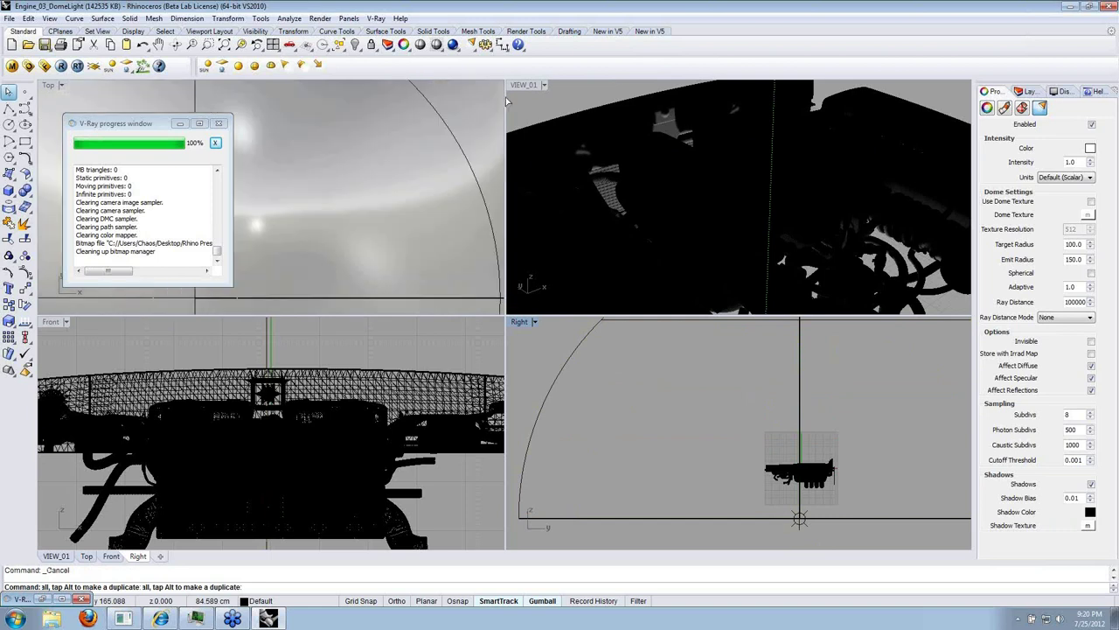
left_click(526, 88)
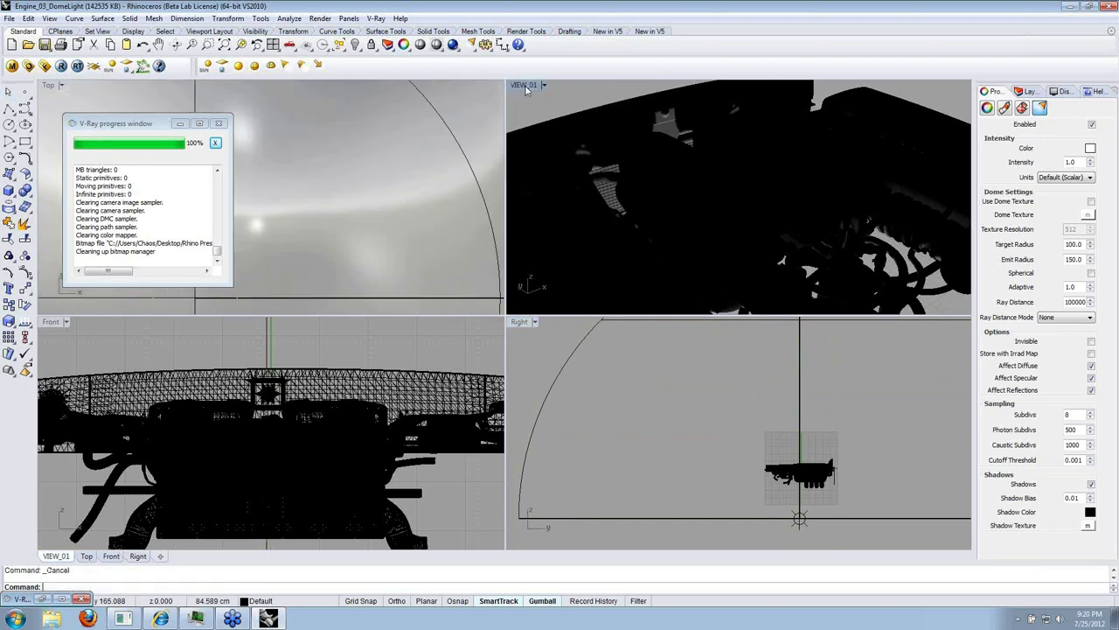
Select the dome light, enable Use Dome Texture, and look through the HDR files offered for a TexBitmap without loading one.
left_click(550, 395)
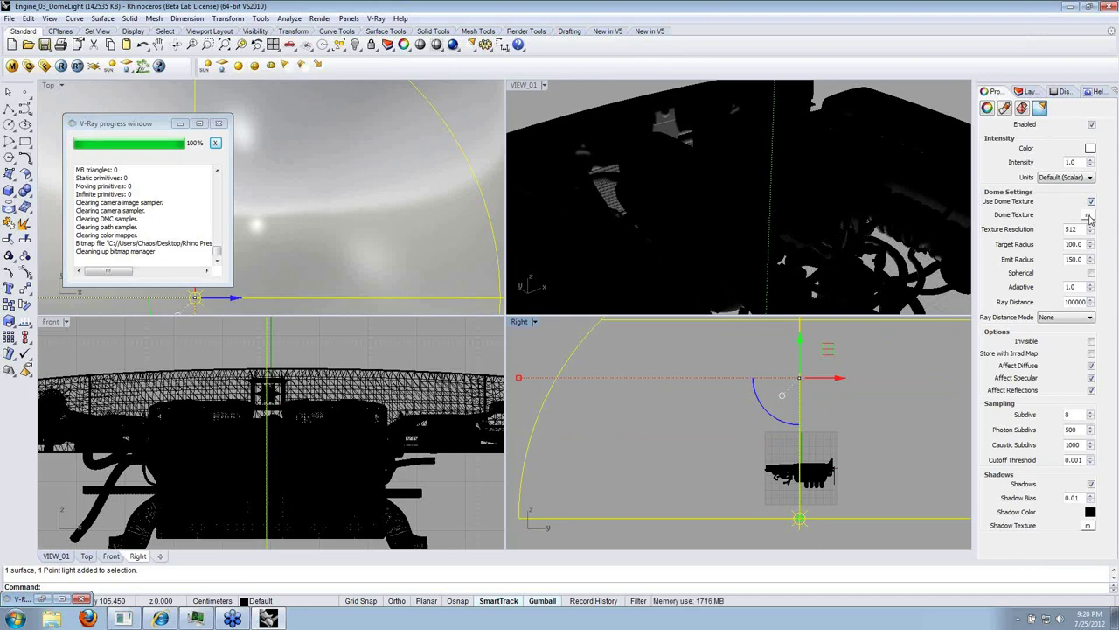
left_click(1087, 215)
left_click(419, 295)
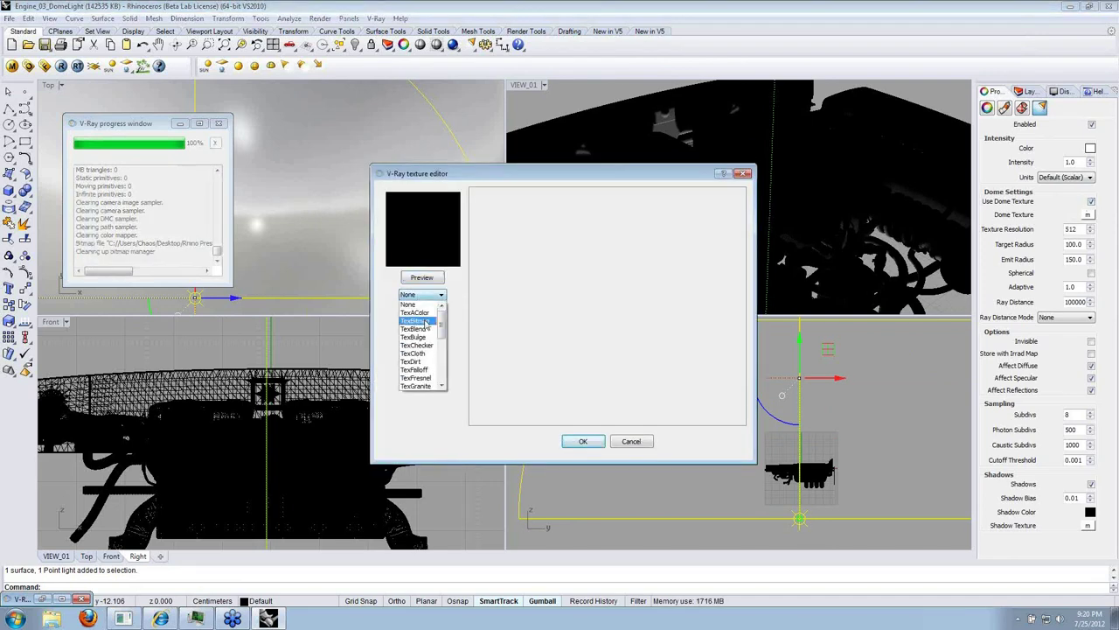
left_click(426, 321)
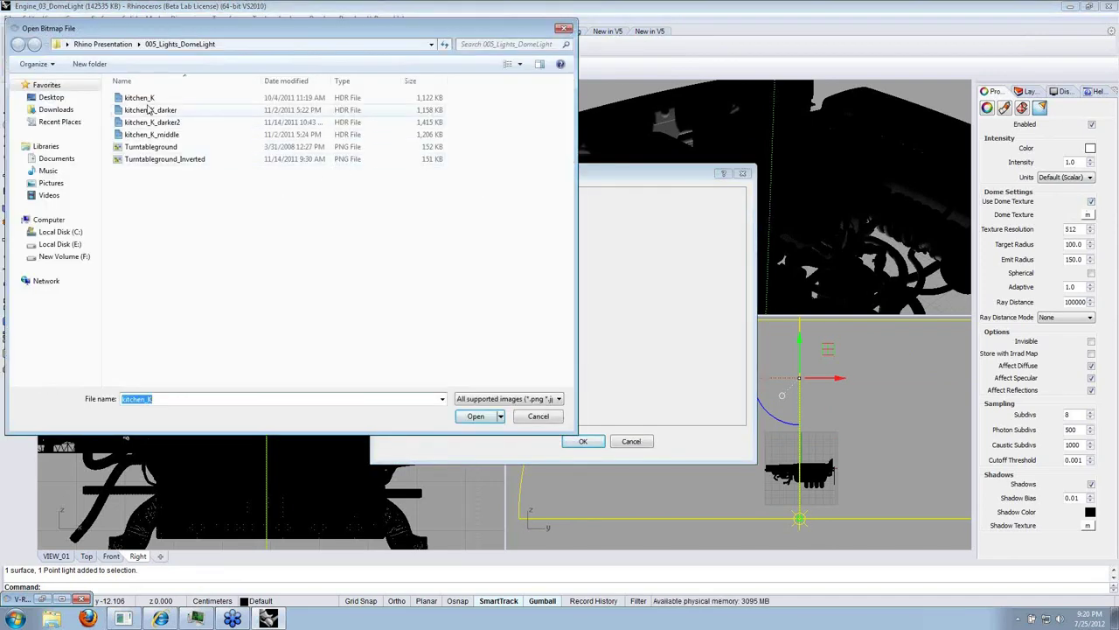
left_click(537, 418)
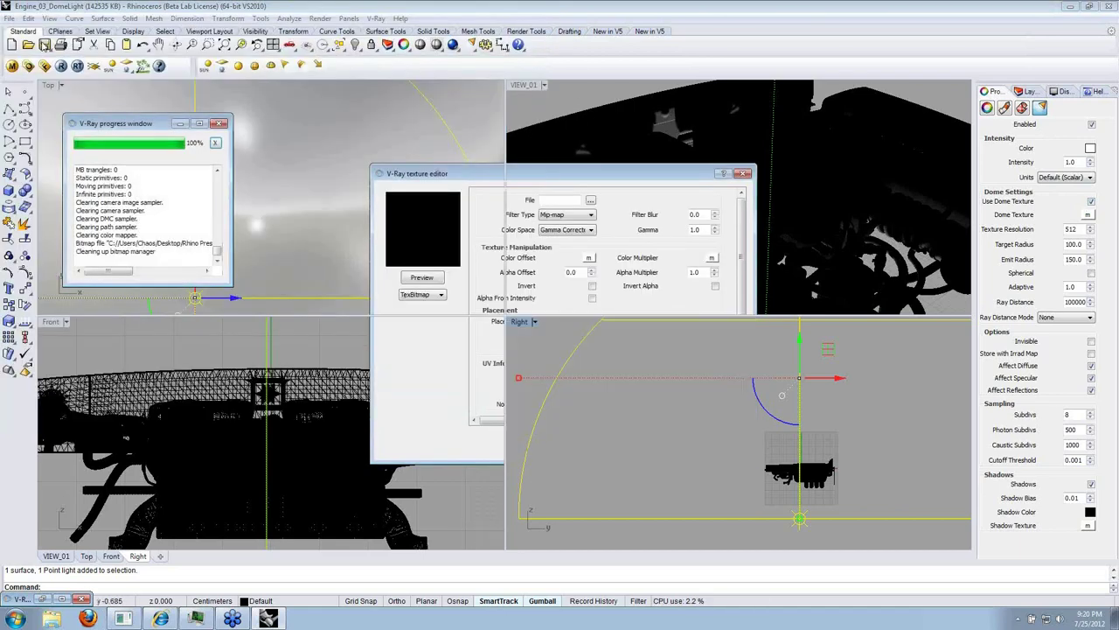
Check which bitmap file the GI skylight uses in the V-Ray Environment options, leaving its settings untouched.
left_click(28, 67)
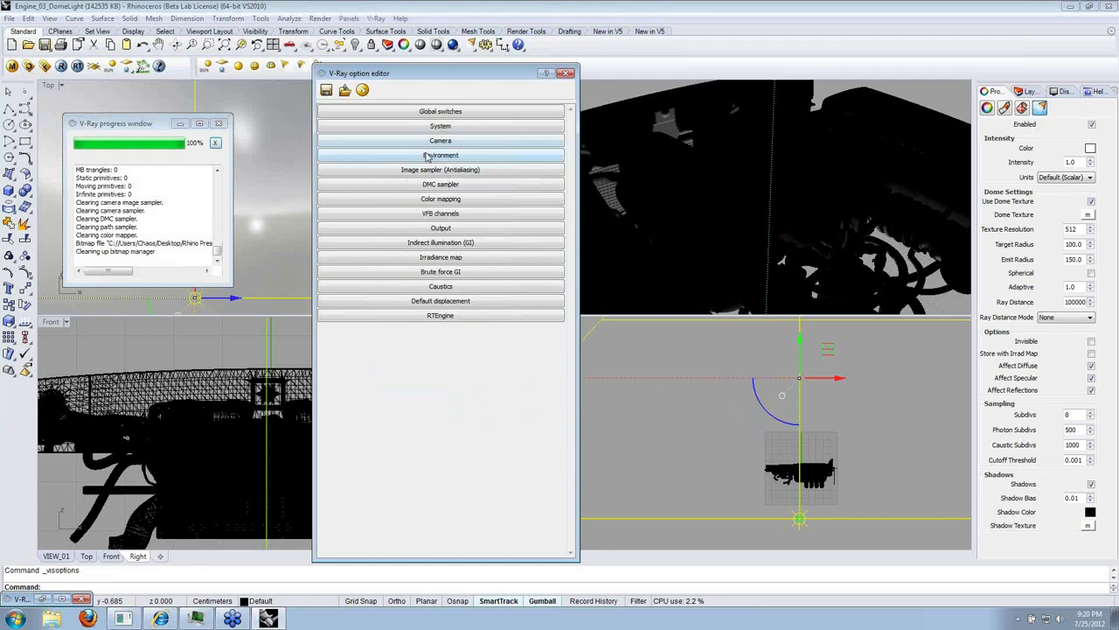
left_click(428, 157)
left_click(439, 180)
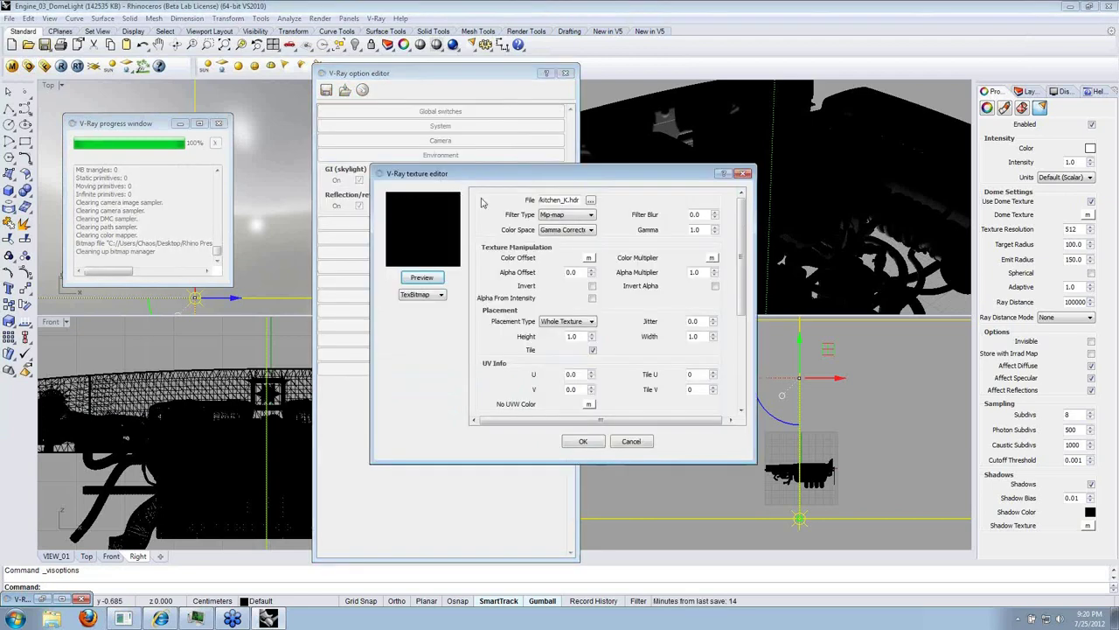
left_click(630, 440)
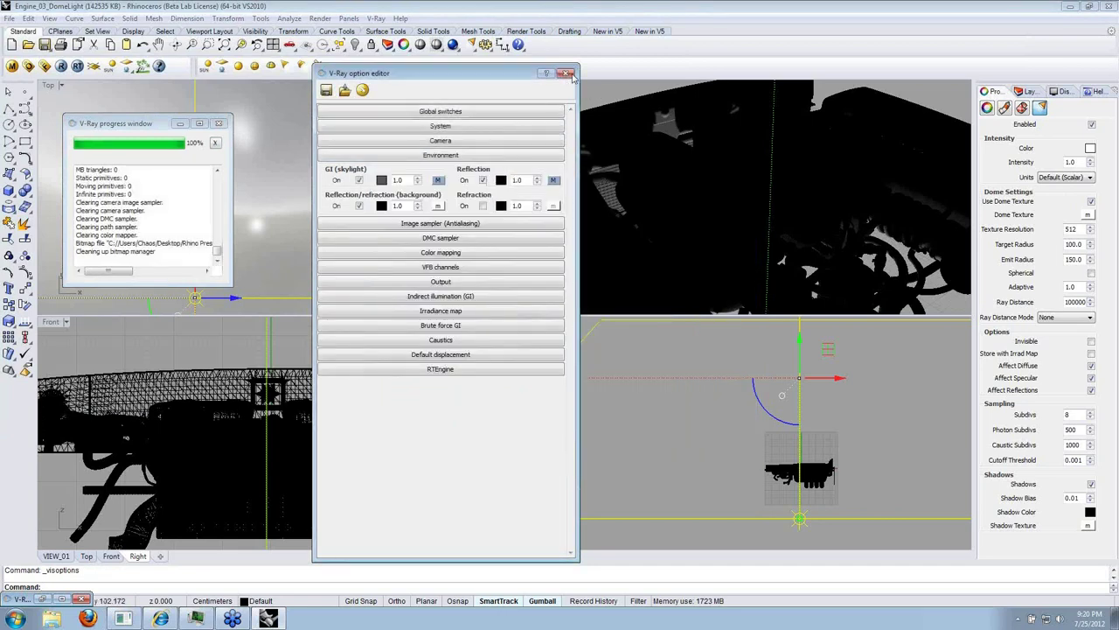
left_click(567, 73)
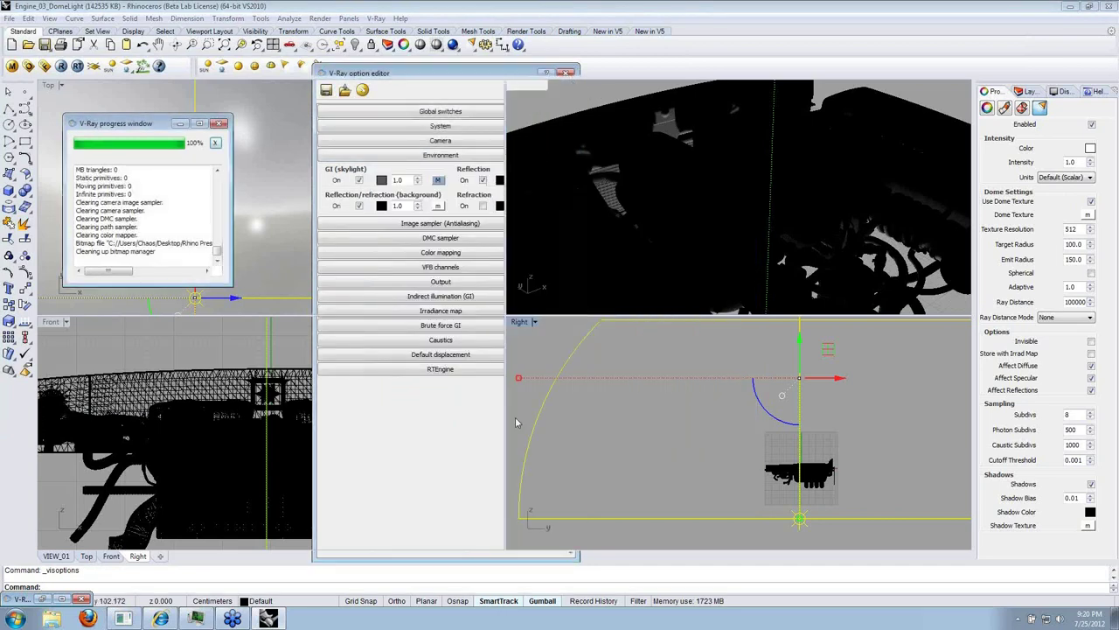
Assign kitchen_K.hdr as a TexBitmap dome texture with UVW type UVWGenEnvironment.
left_click(1087, 216)
left_click(441, 294)
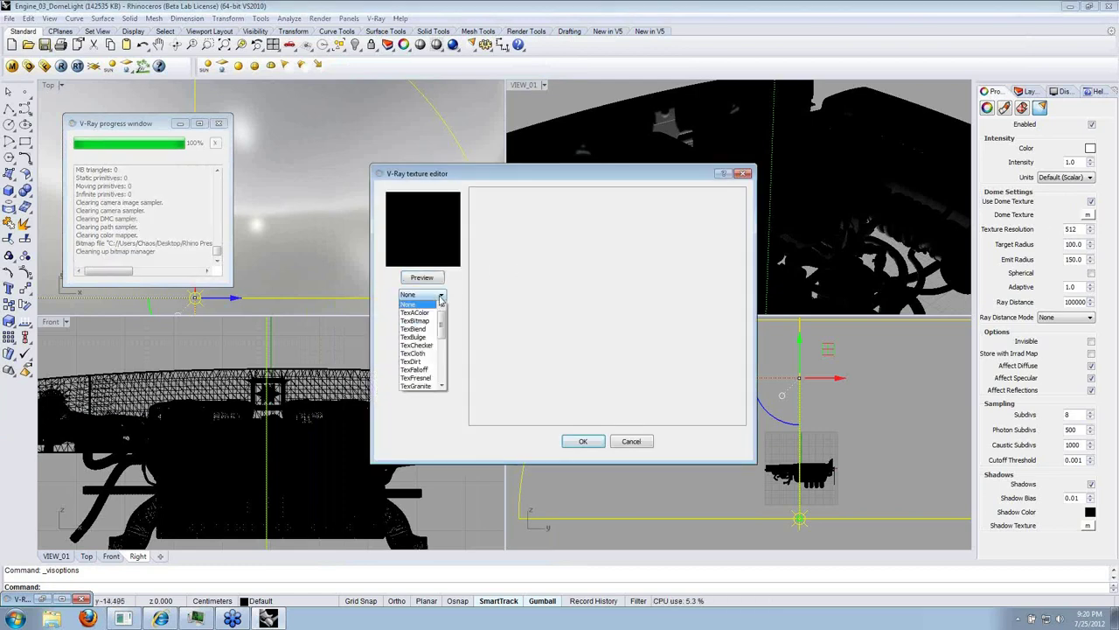
left_click(417, 321)
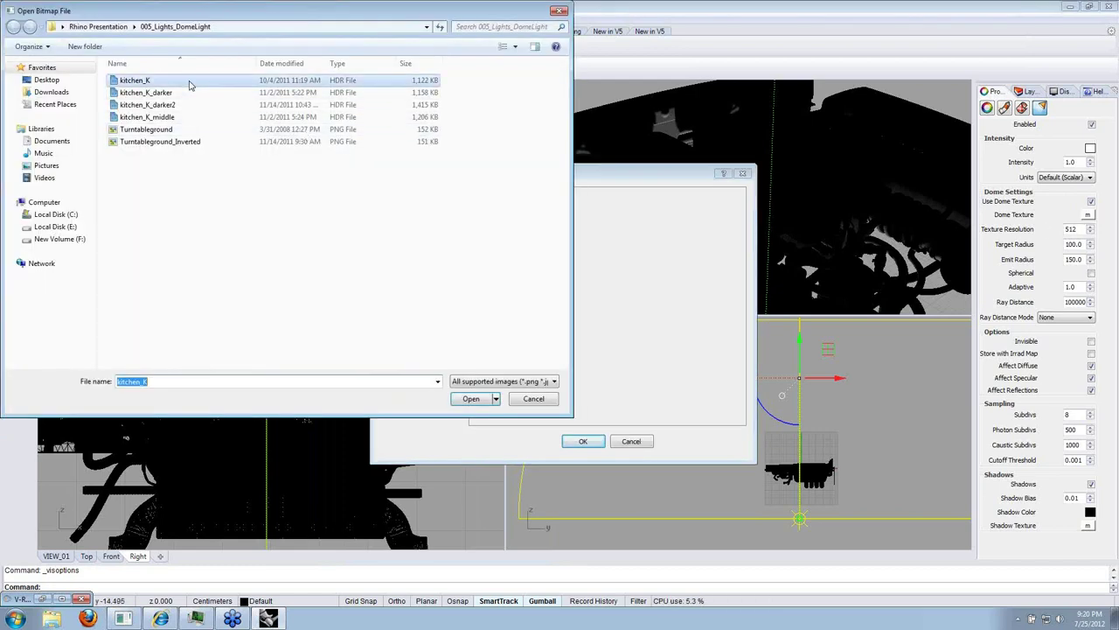
double_click(190, 81)
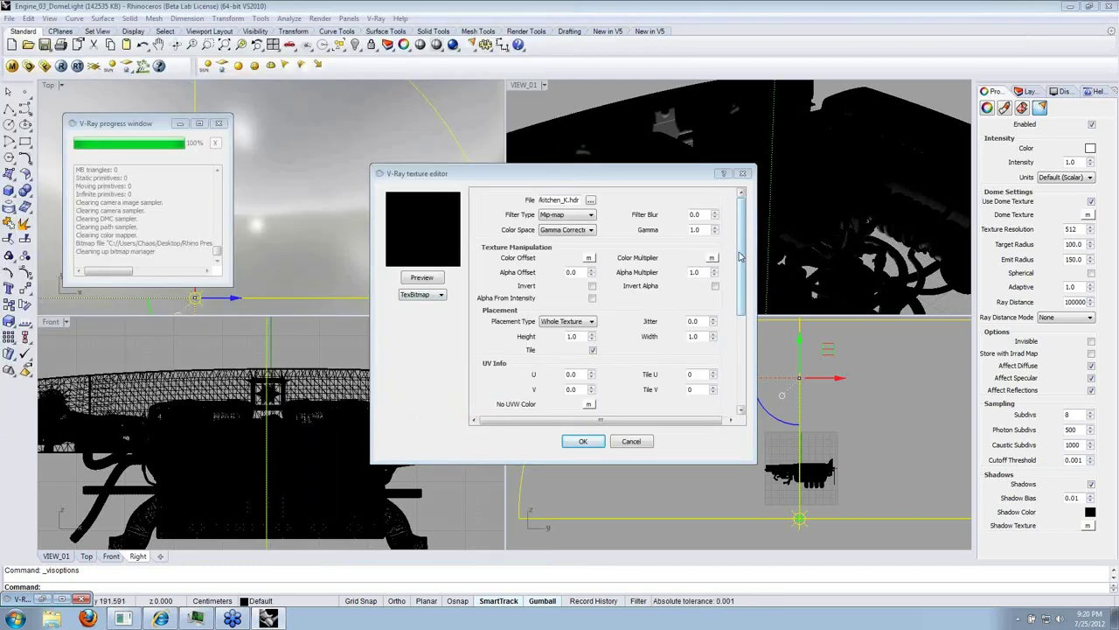
left_click_drag(738, 255, 739, 347)
left_click(632, 318)
left_click(630, 341)
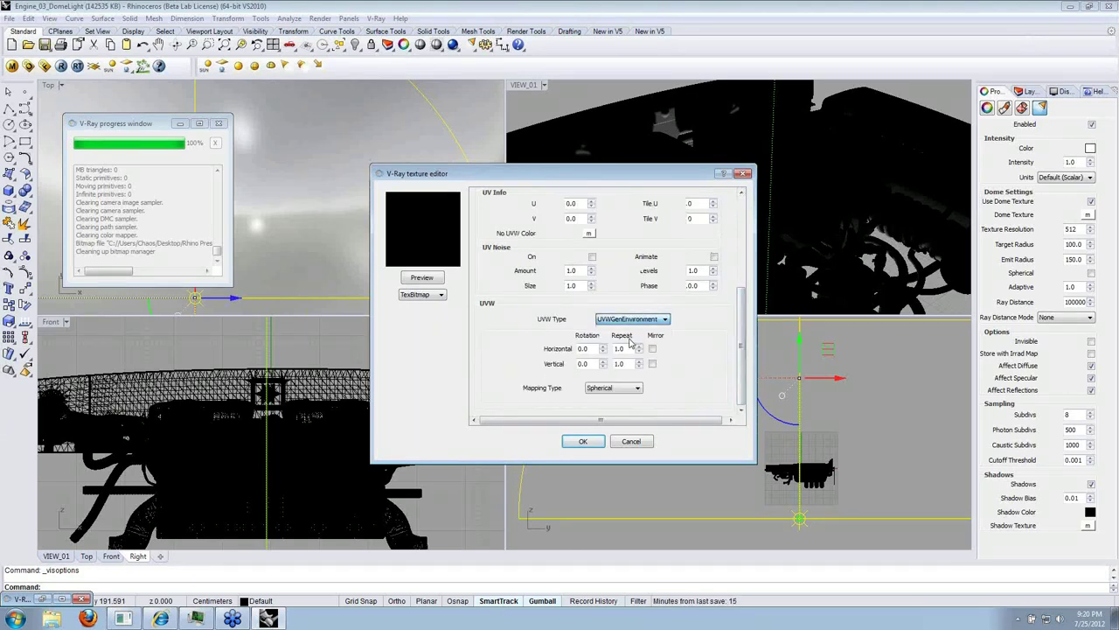
left_click(582, 442)
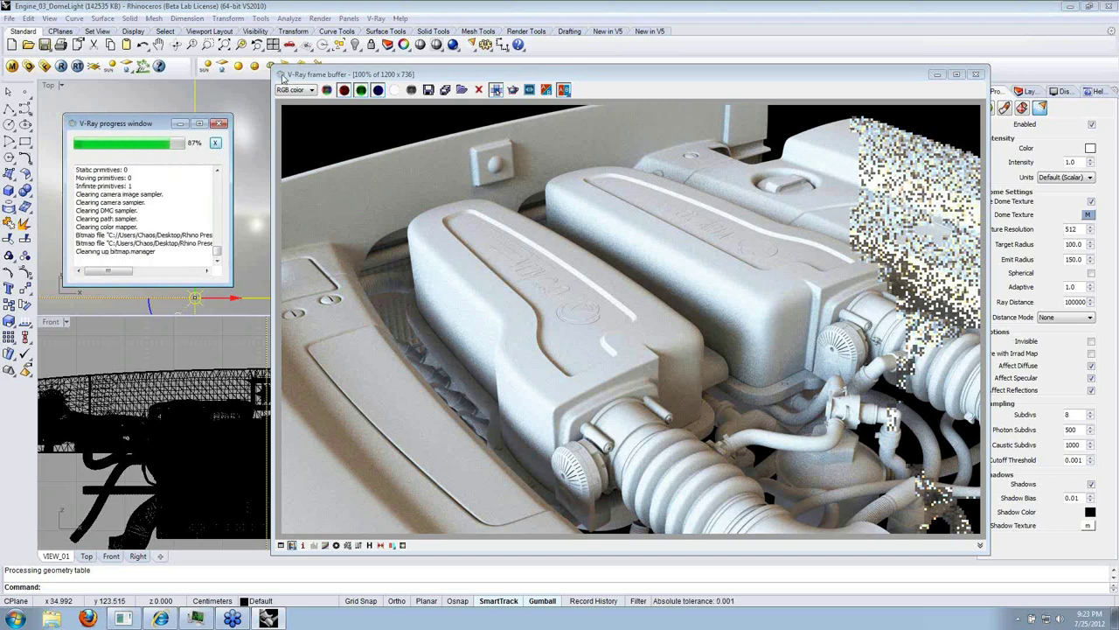
Dismiss the frame buffer and override the viewport output size with 800 x 491 in the V-Ray options.
left_click(282, 77)
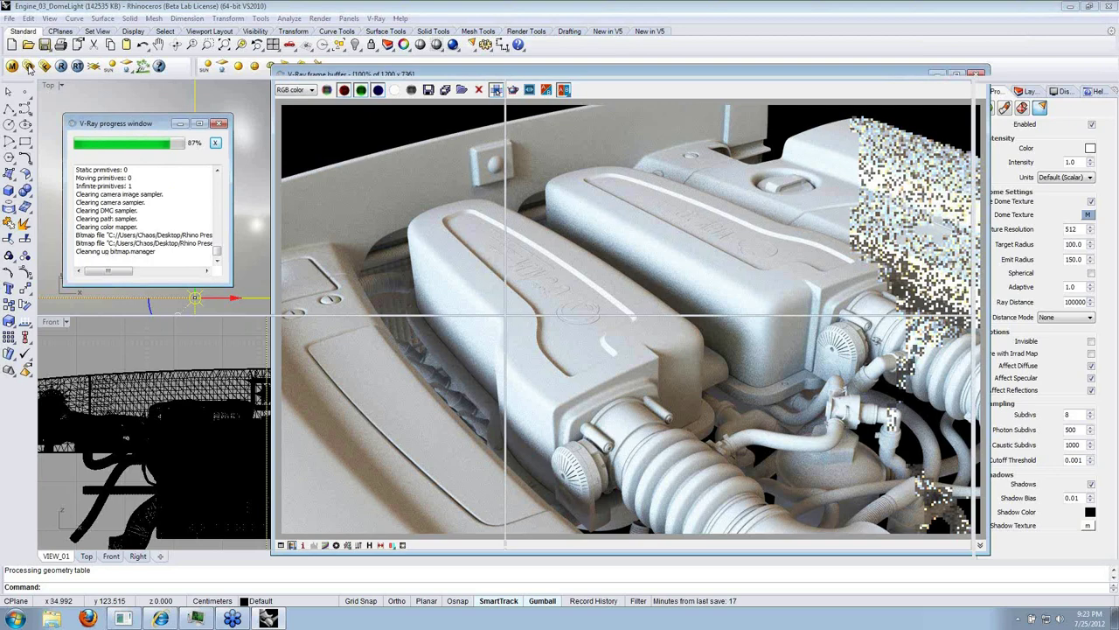
left_click(28, 67)
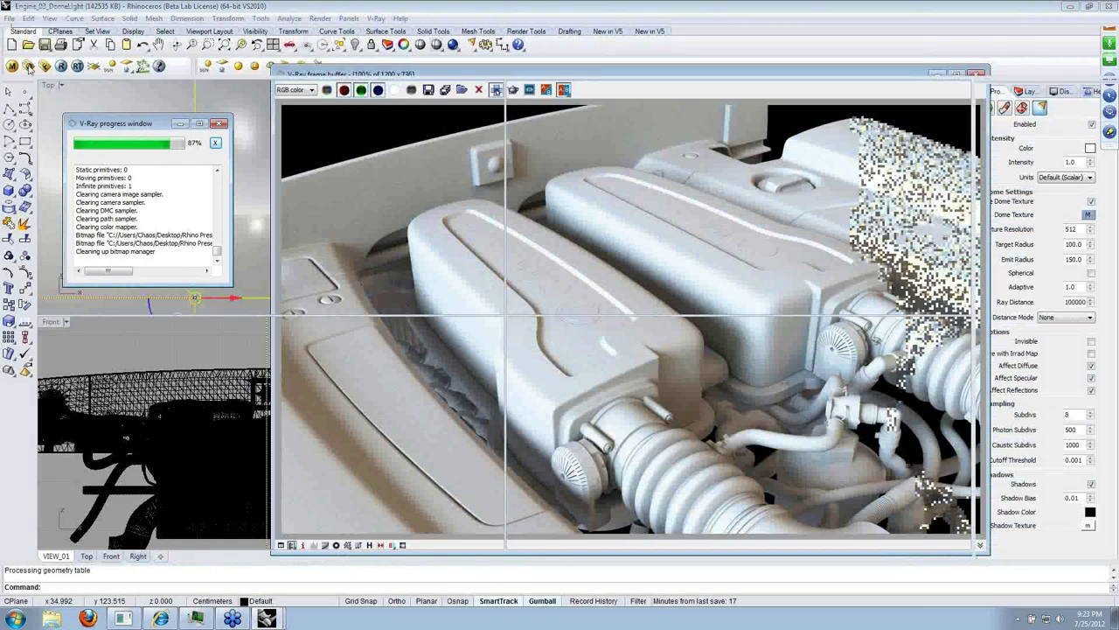
left_click(495, 90)
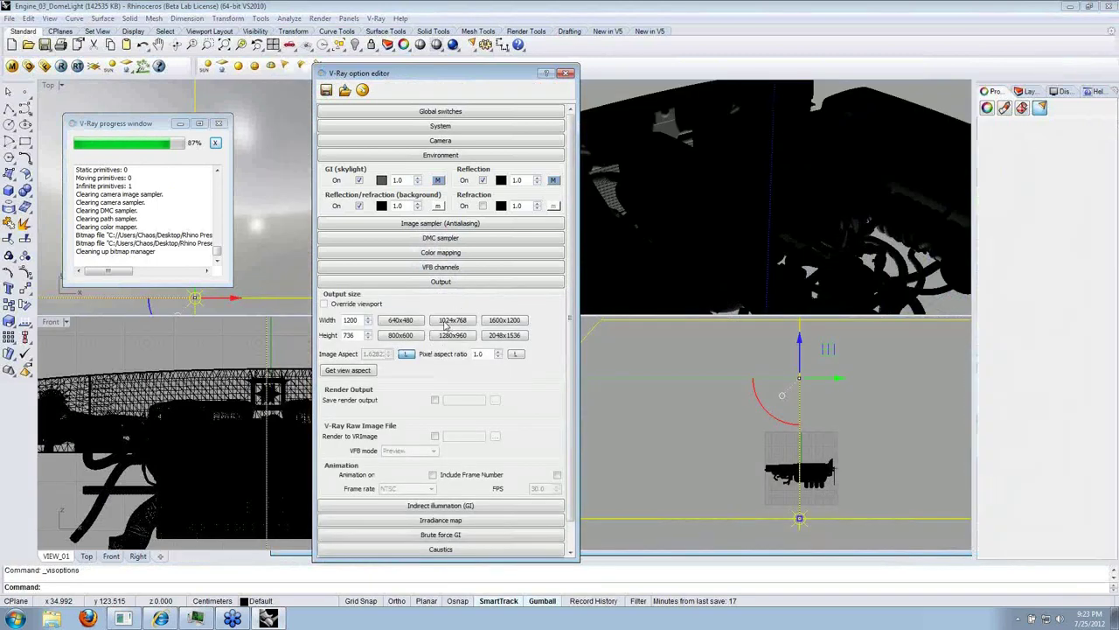
left_click(323, 303)
left_click(400, 334)
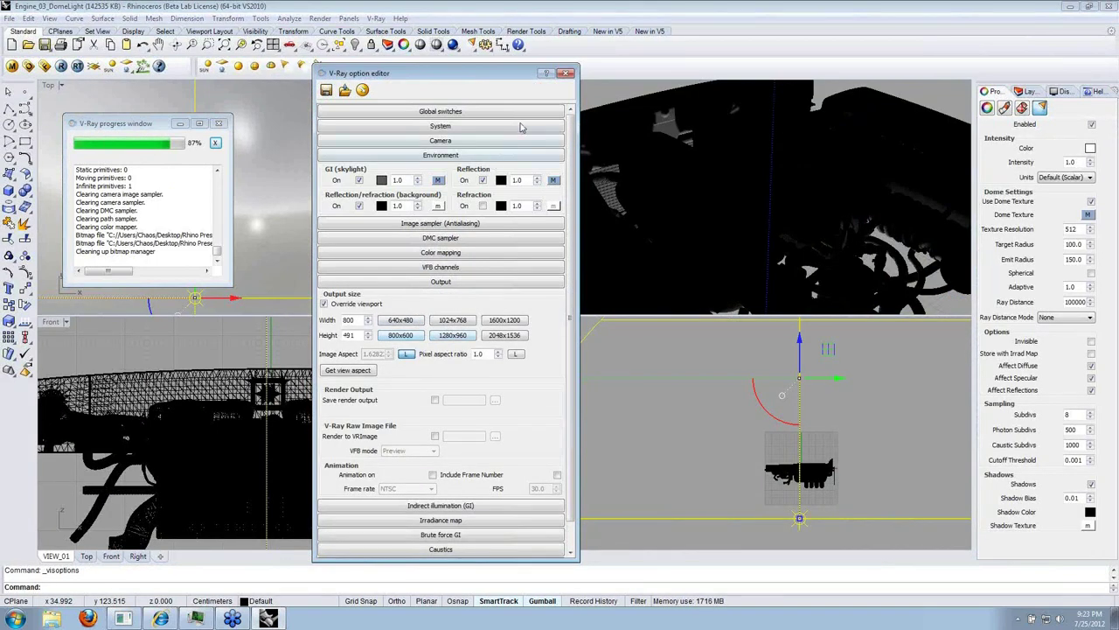
left_click(566, 72)
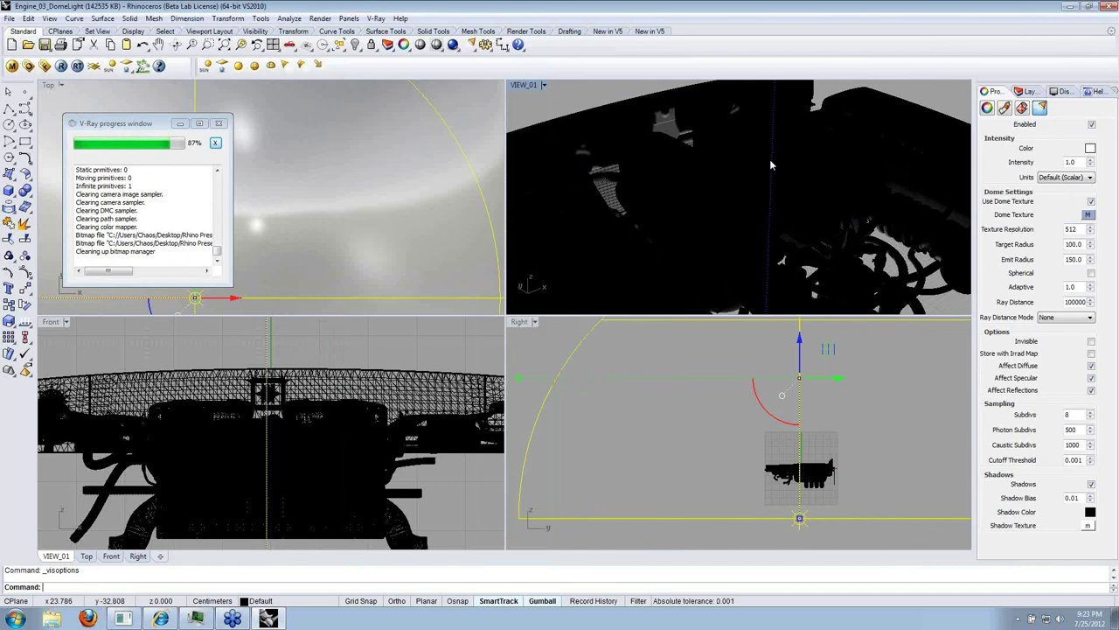
Try a render of VIEW_01, dismiss the frame buffer, and disable the RTEngine in the V-Ray options.
left_click(77, 66)
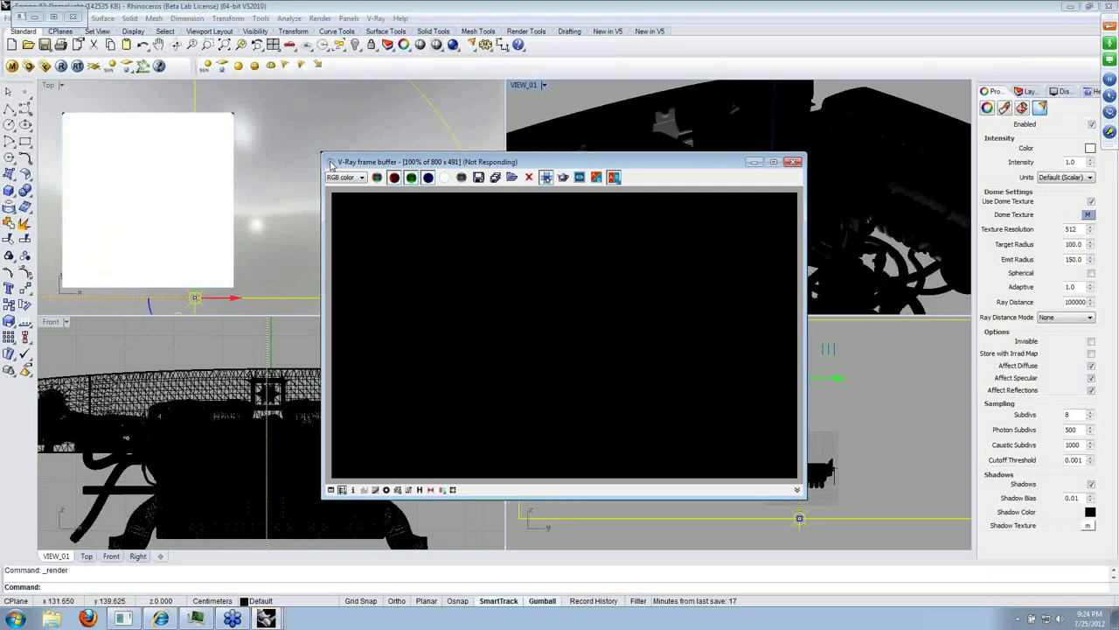
left_click(331, 163)
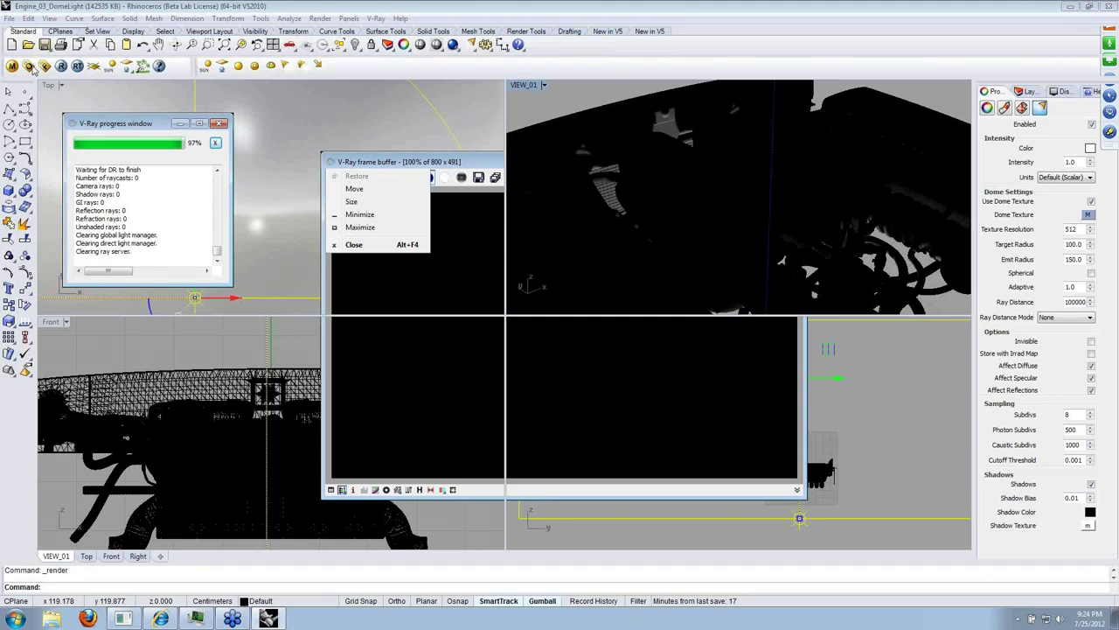
left_click(28, 67)
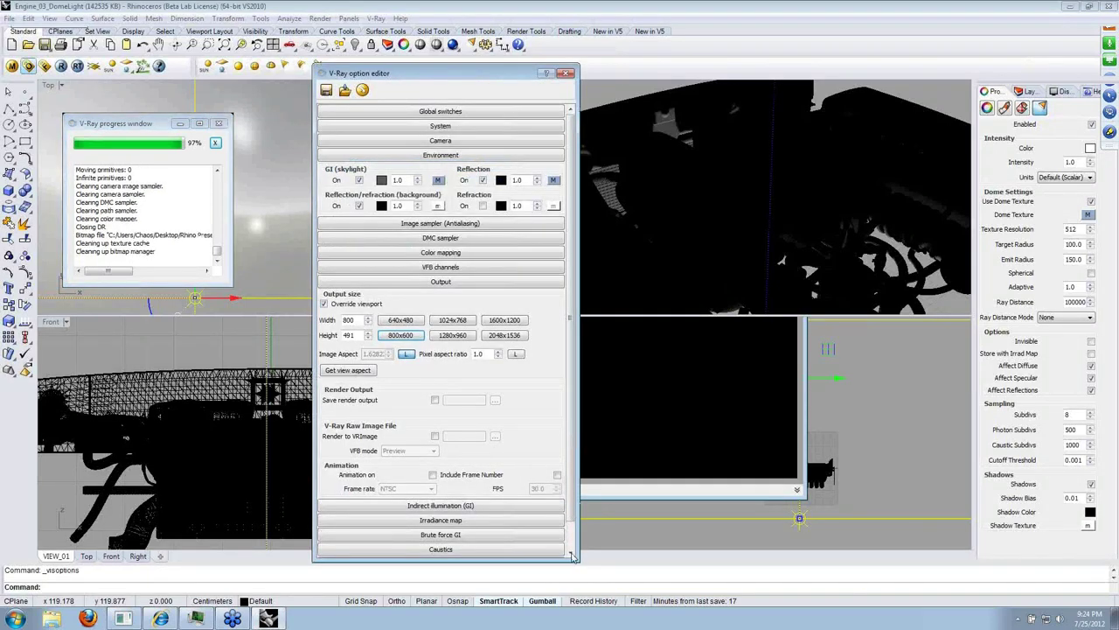
left_click(572, 554)
left_click(485, 550)
left_click(570, 554)
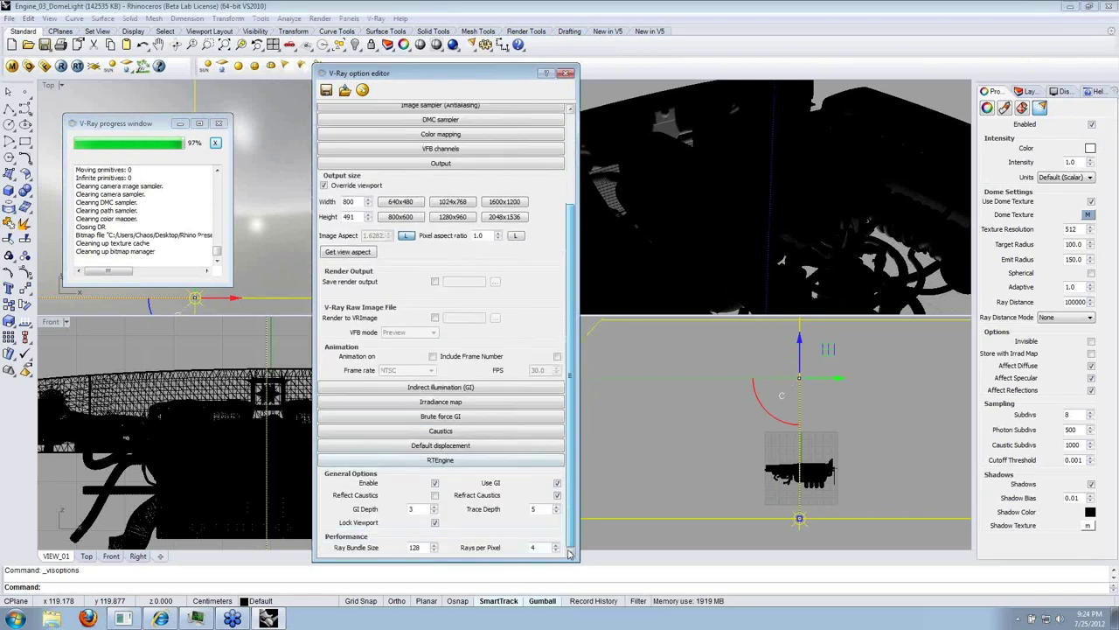
left_click(435, 483)
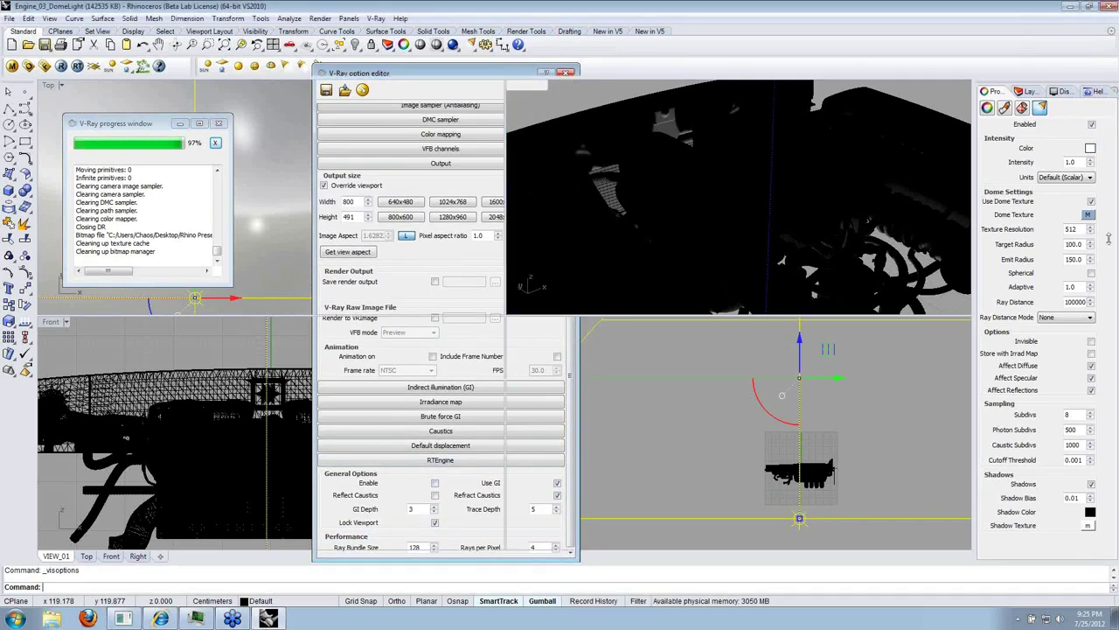
Change the horizontal UVW rotation of the kitchen_K.hdr dome texture and render VIEW_01.
left_click(1092, 220)
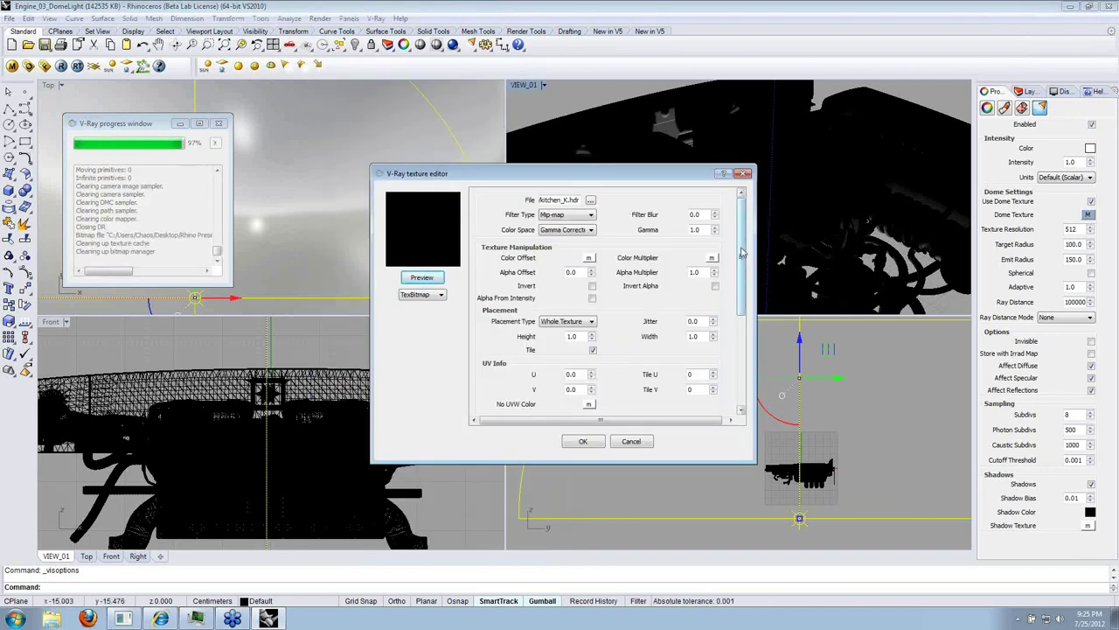
scroll(638, 376, "down", 6)
left_click(595, 348)
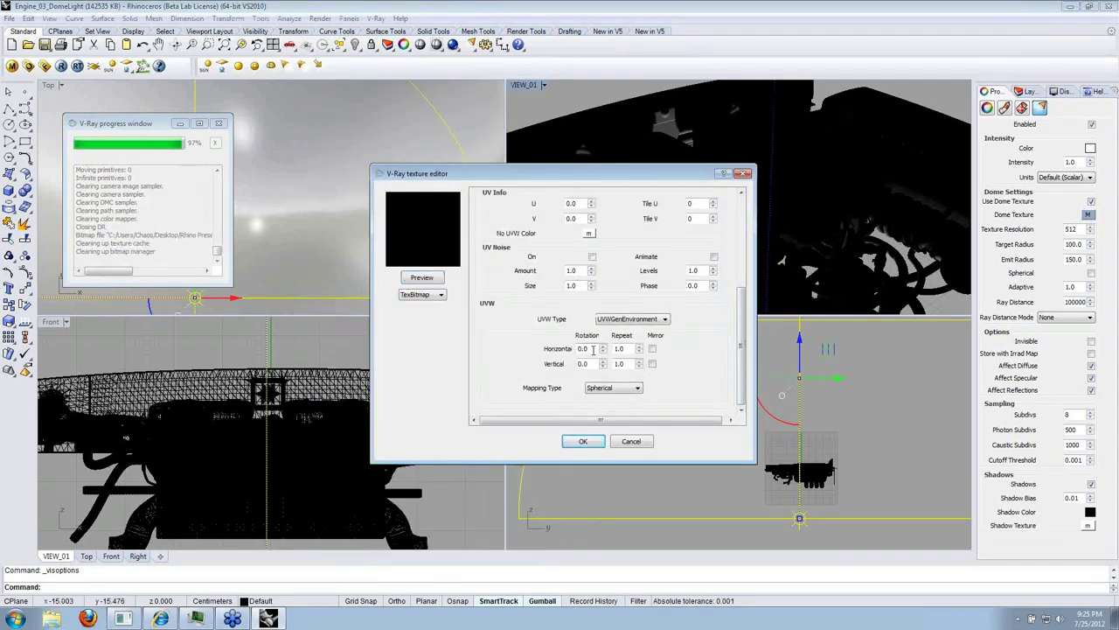
left_click_drag(594, 349, 570, 348)
left_click(582, 443)
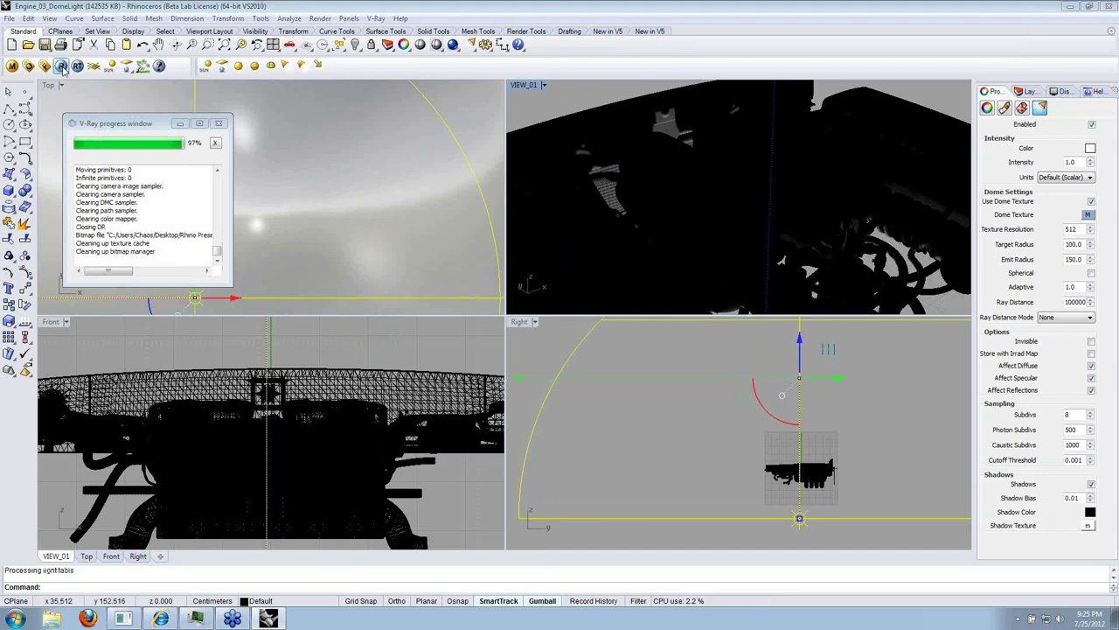
left_click(61, 65)
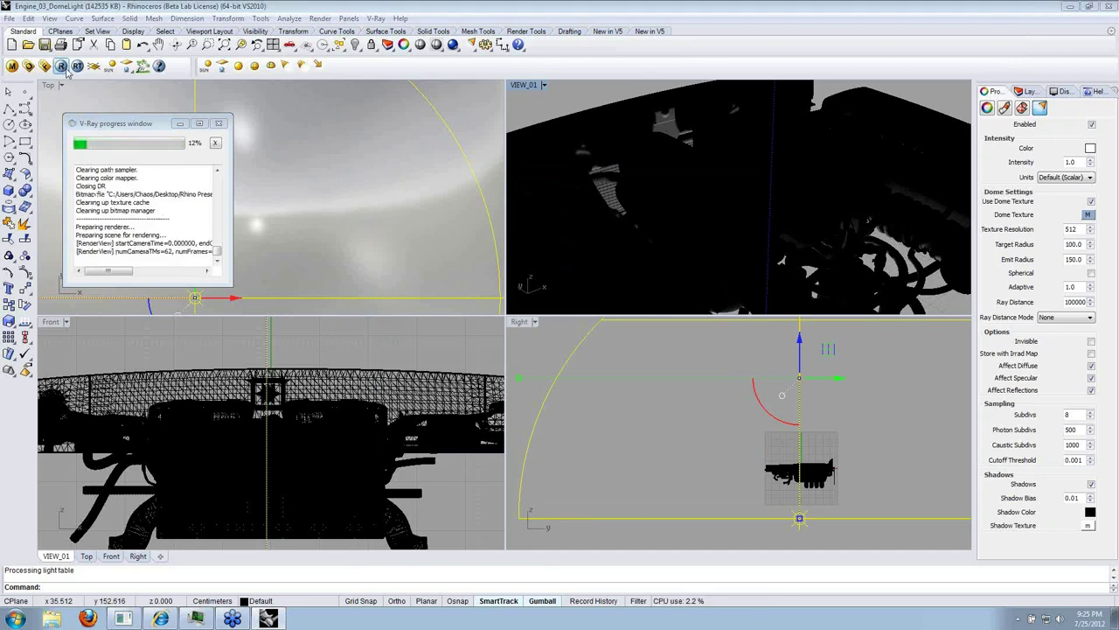
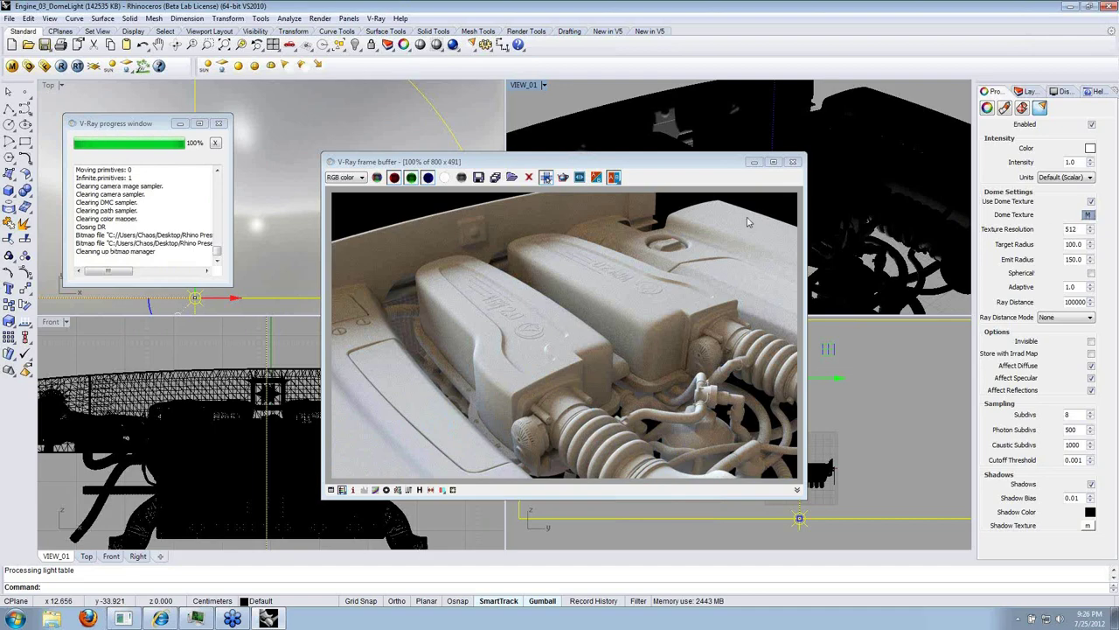
Set the dome texture's horizontal rotation to 150 and re-render only a region around one engine cover, closing the frame buffer when done.
left_click(1088, 214)
left_click_drag(682, 156, 928, 110)
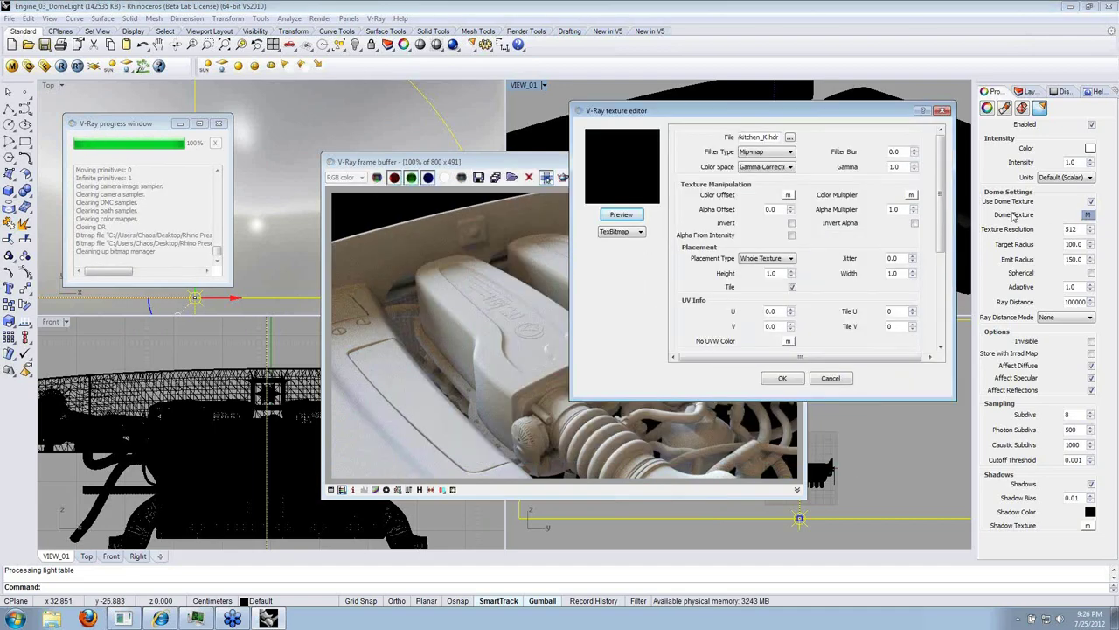
left_click_drag(941, 197, 941, 293)
double_click(784, 286)
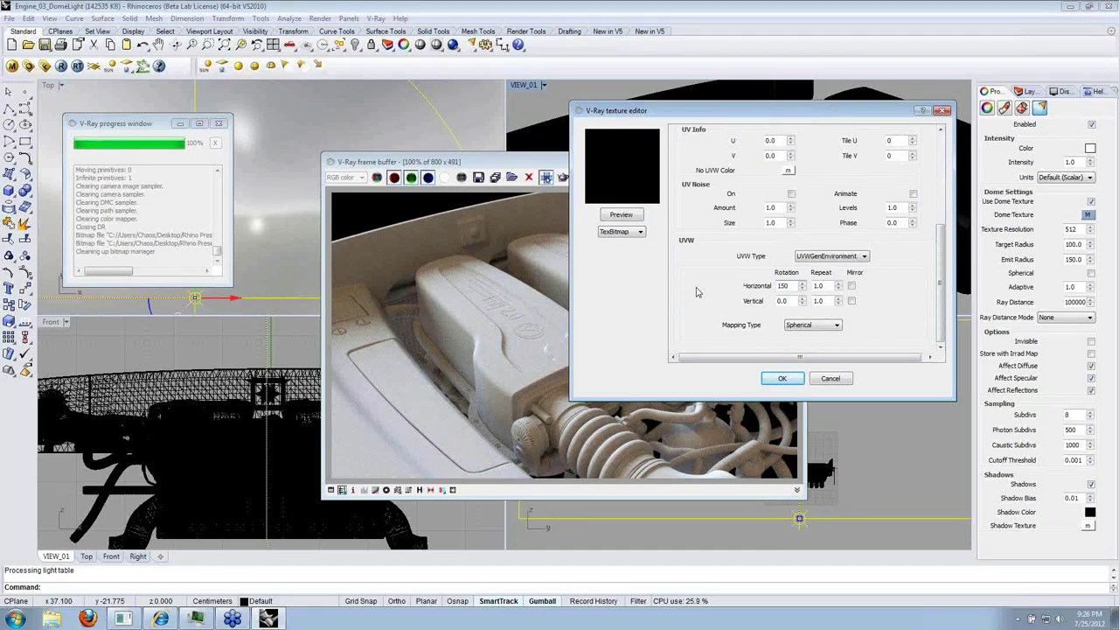
left_click(783, 378)
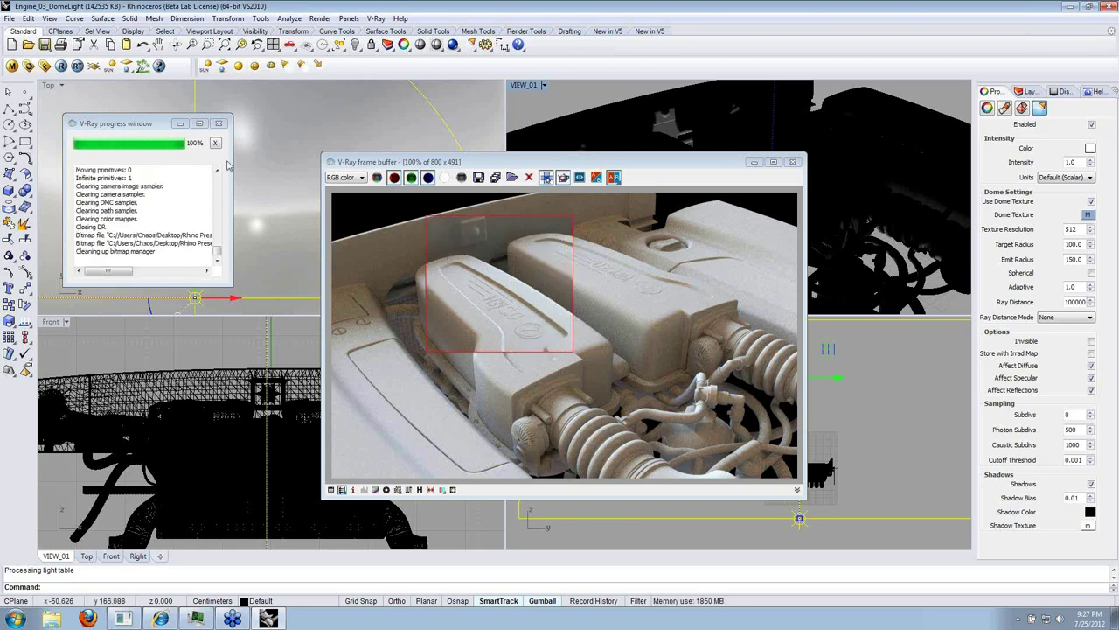
left_click(793, 163)
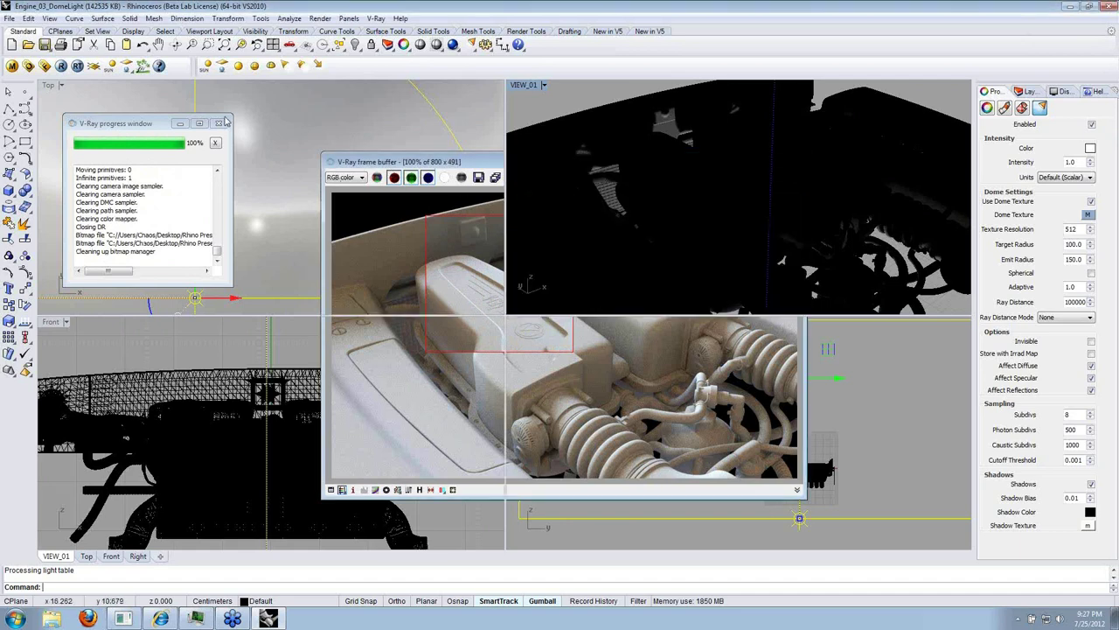
Open Diamonds_RH5 from the Rhino Presentation materials folder without saving the changes to Engine_03_DomeLight.
left_click(28, 46)
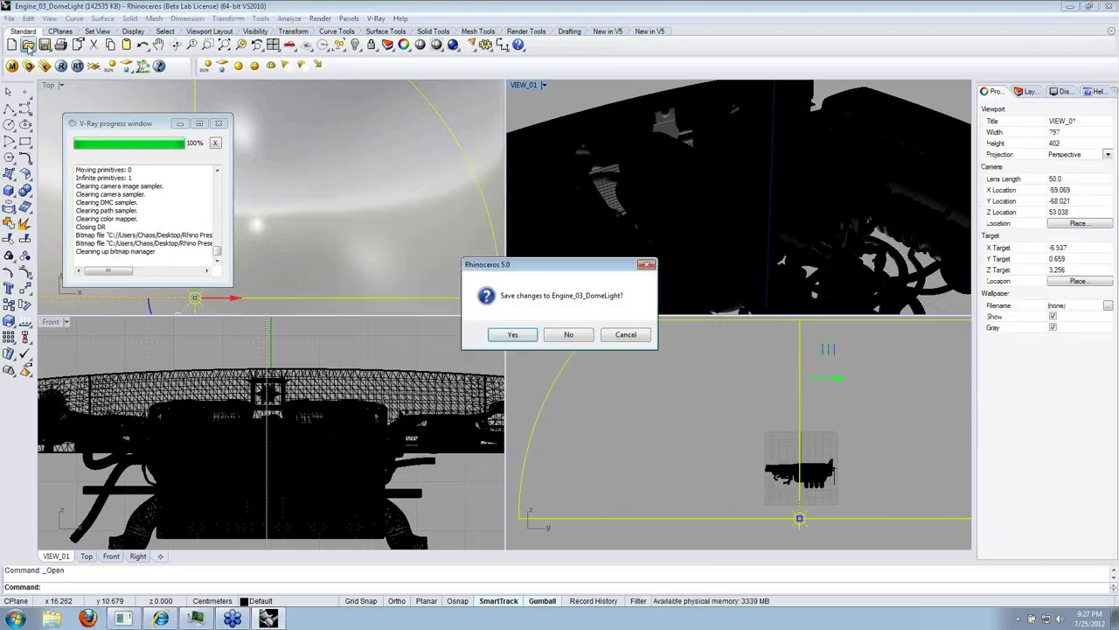
left_click(556, 334)
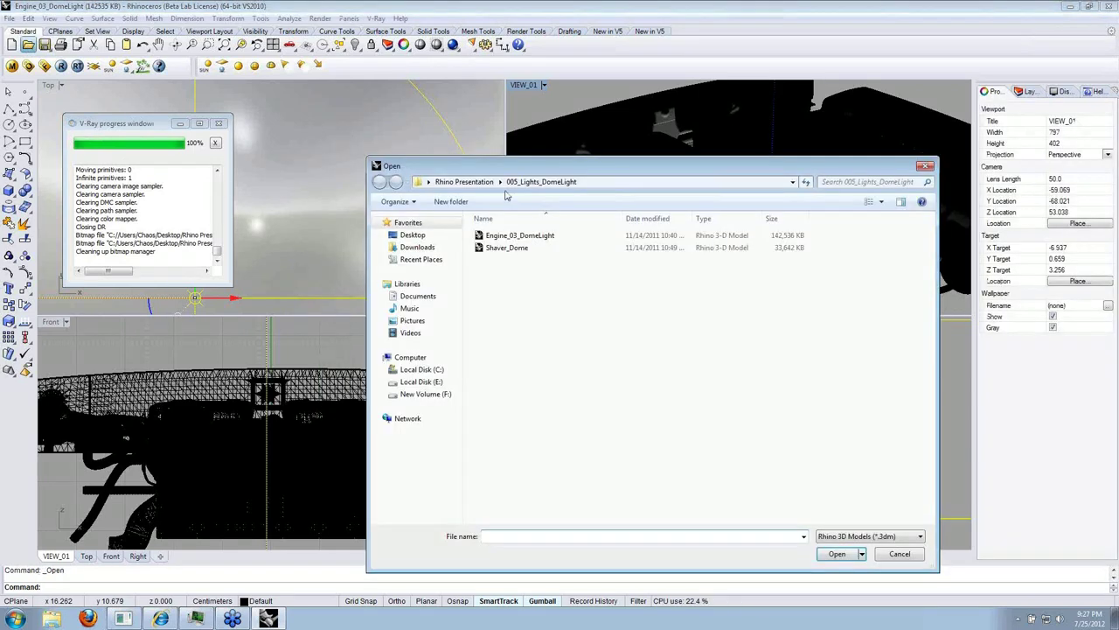
left_click(473, 183)
double_click(507, 248)
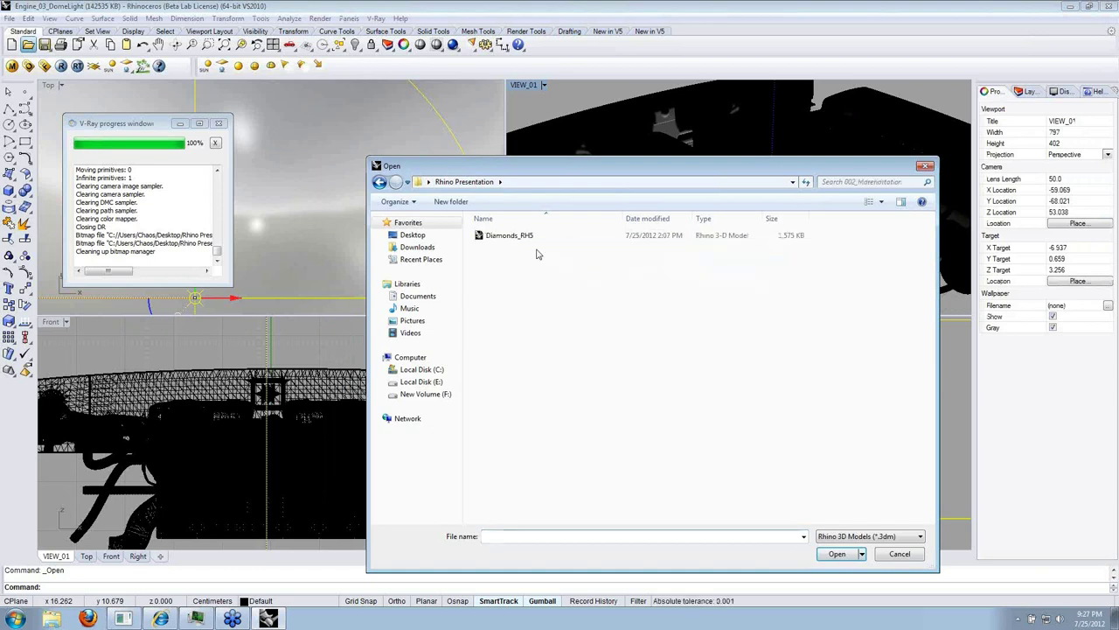
double_click(501, 235)
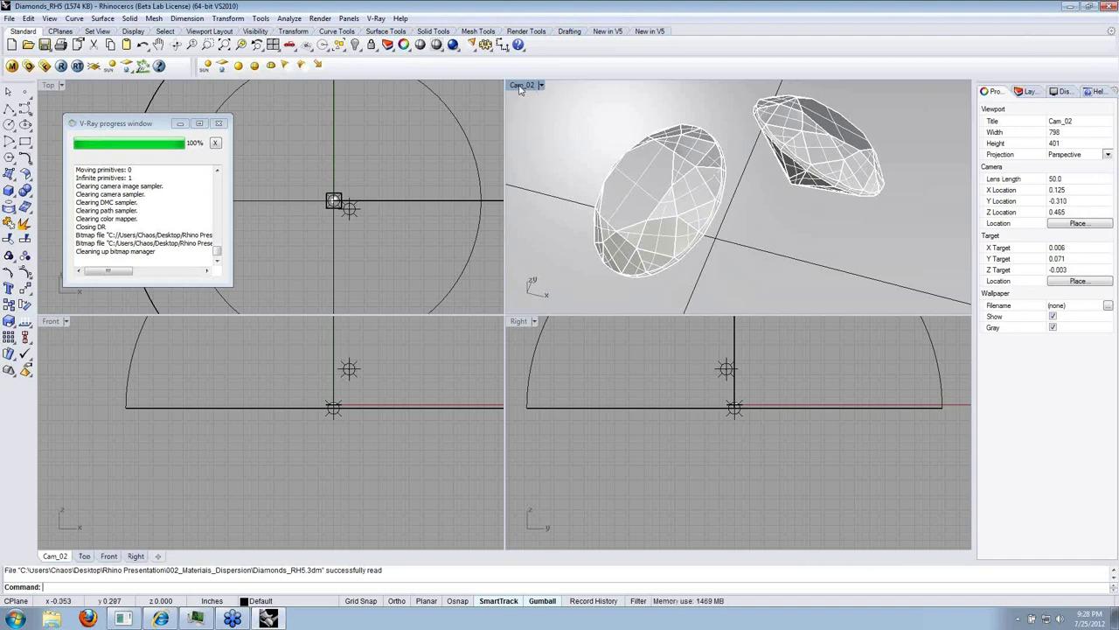
Maximize the Cam_02 viewport and render the full image of both diamonds without a render region.
double_click(522, 85)
left_click(63, 69)
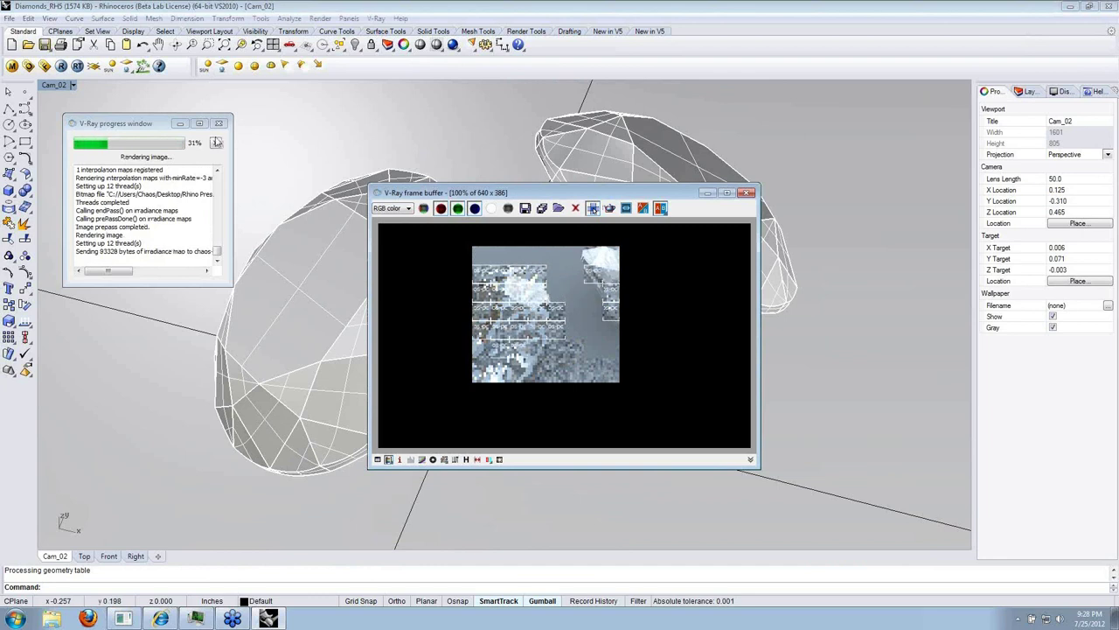
left_click(61, 67)
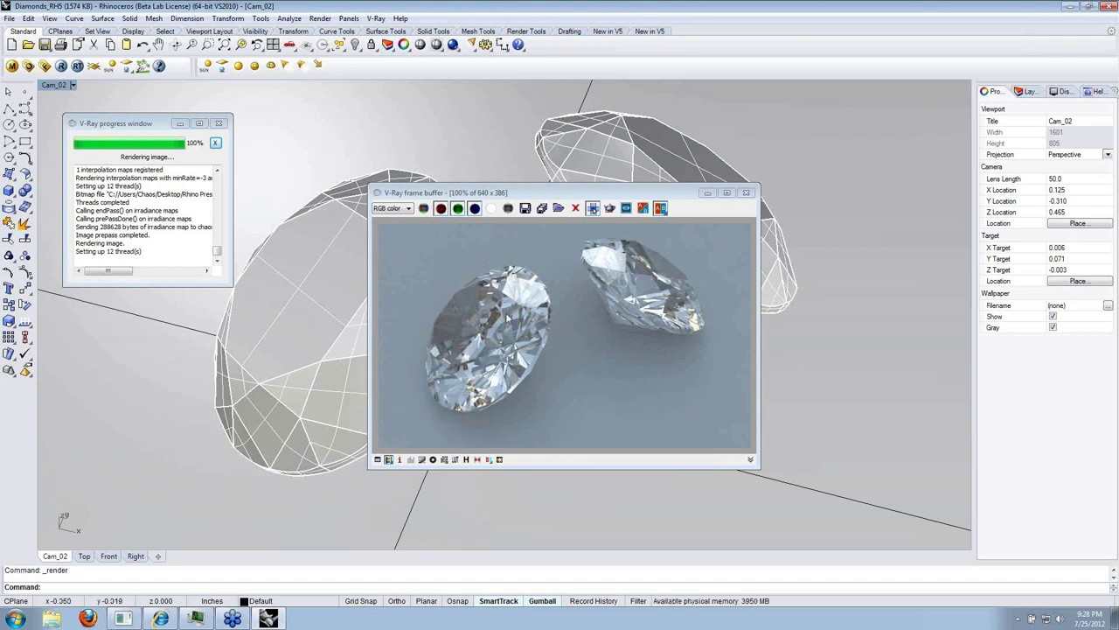
left_click_drag(531, 199, 544, 186)
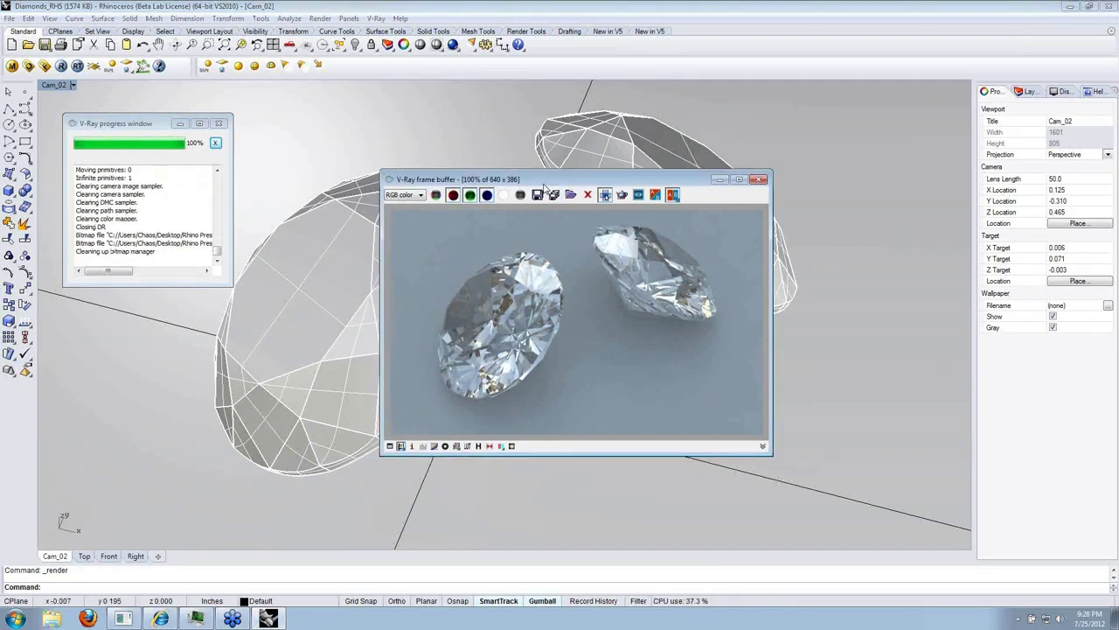
Examine the IOR of the TexFresnel map on the Diamond material's reflection without changing it.
left_click(11, 67)
left_click_drag(605, 184, 778, 176)
left_click(146, 226)
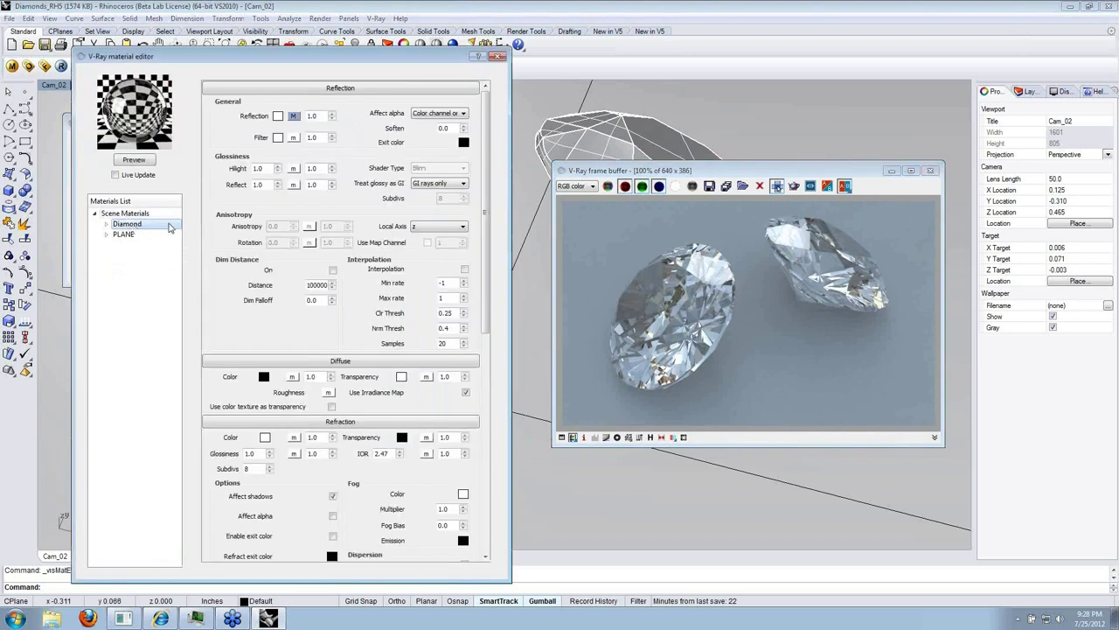
mouse_move(487, 183)
left_mouse_down()
mouse_move(487, 212)
mouse_move(487, 183)
left_mouse_up()
left_click(295, 117)
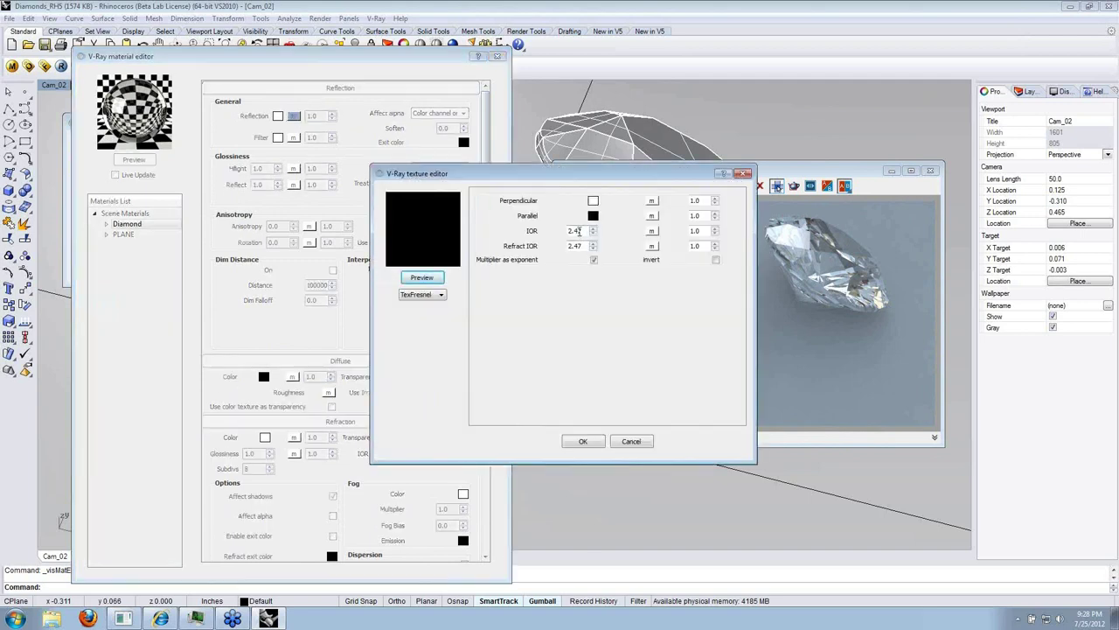
double_click(578, 231)
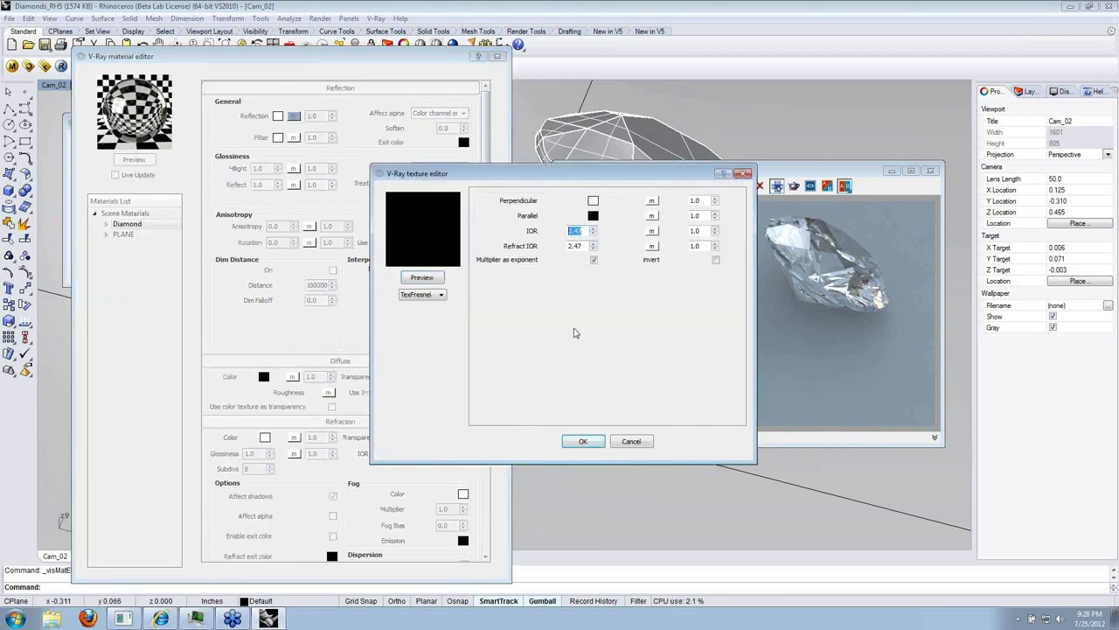
left_click(631, 441)
left_click_drag(604, 171, 580, 149)
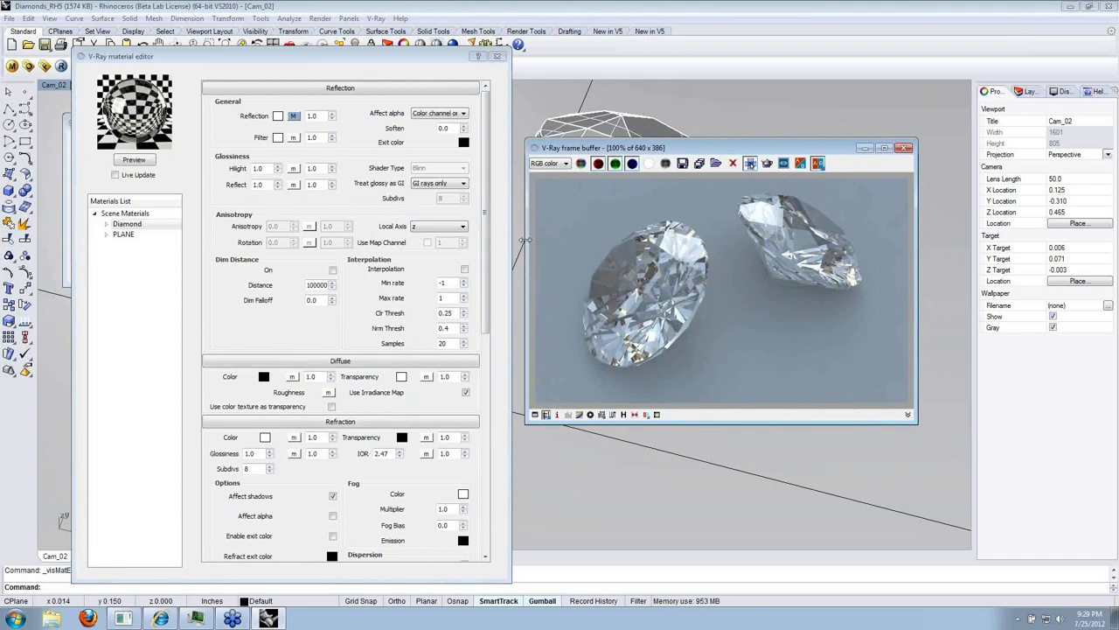
Turn on Dispersion in the Diamond material's refraction settings and render the diamonds again.
left_click_drag(486, 217, 483, 430)
scroll(487, 255, "down", 1)
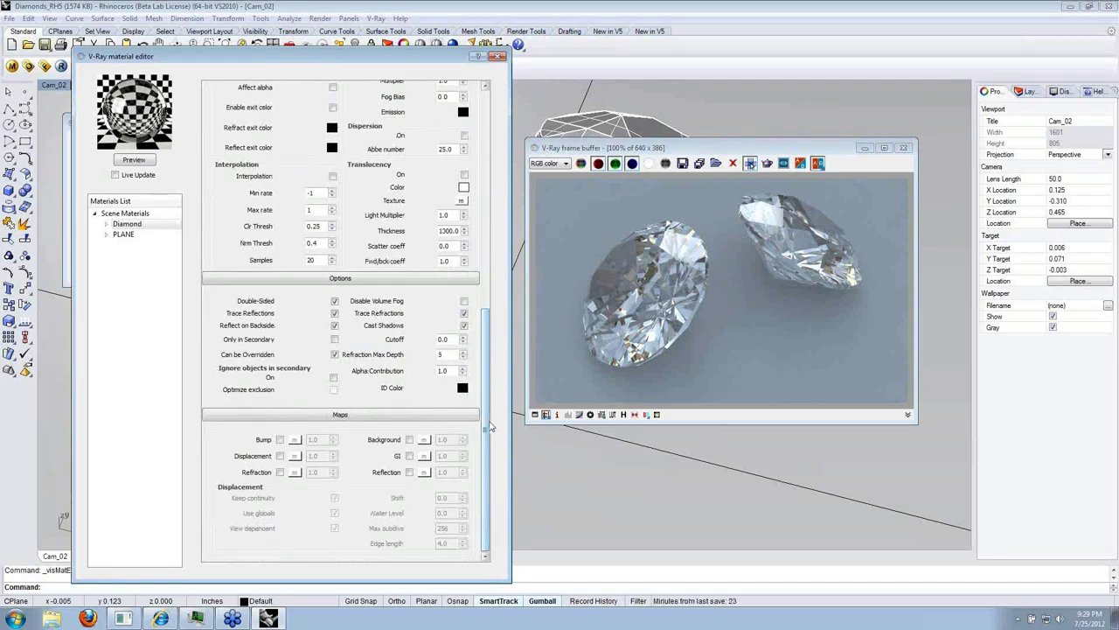
scroll(486, 427, "up", 4)
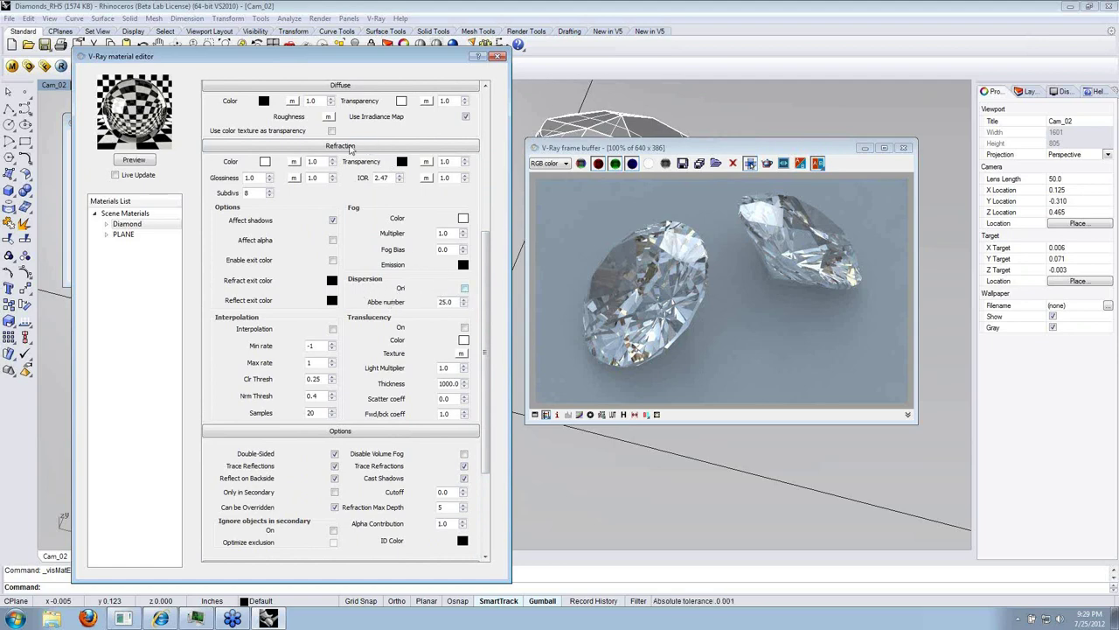
left_click(466, 287)
left_click_drag(410, 59, 398, 94)
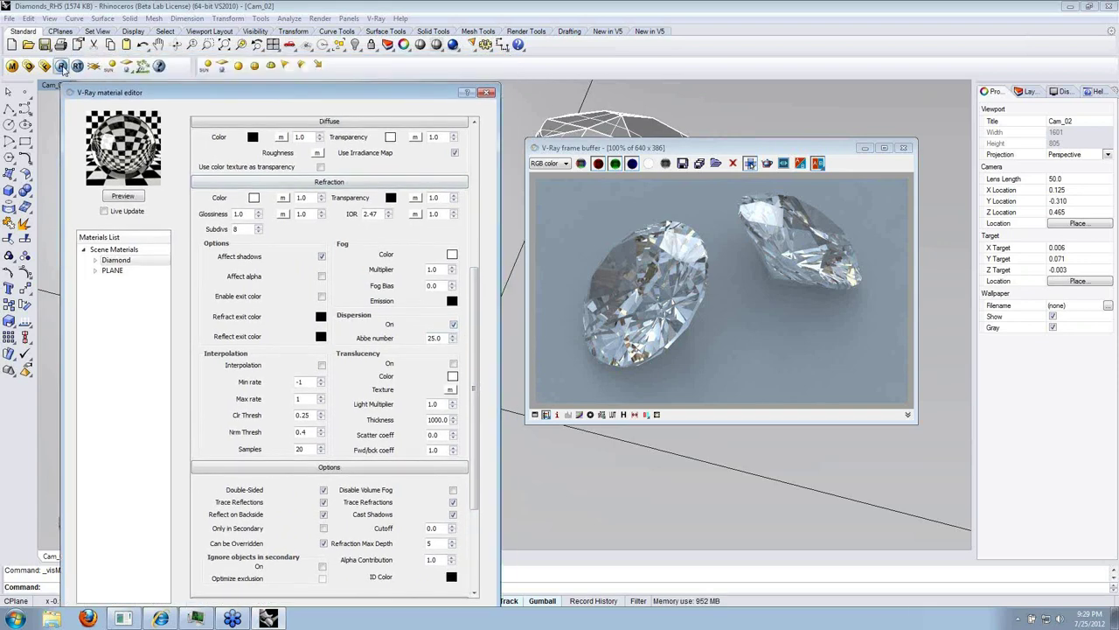
left_click(62, 67)
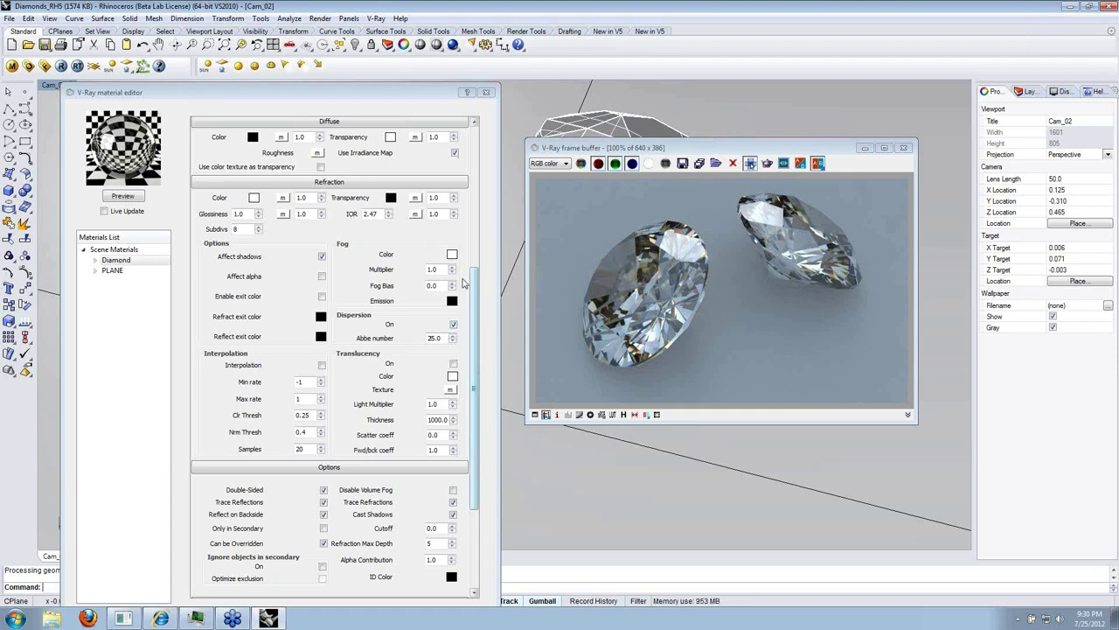
Check the description of the Diamond material's Abbe number and set the value to 5.
left_click(388, 236)
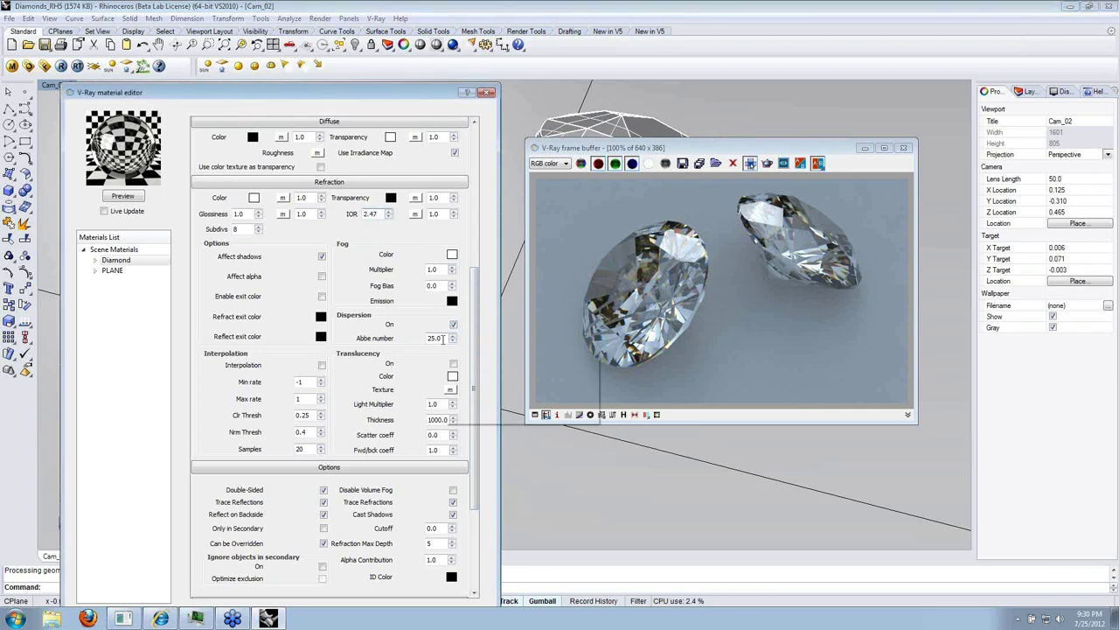
mouse_move(443, 339)
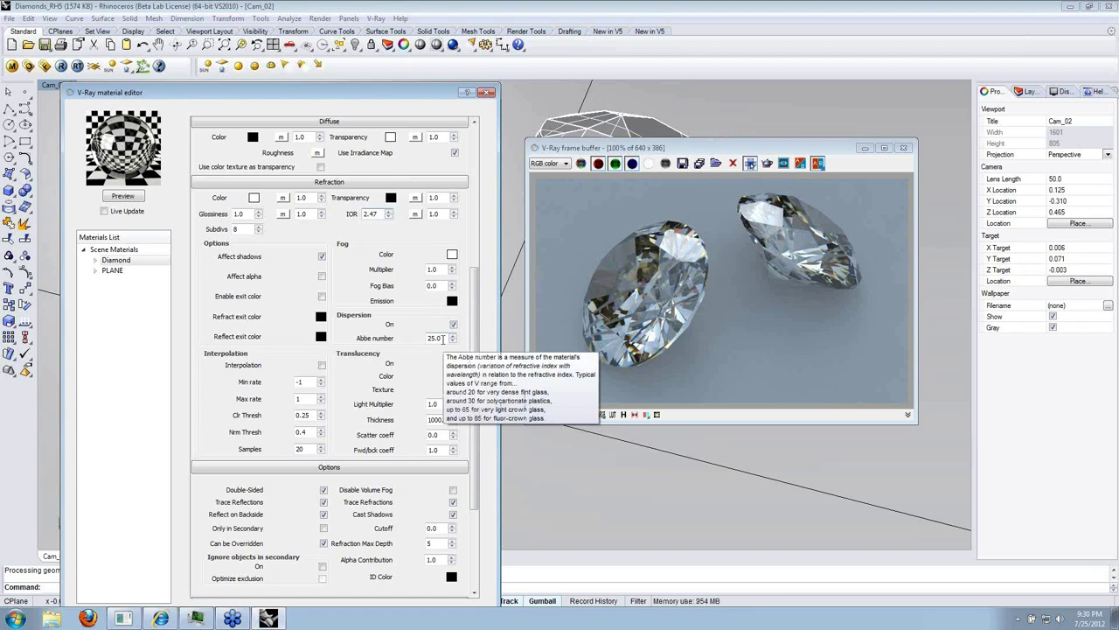
double_click(441, 337)
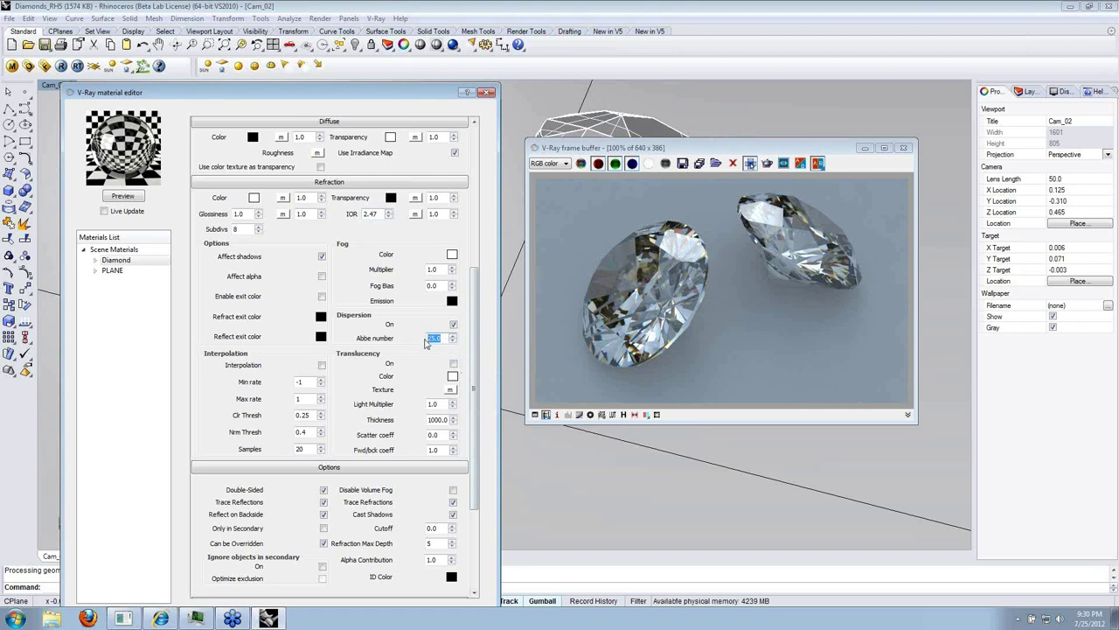
type("5")
key("Return")
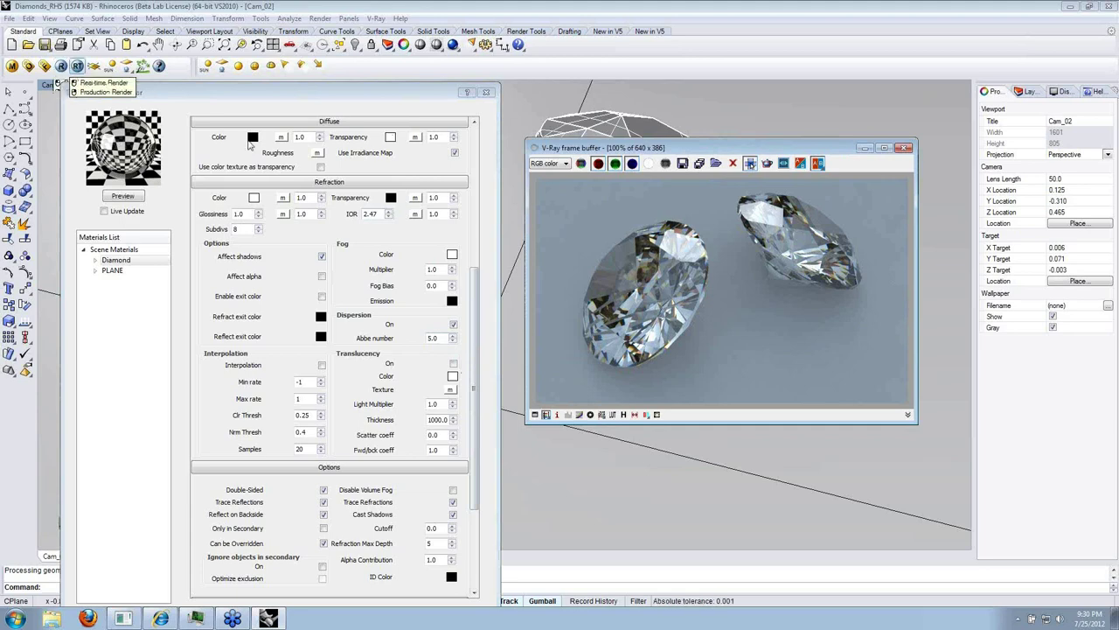
Mark a render region over half of the larger diamond and re-render only that area.
left_click(750, 163)
left_click_drag(651, 193, 564, 386)
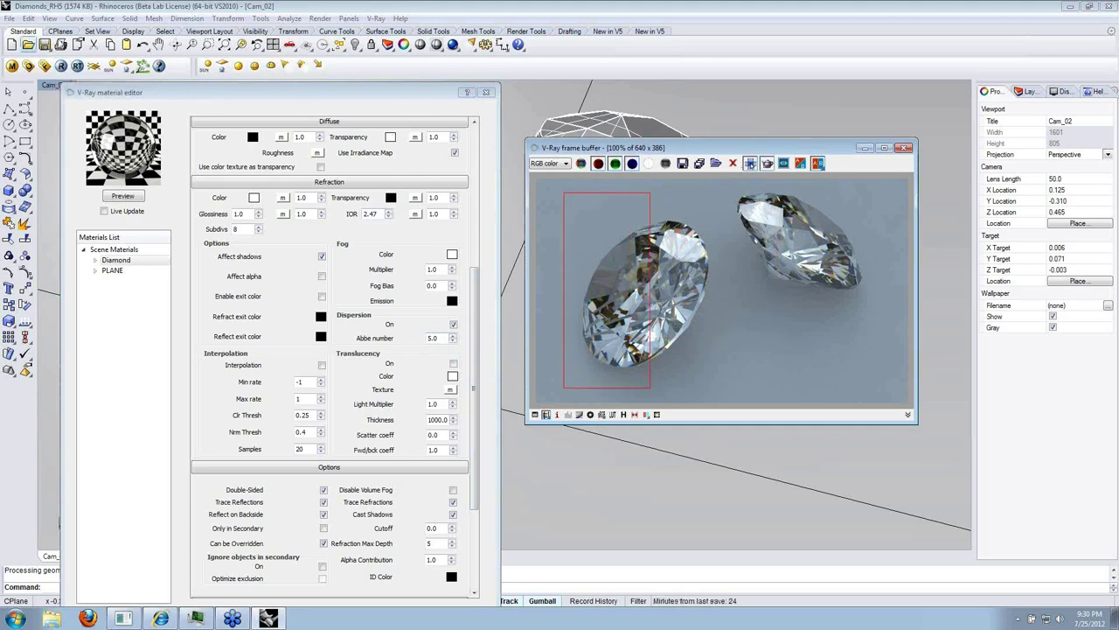
left_click(62, 65)
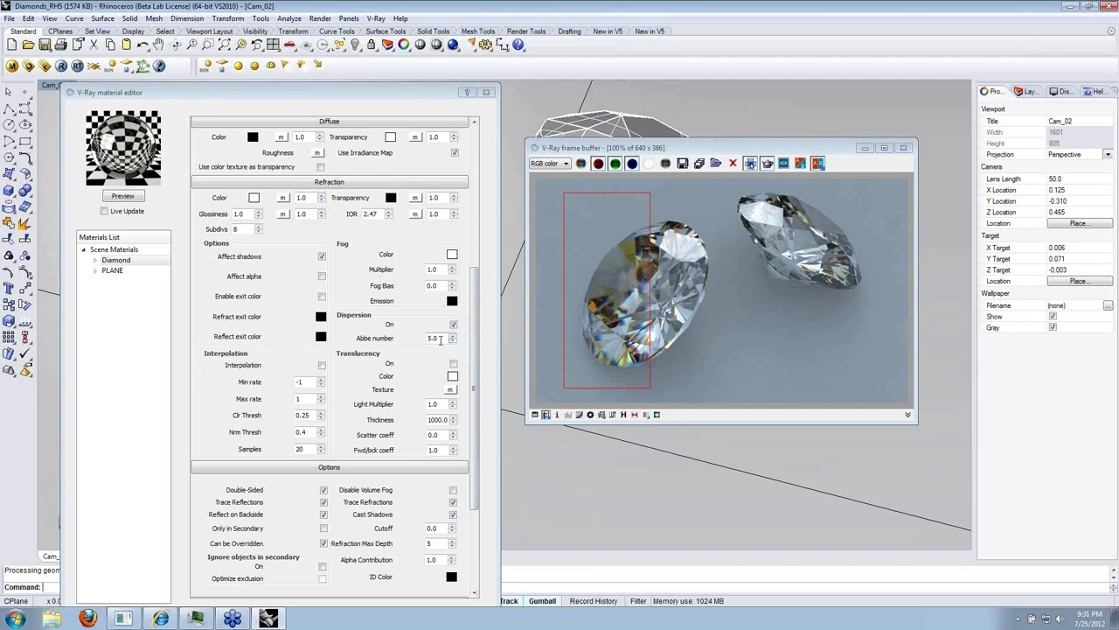
Set the Diamond material's Abbe number to 1, mark a render region over the larger diamond's other half and re-render it.
double_click(441, 338)
type("1")
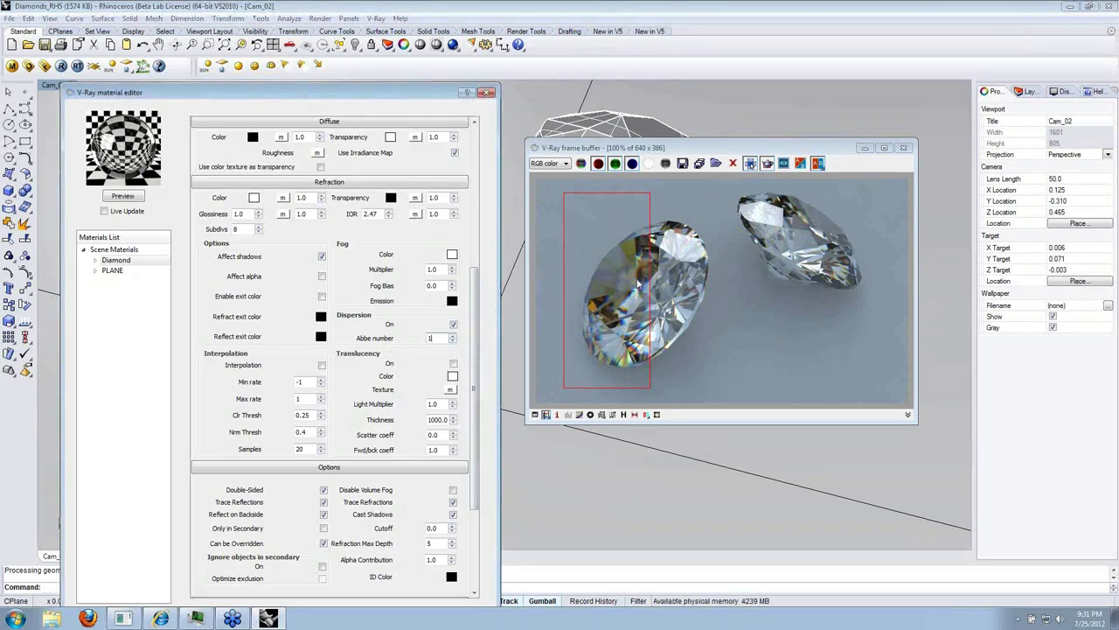
left_click_drag(699, 196, 638, 382)
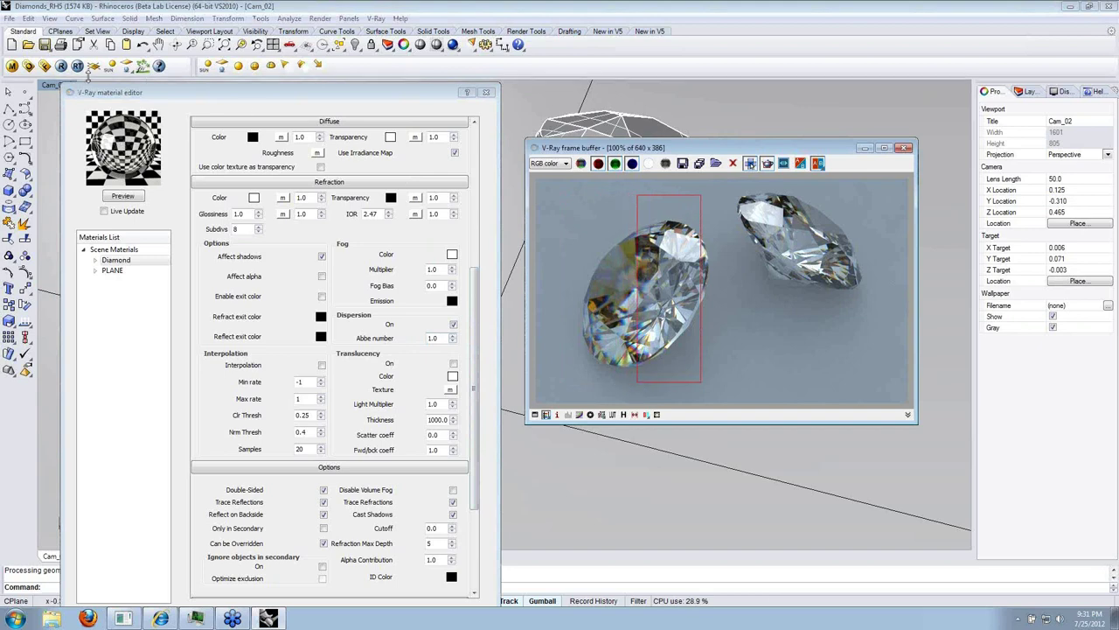
left_click(60, 66)
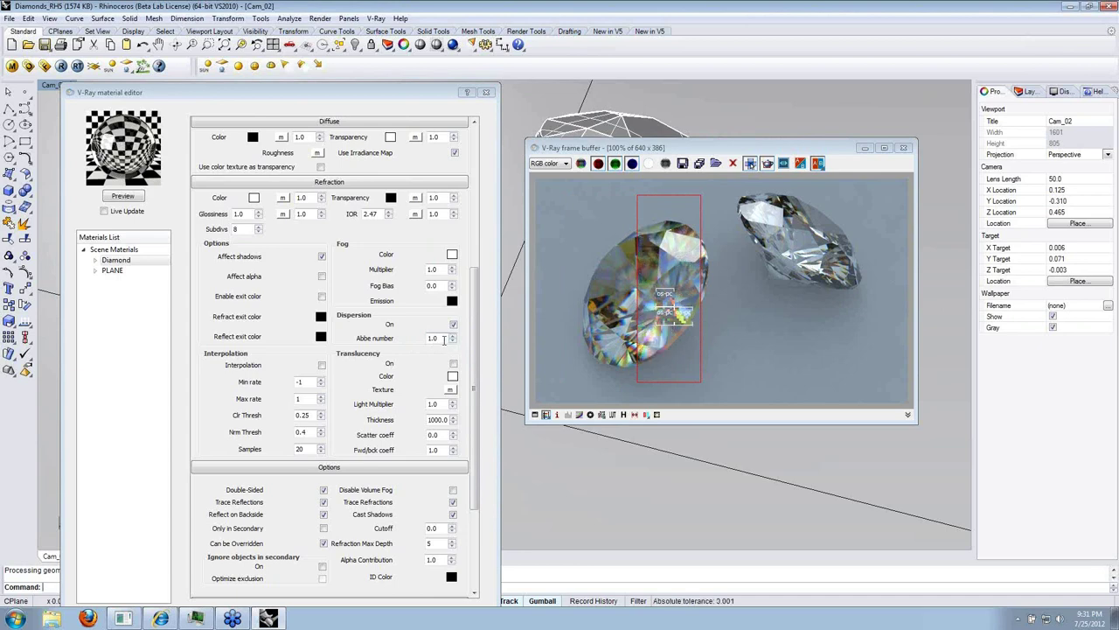
Set the Abbe number to 100, move the render region back over the larger diamond's first half and re-render it.
double_click(439, 338)
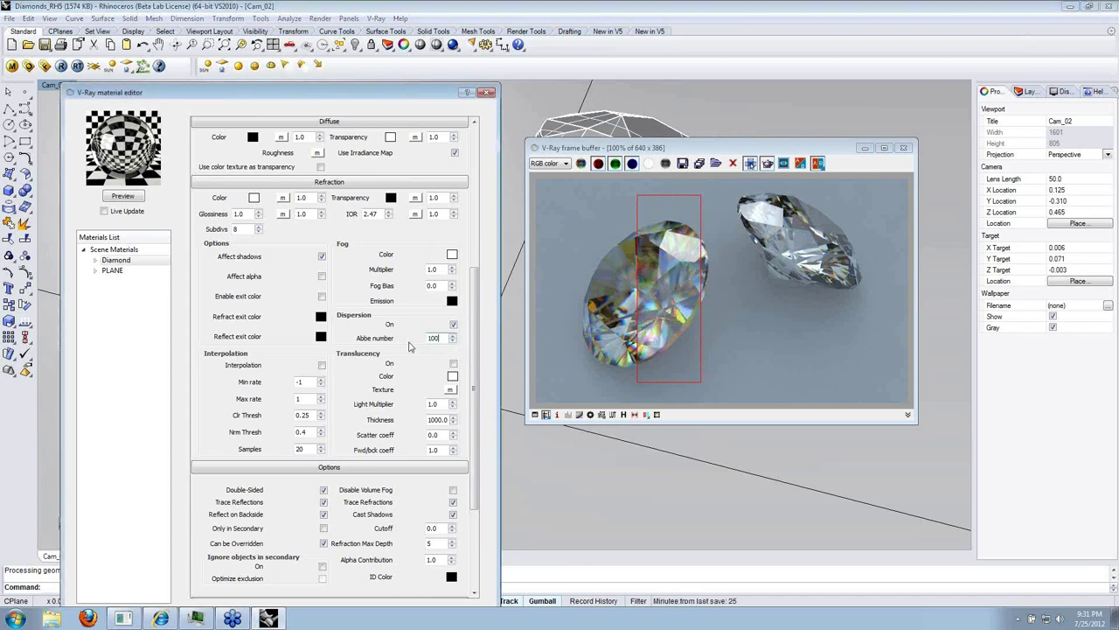
type("100")
key("Return")
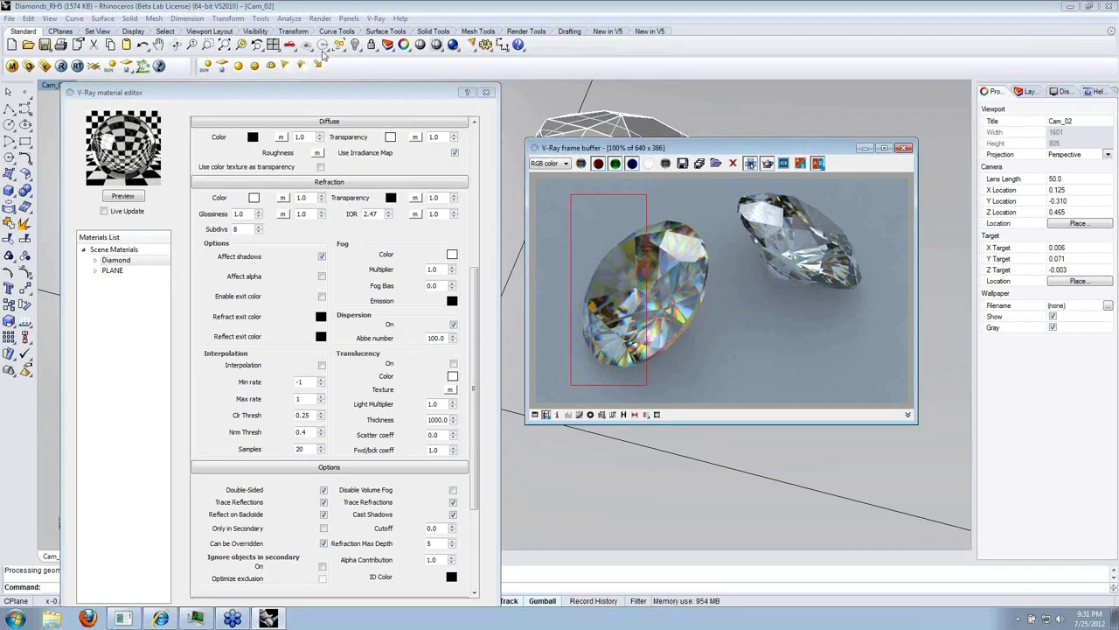
left_click(61, 66)
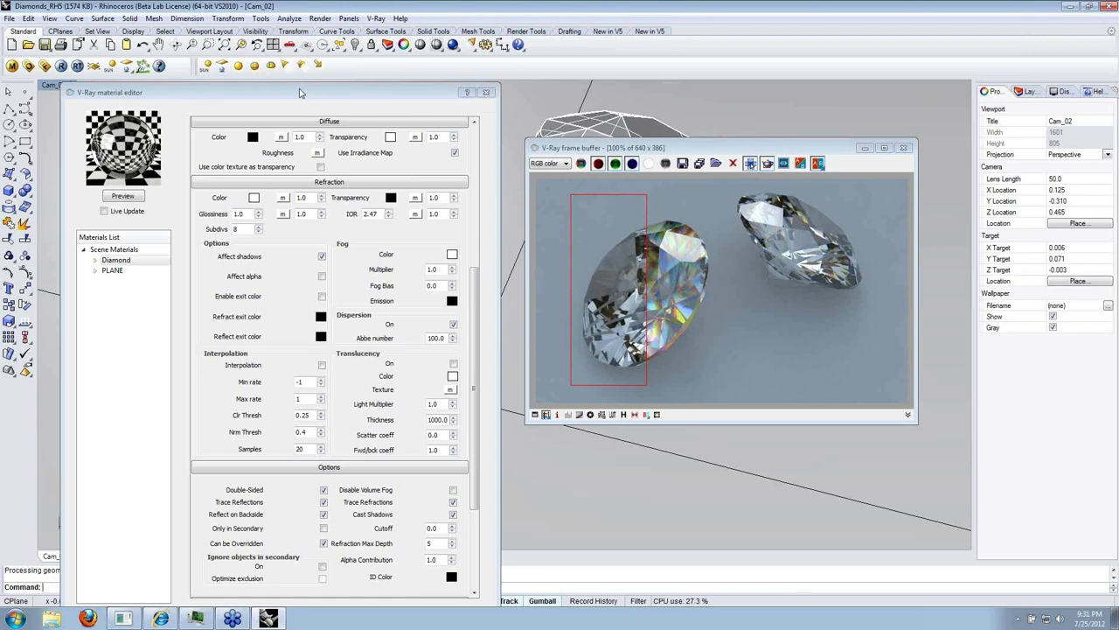
Close the V-Ray frame buffer and the material editor.
mouse_move(303, 83)
left_mouse_down()
mouse_move(297, 108)
mouse_move(306, 103)
left_mouse_up()
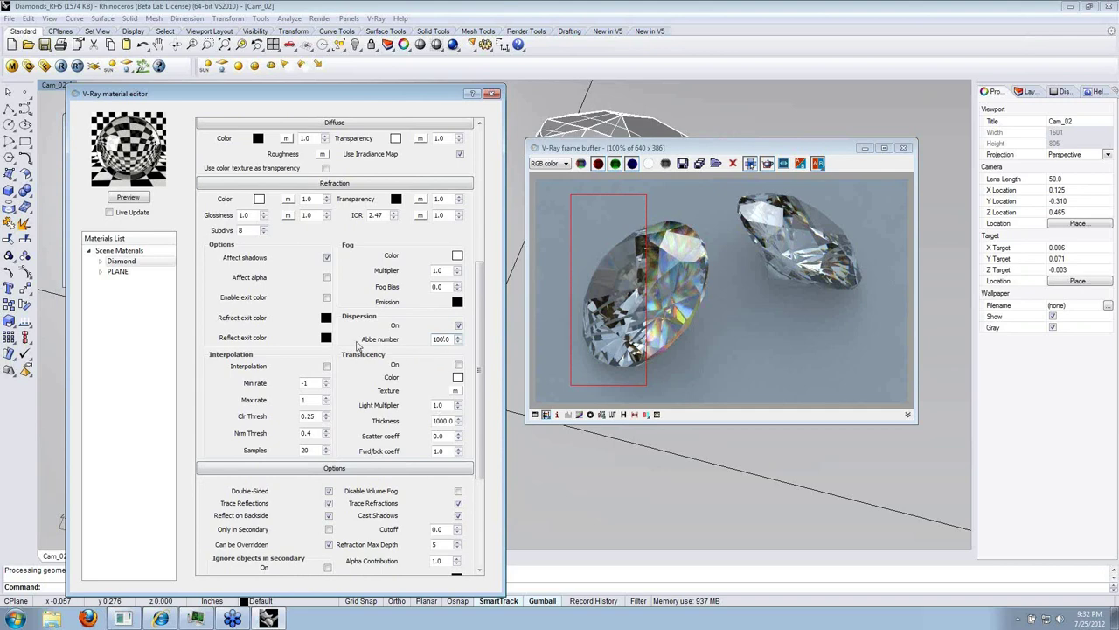
left_click_drag(449, 341, 419, 339)
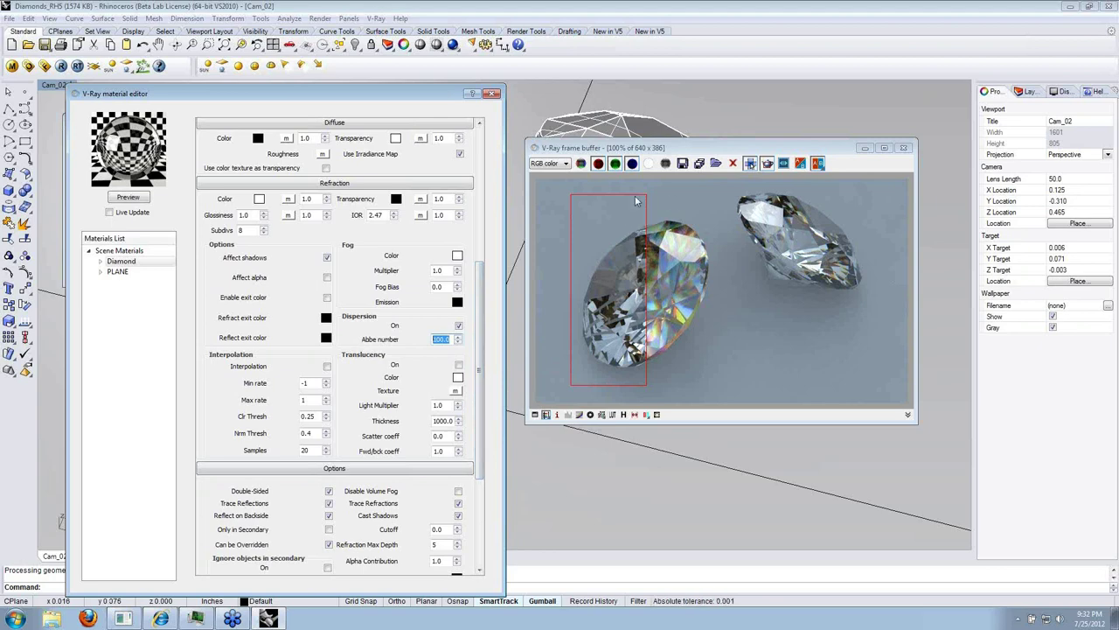
left_click(534, 147)
left_click(555, 232)
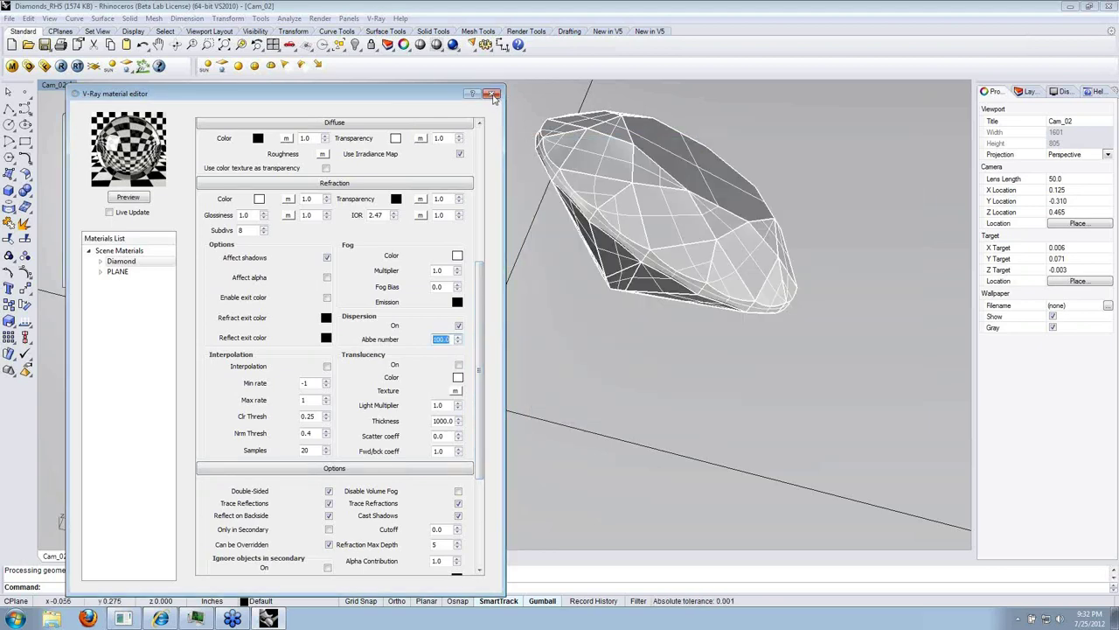
left_click(493, 93)
Open the ShaverAniso_RH5 model from the 003_Materials_Anisotropy folder without saving the diamond scene.
left_click(28, 45)
left_click(570, 334)
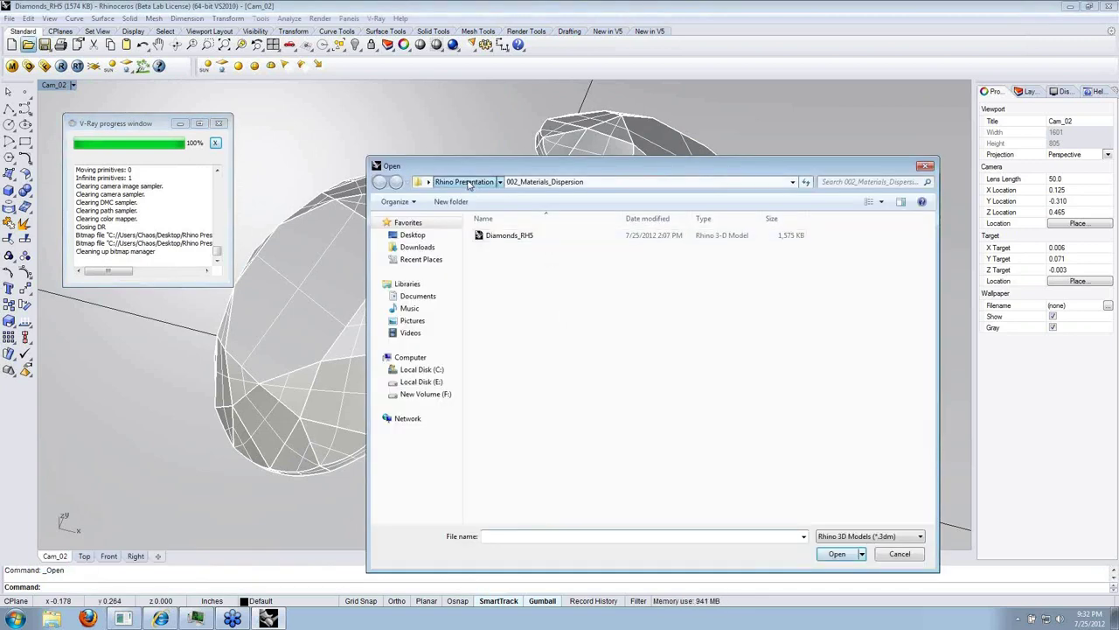
left_click(468, 184)
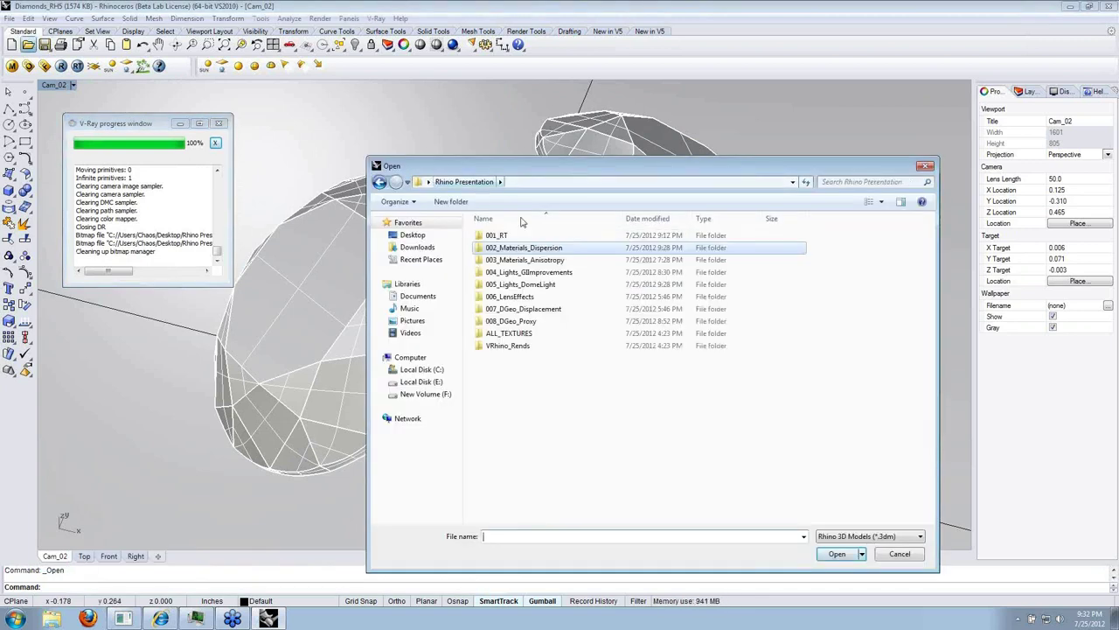
double_click(524, 264)
double_click(584, 262)
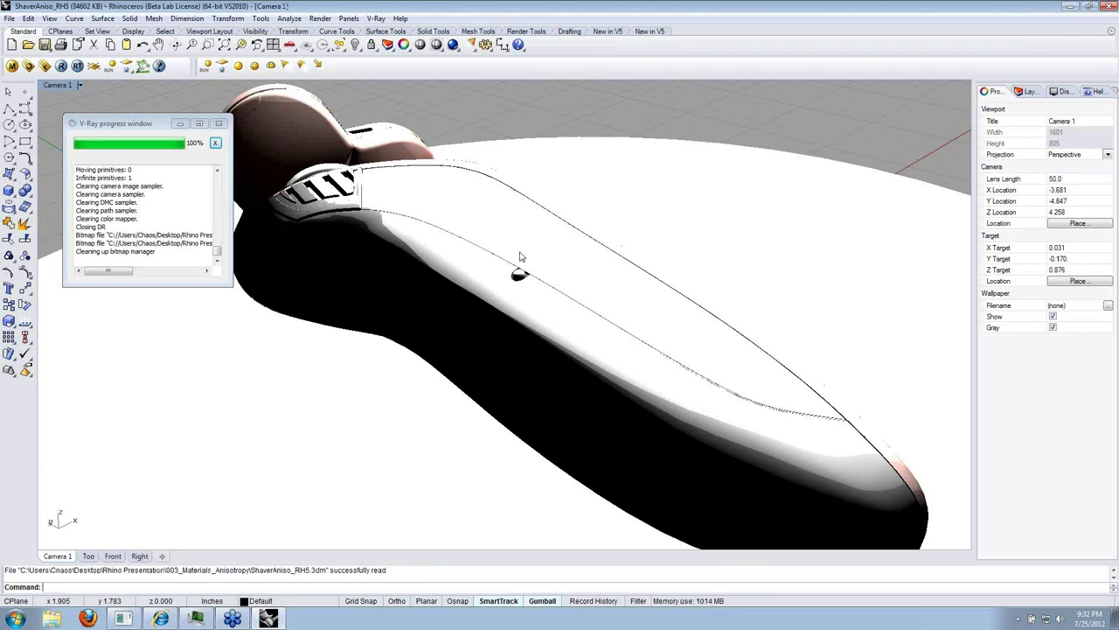
Select the shaver's upper grip surface, start a V-Ray RT render and turn off region rendering to show the full frame.
left_click(490, 232)
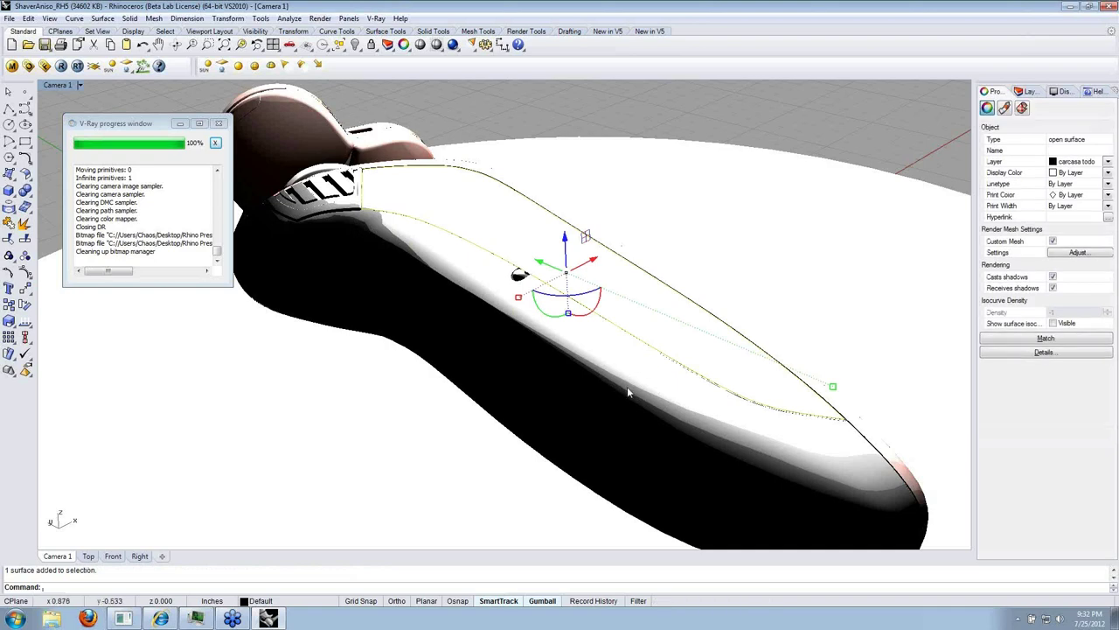
left_click(61, 68)
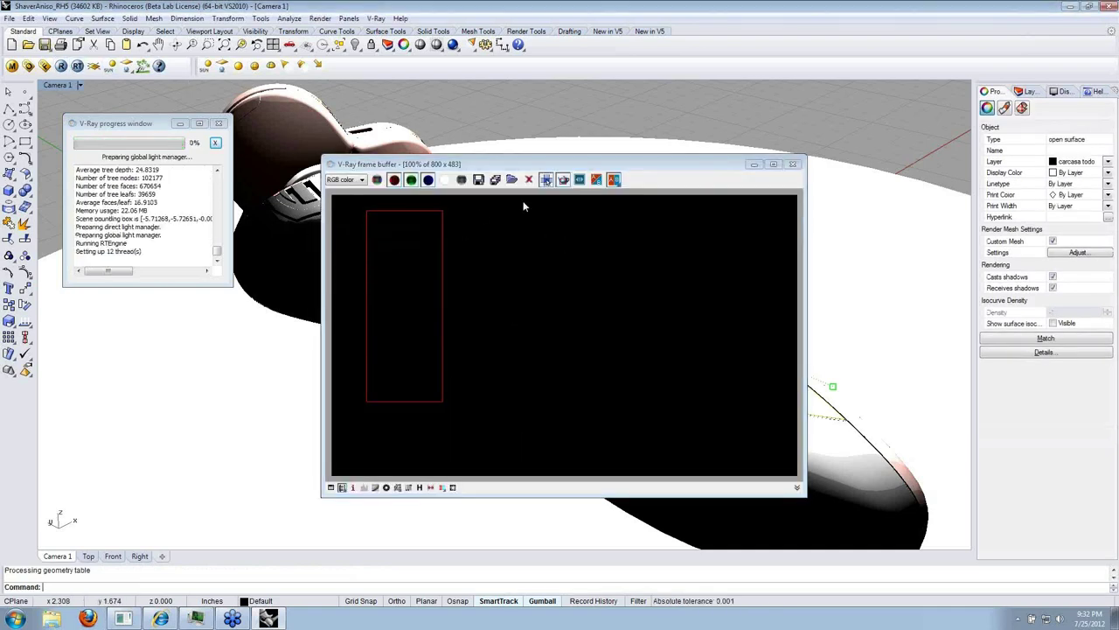
left_click(563, 179)
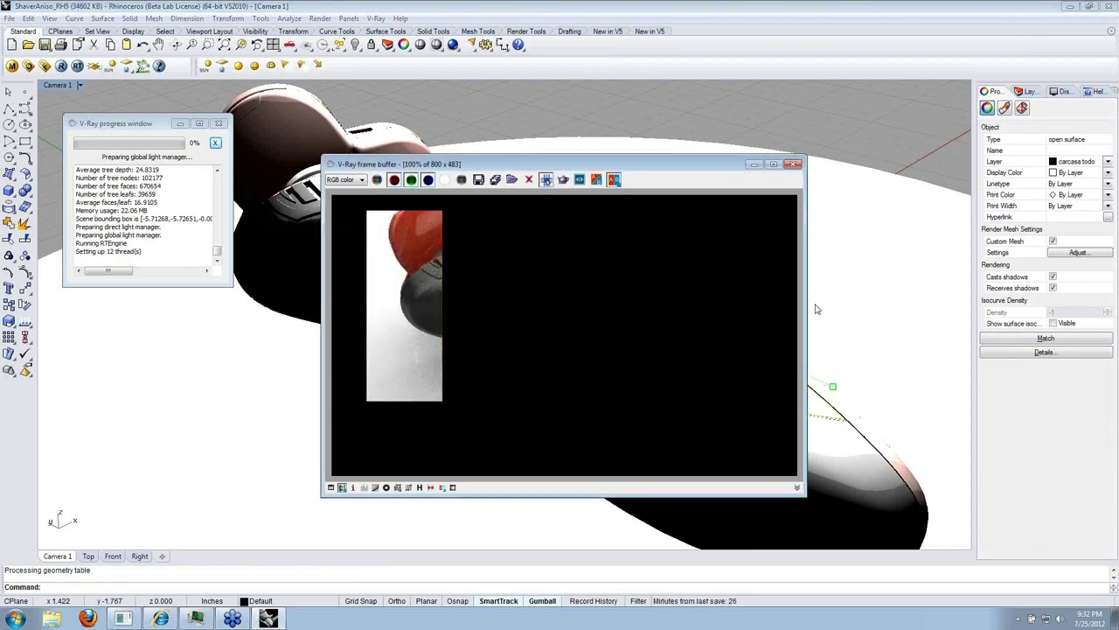
left_click(109, 68)
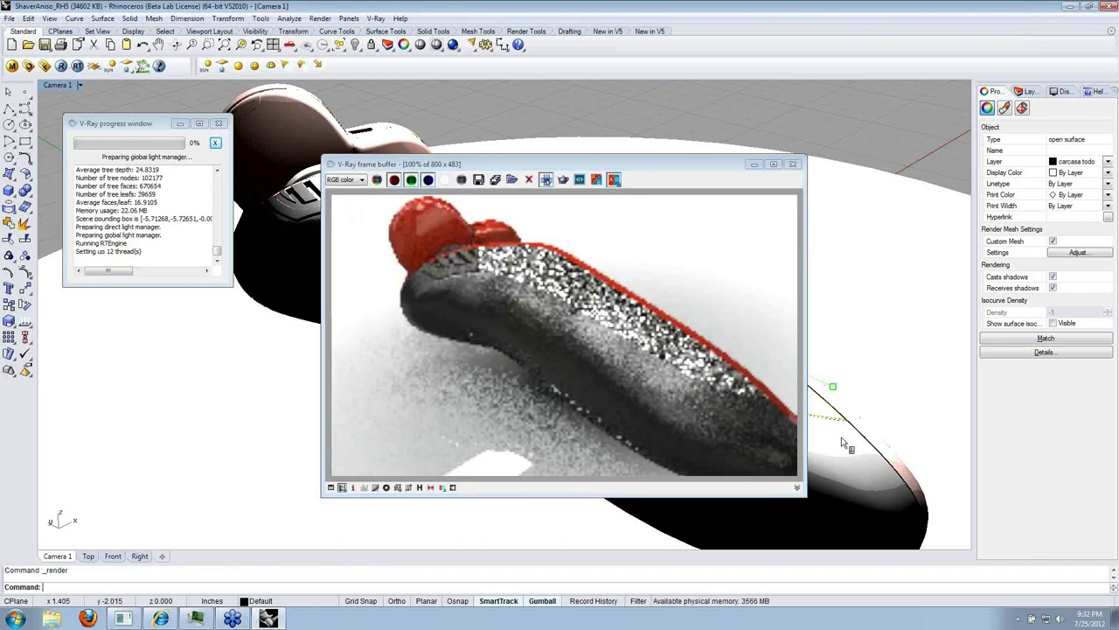
Examine the patterned grip surface up close in the live RT render, with the frame buffer moved aside.
right_click_drag(835, 463, 700, 372)
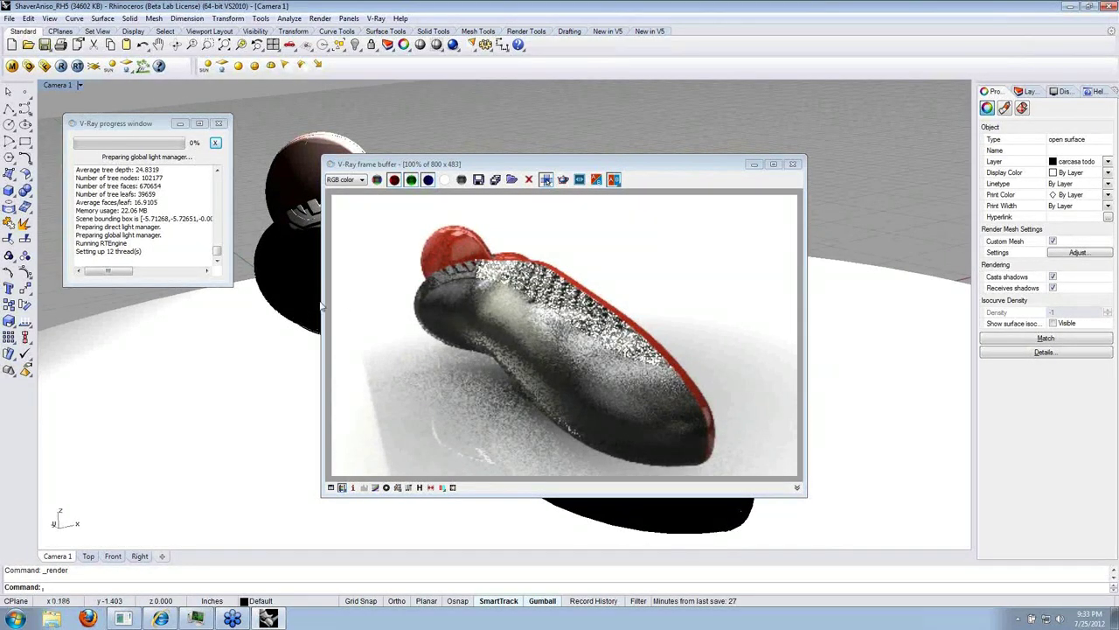
scroll(315, 298, "up", 4)
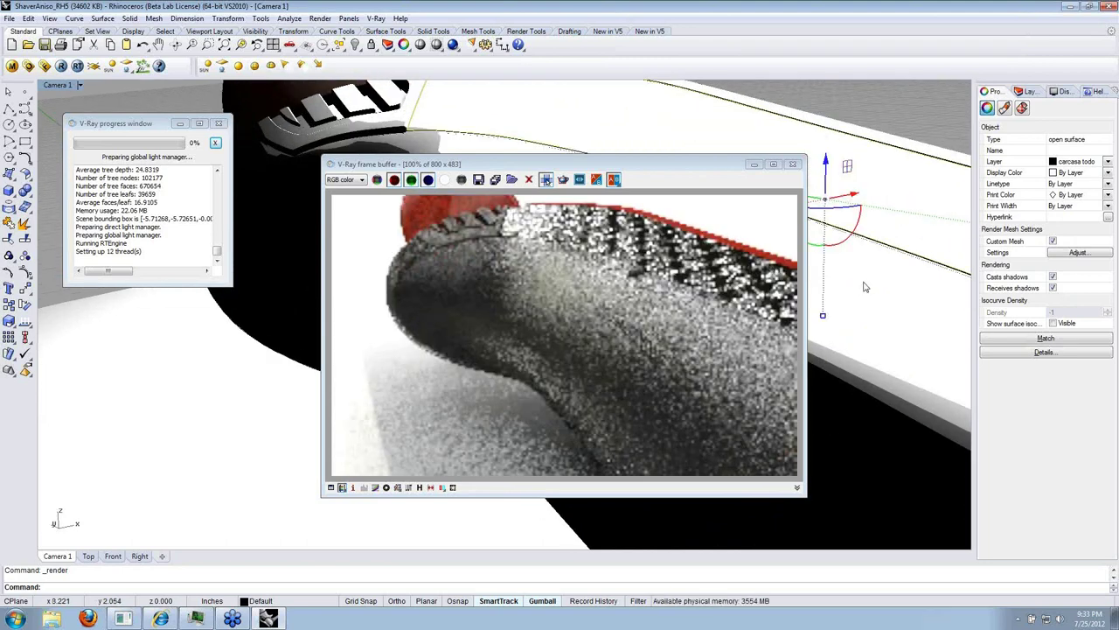
right_click_drag(862, 285, 593, 166)
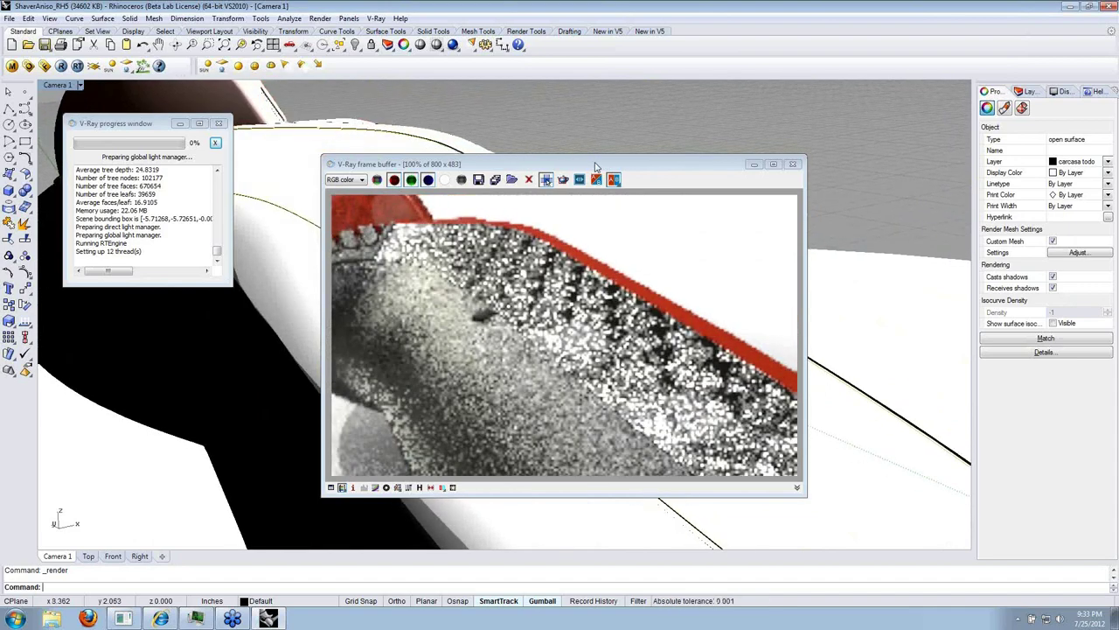
left_click_drag(594, 166, 742, 114)
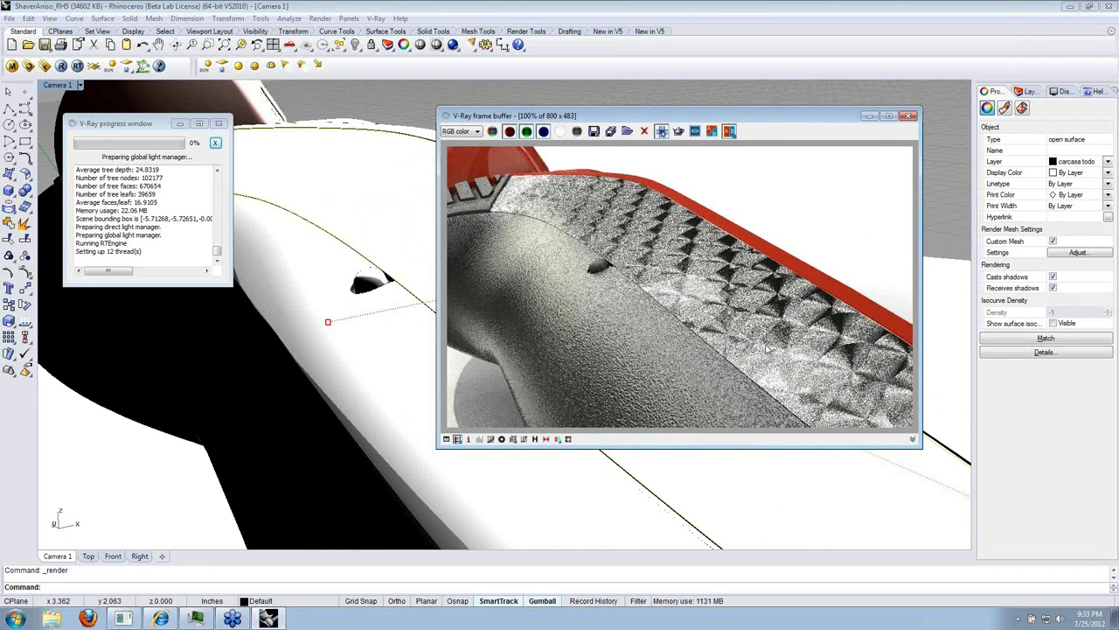
left_click_drag(607, 117, 650, 95)
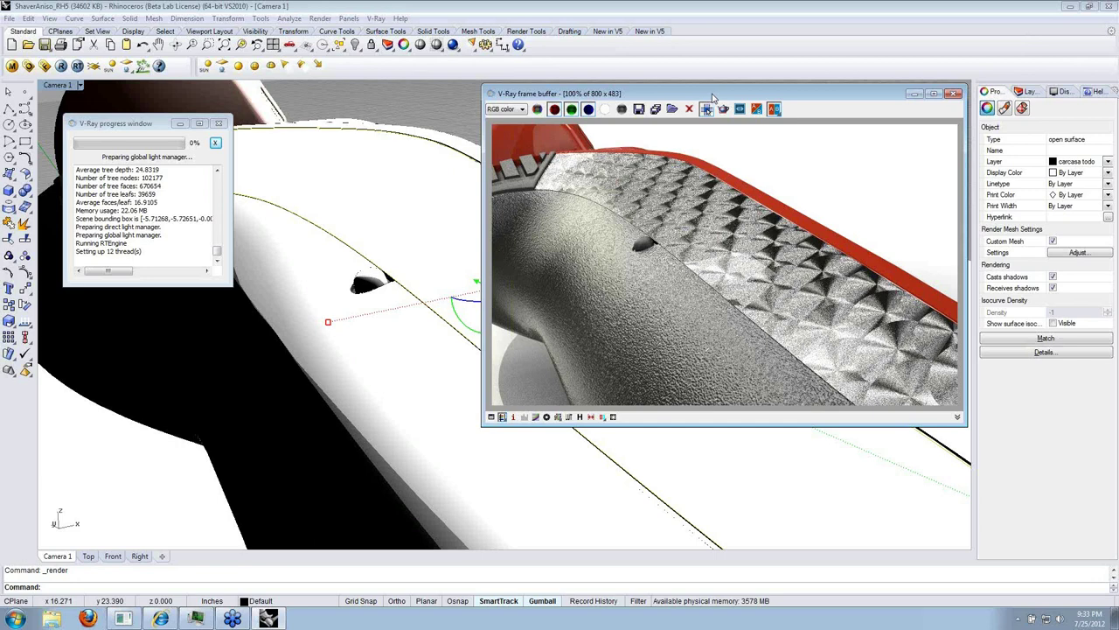
left_click_drag(713, 98, 699, 111)
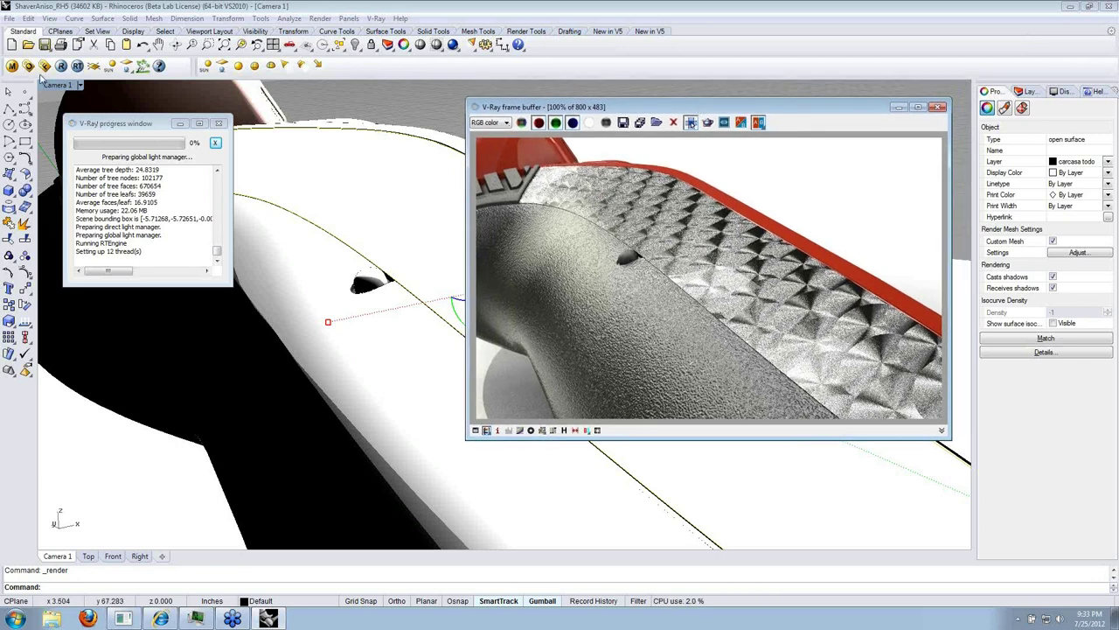
Check which material is assigned to the shaver's grip surface and open the CARBON material in the V-Ray material editor.
left_click(12, 66)
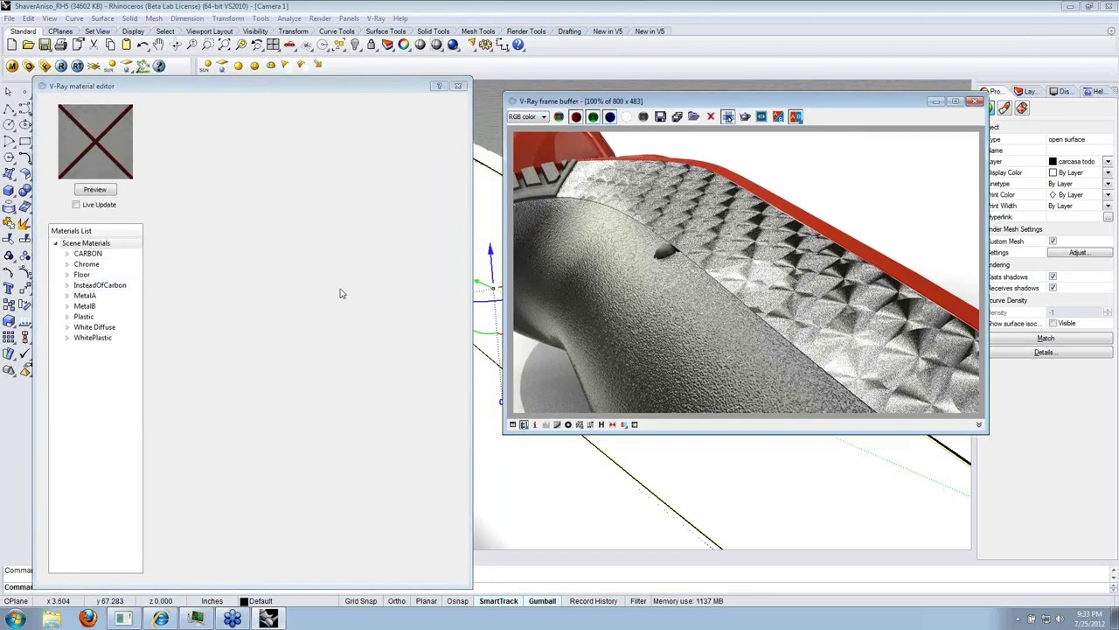
left_click(716, 461)
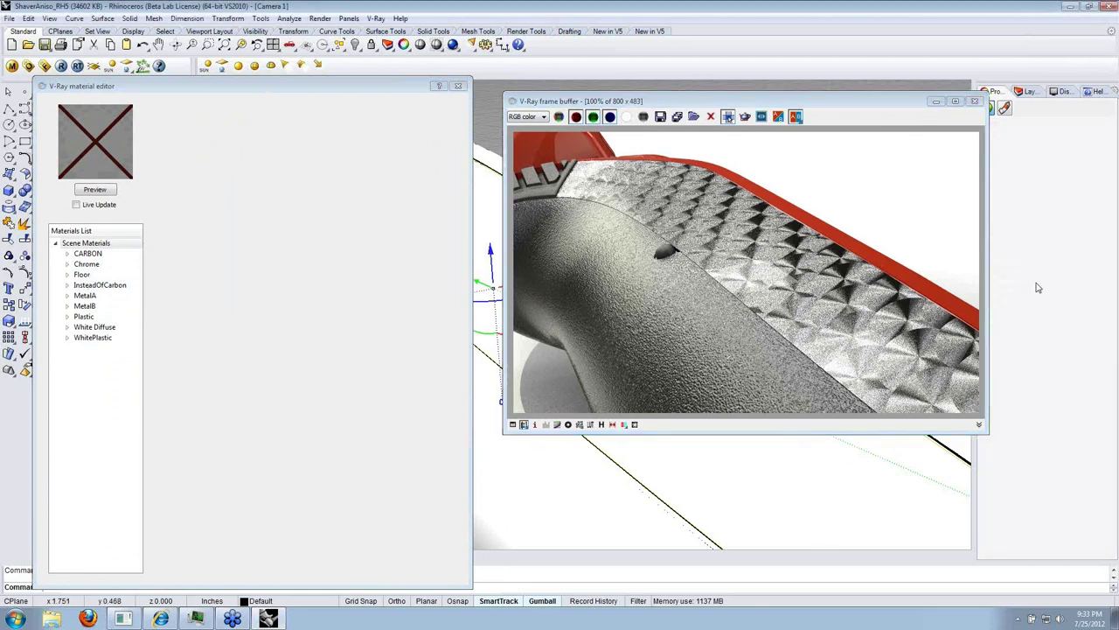
left_click(1005, 107)
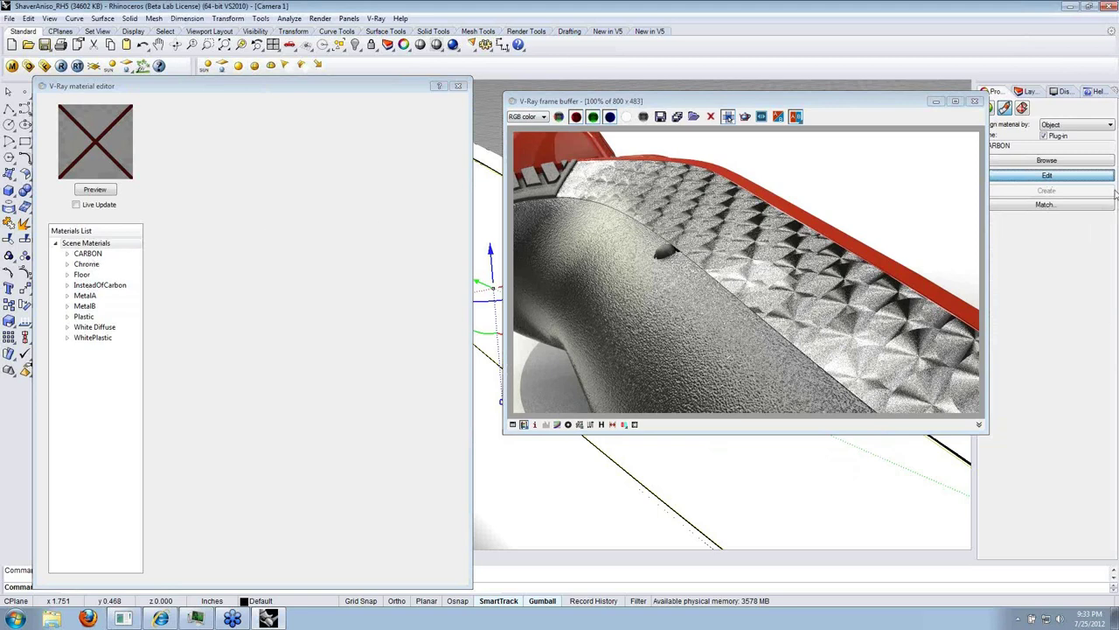
left_click(87, 253)
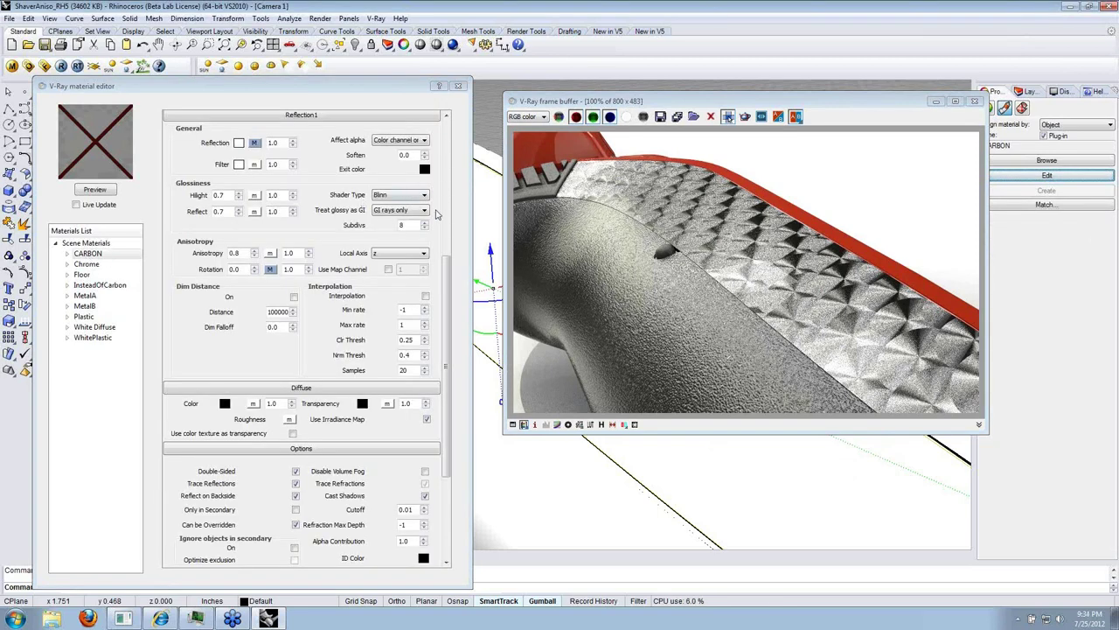
Examine the anisotropy and rotation settings in CARBON's Reflection1 layer and preview the bitmap used as the rotation map.
left_click_drag(443, 278, 450, 220)
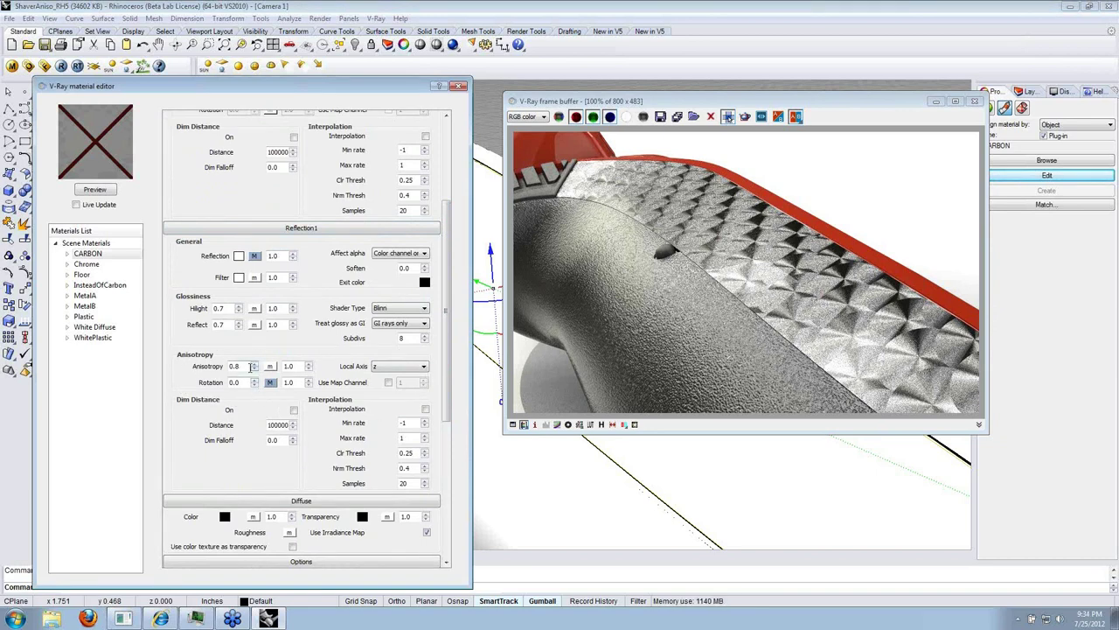
left_click_drag(246, 366, 226, 372)
left_click(231, 382)
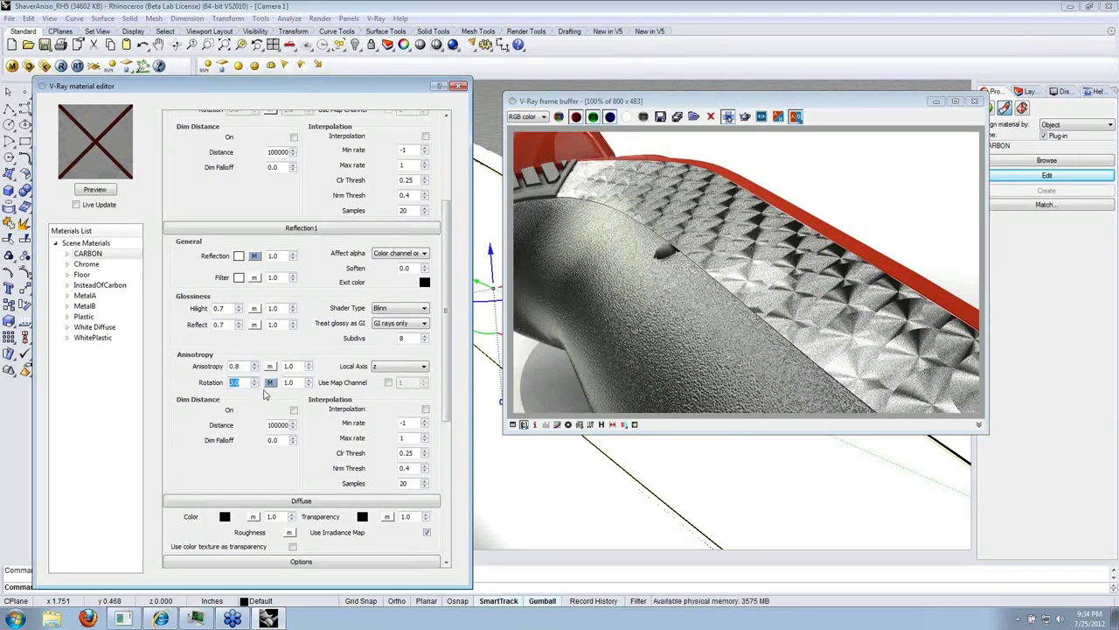
left_click(271, 384)
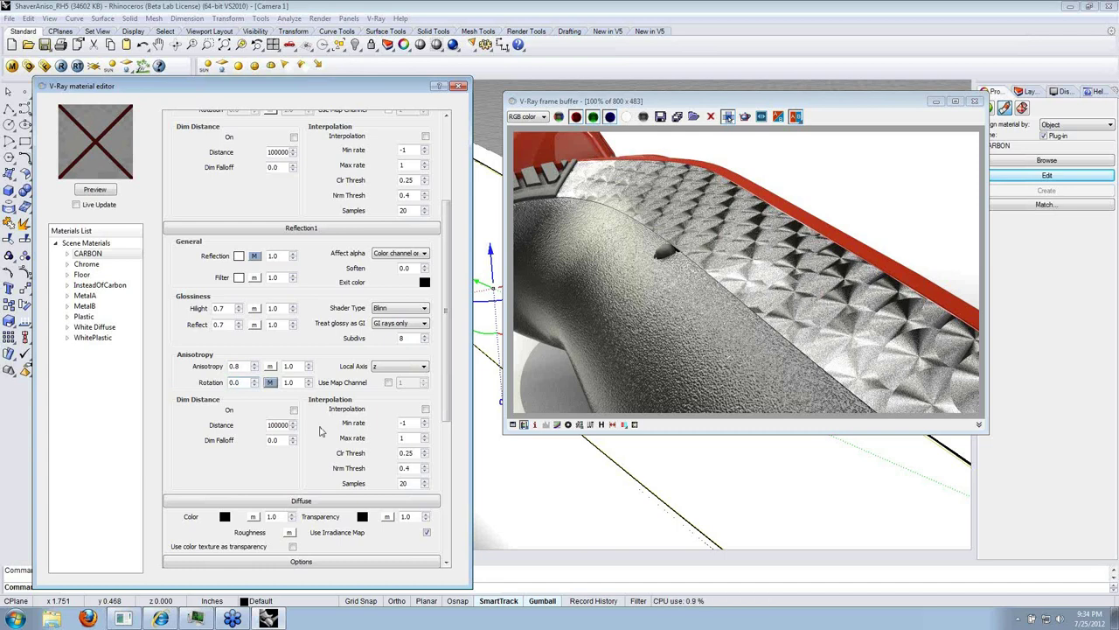
left_click_drag(499, 167, 197, 163)
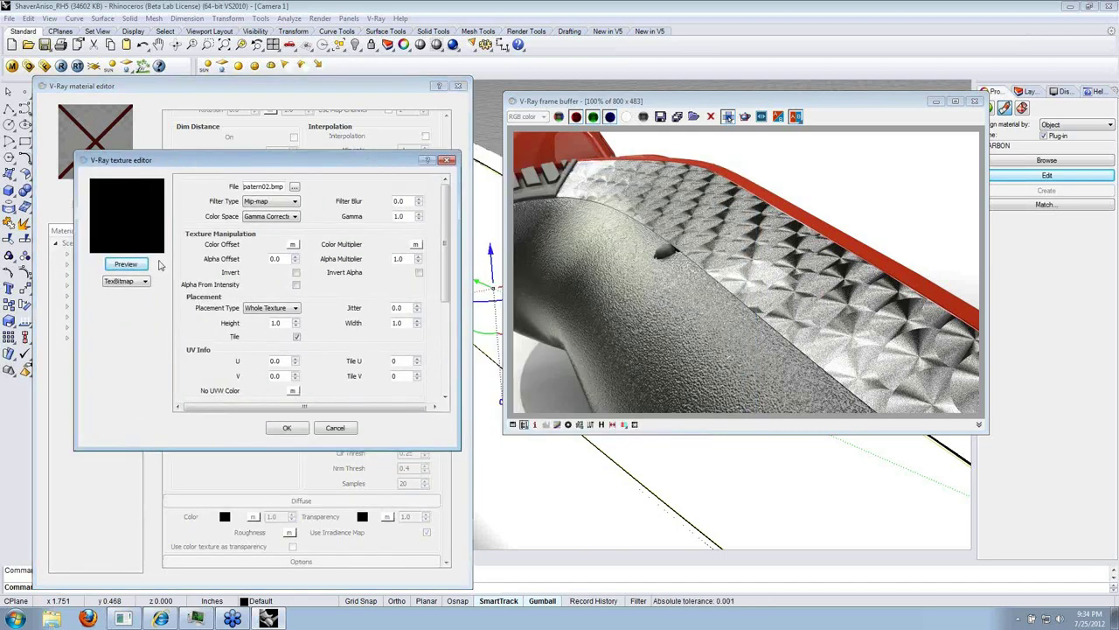
left_click(123, 264)
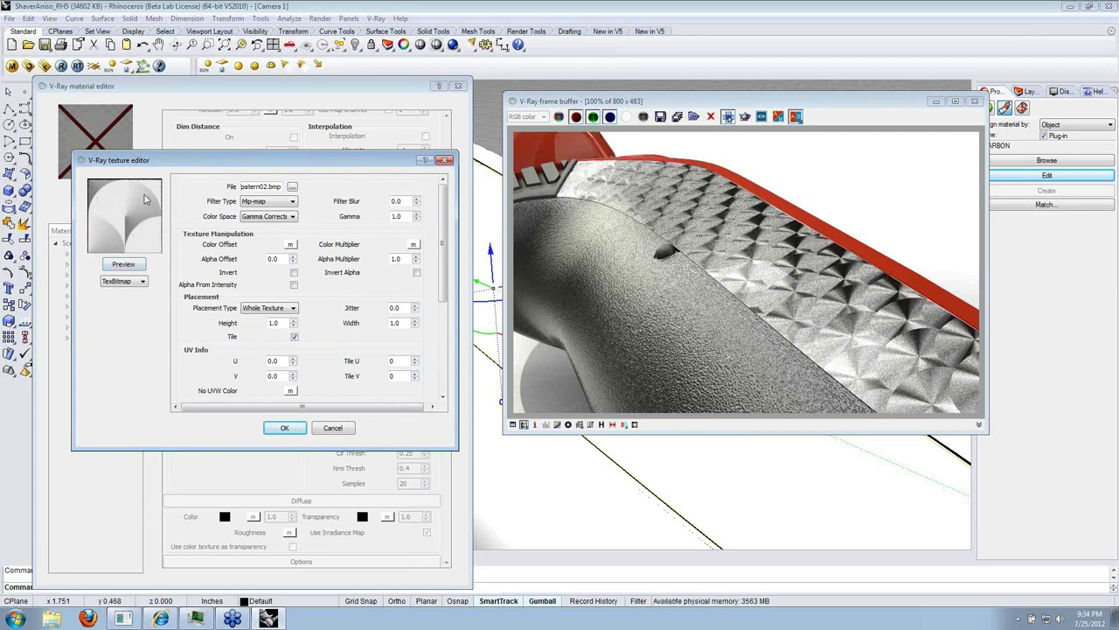
Switch to Windows Explorer and locate the patern02 bitmap in the ALL_TEXTURES folder inside Rhino Presentation on the desktop.
left_click(52, 619)
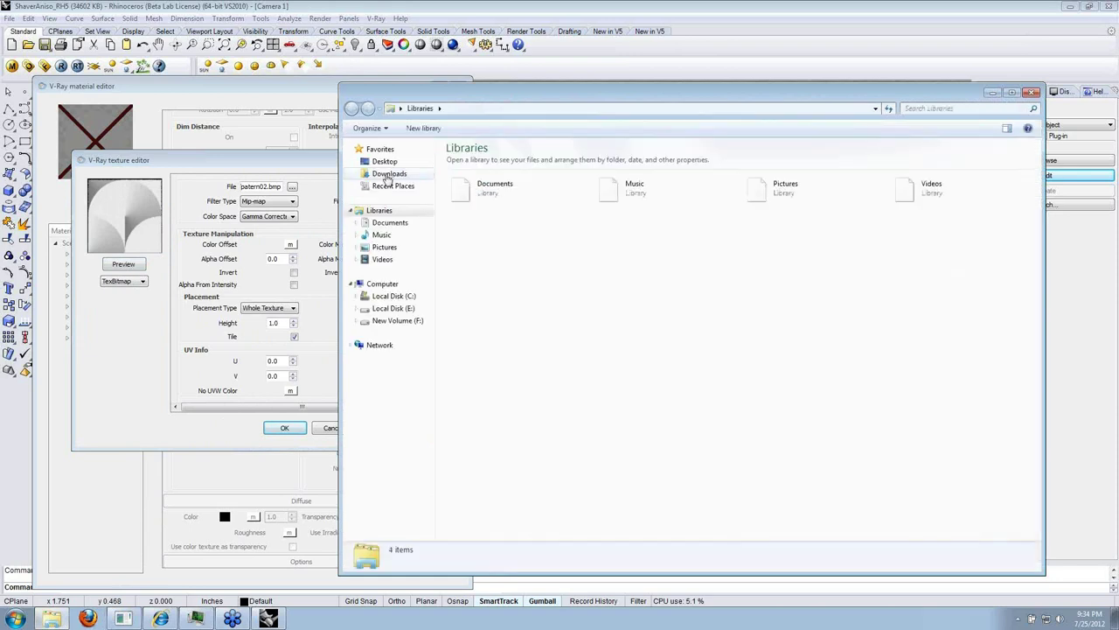
left_click(385, 161)
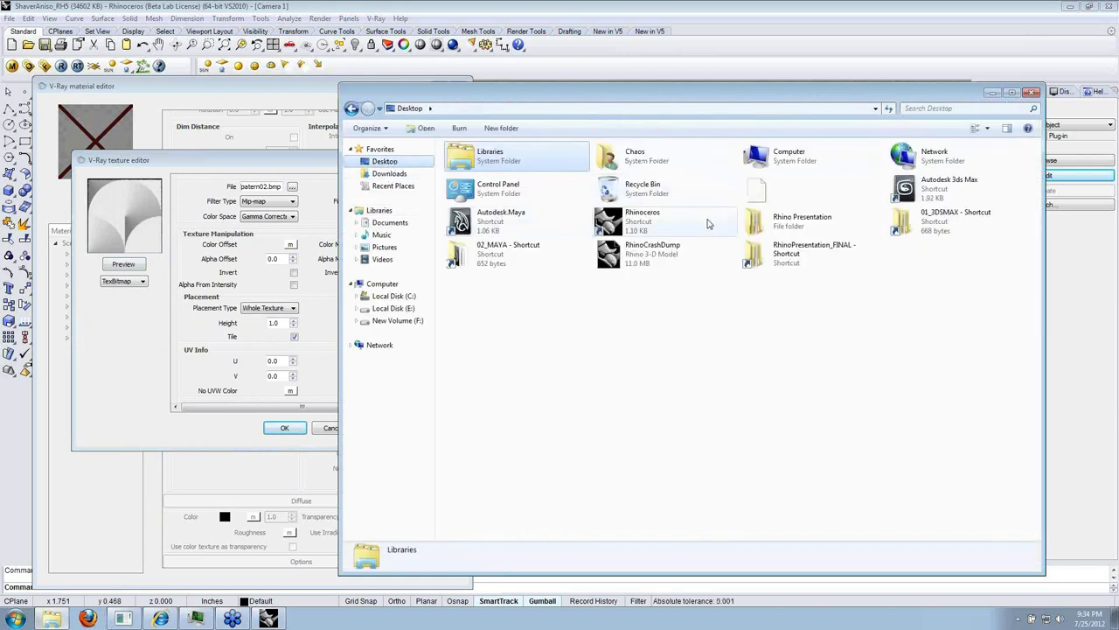
double_click(754, 224)
double_click(615, 260)
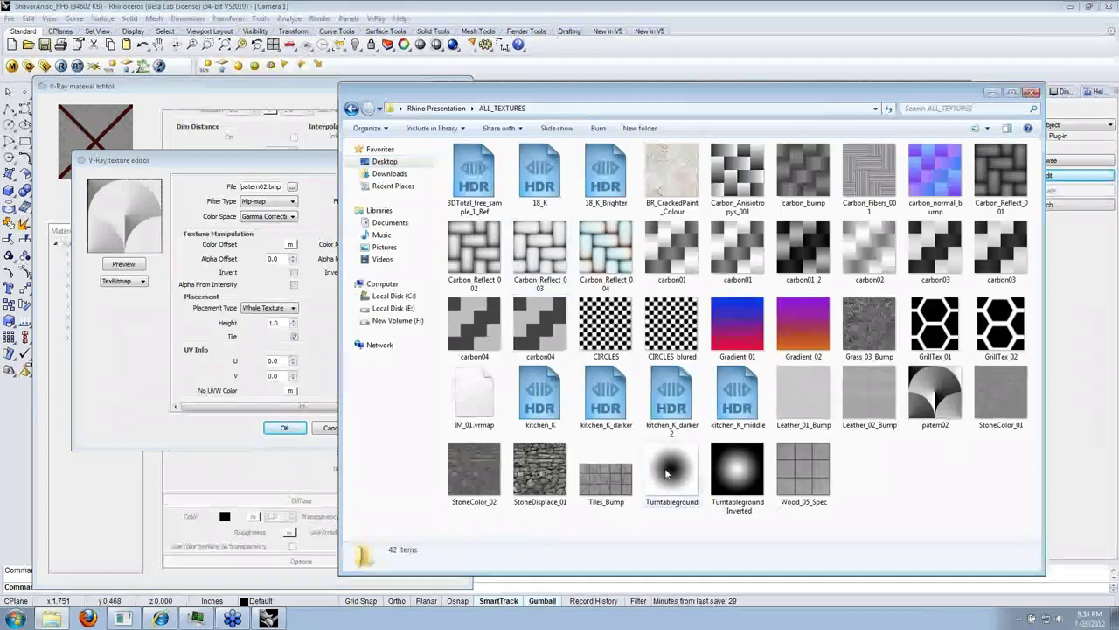
left_click(934, 399)
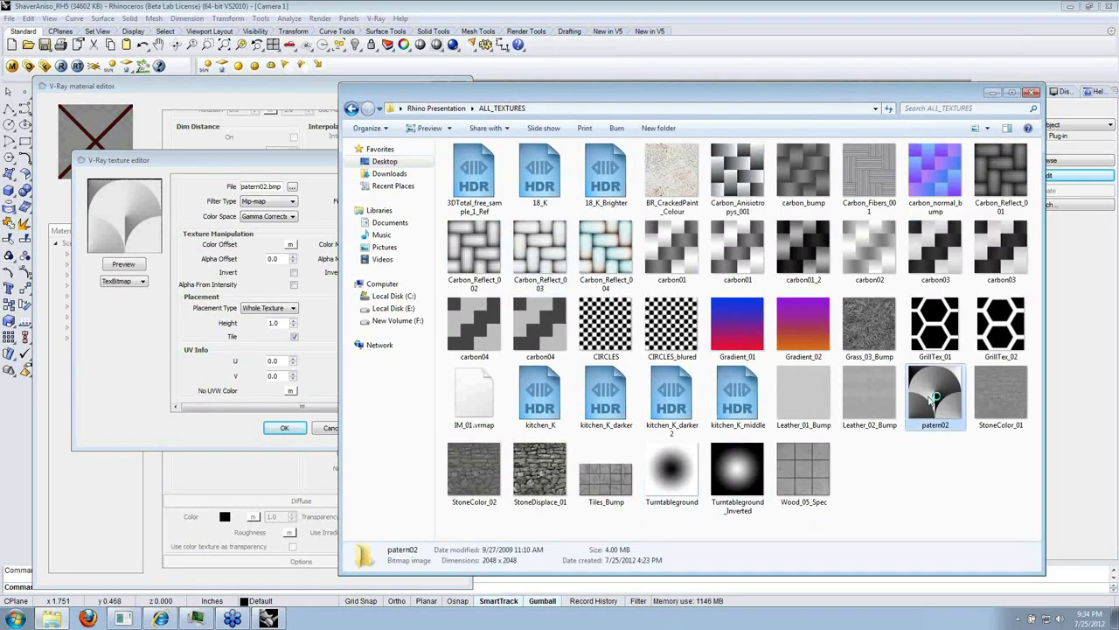
View the patern02 bitmap at full size in the photo viewer, then close the viewer and the ALL_TEXTURES folder.
double_click(933, 397)
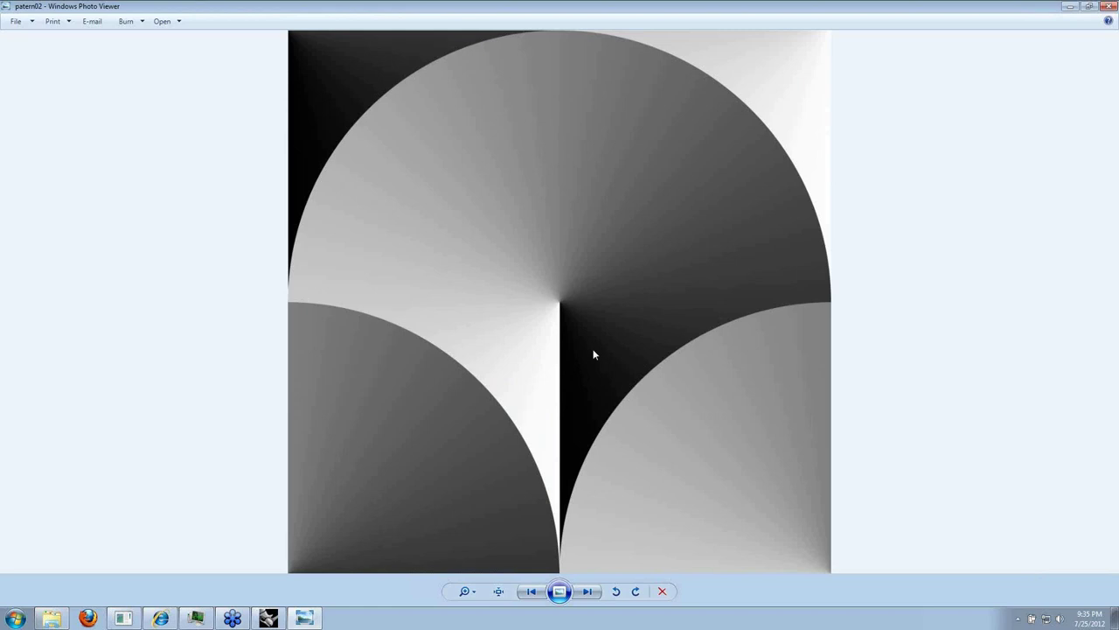
double_click(698, 9)
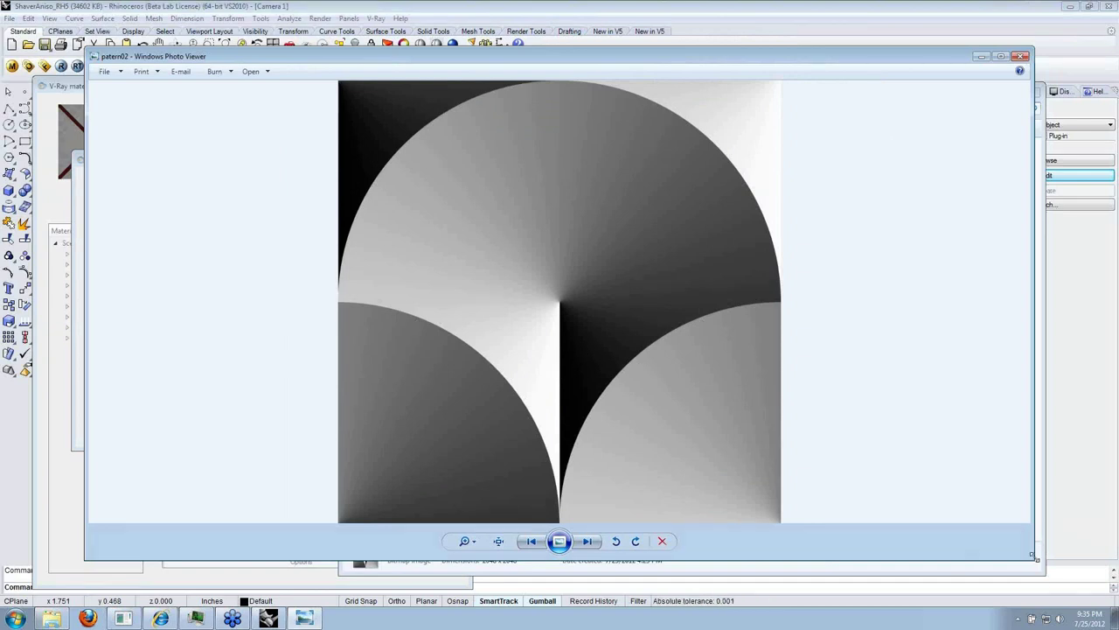
left_click_drag(1032, 554, 841, 562)
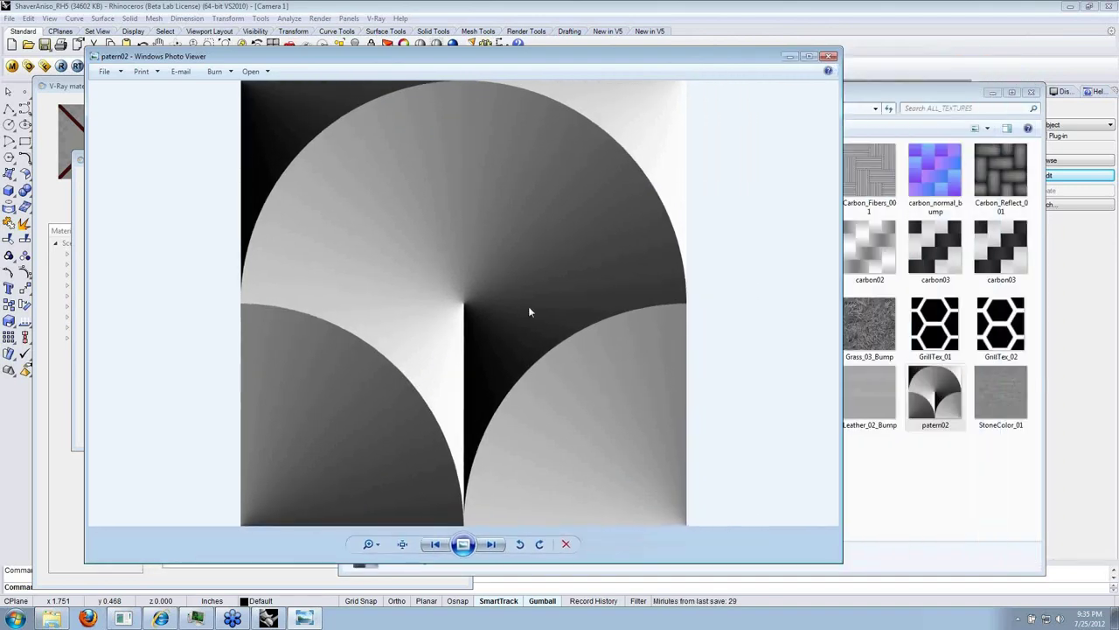
left_click(831, 57)
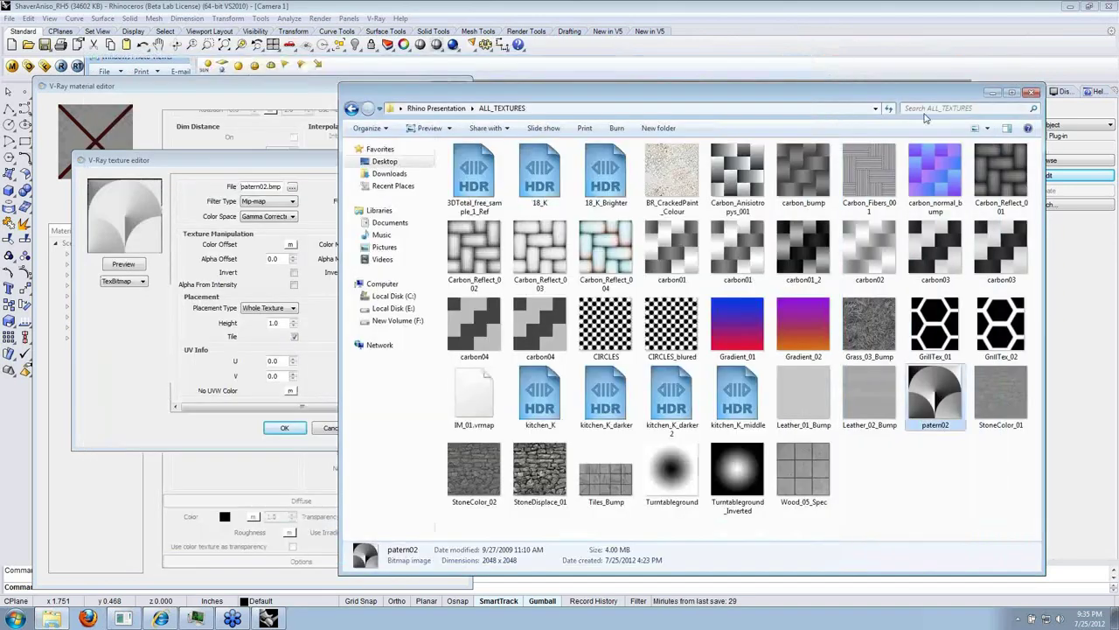
left_click(1032, 93)
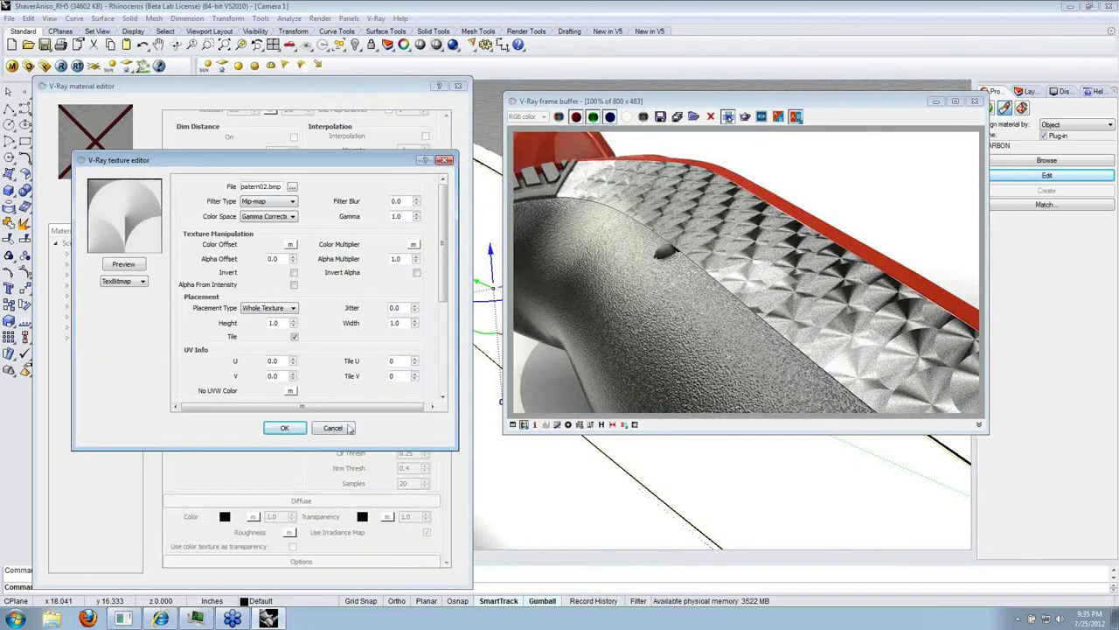
Leave the texture editor and check the anisotropy Local Axis choices in CARBON's upper Reflection layer.
key("Escape")
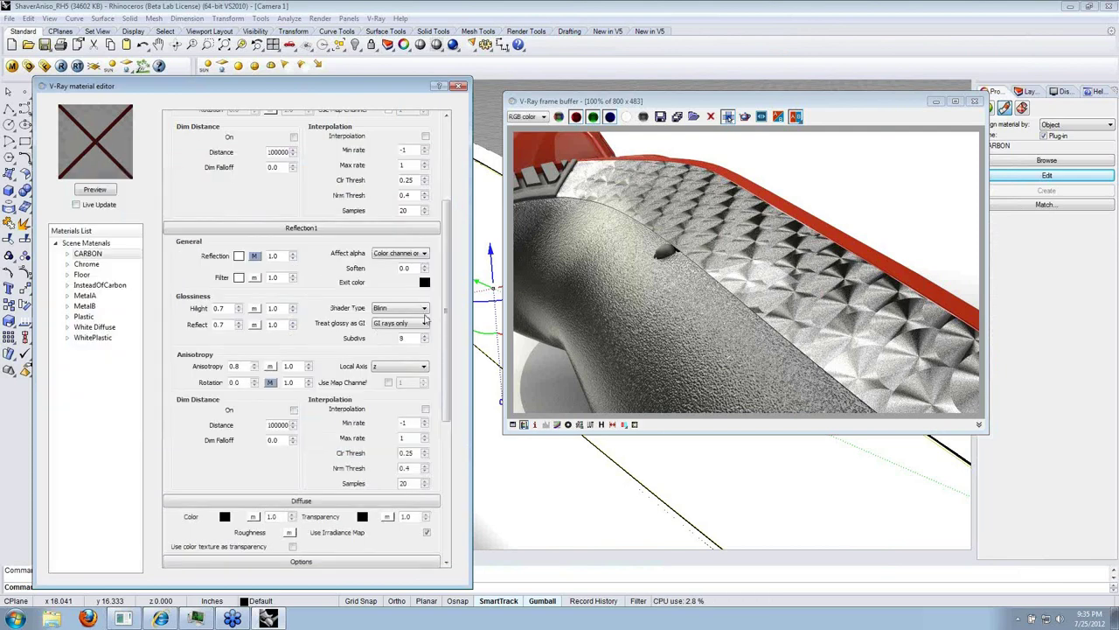
left_click_drag(444, 302, 449, 270)
scroll(429, 273, "up", 3)
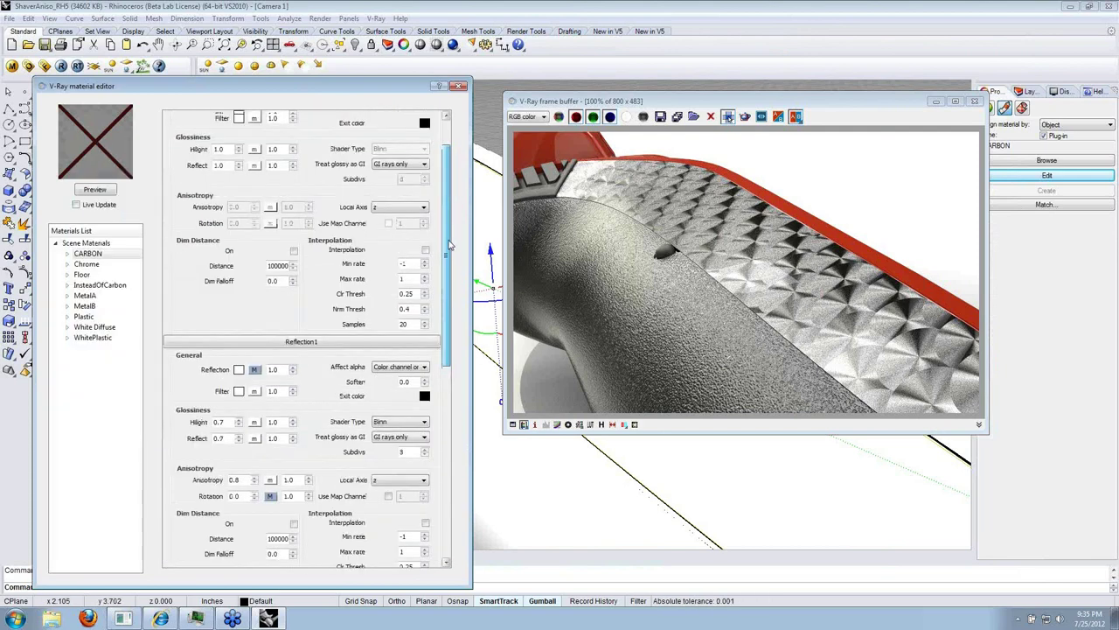
left_click(413, 257)
left_click(395, 280)
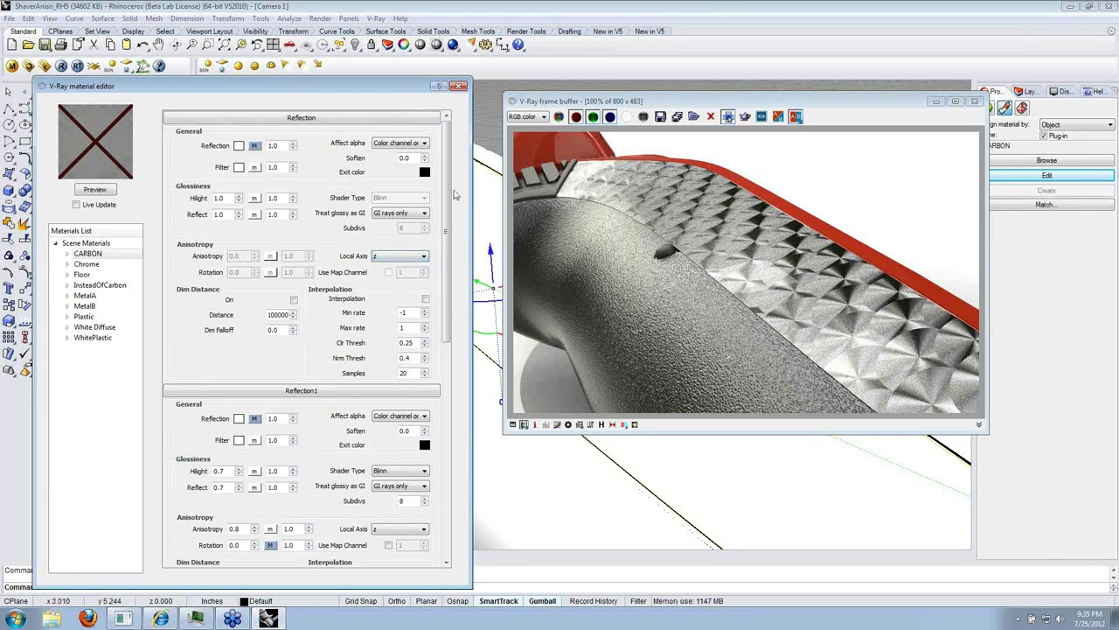
left_click_drag(447, 270, 446, 278)
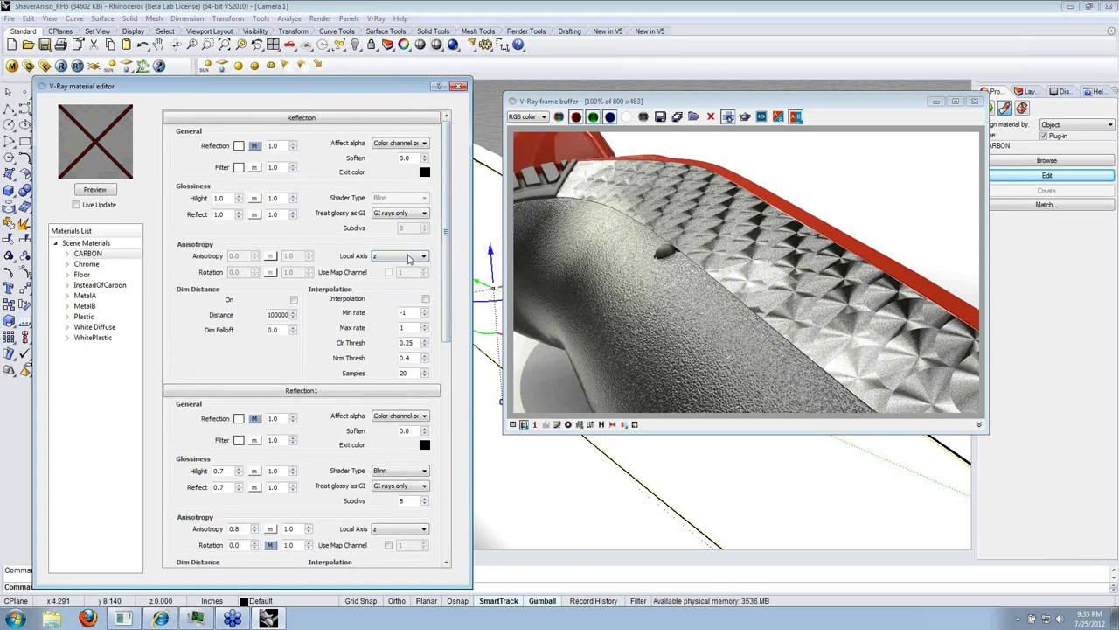
Enable Use Map Channel for the anisotropy of CARBON's Reflection1 layer and close the material editor.
scroll(394, 424, "down", 3)
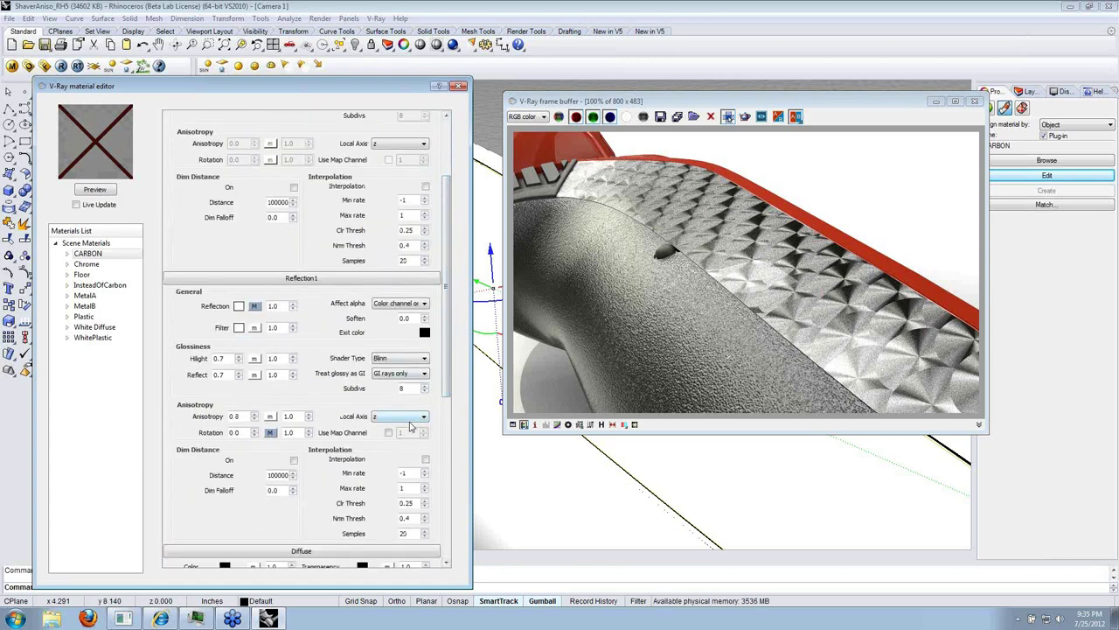
left_click(389, 432)
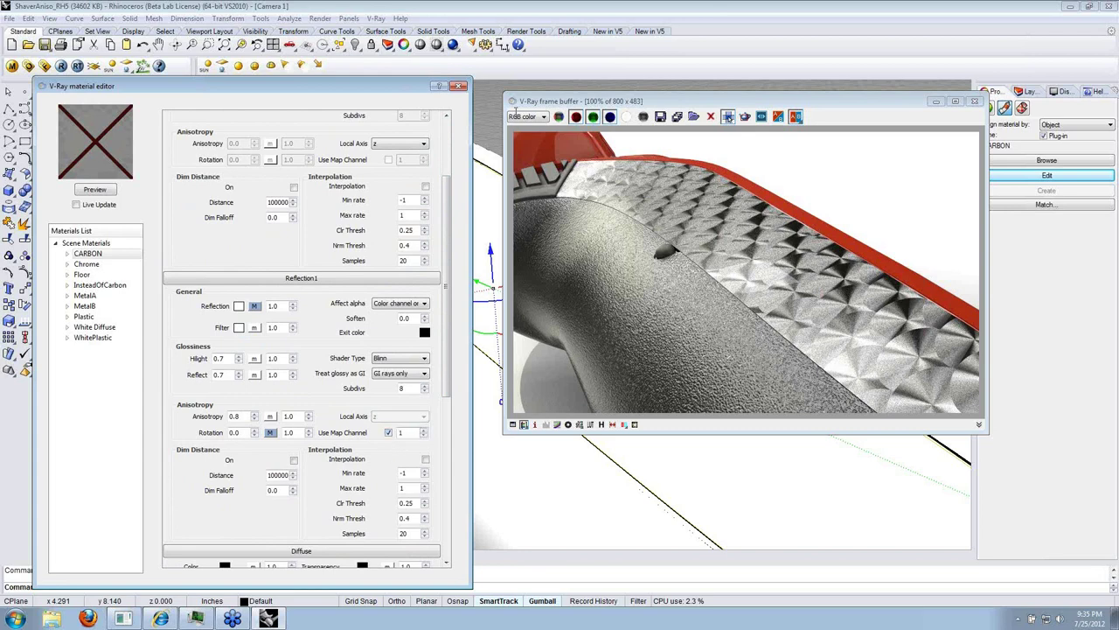
left_click(461, 88)
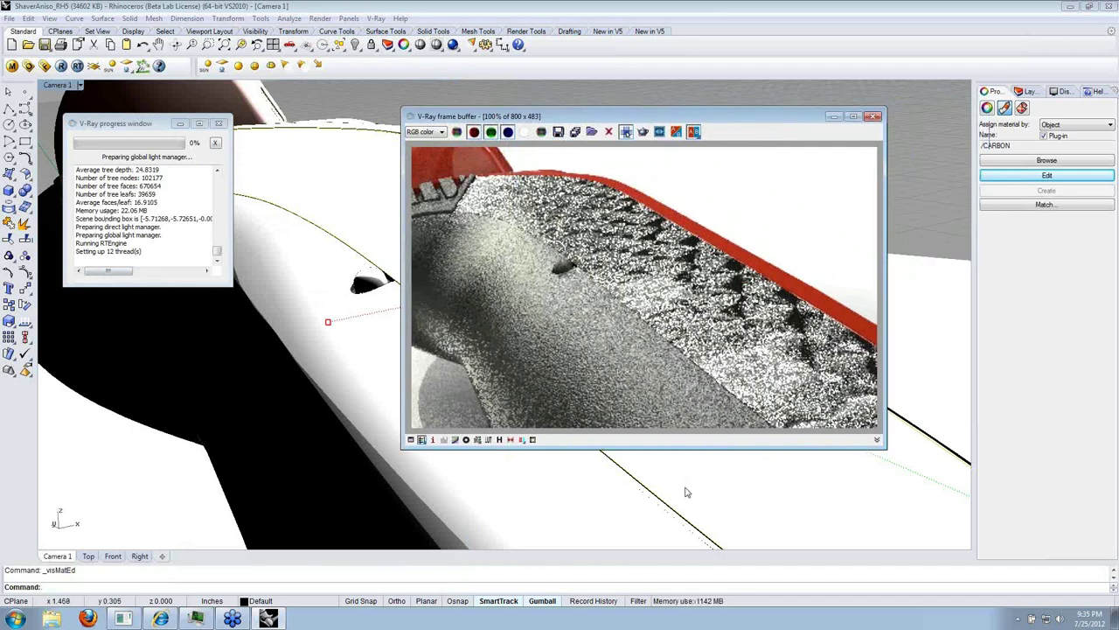
Close the frame buffer and open the AO_Products model from the 004_Lights_GIImprovements folder in Rhino Presentation.
mouse_move(688, 489)
right_mouse_down()
mouse_move(665, 478)
mouse_move(668, 486)
right_mouse_up()
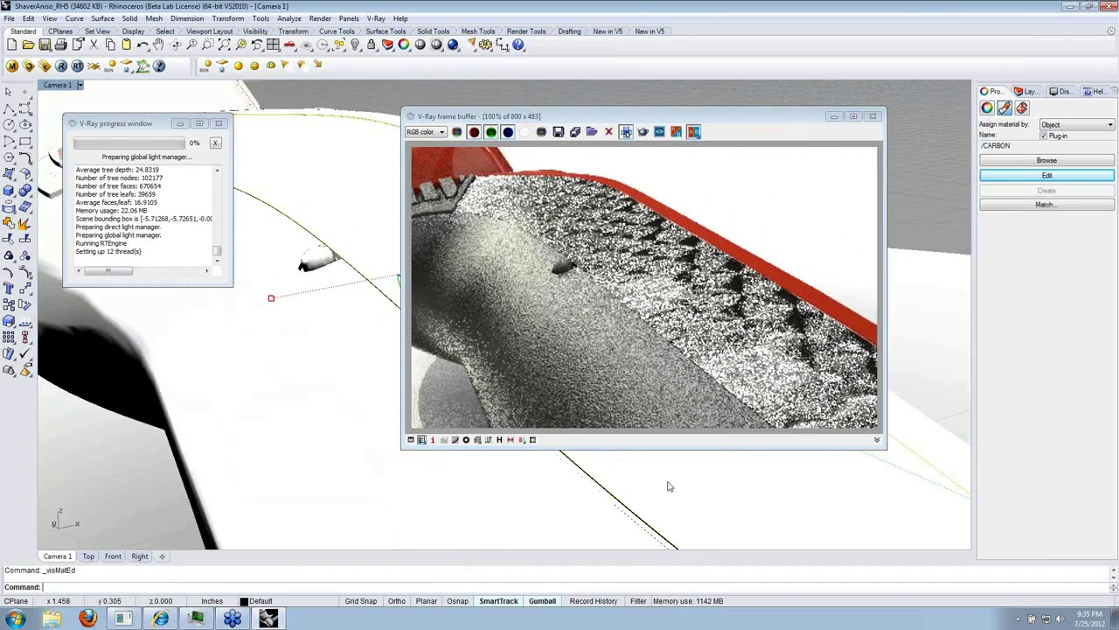
left_click(873, 117)
left_click(28, 44)
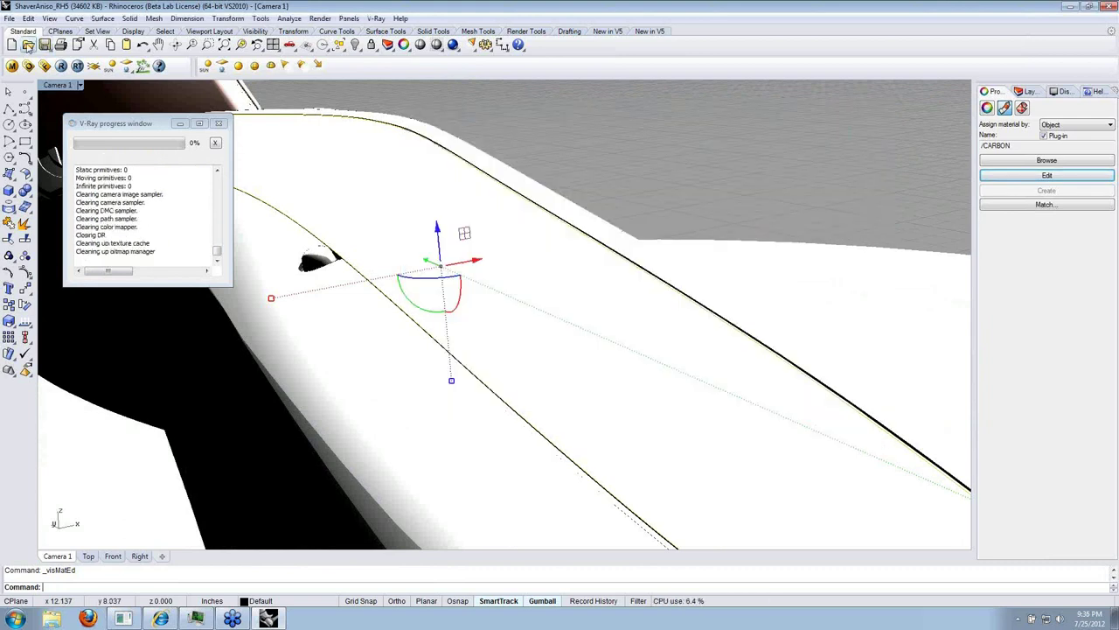
left_click(570, 337)
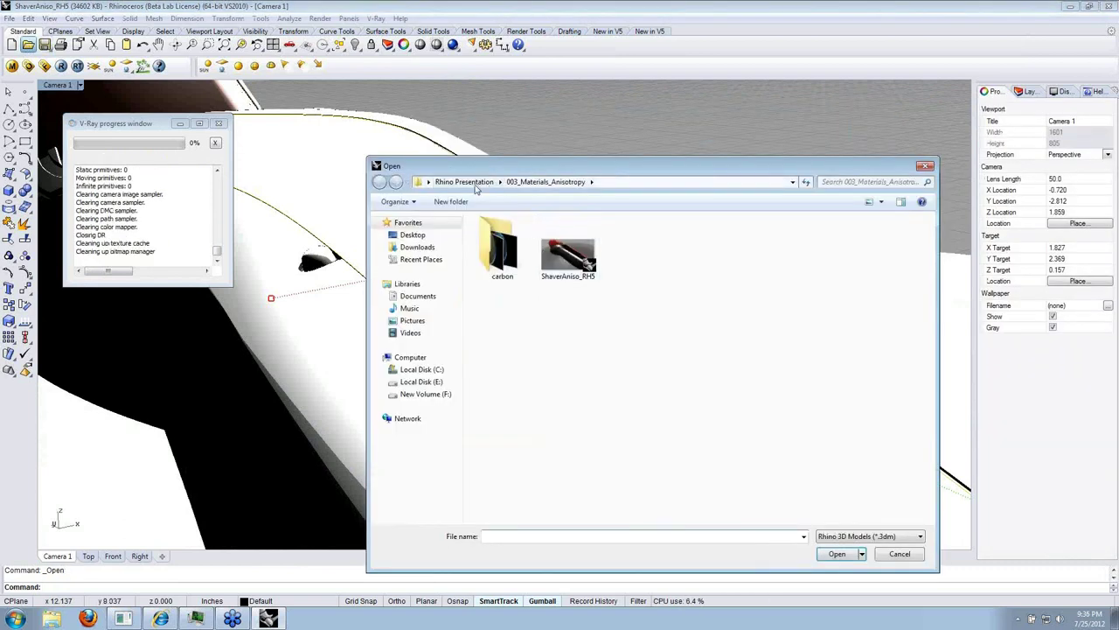
left_click(476, 182)
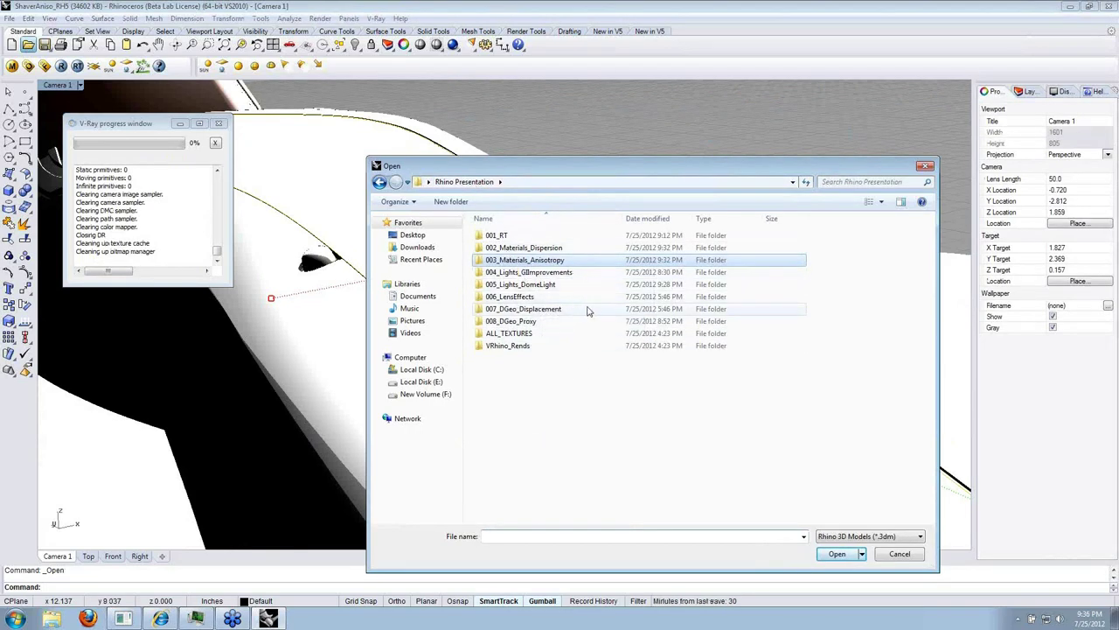
double_click(560, 278)
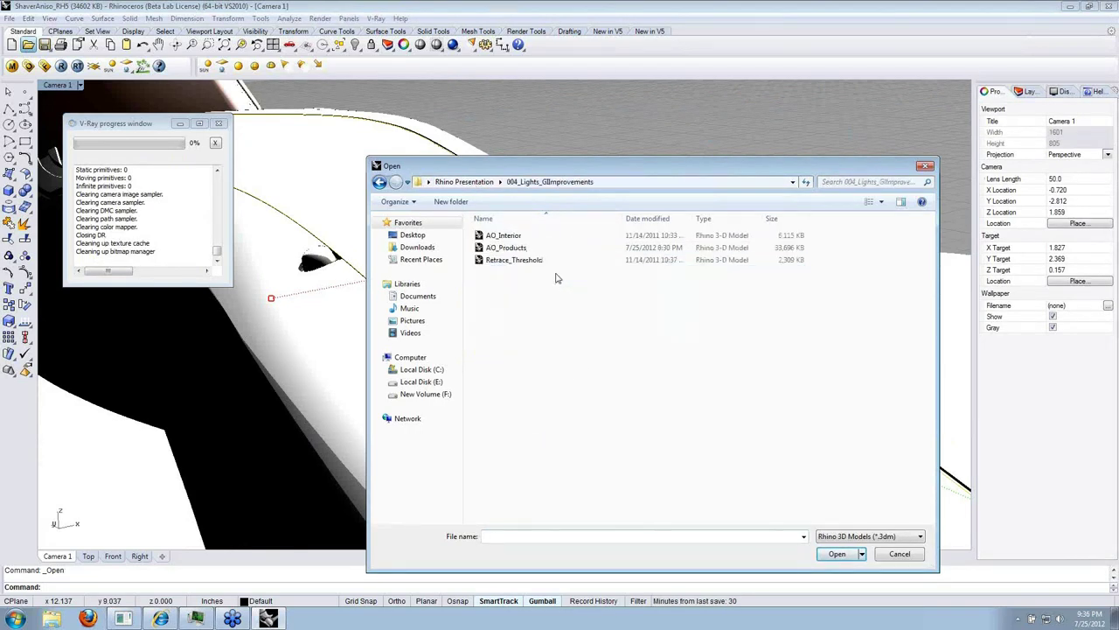
left_click(515, 253)
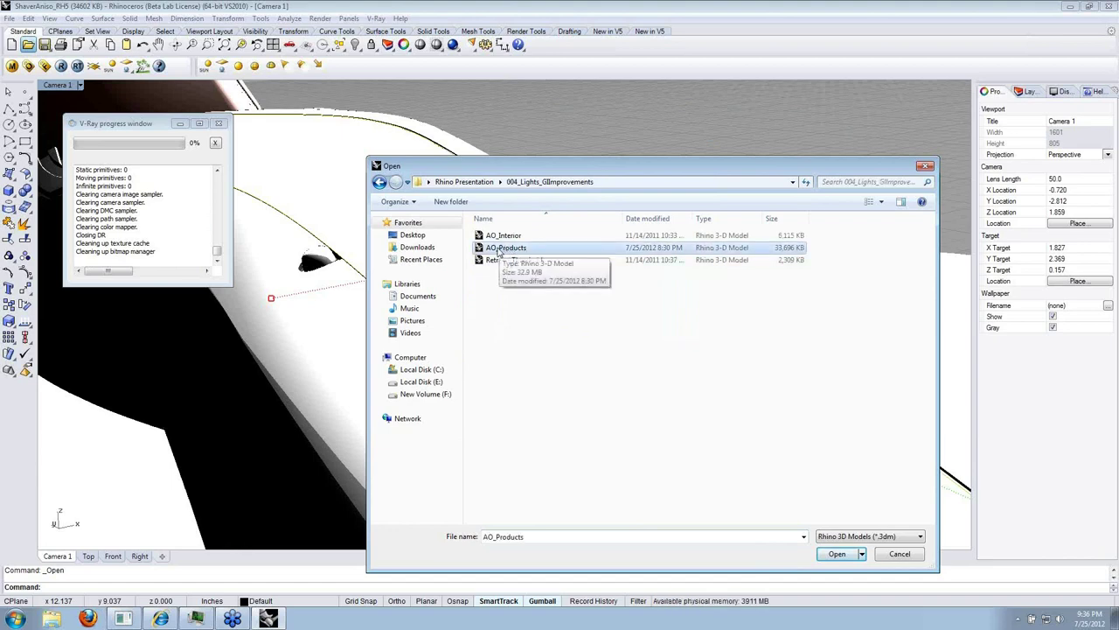
double_click(497, 249)
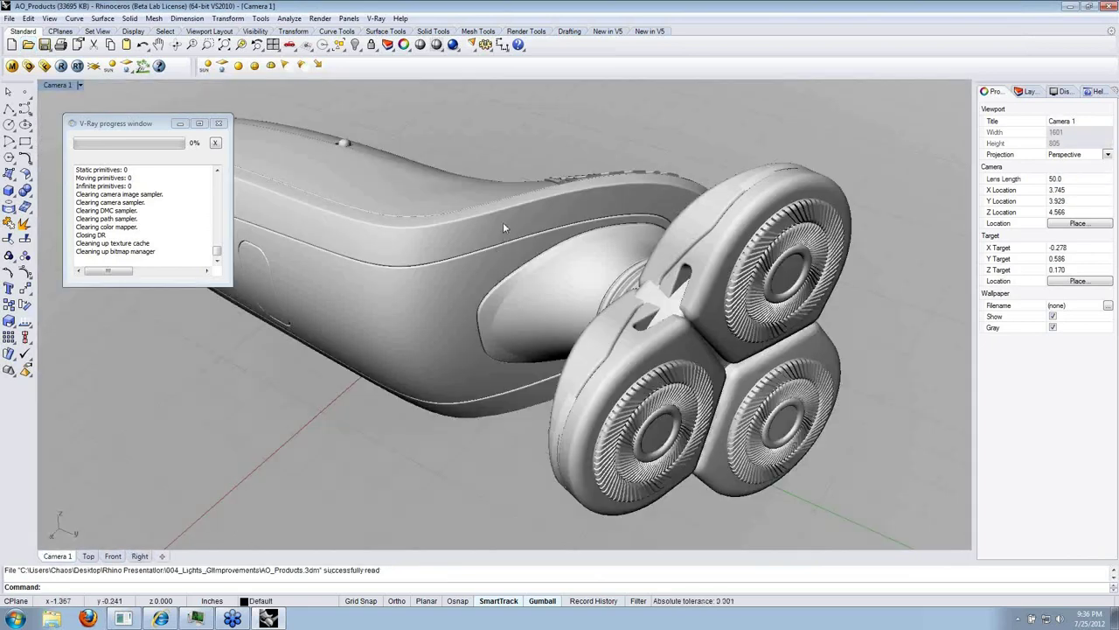
Select the shaver's side trim polysurface and render the Camera 1 view with V-Ray.
left_click(502, 226)
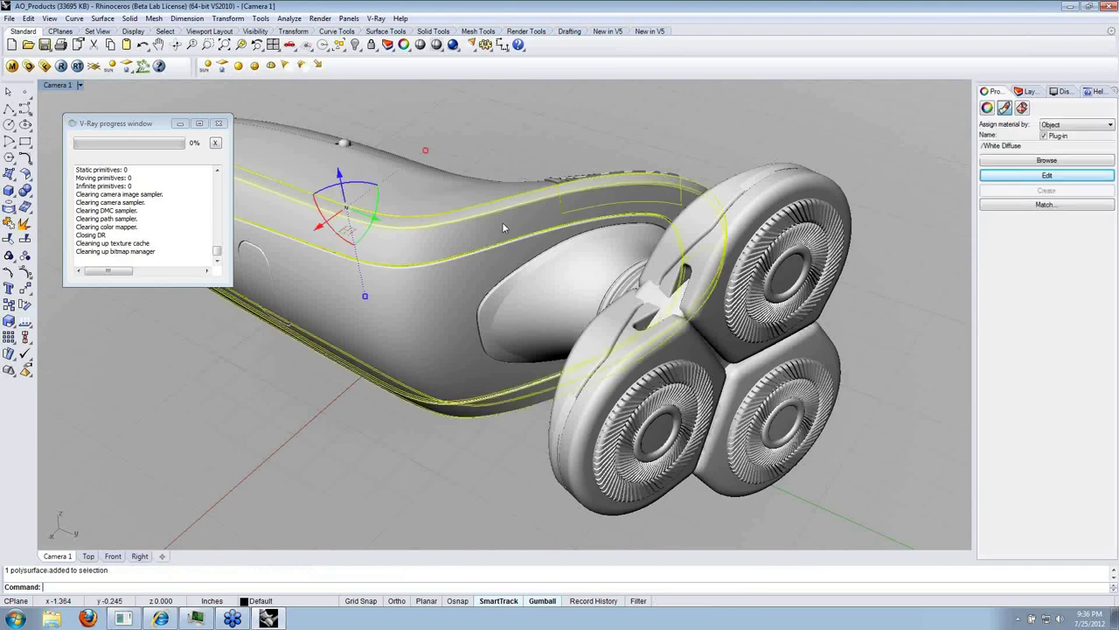
left_click(62, 67)
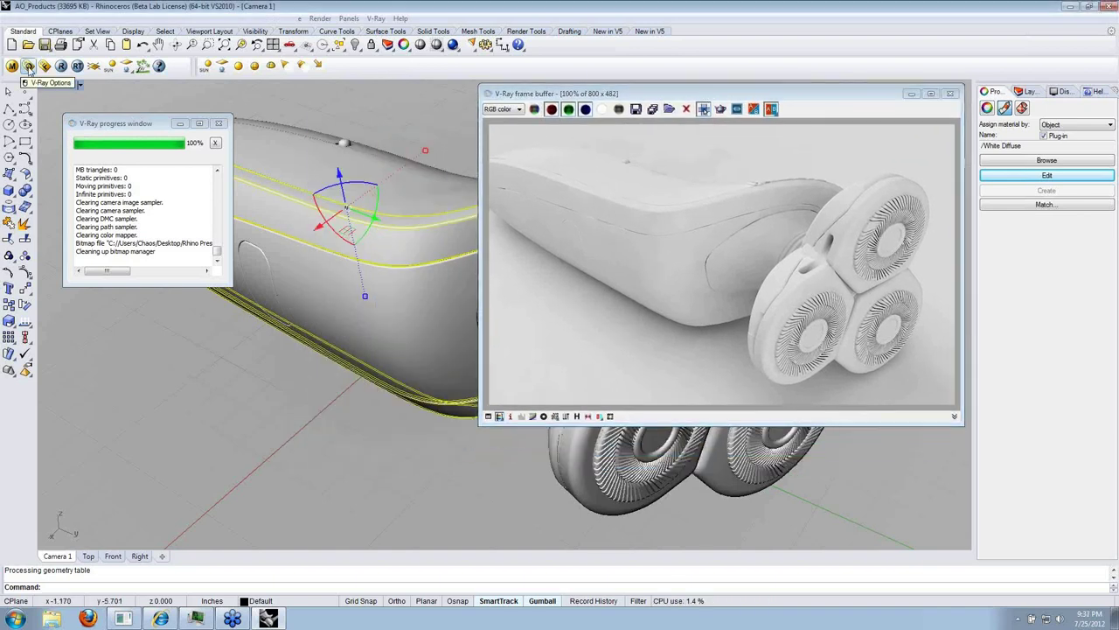
Turn on Detail enhancement in V-Ray's Irradiance map options and render the shaver again.
left_click(28, 70)
left_click_drag(405, 76, 239, 77)
left_click(292, 257)
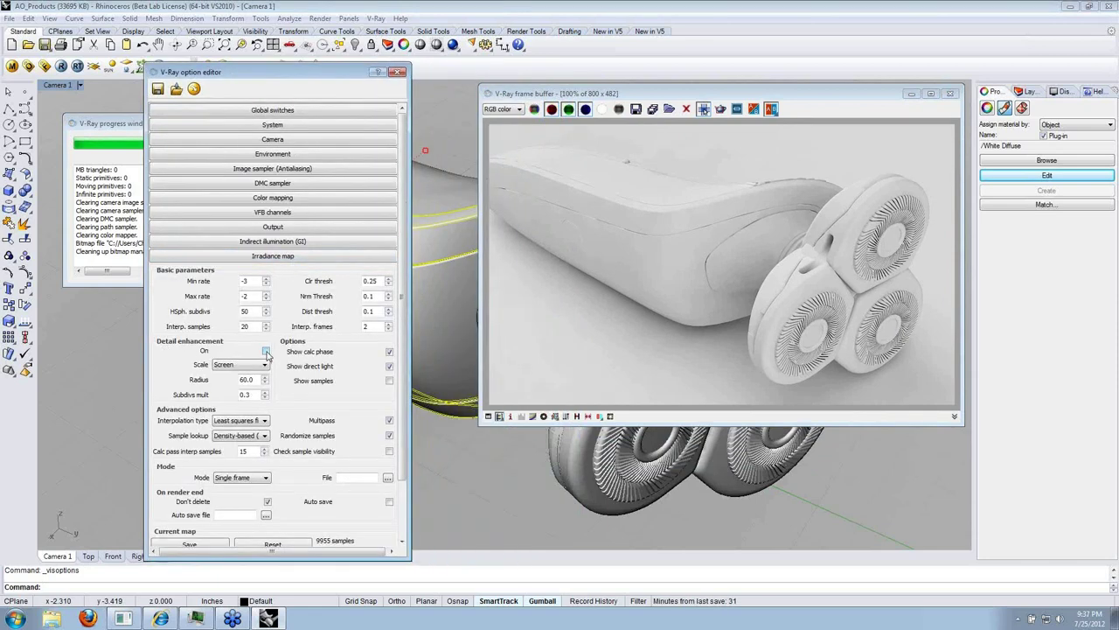
left_click_drag(668, 97, 640, 119)
left_click(63, 70)
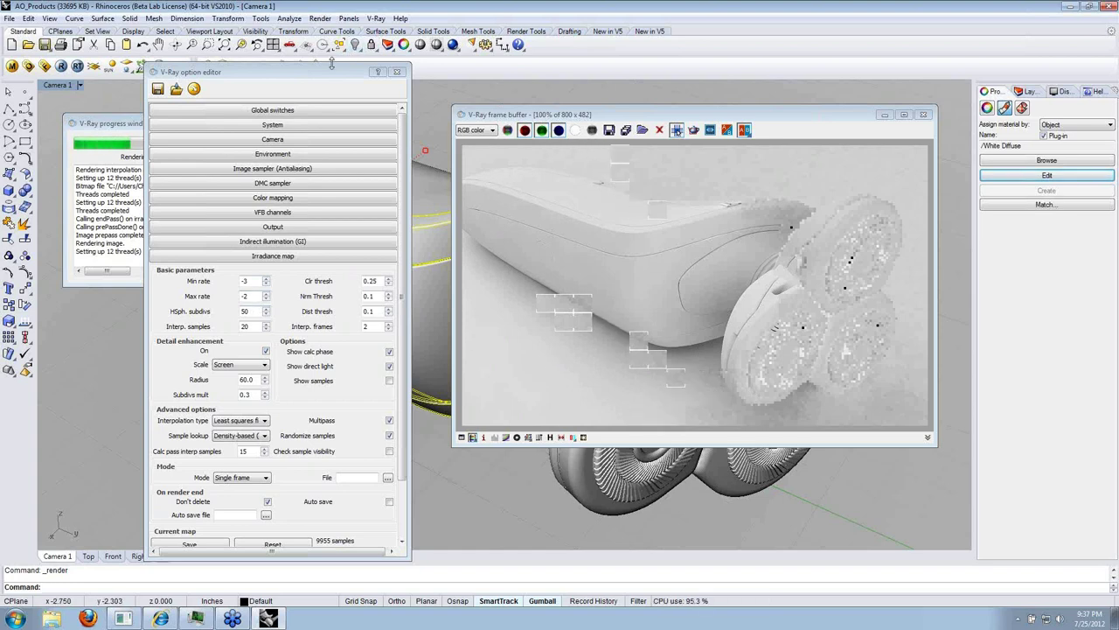
Arrange the option editor and frame buffer side by side, stop the running render and turn off Detail enhancement.
left_click_drag(332, 70, 385, 68)
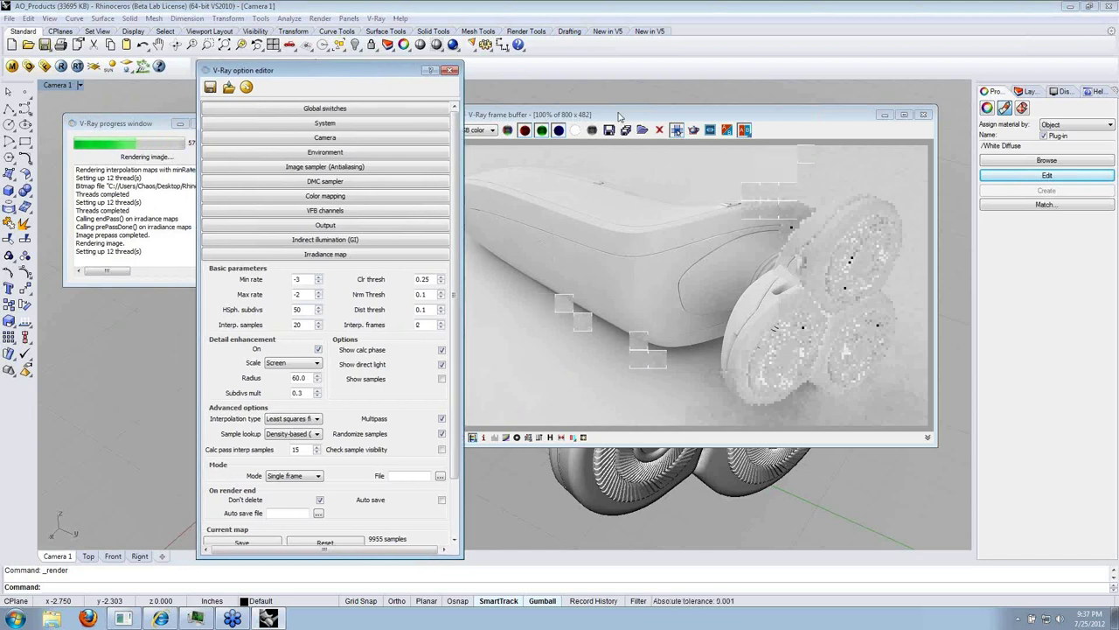
left_click_drag(619, 115, 704, 91)
left_click(346, 78)
left_click_drag(346, 78, 400, 76)
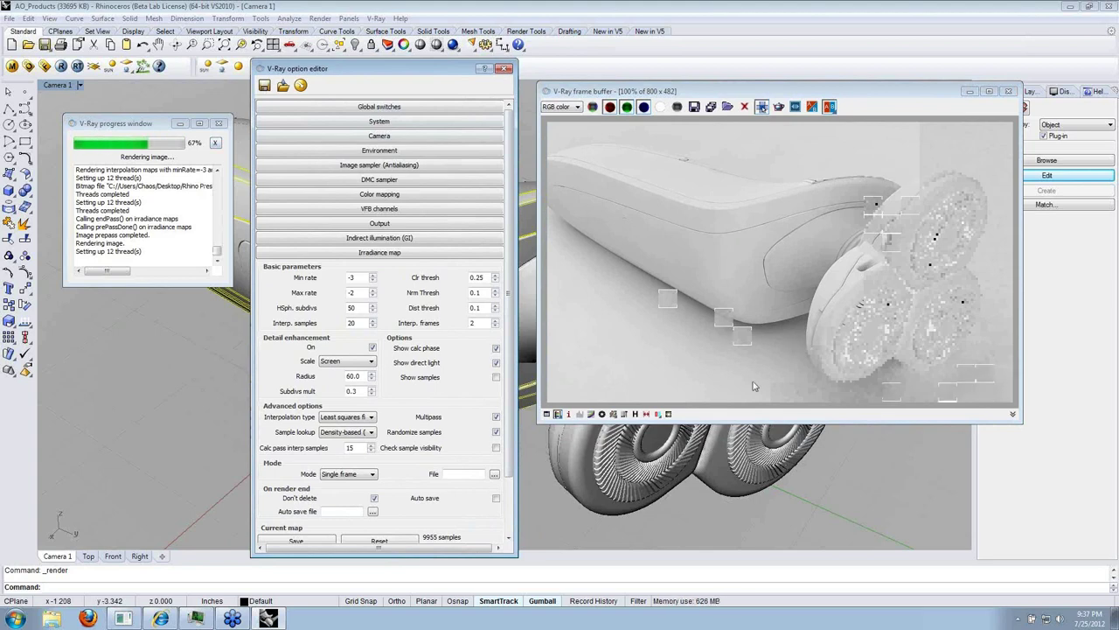
left_click(216, 143)
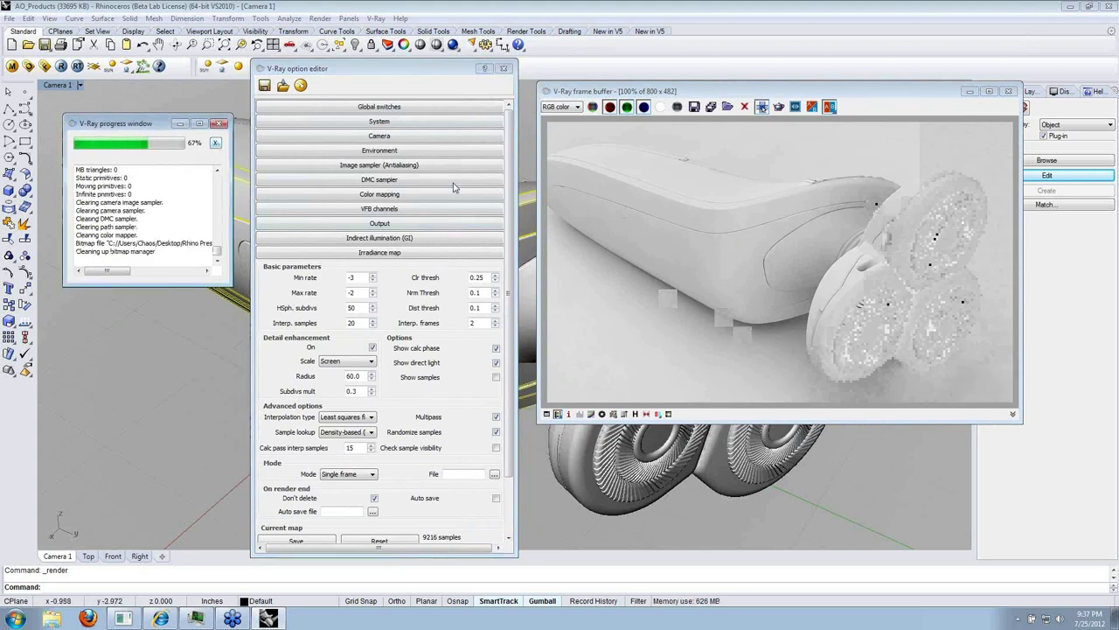
left_click_drag(727, 96, 735, 103)
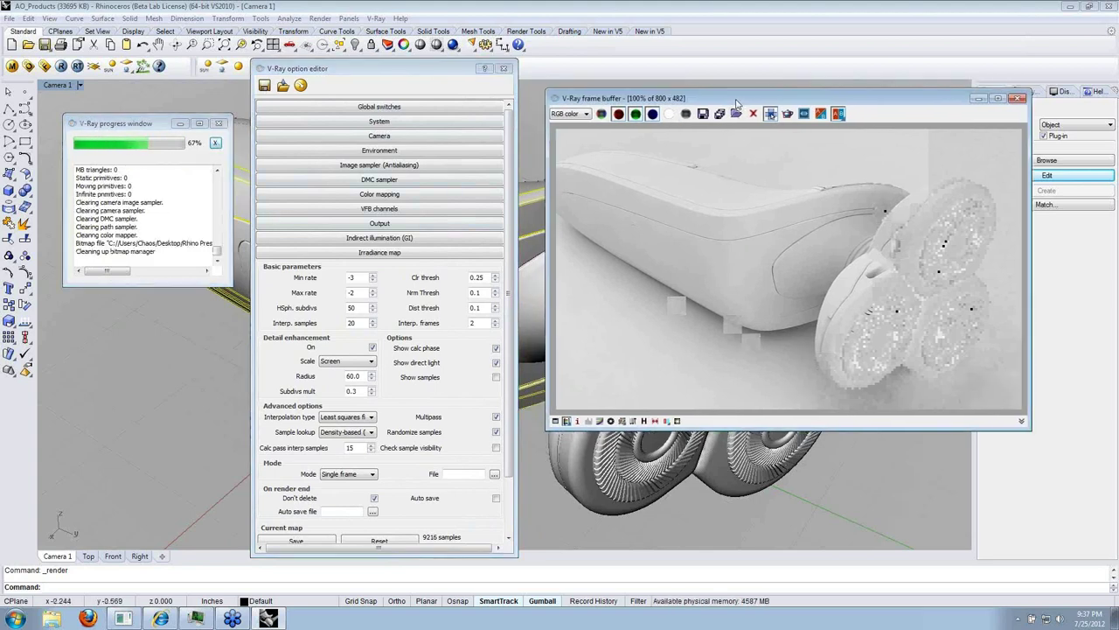
left_click(372, 347)
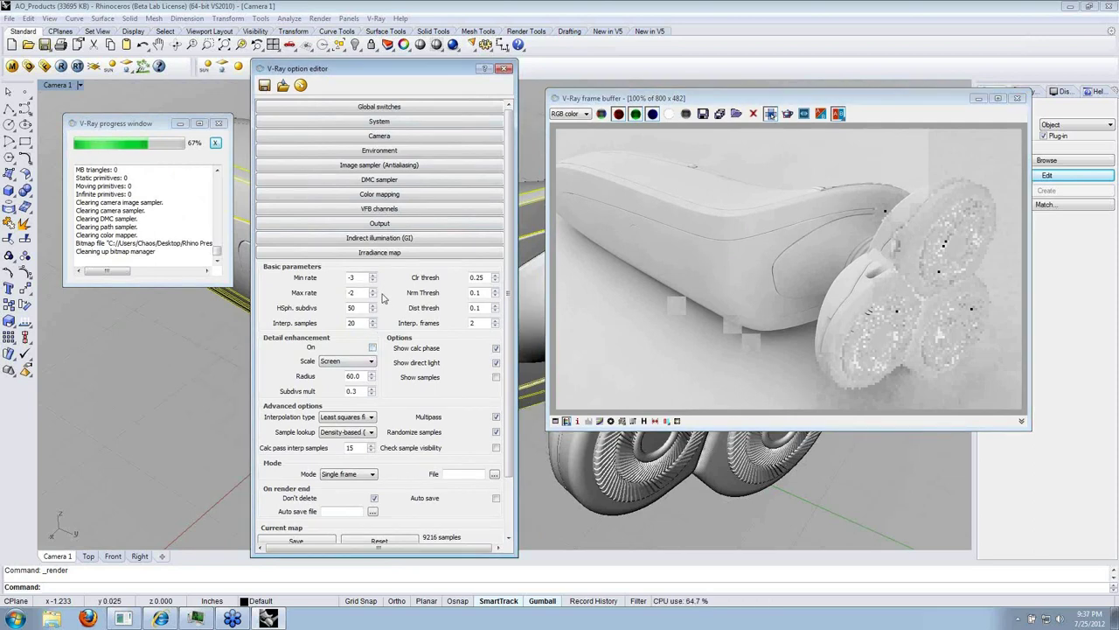
Collapse the Irradiance map settings and turn on Ambient occlusion in the Indirect illumination (GI) settings.
left_click(393, 253)
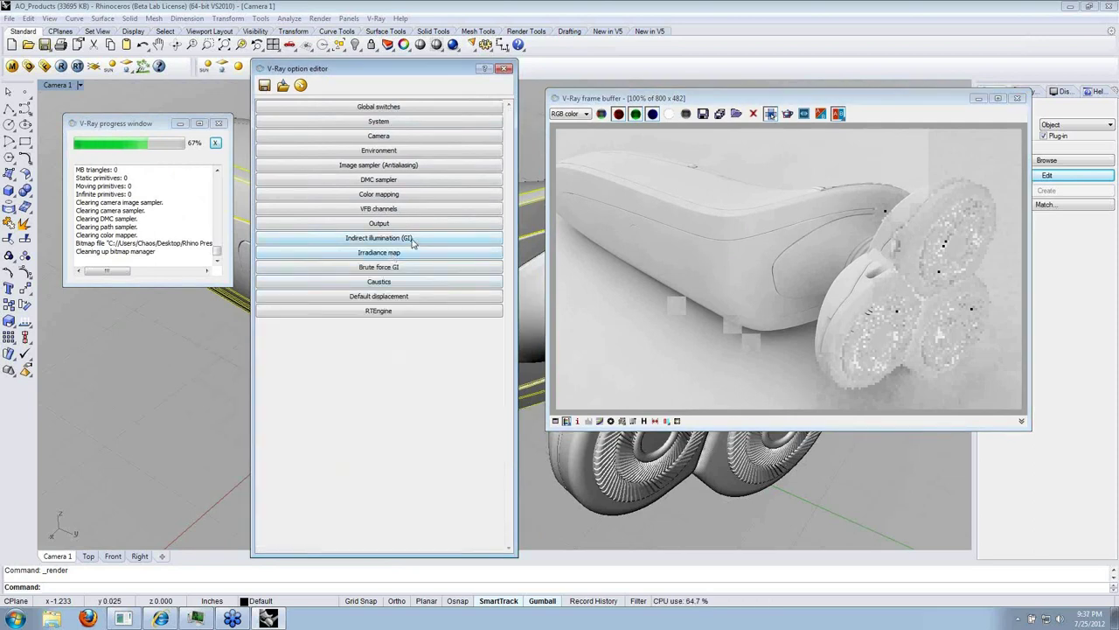
left_click(404, 238)
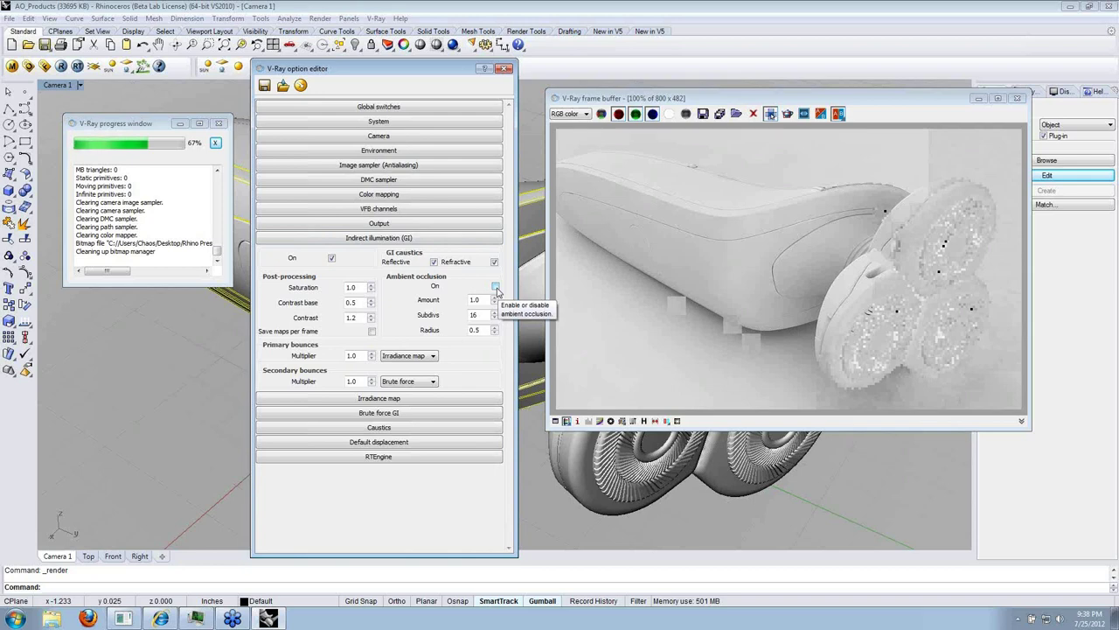
left_click(496, 287)
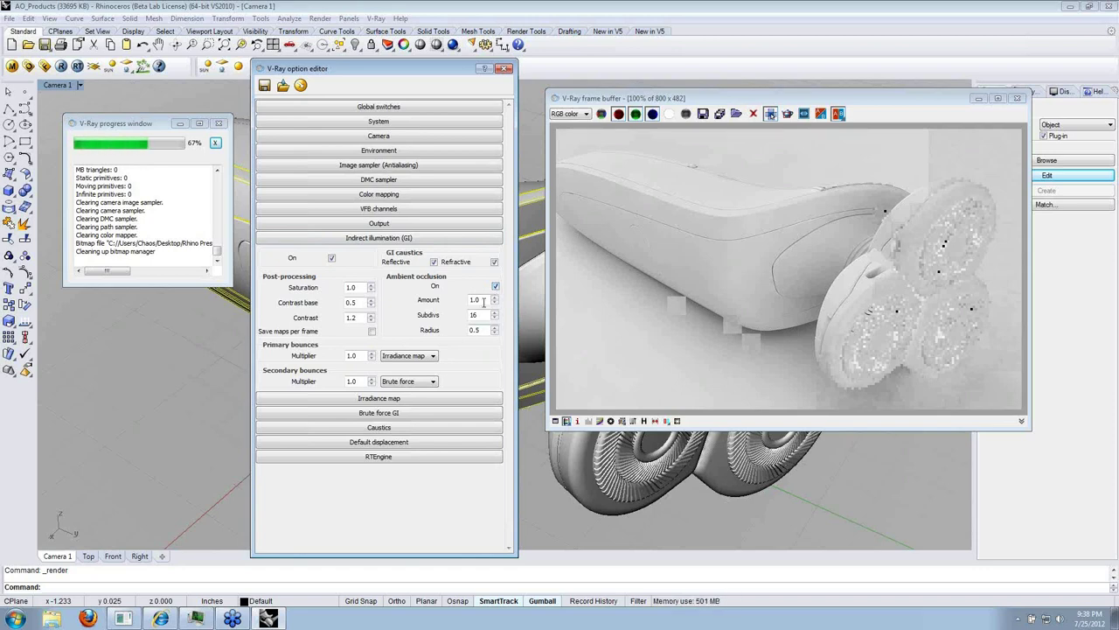
Review the ambient occlusion Amount, Subdivs and Radius settings and render the shaver with ambient occlusion.
double_click(488, 300)
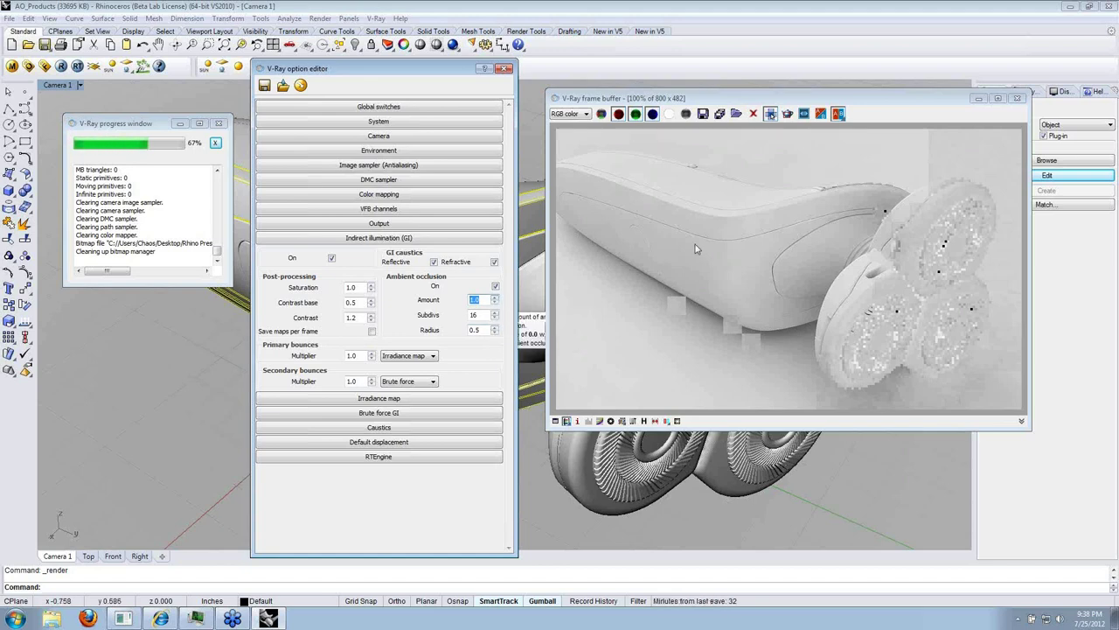
double_click(482, 315)
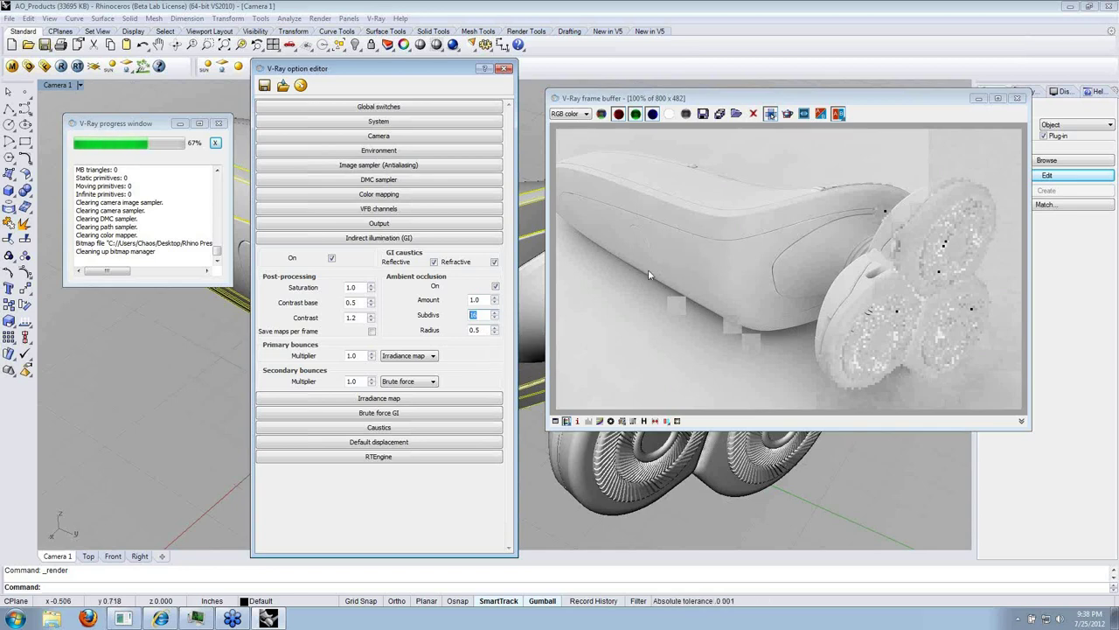
left_click(478, 330)
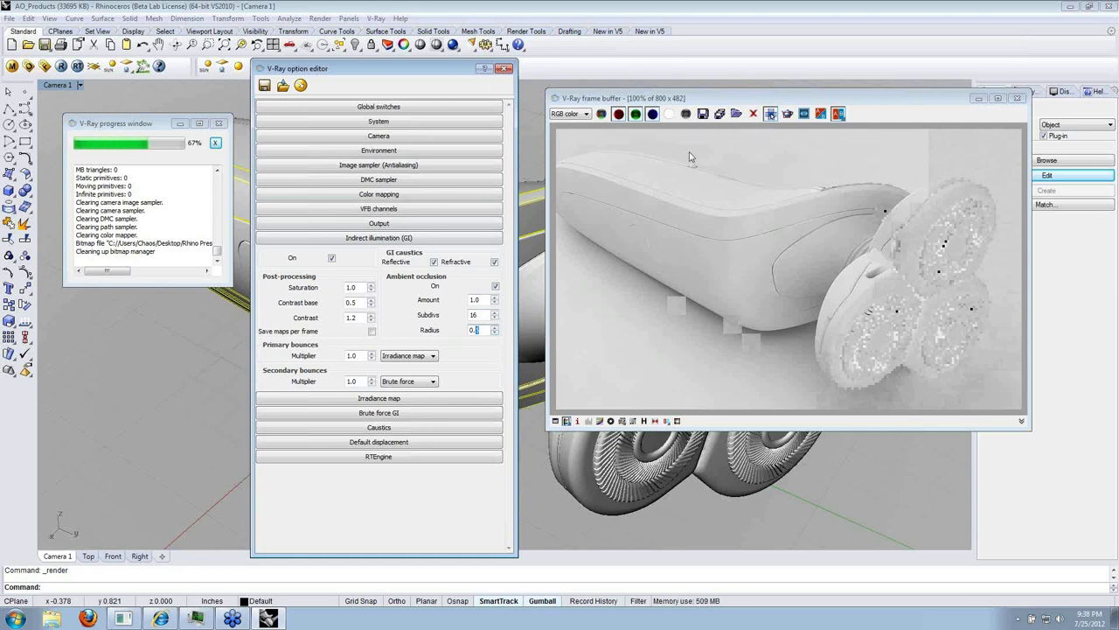
left_click(62, 67)
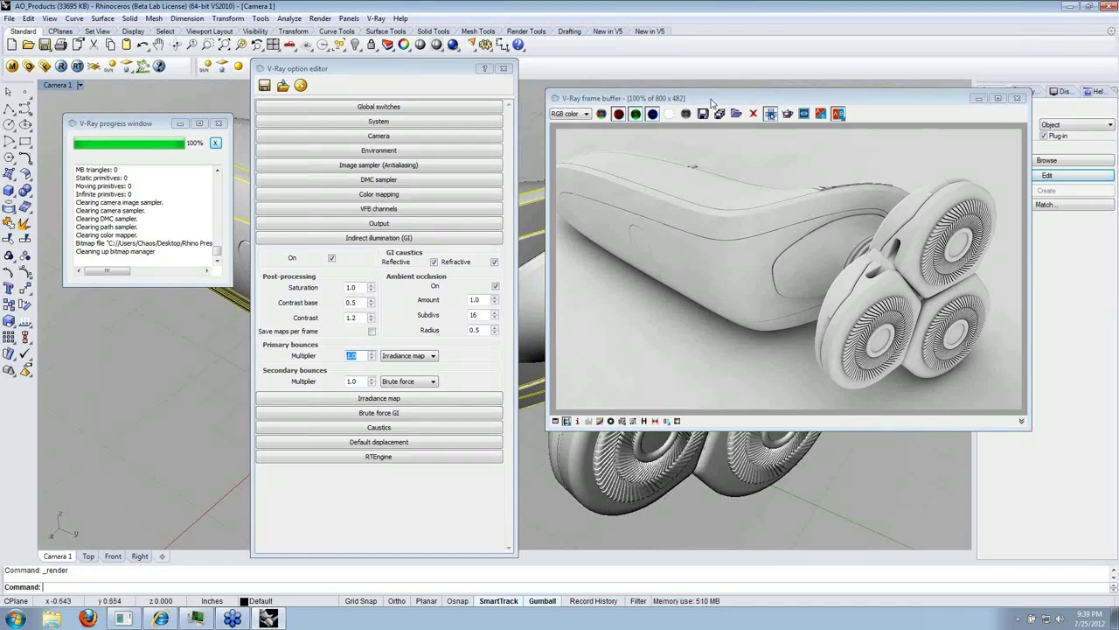
Set the ambient occlusion Radius to 10.0 and render the shaver again.
left_click_drag(699, 104, 691, 97)
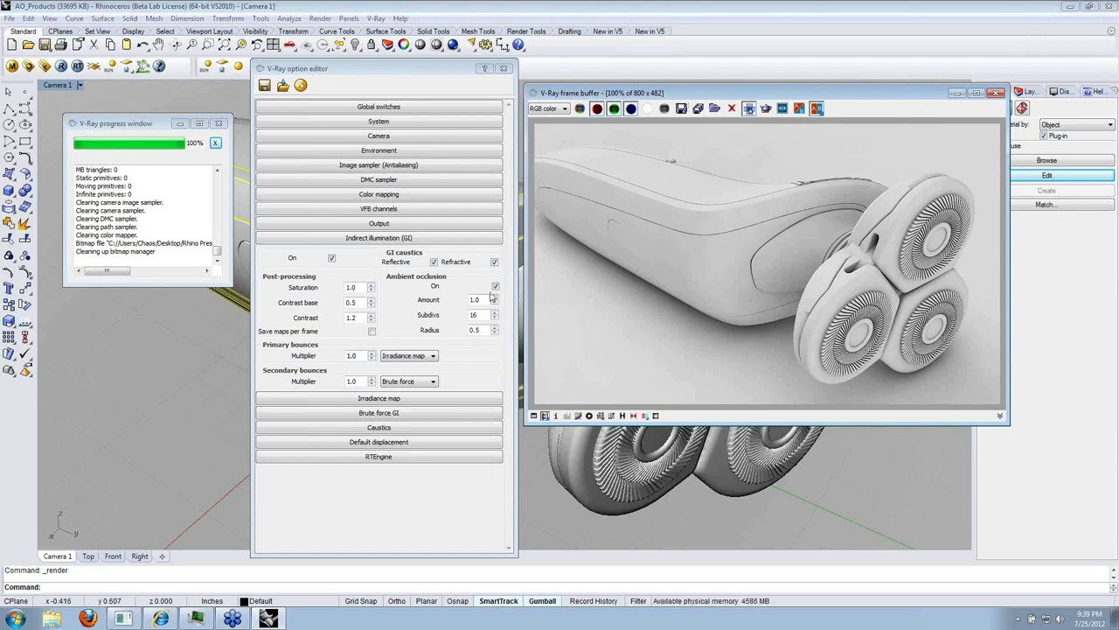
double_click(486, 329)
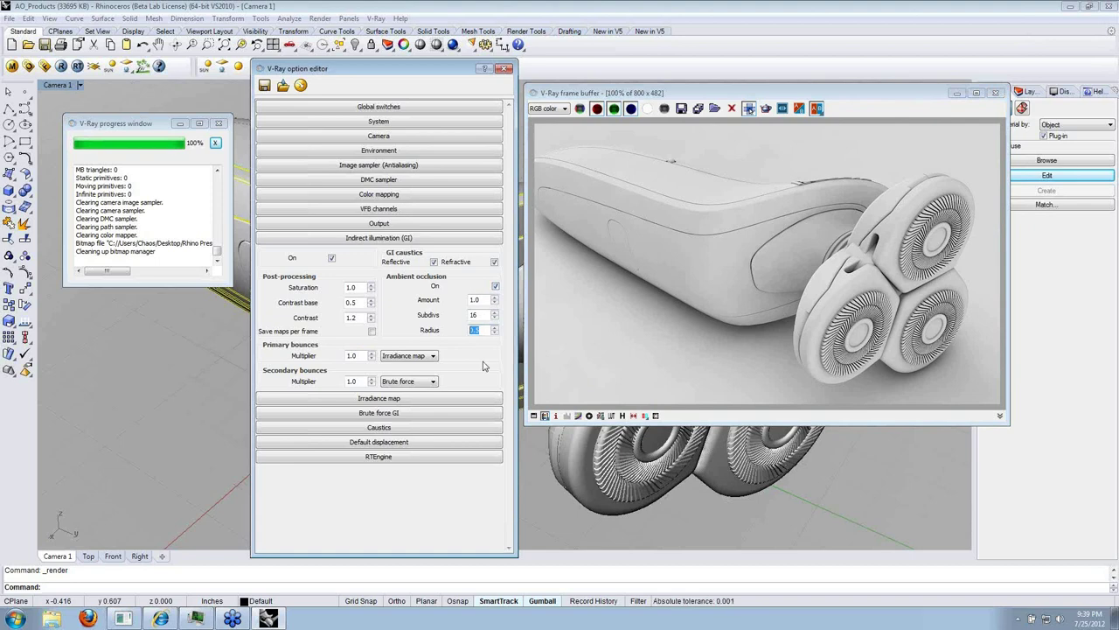
key("Return")
left_click(61, 66)
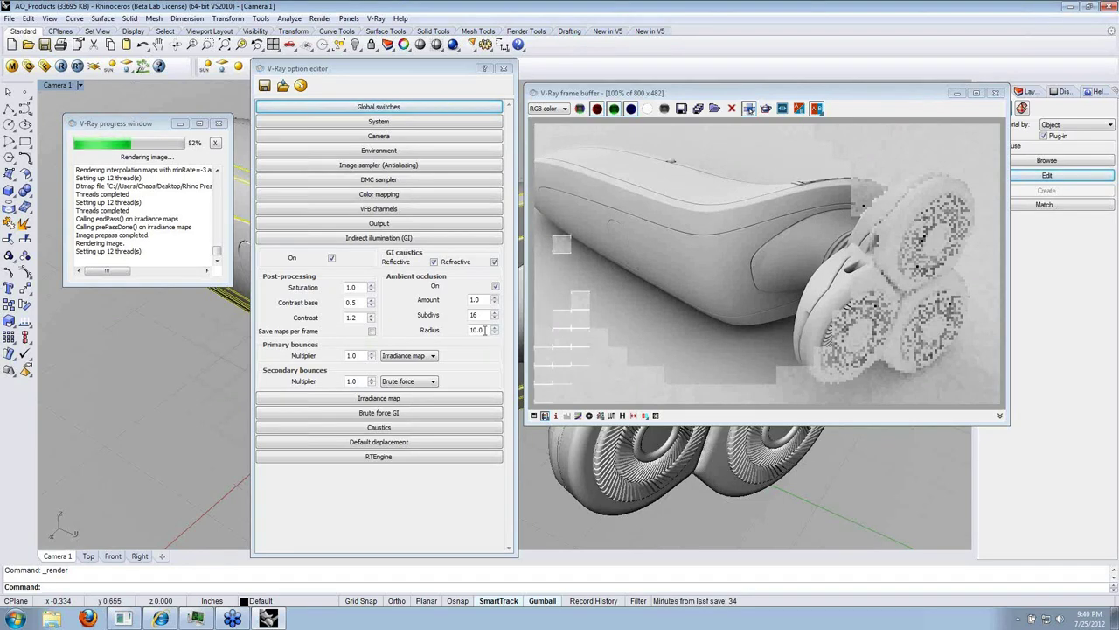
Stop the running shaver render and close the frame buffer and the V-Ray option editor.
double_click(476, 331)
type("15.0")
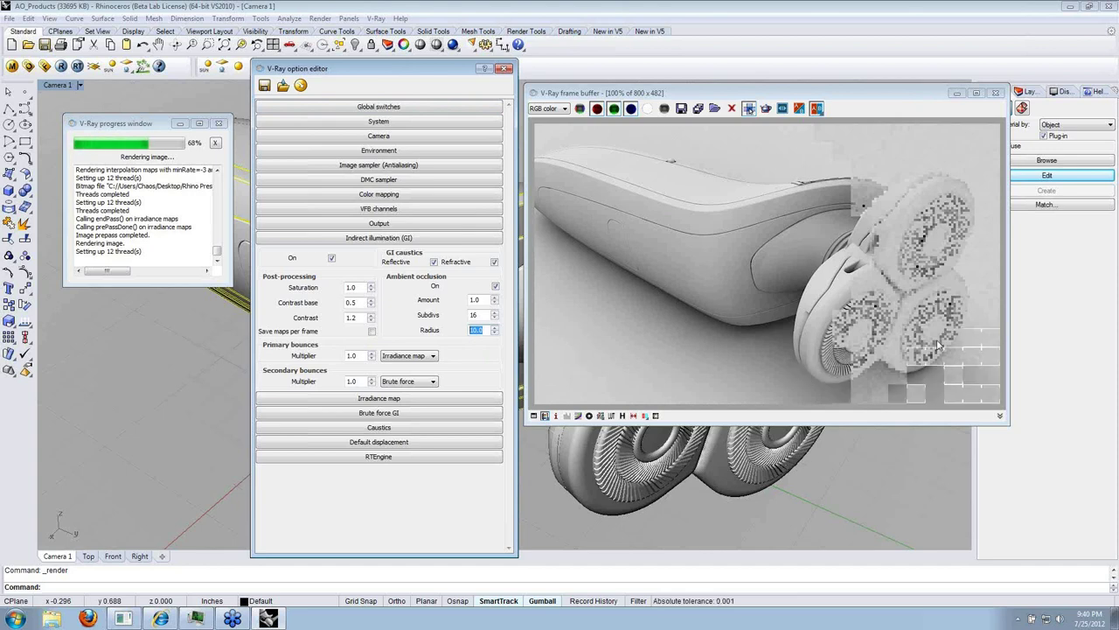
left_click(216, 144)
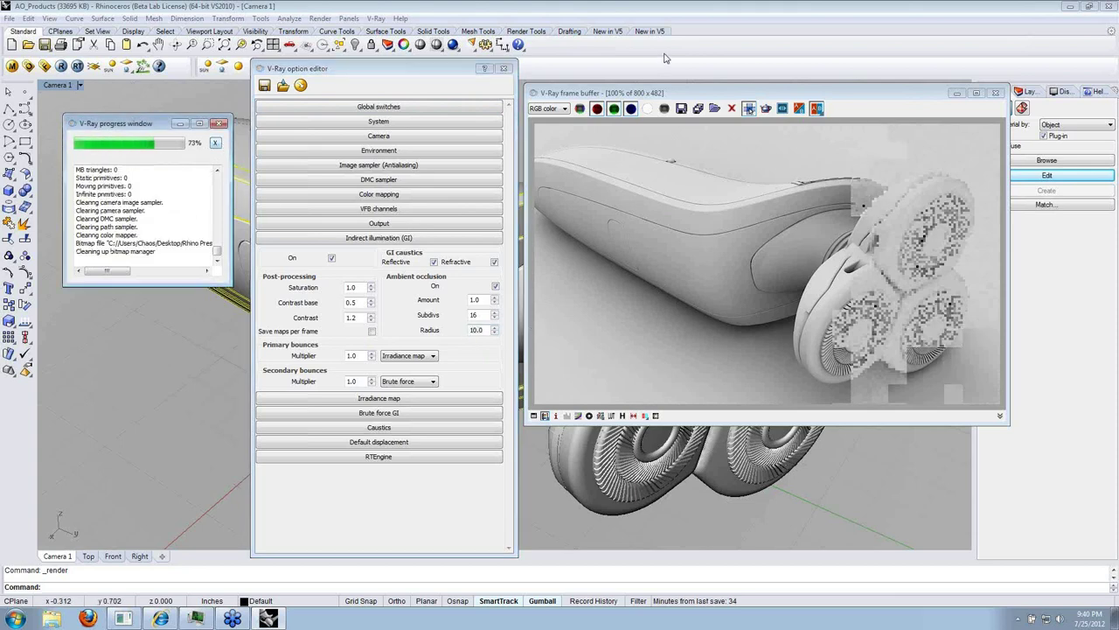
double_click(534, 95)
left_click(484, 68)
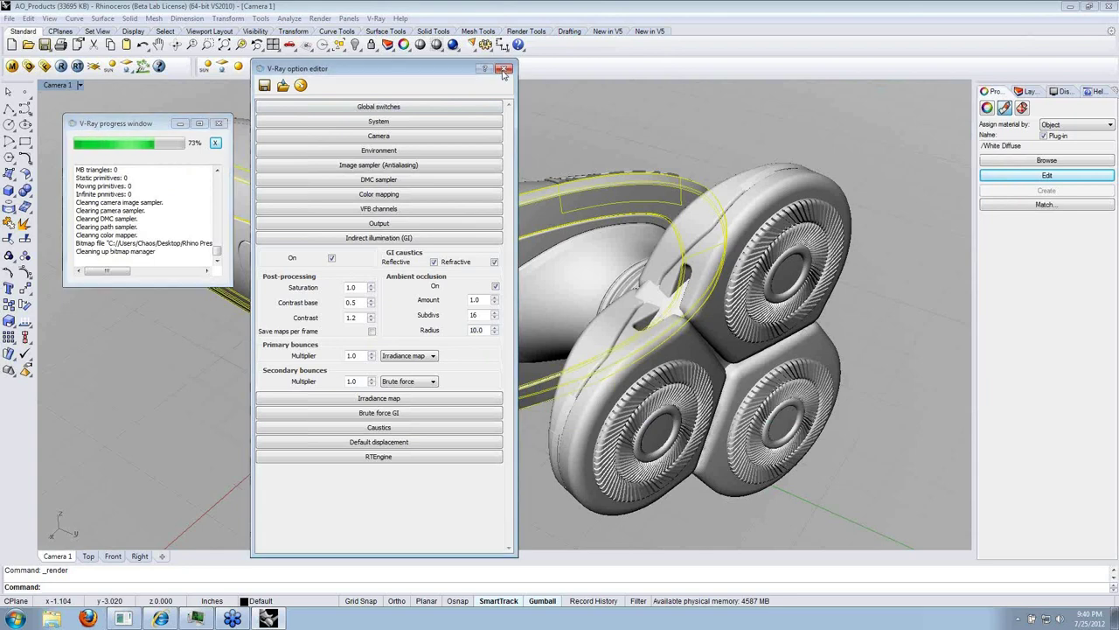
Open the Retrace_Threshold model, select the brown panel in the perspective view and render the room with V-Ray.
left_click(28, 45)
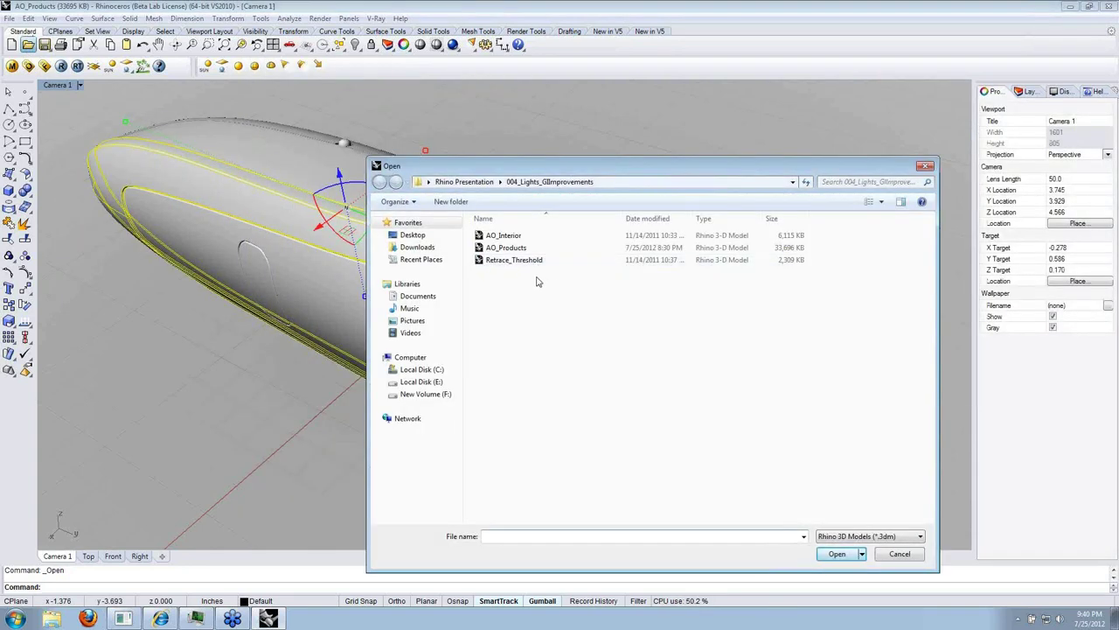
double_click(499, 259)
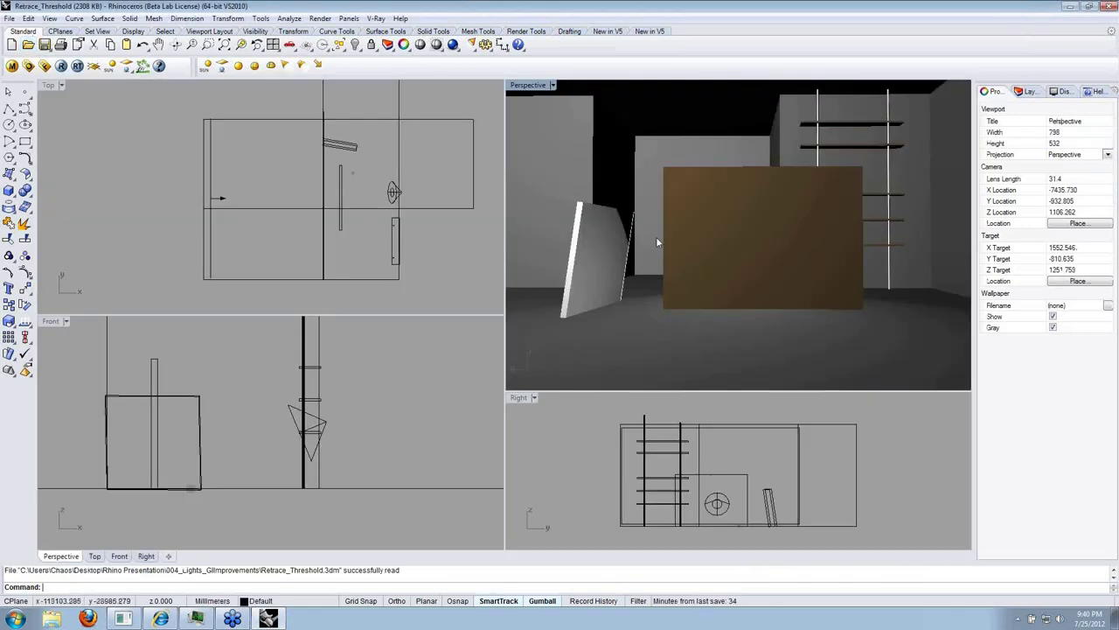
left_click(687, 231)
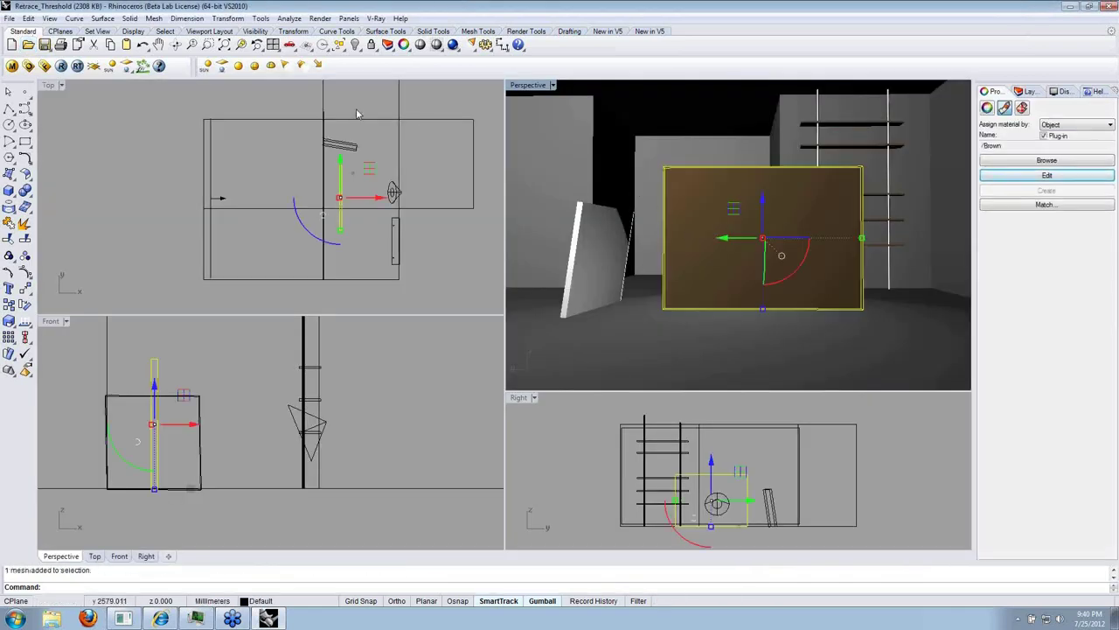
left_click(61, 65)
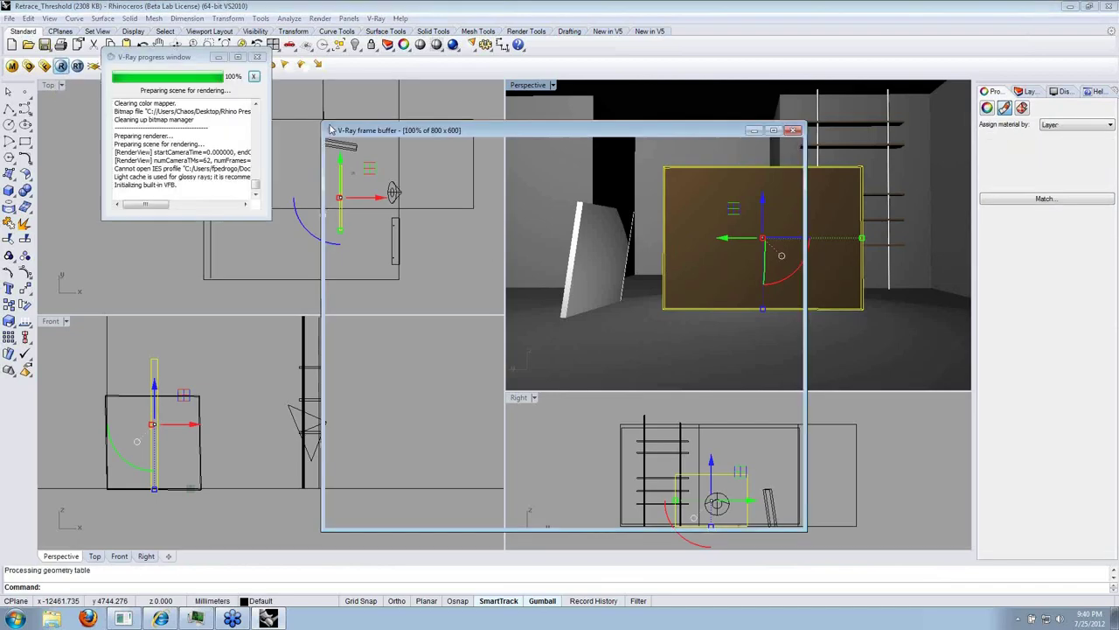
Open the V-Ray option editor and arrange it side by side with the progress window and frame buffer.
left_click_drag(473, 133, 508, 122)
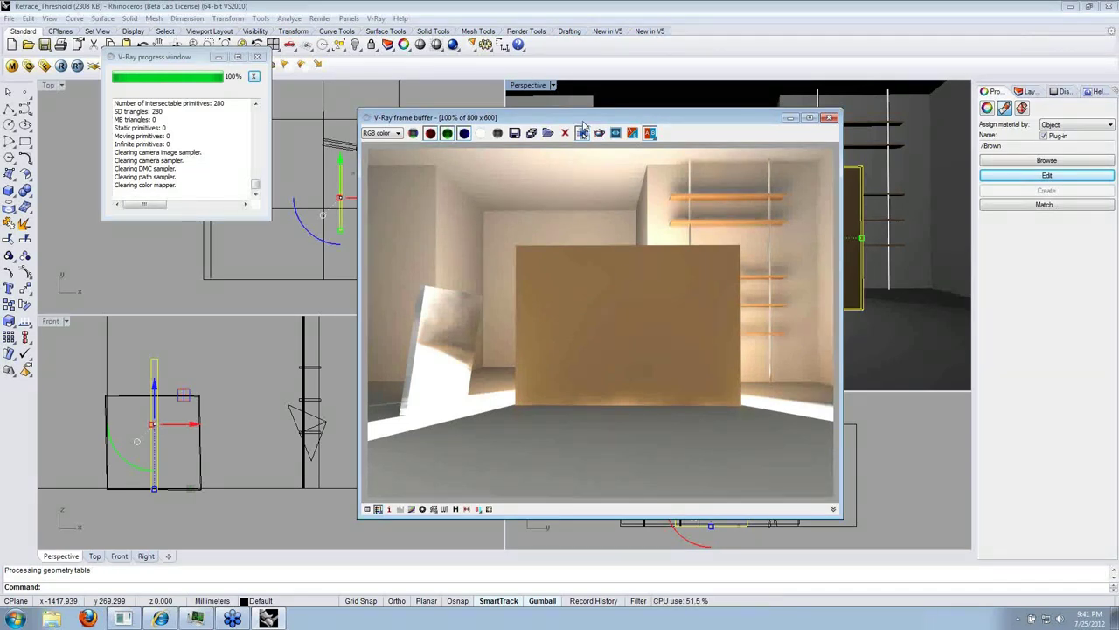
left_click_drag(594, 120, 719, 96)
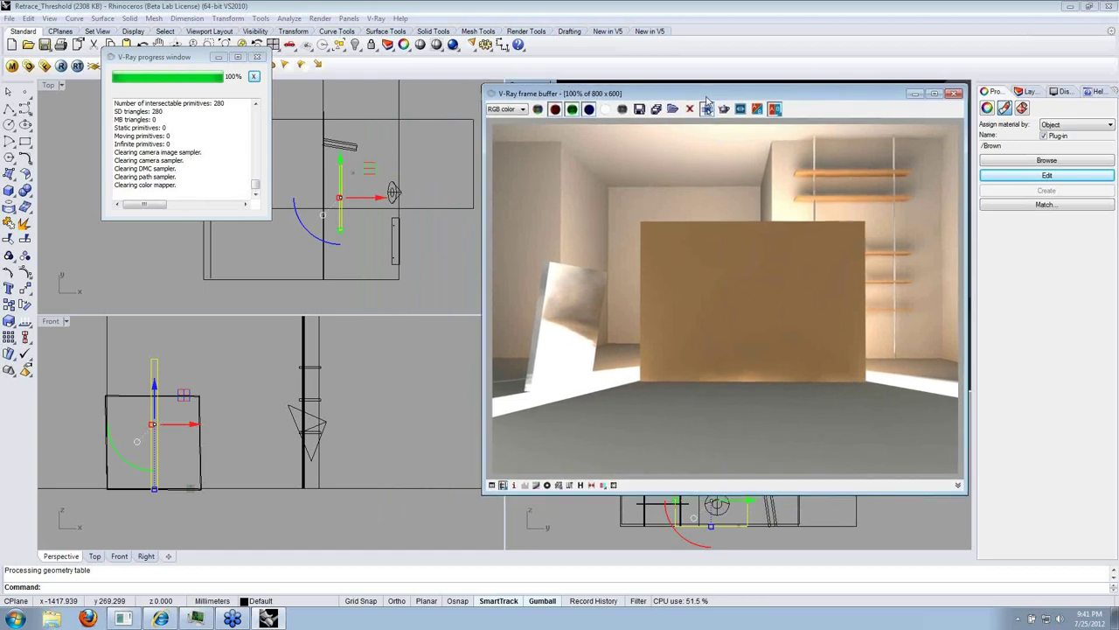
left_click_drag(189, 61, 395, 99)
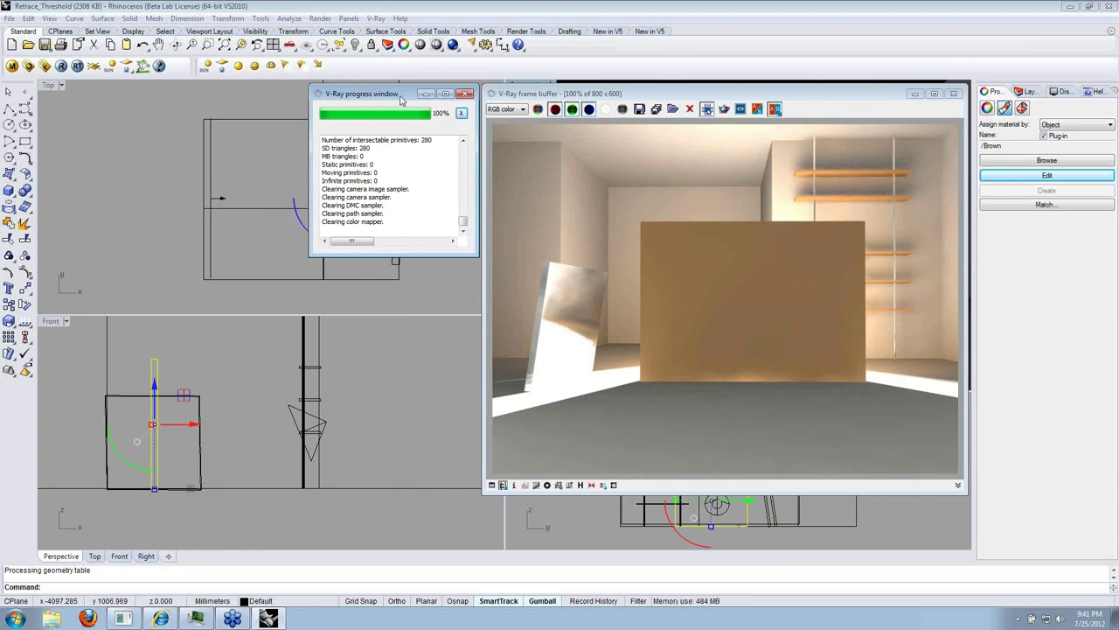
left_click(28, 67)
left_click_drag(353, 70, 149, 94)
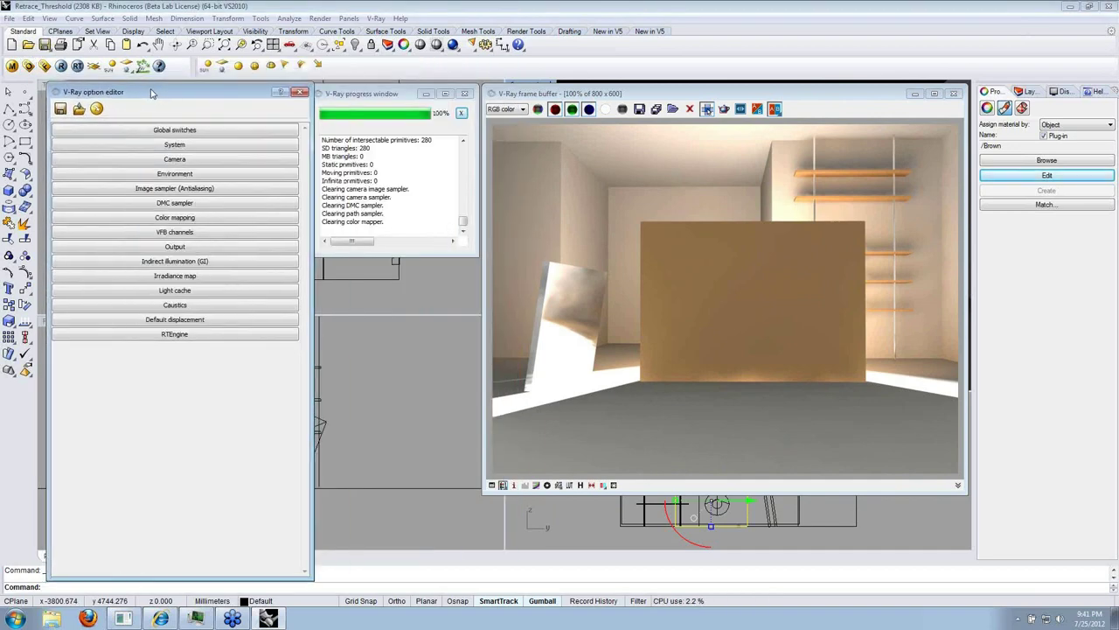
Turn on Retrace threshold at 5.0 in the Light cache settings and render the room again.
left_click(194, 297)
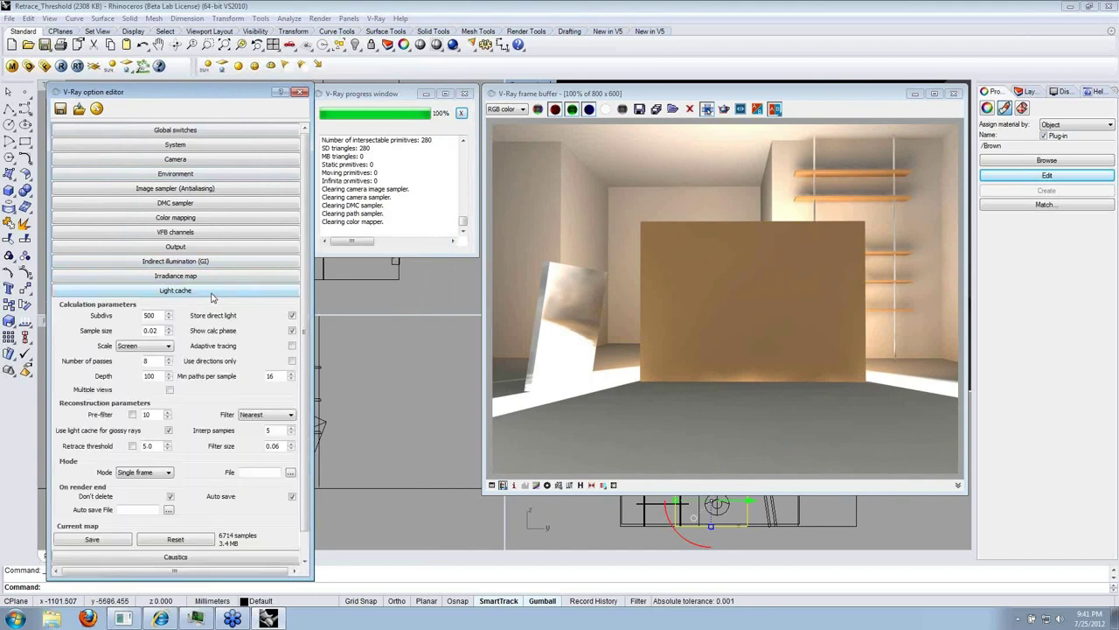
scroll(219, 368, "down", 1)
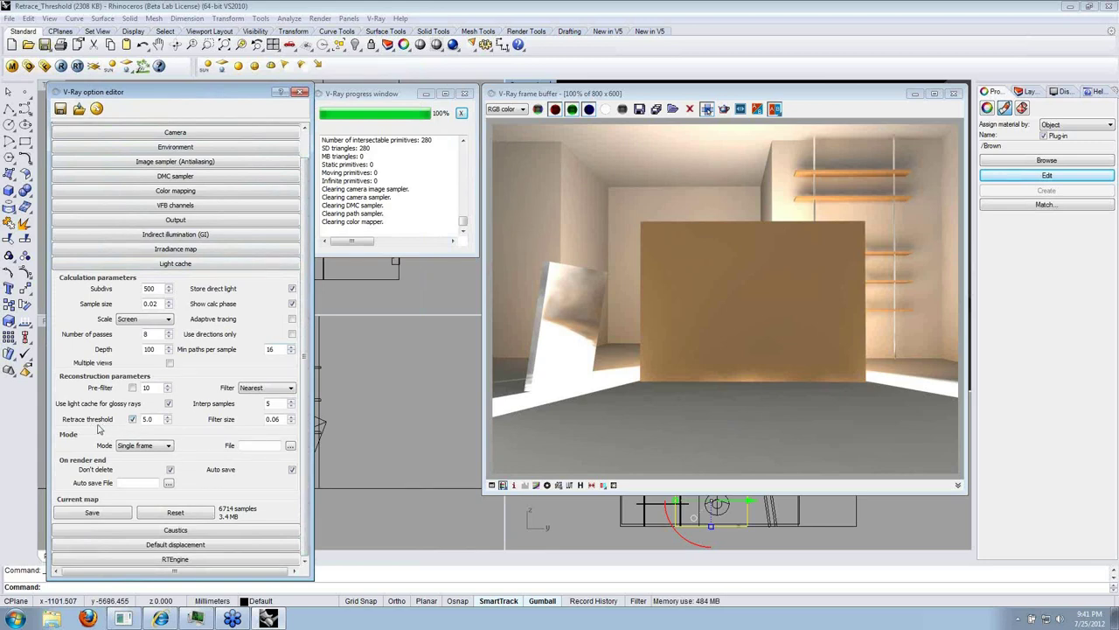
double_click(148, 419)
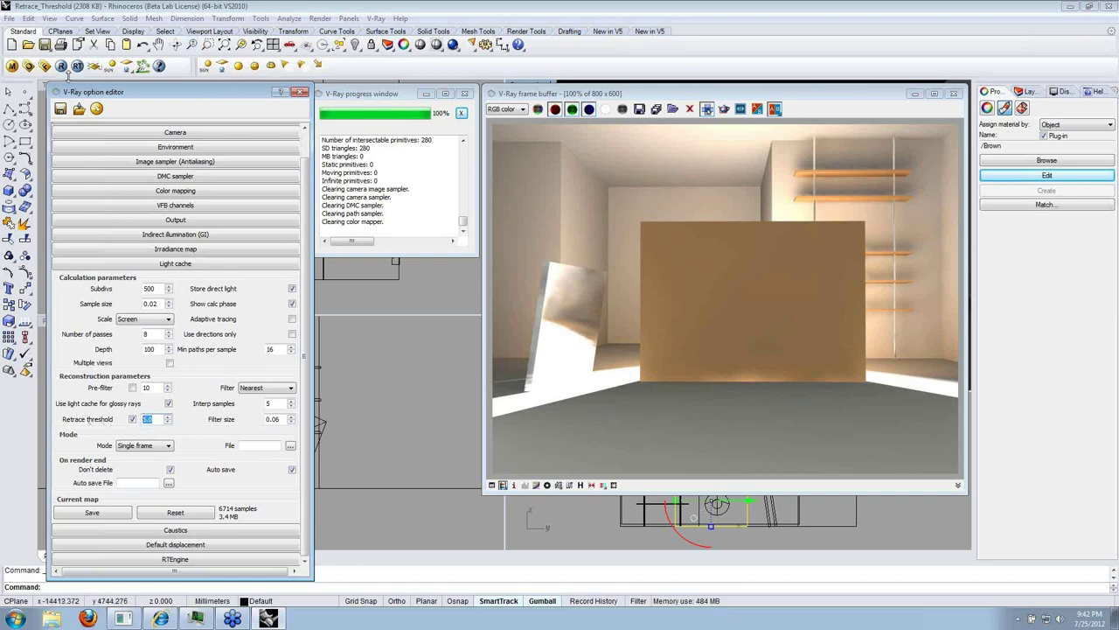
left_click(61, 67)
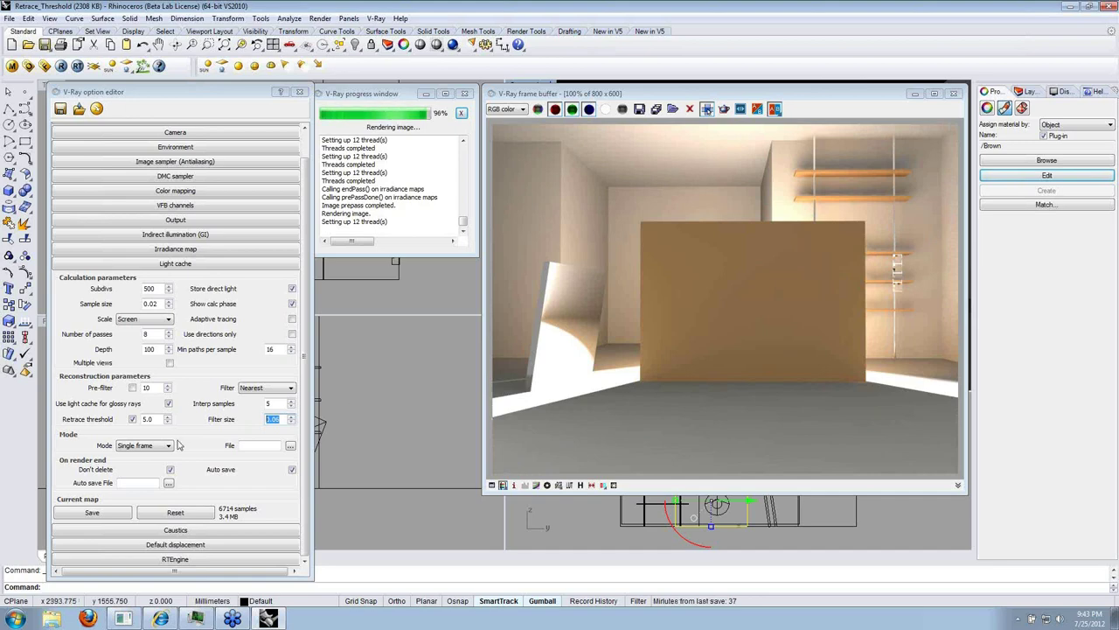
Check the Retrace threshold value and close the frame buffer, progress window and option editor.
double_click(155, 419)
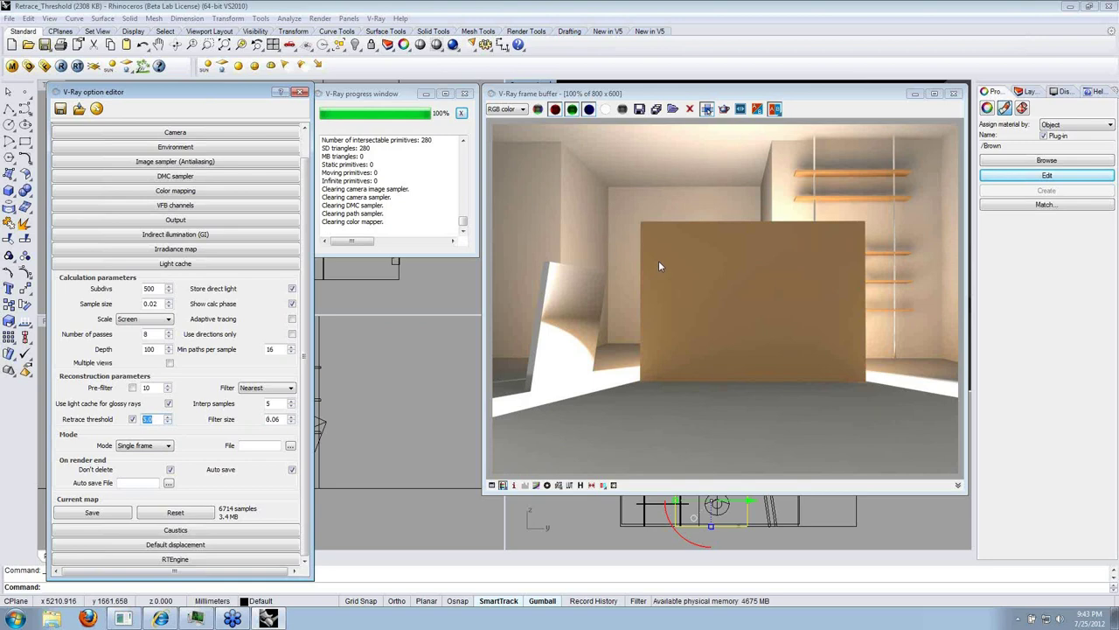
left_click(955, 94)
left_click(464, 94)
left_click(300, 92)
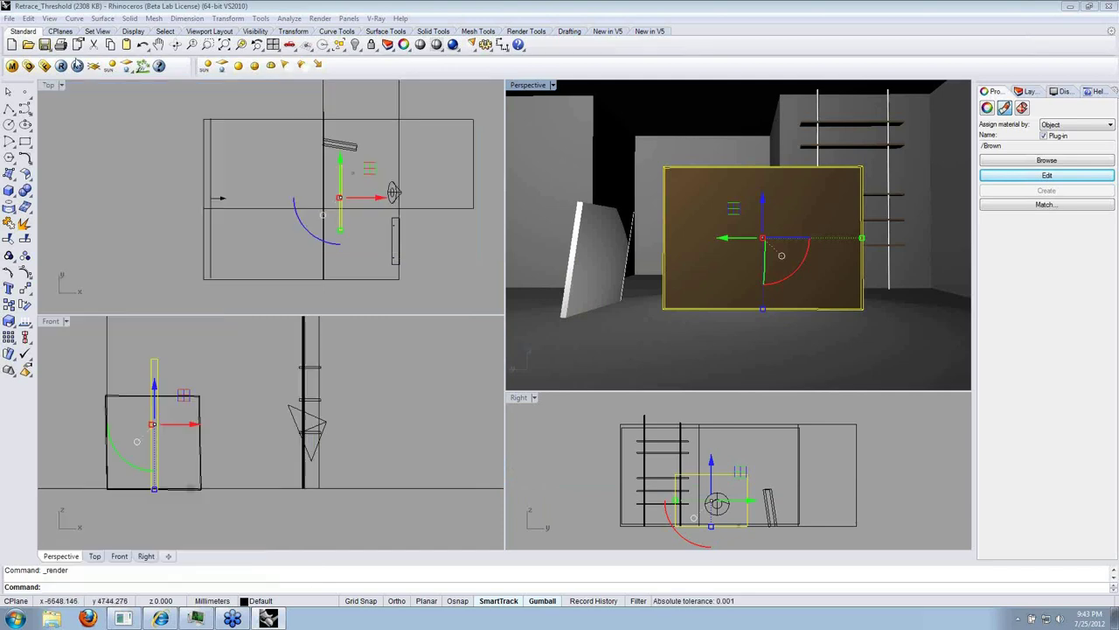
Open the ALL_Proxy_Materials_RH5 model from the 008_DGeo_Proxy folder of Rhino Presentation.
left_click(28, 44)
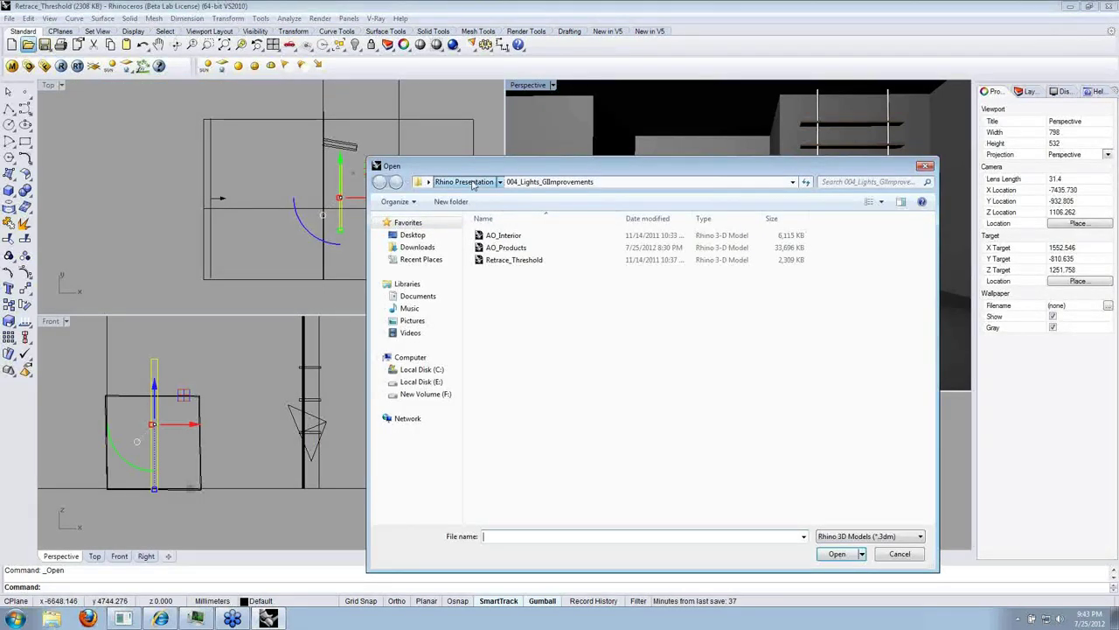
left_click(472, 182)
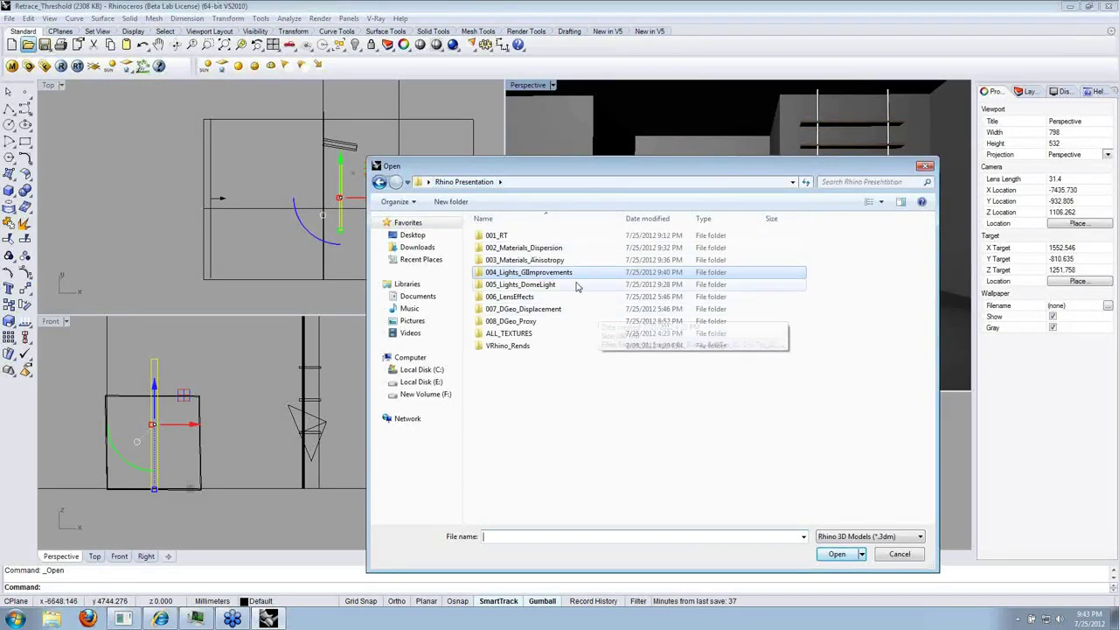
double_click(532, 323)
double_click(524, 249)
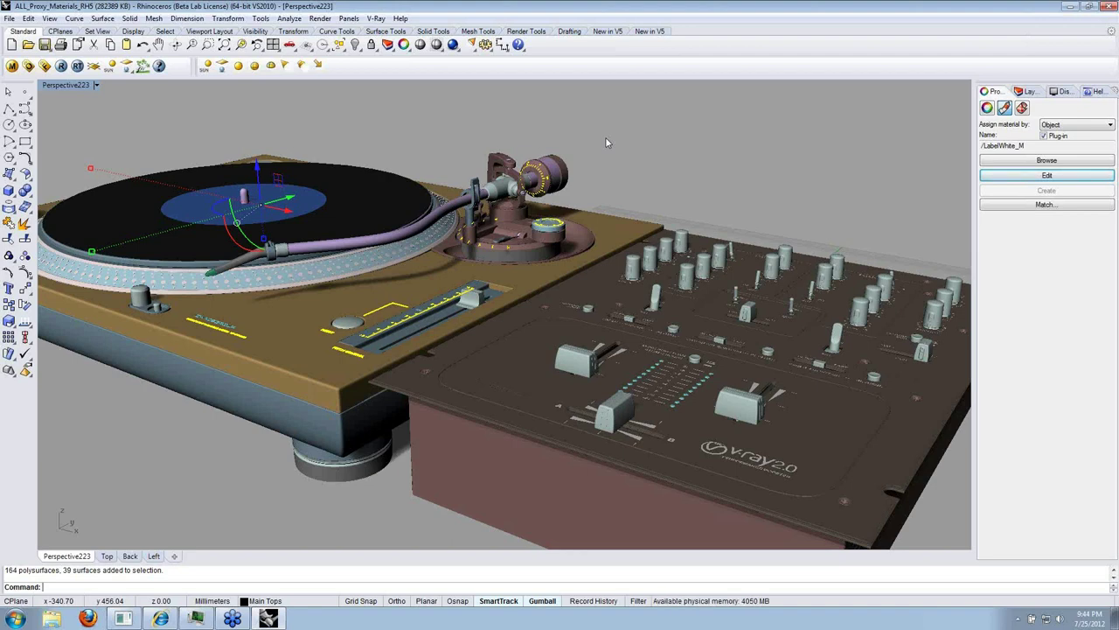
Clear the current selection and select the whole turntable and mixer.
left_click(584, 191)
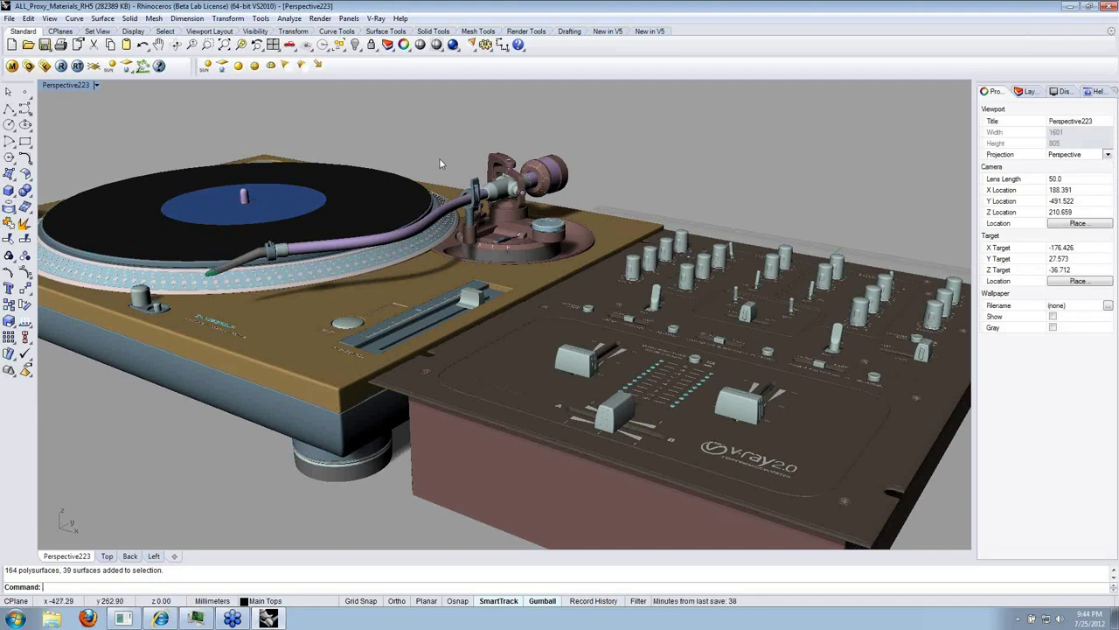
scroll(440, 164, "down", 2)
scroll(433, 214, "down", 2)
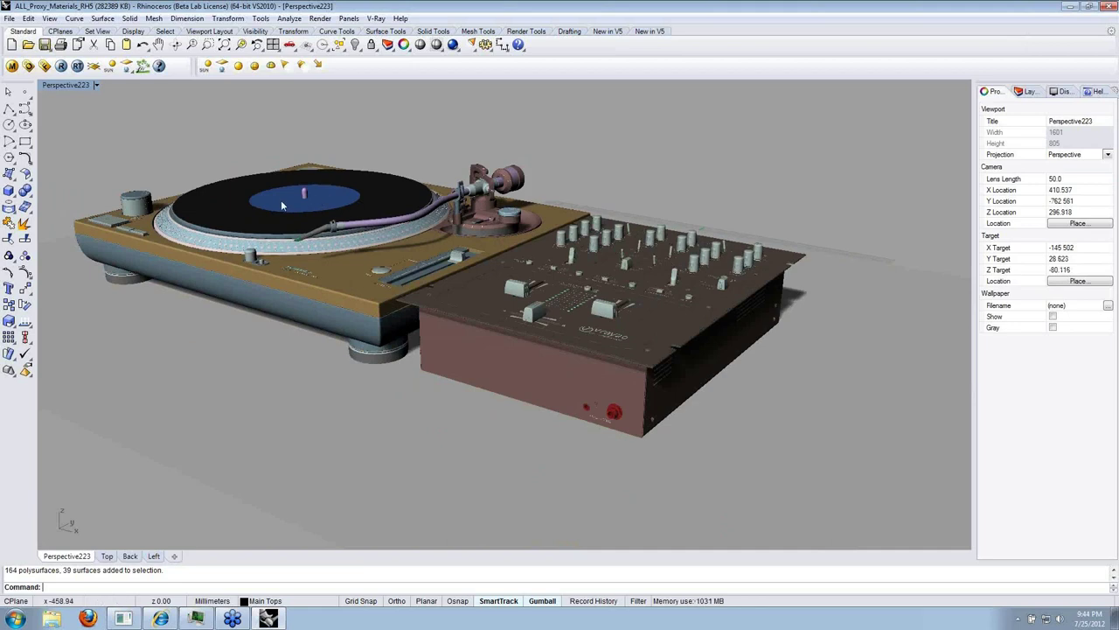
left_click_drag(62, 101, 847, 475)
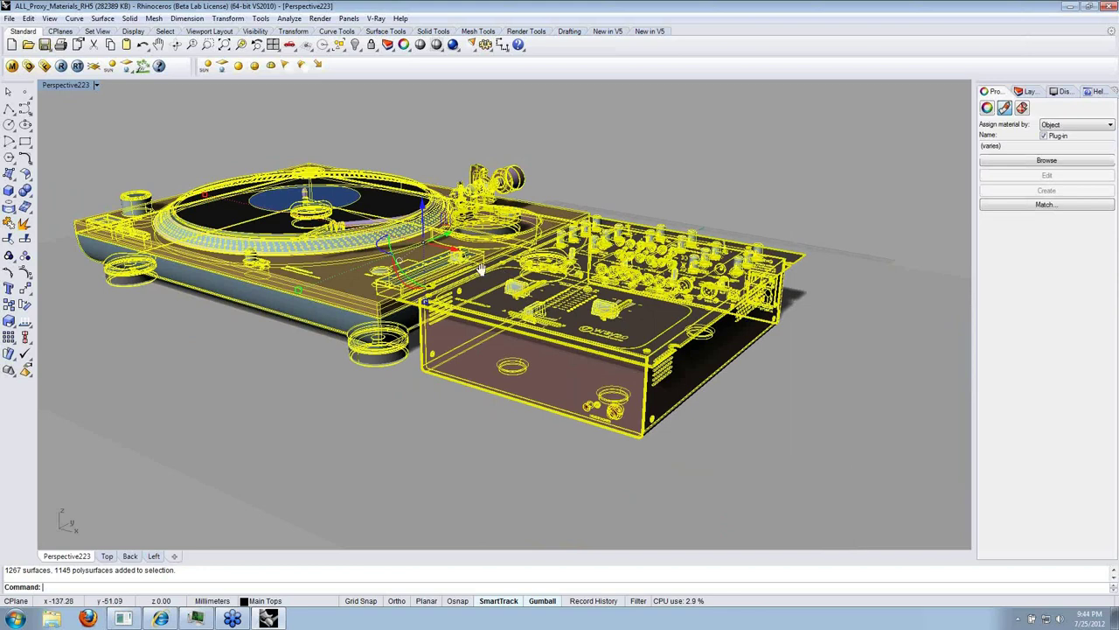
right_click_drag(487, 272, 560, 327)
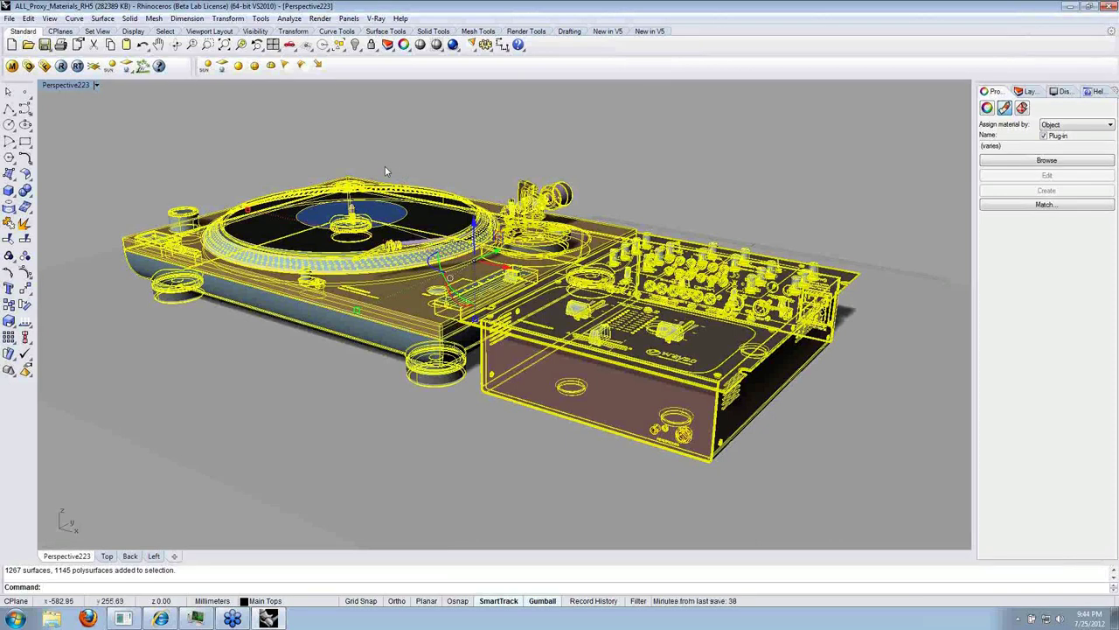
Start writing the selected objects as a V-Ray proxy and save the mesh file on the Desktop as test.
right_click(143, 70)
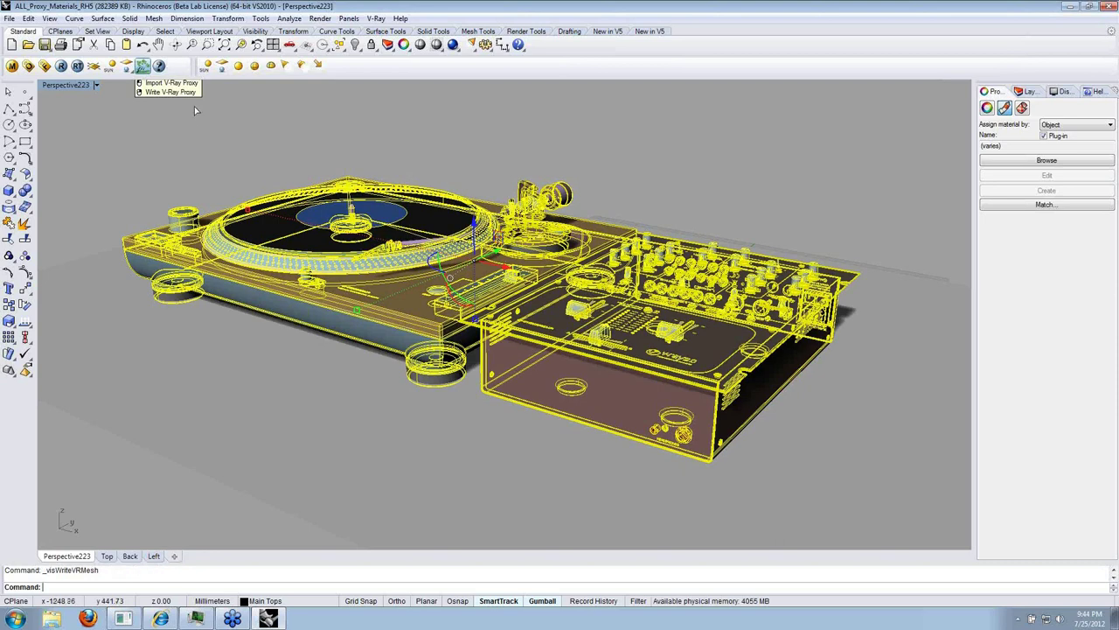
left_click_drag(530, 205, 331, 119)
left_click(369, 458)
type("test")
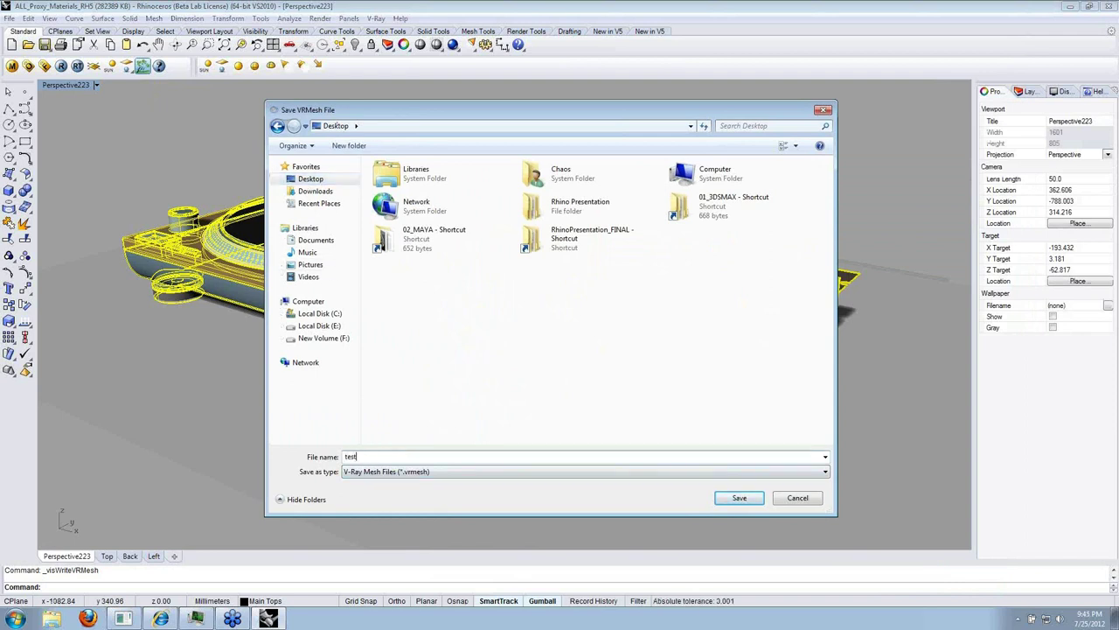
left_click(735, 498)
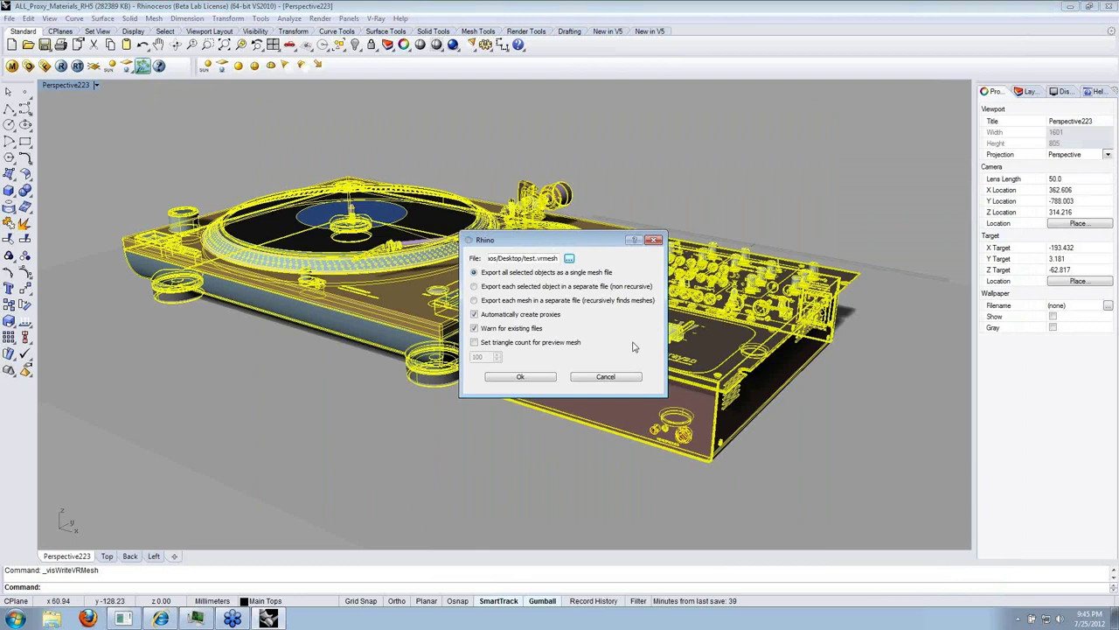
Set the preview mesh triangle count to 200 and export the selection as a single mesh file with automatic proxy creation.
left_click_drag(541, 243, 491, 219)
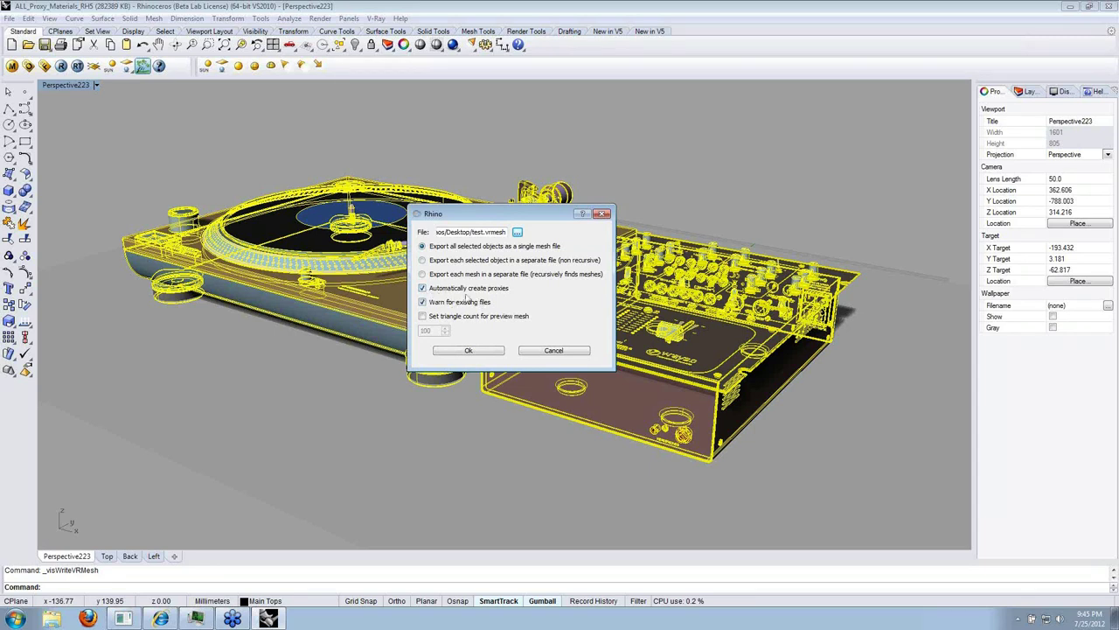
left_click(440, 317)
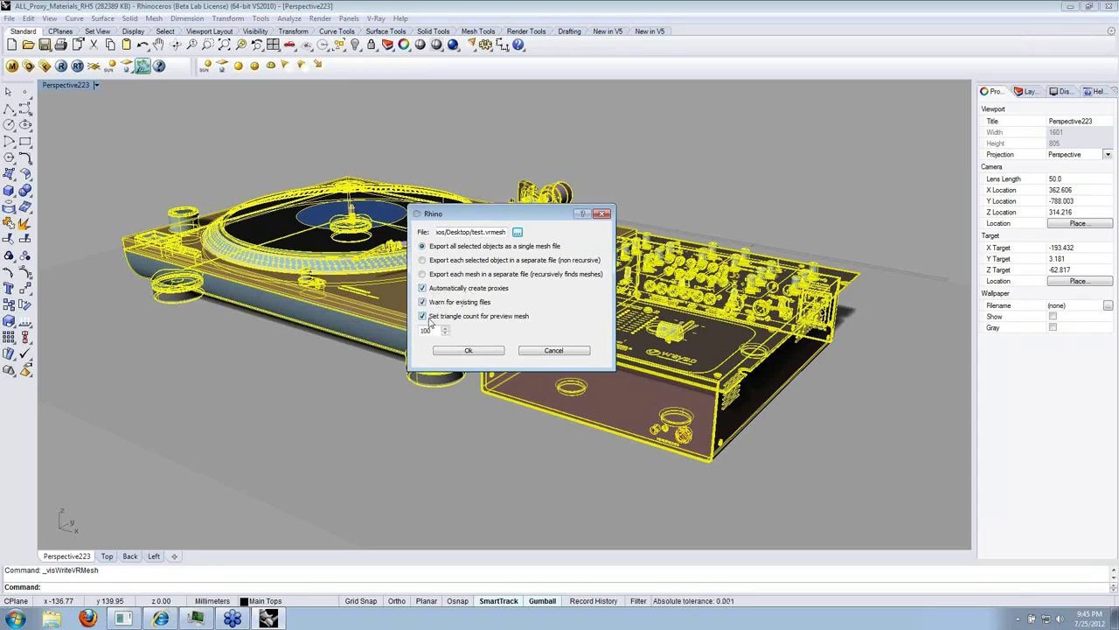
left_click_drag(437, 331, 416, 339)
type("200")
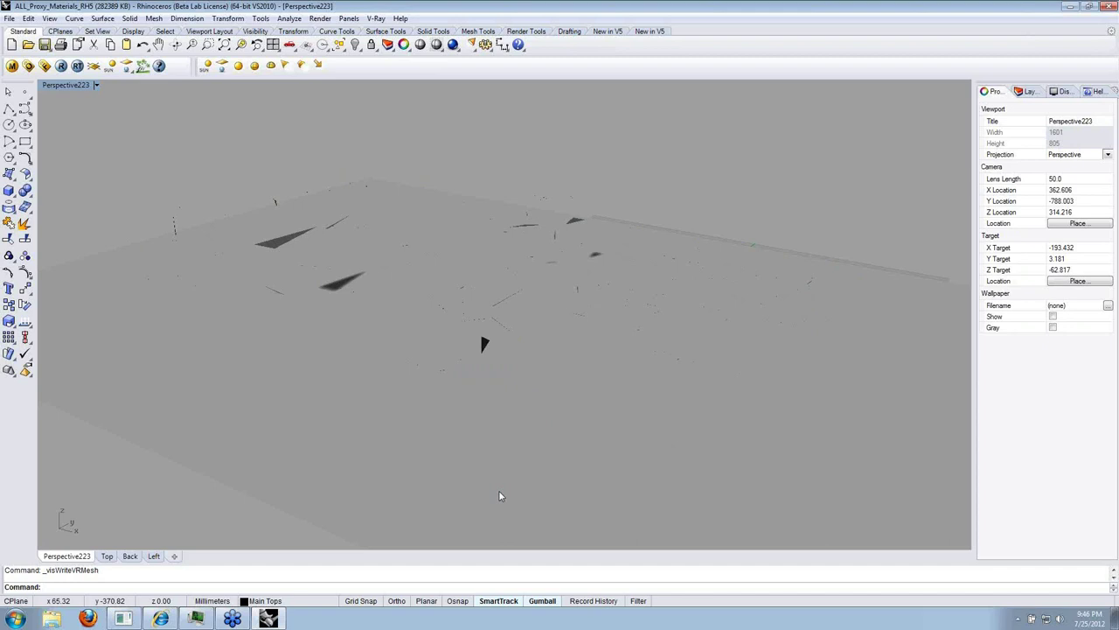
Select the turntable and mixer proxy mesh and render it with V-Ray.
left_click(575, 220)
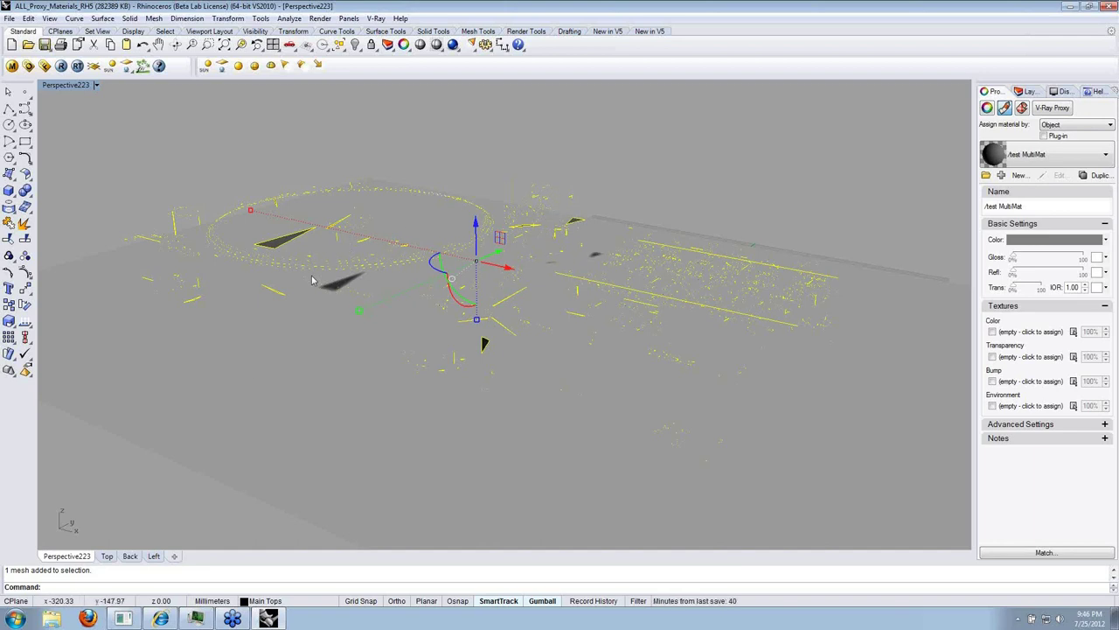
left_click(63, 68)
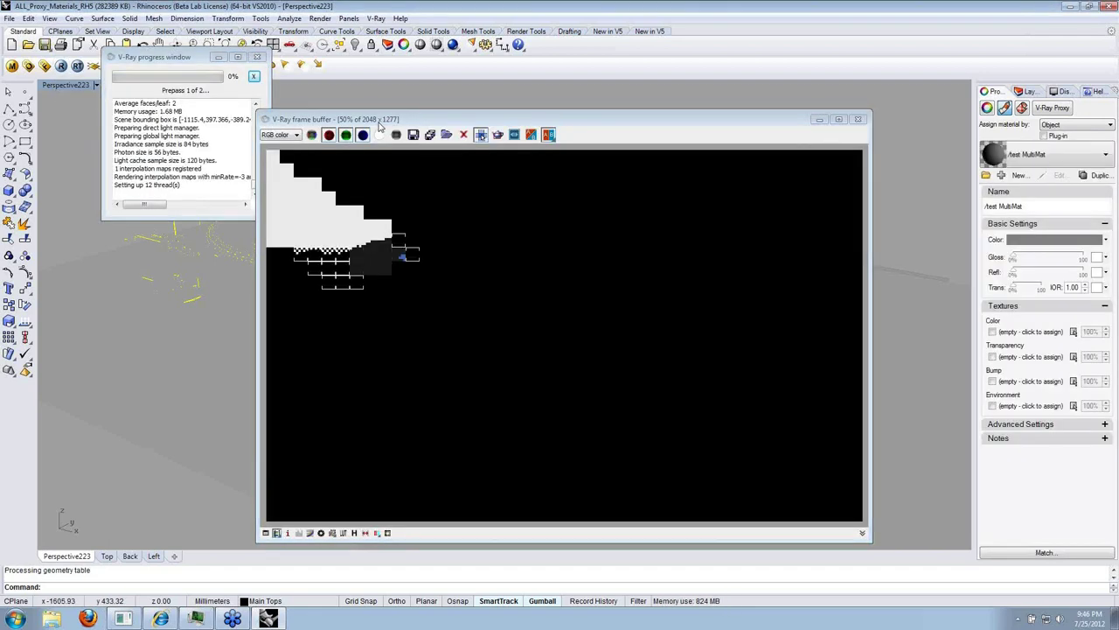
Bring up Windows Task Manager beside the frame buffer and monitor Rhino's CPU and memory use while the proxy renders.
left_click_drag(379, 125, 450, 88)
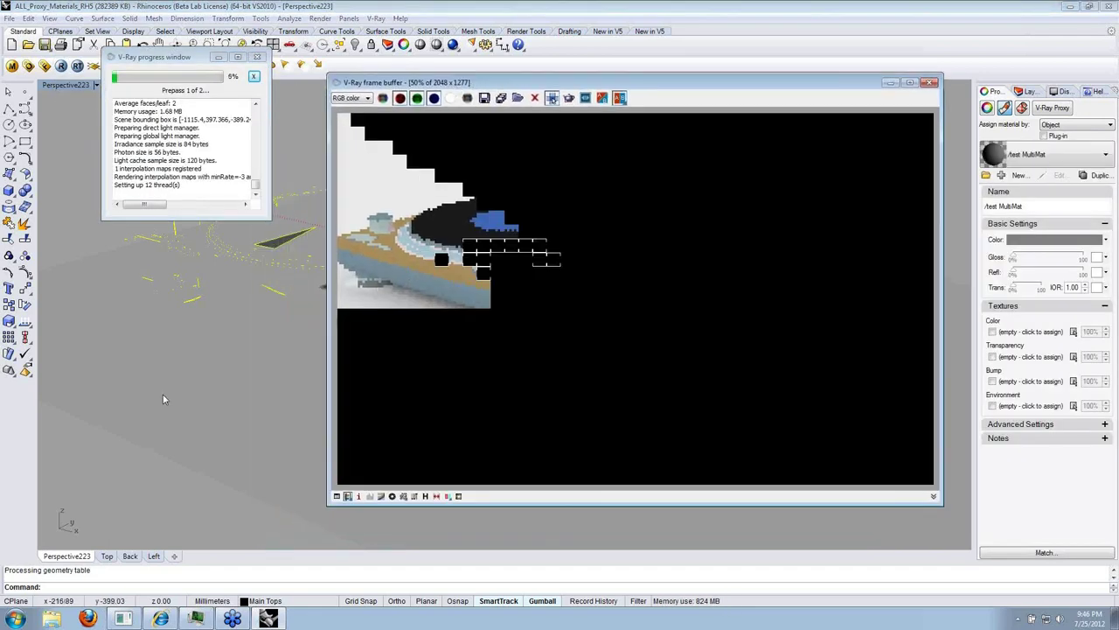
left_click(196, 618)
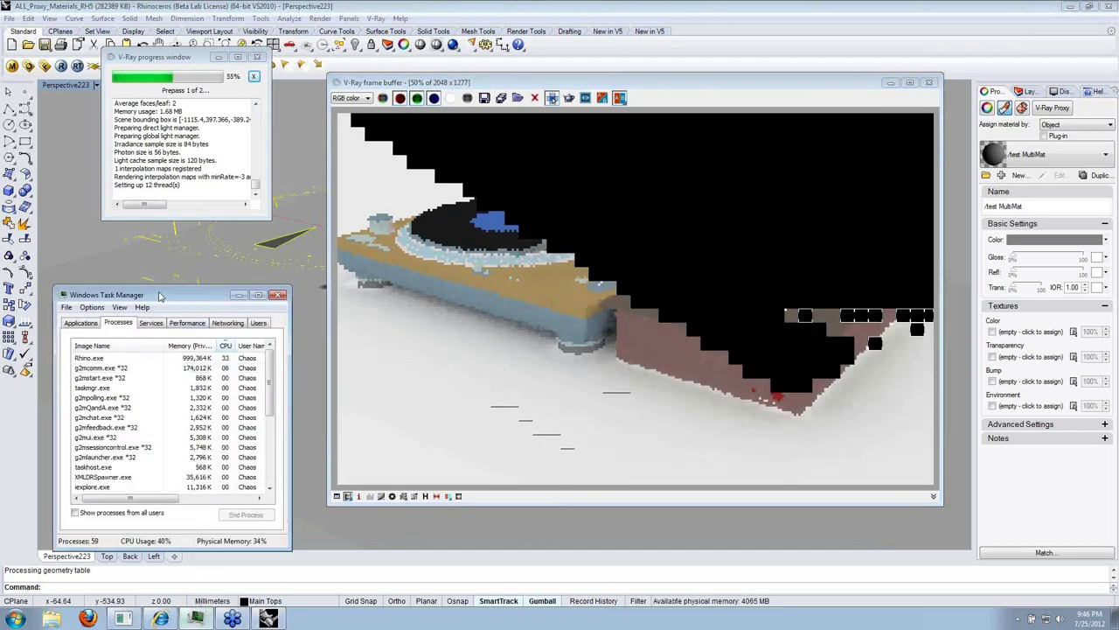
left_click_drag(140, 294, 153, 281)
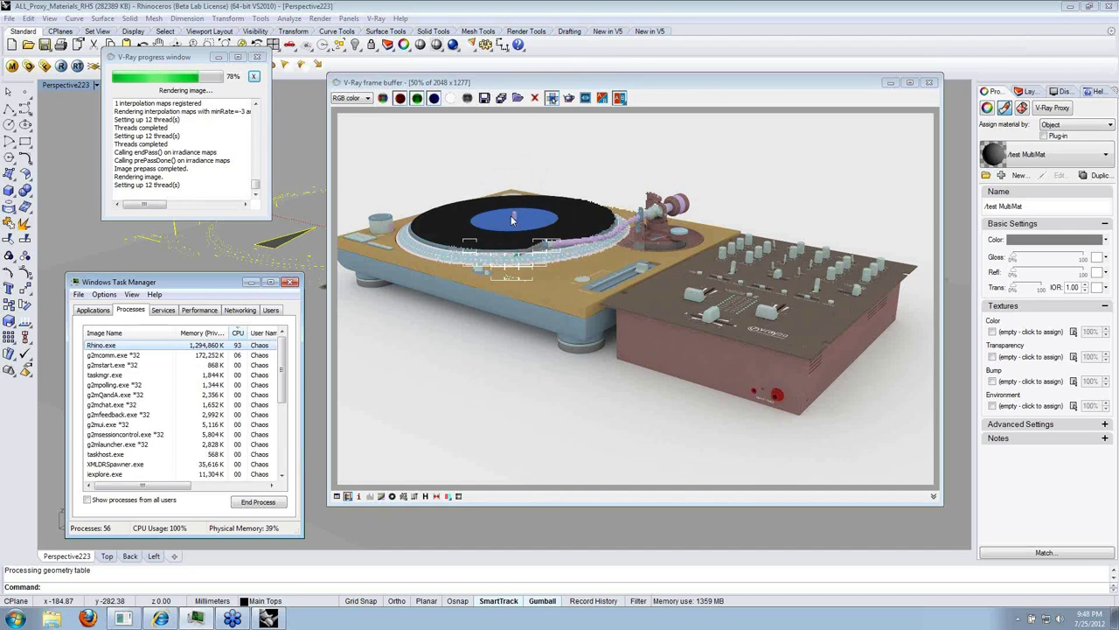
left_click_drag(210, 282, 212, 256)
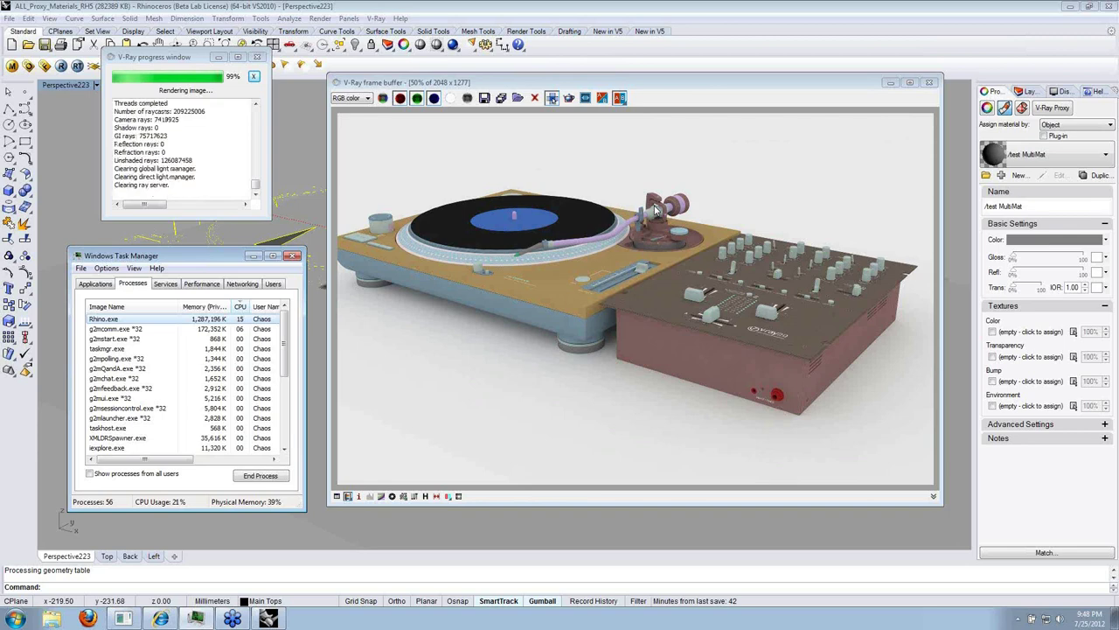
Move the V-Ray progress window aside and minimize the finished rendering's frame buffer.
left_click_drag(513, 85, 523, 97)
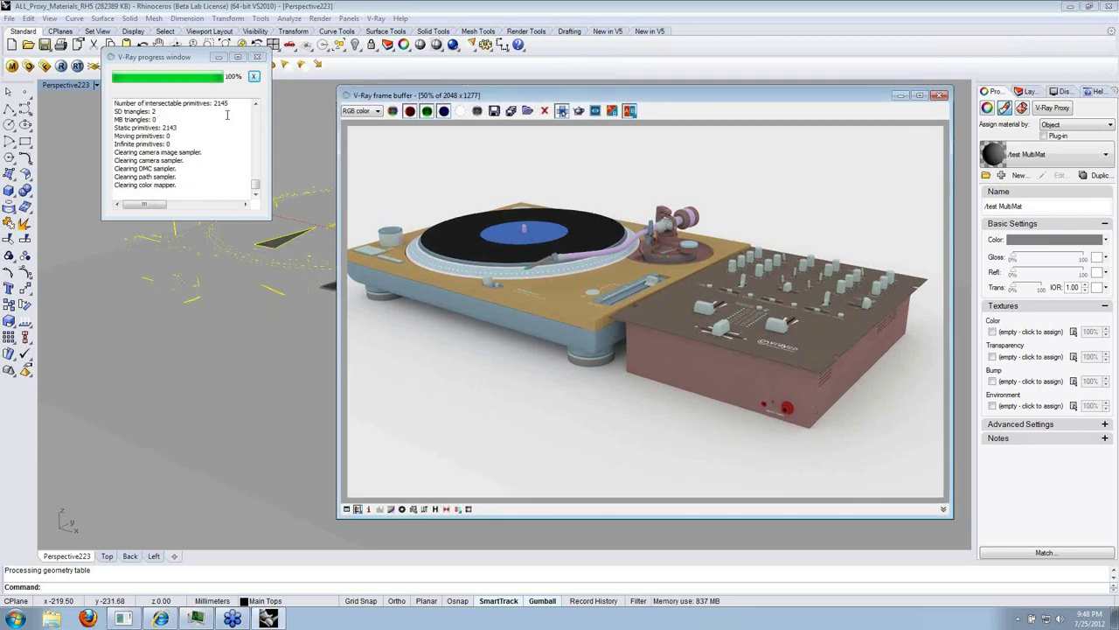
left_click_drag(170, 57, 145, 89)
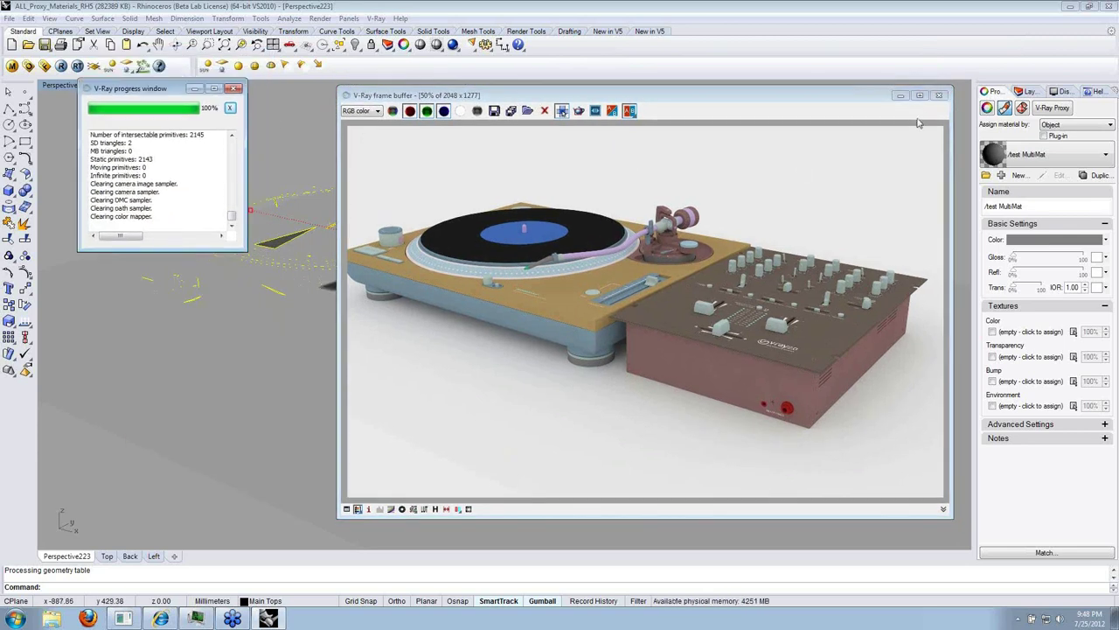
left_click(900, 96)
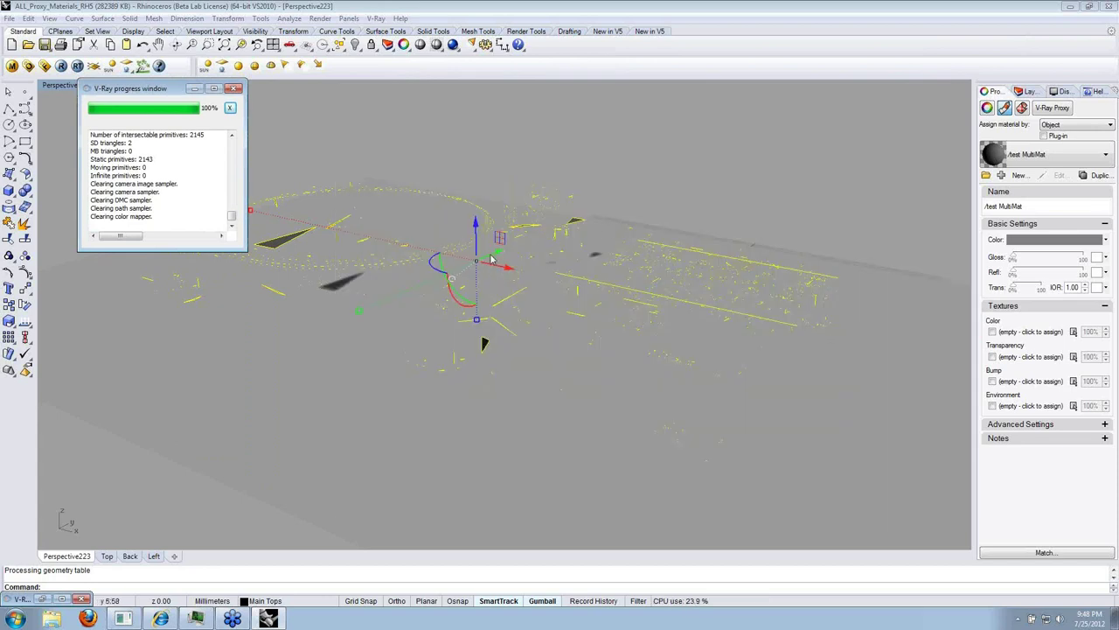
Duplicate the turntable and mixer proxy along the Y direction to form a row of three proxies.
left_click_drag(492, 260, 629, 254)
right_click_drag(630, 254, 688, 175)
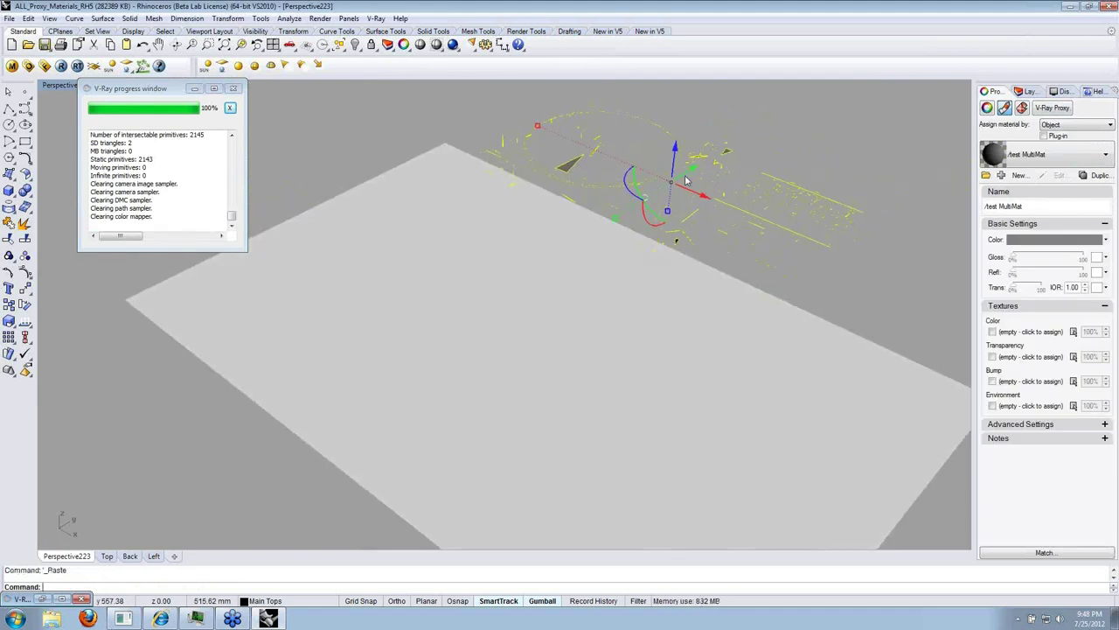
key("alt")
left_click_drag(688, 175, 349, 384)
right_click_drag(350, 384, 504, 307)
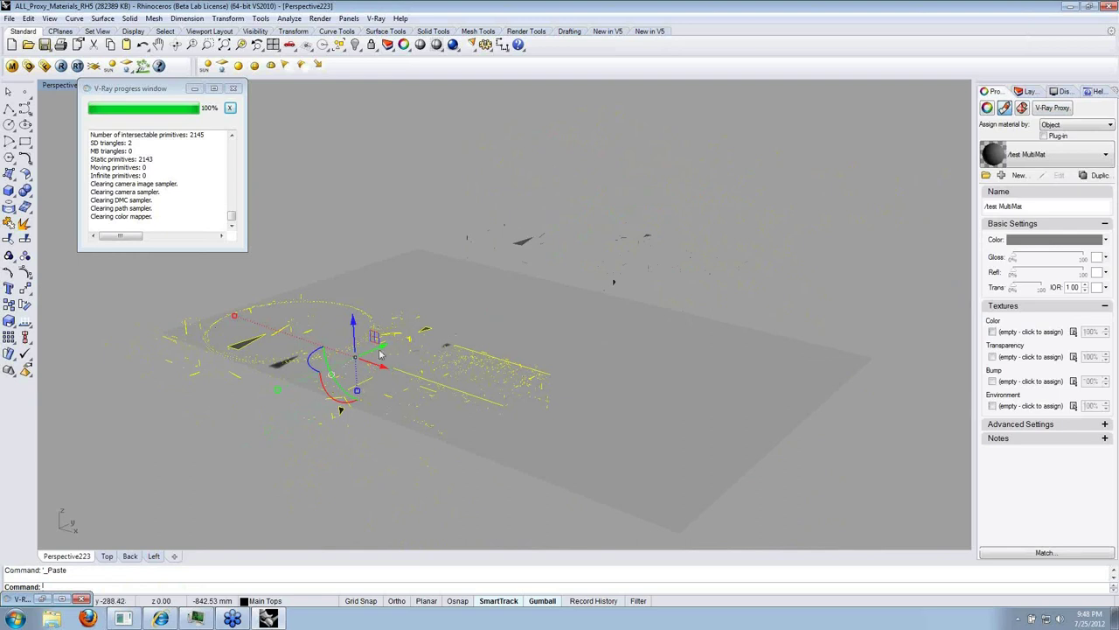
left_click_drag(378, 350, 501, 261)
left_click(286, 365)
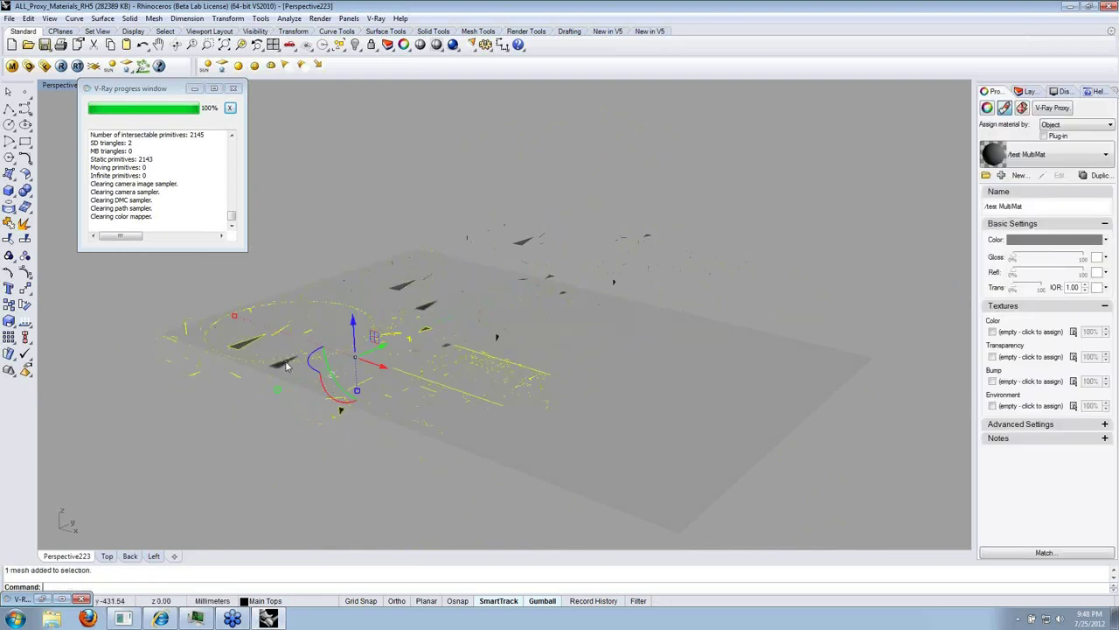
left_click_drag(378, 350, 528, 245)
Duplicate the row of three proxies along the X direction, and copy the combined group to form a grid of twelve.
key("ctrl+v")
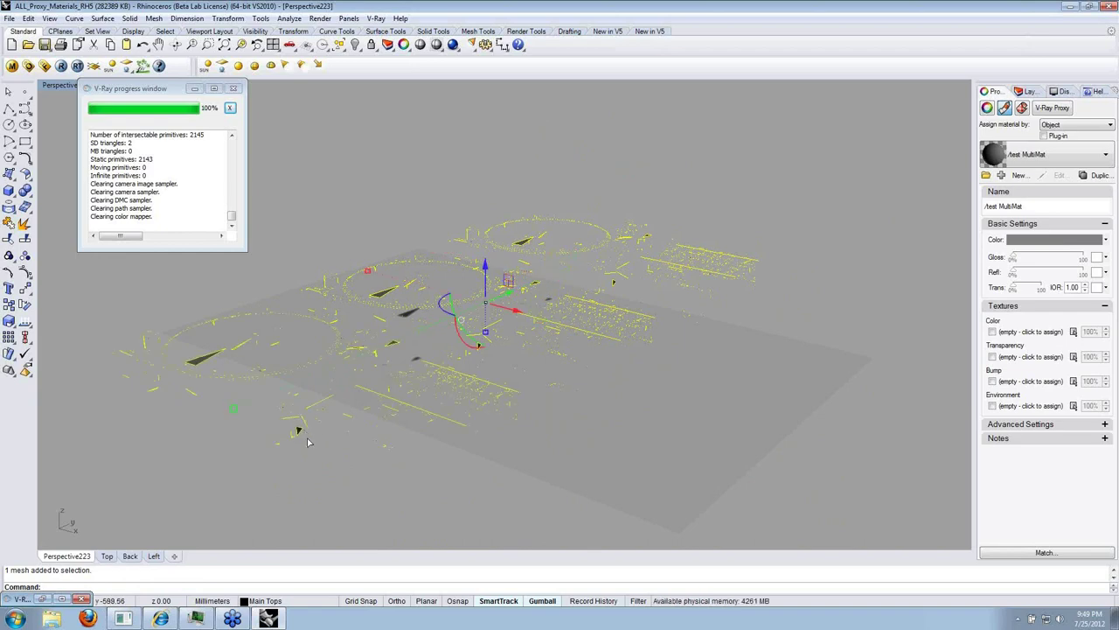
left_click_drag(514, 310, 264, 197)
scroll(411, 258, "down", 3)
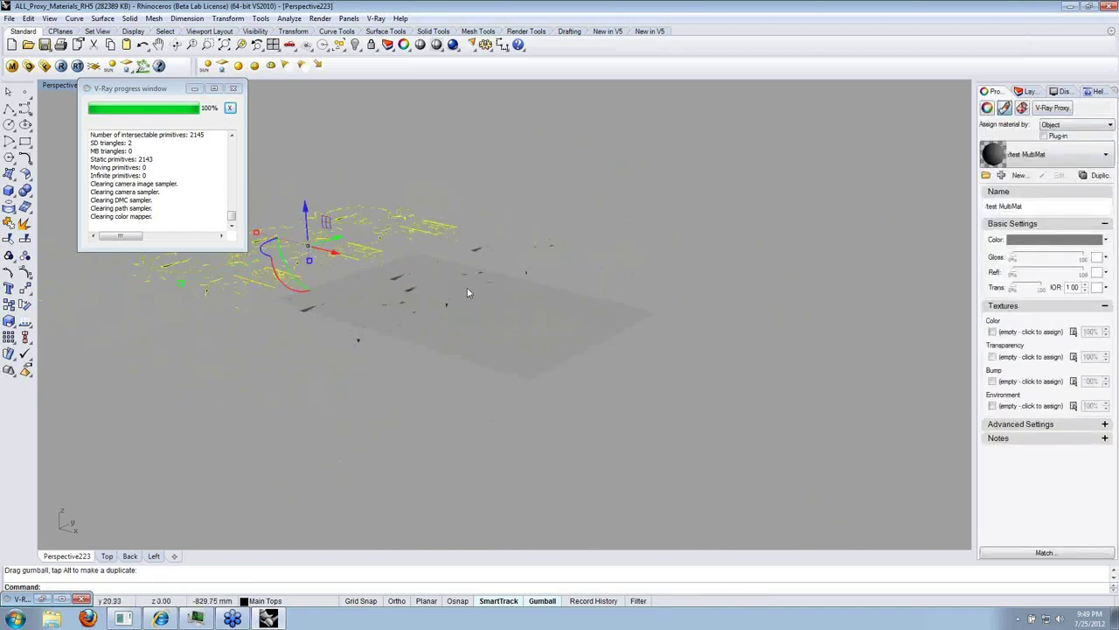
middle_click(467, 286)
left_click(391, 280)
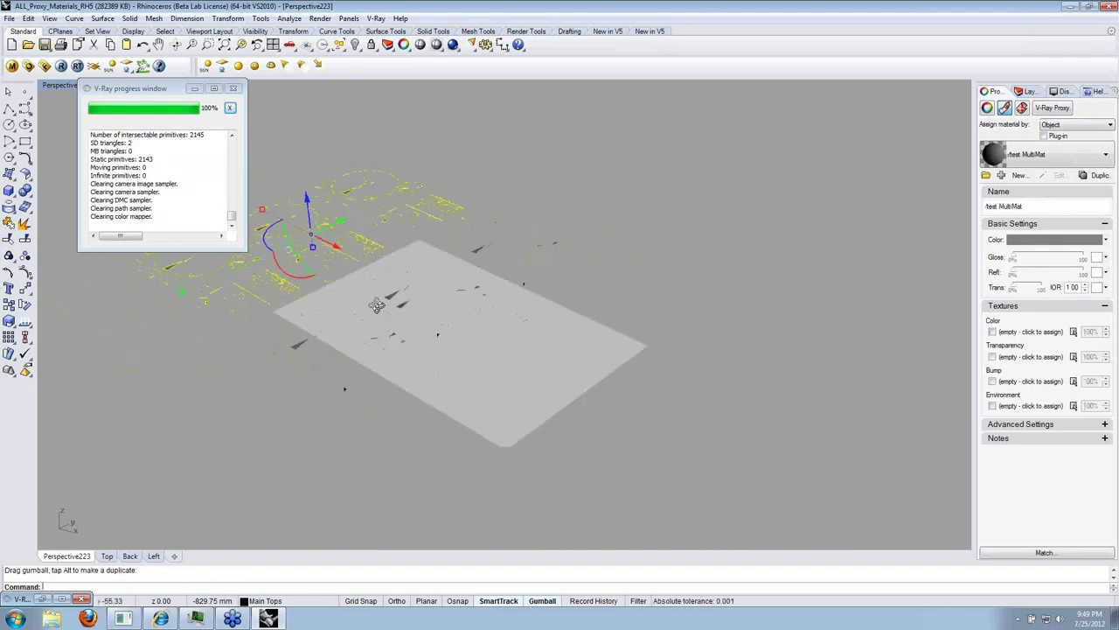
scroll(468, 232, "up", 3)
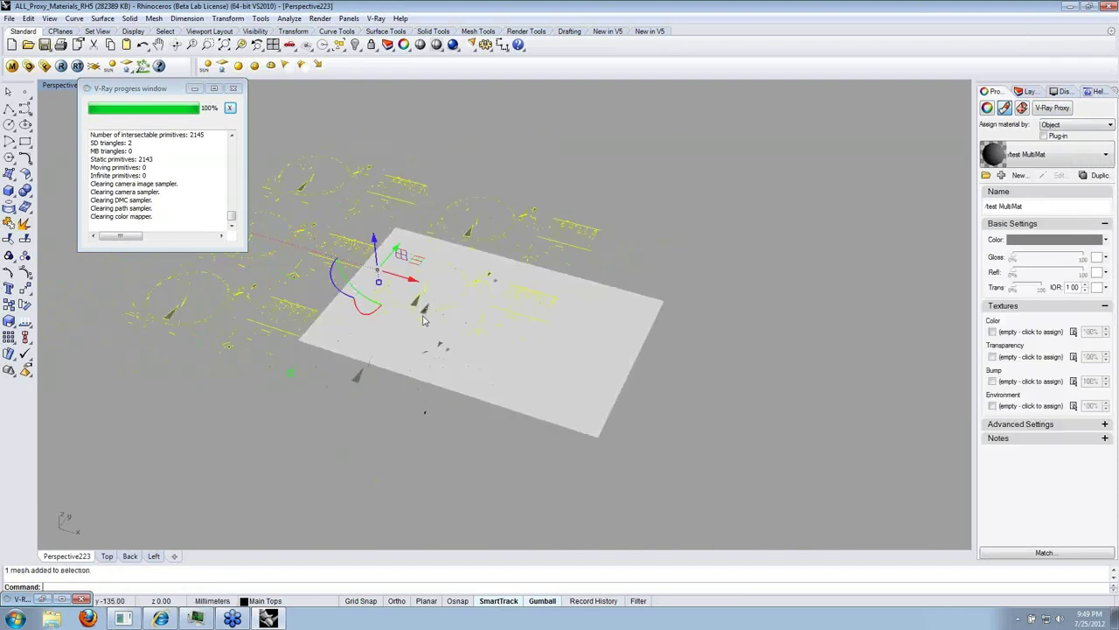
key("ctrl+v")
left_click_drag(405, 282, 791, 402)
left_click(422, 309)
key("Delete")
key("ctrl+z")
Select all twelve proxies without the ground plane and duplicate the grid behind the originals along the Y direction.
scroll(450, 327, "down", 3)
left_click_drag(260, 165, 744, 485)
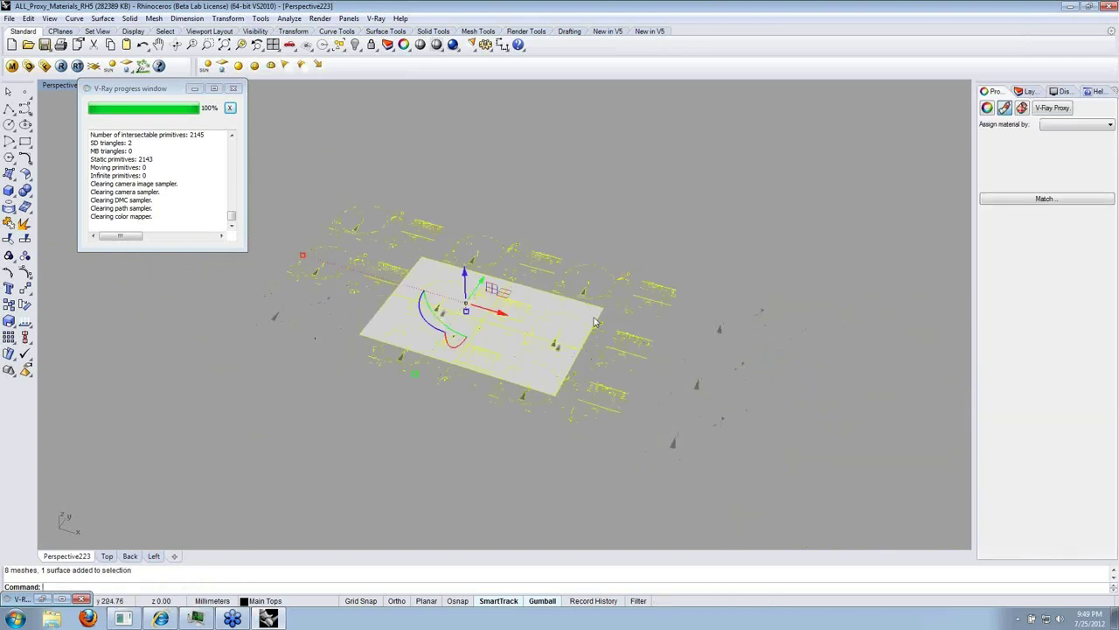
left_click(731, 323)
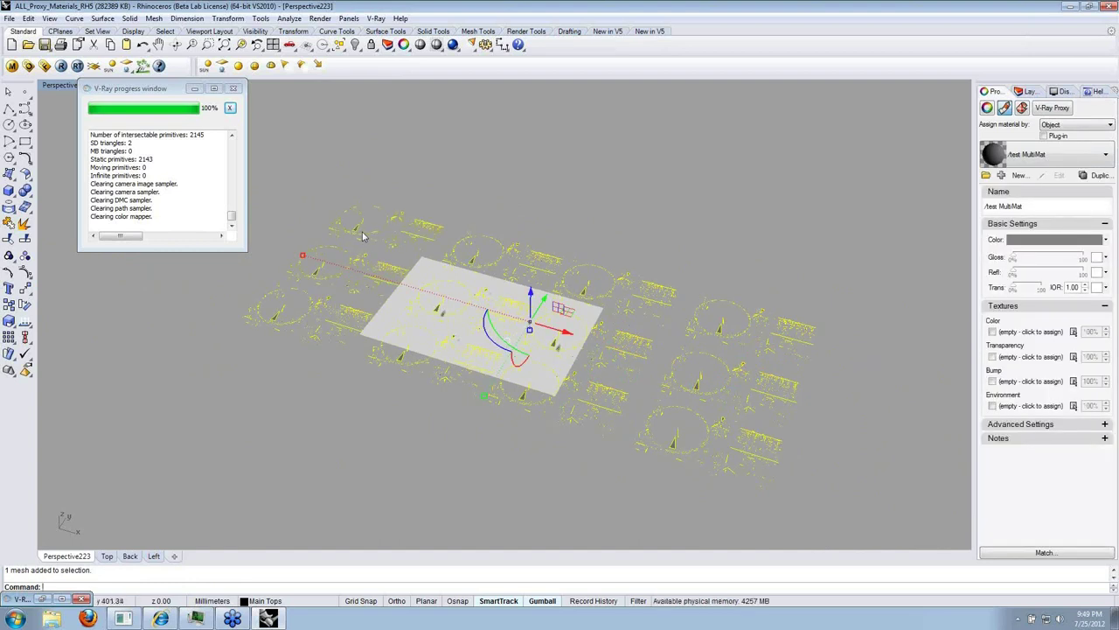
key("ctrl+v")
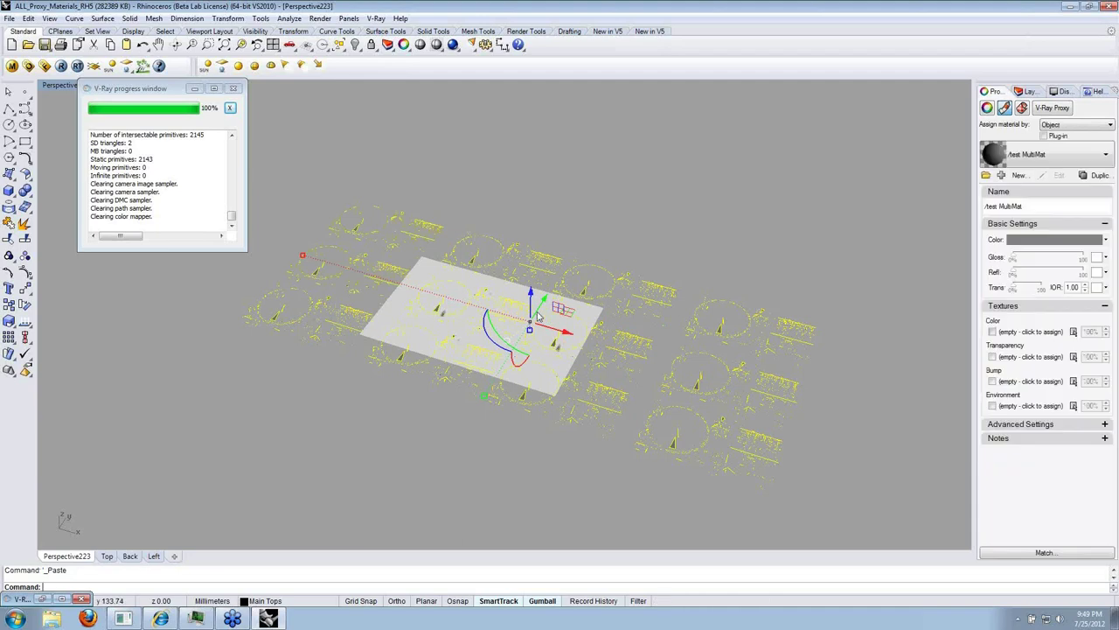
left_click_drag(542, 308, 608, 185)
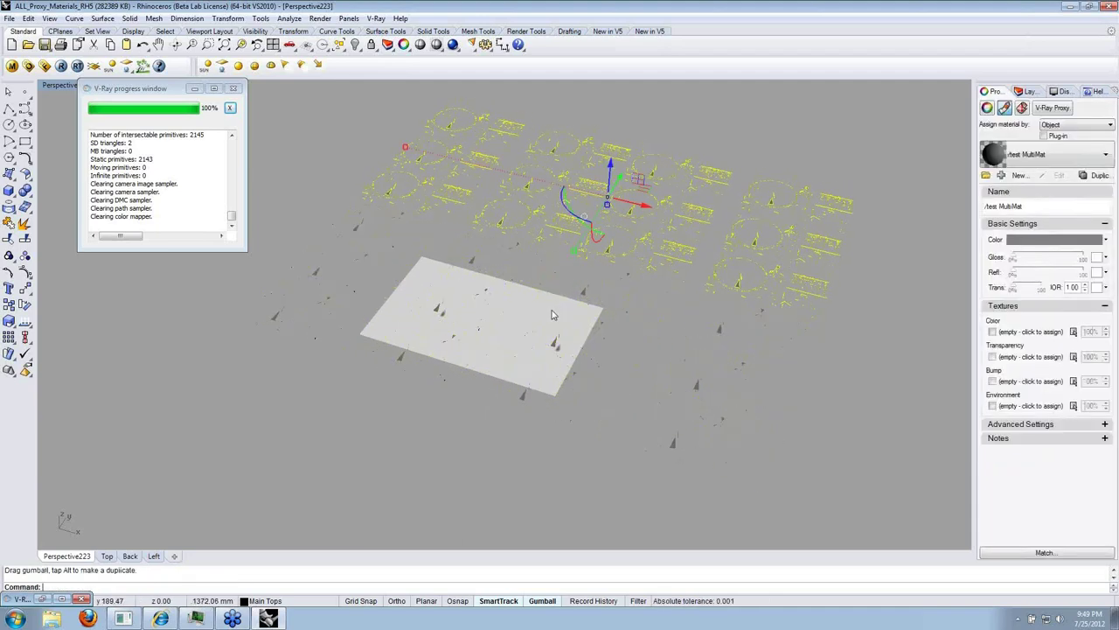
Frame the proxy grid at a low angle and set the V-Ray irradiance map's max rate to -3.
scroll(543, 308, "up", 5)
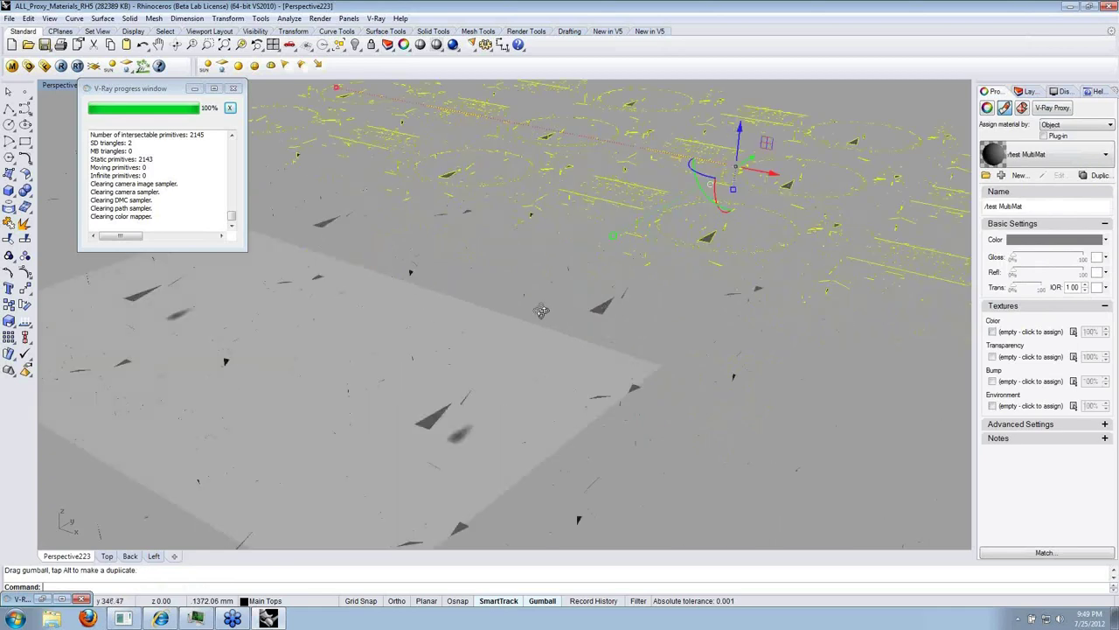
right_click_drag(534, 308, 517, 445)
left_click(29, 65)
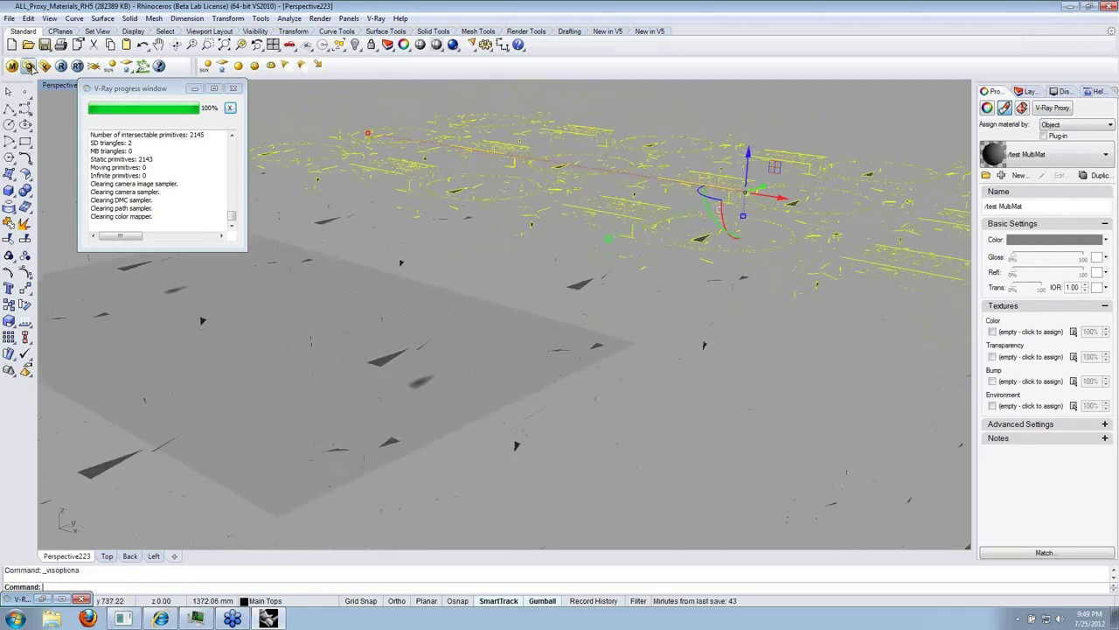
left_click(186, 276)
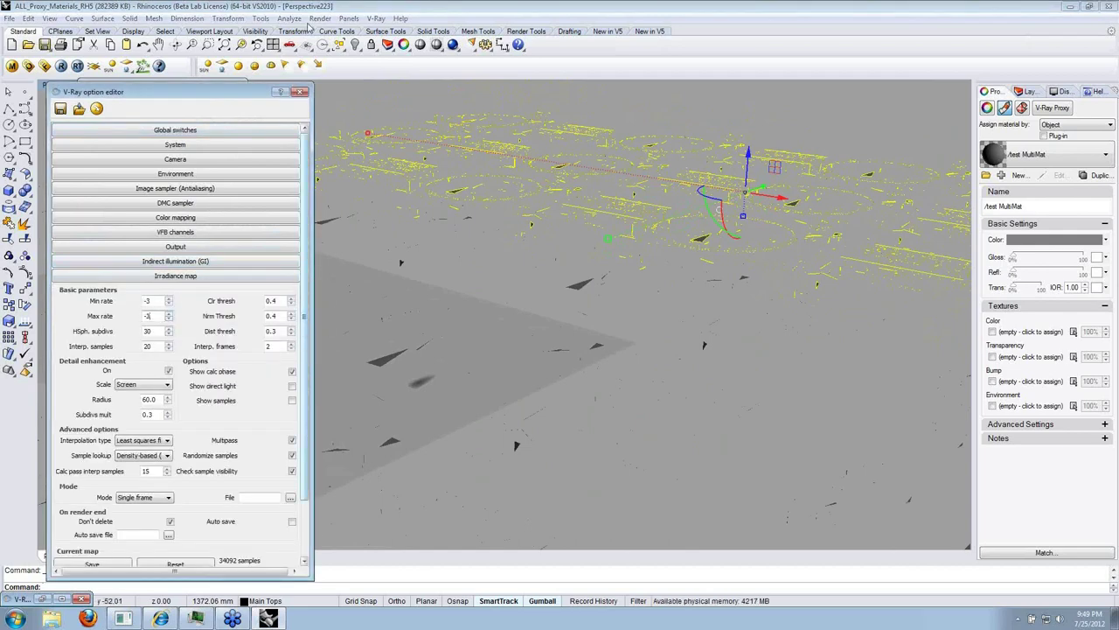
left_click(299, 92)
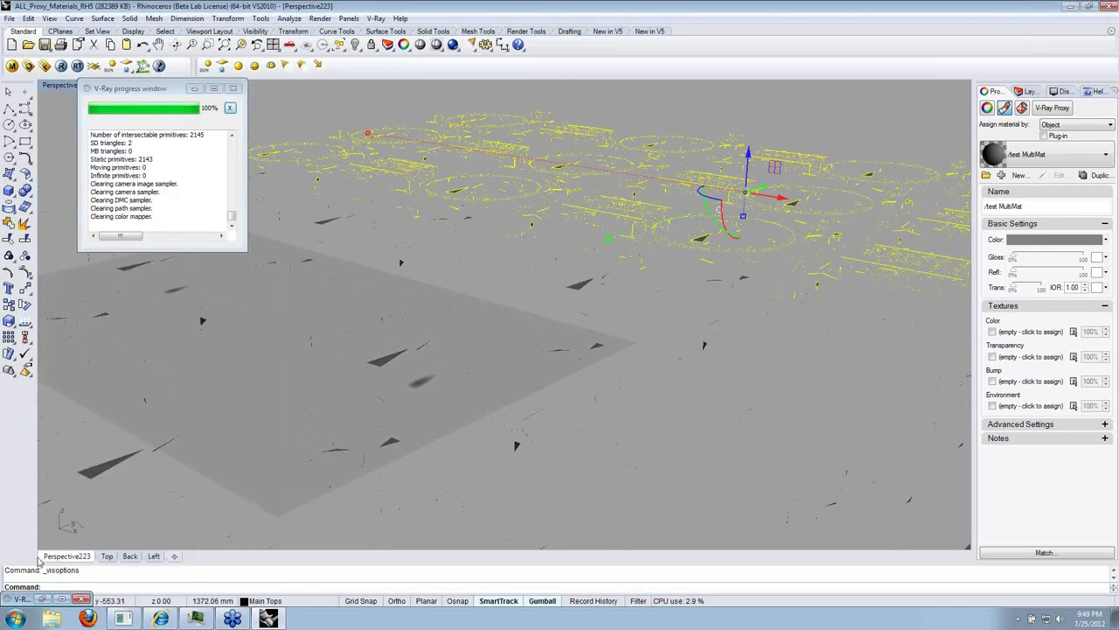
Restore the V-Ray frame buffer and render the grid of duplicated proxies.
left_click(44, 600)
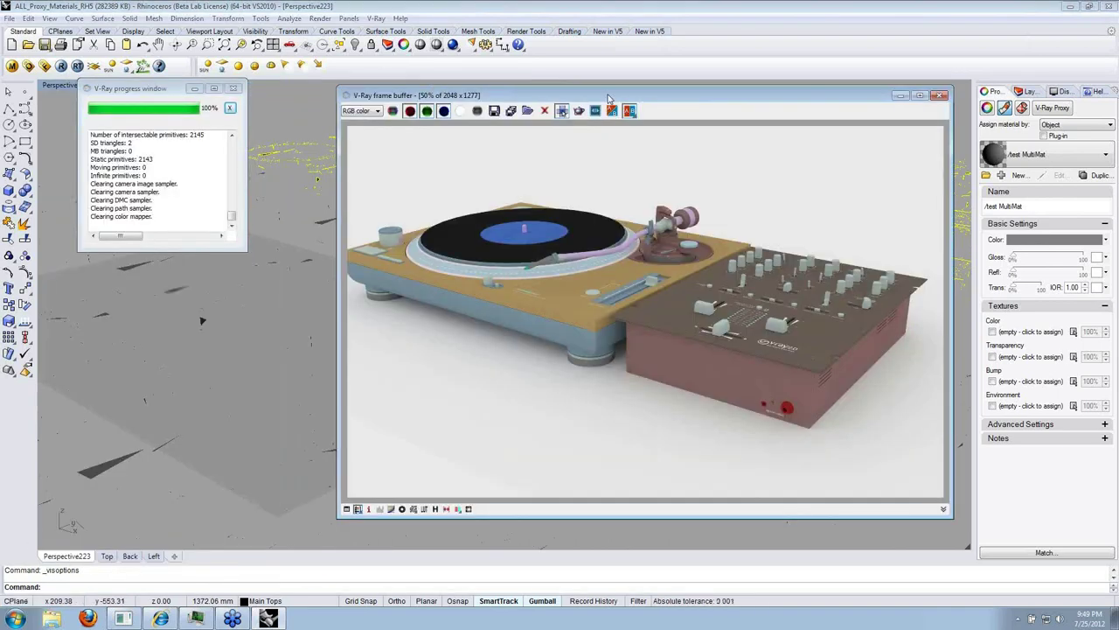
left_click_drag(609, 98, 580, 89)
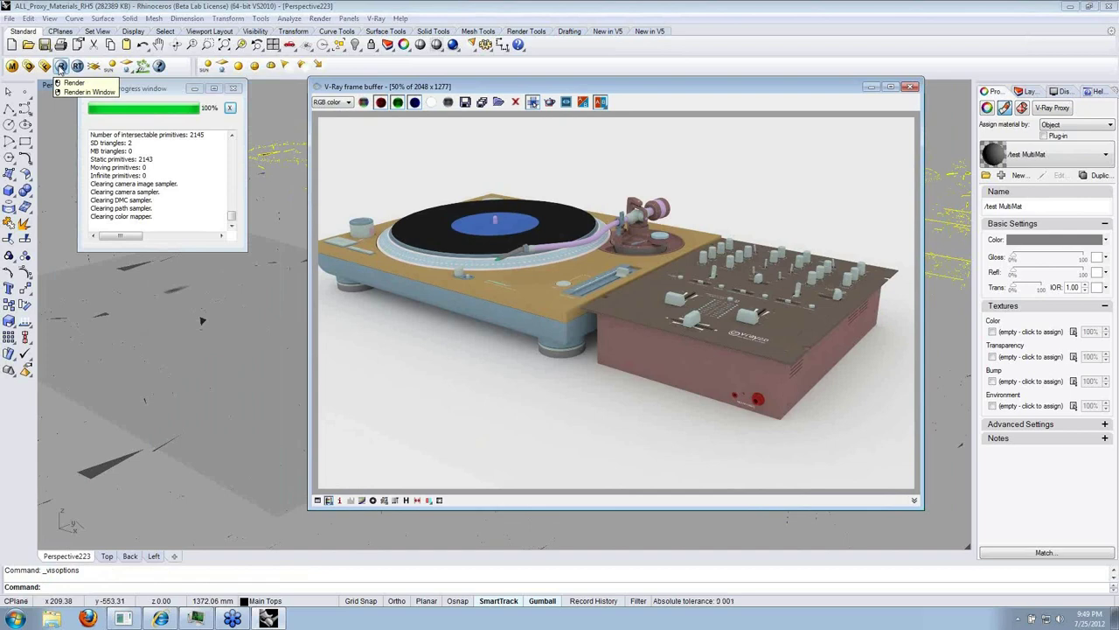
left_click(60, 68)
Check Rhino's memory and CPU use in Windows Task Manager while the grid of proxies renders.
key("ctrl+shift+Escape")
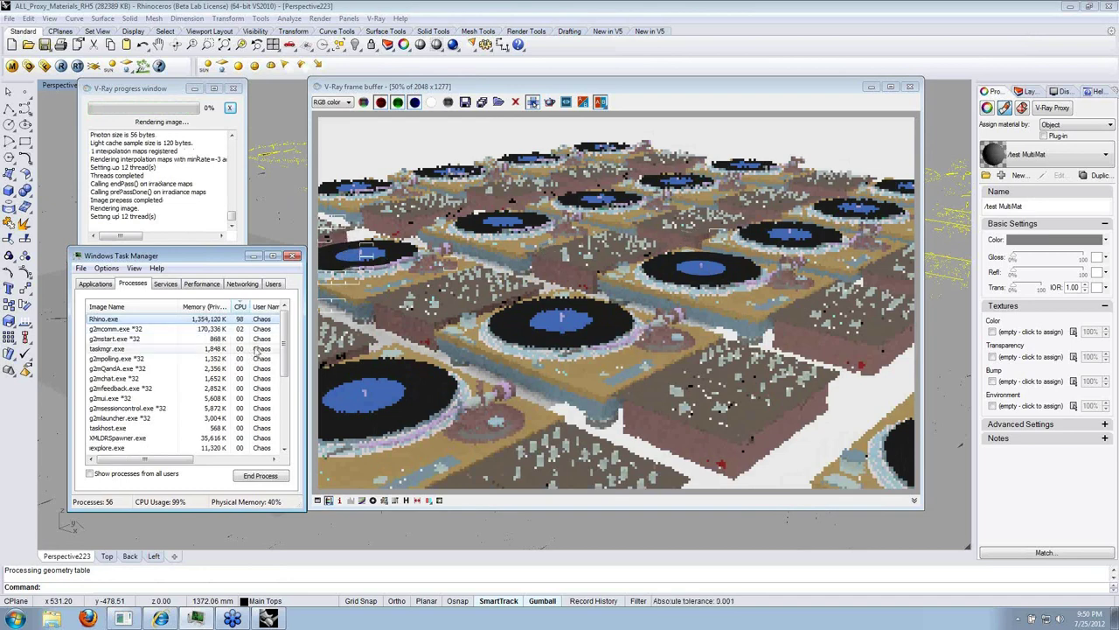
left_click_drag(174, 255, 148, 227)
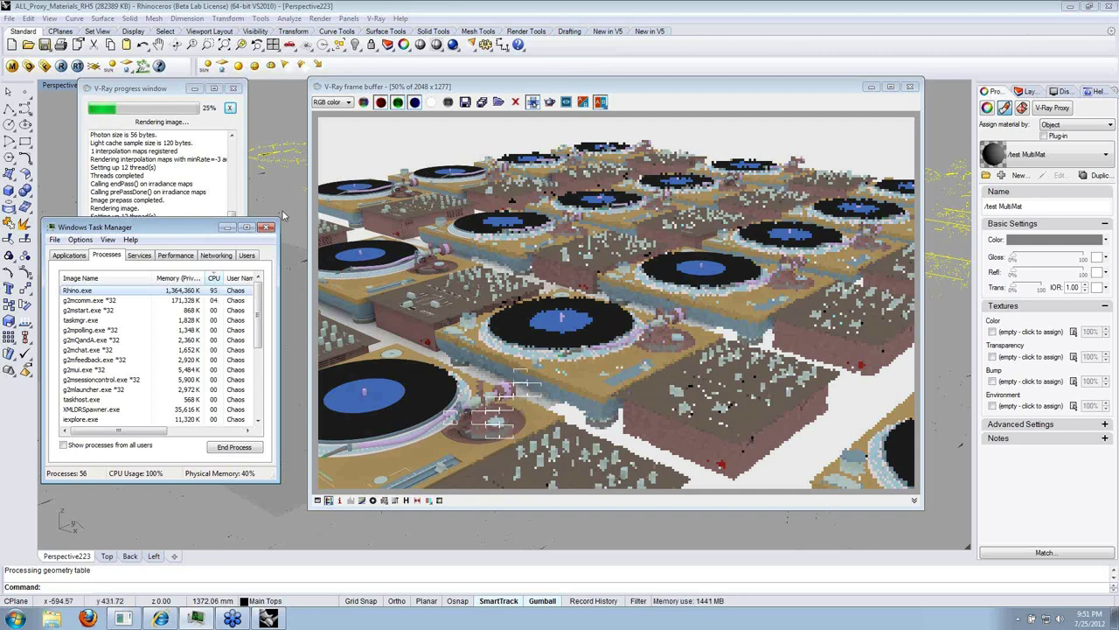
left_click_drag(178, 230, 187, 278)
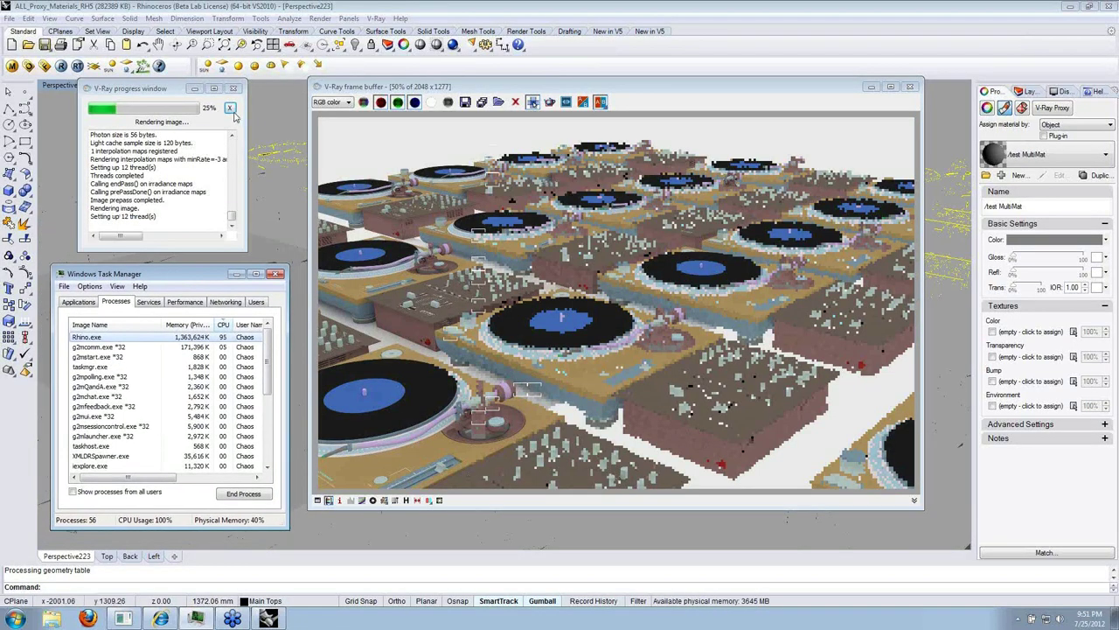
Dismiss Task Manager, stop the proxy grid rendering and close the frame buffer.
left_click(274, 118)
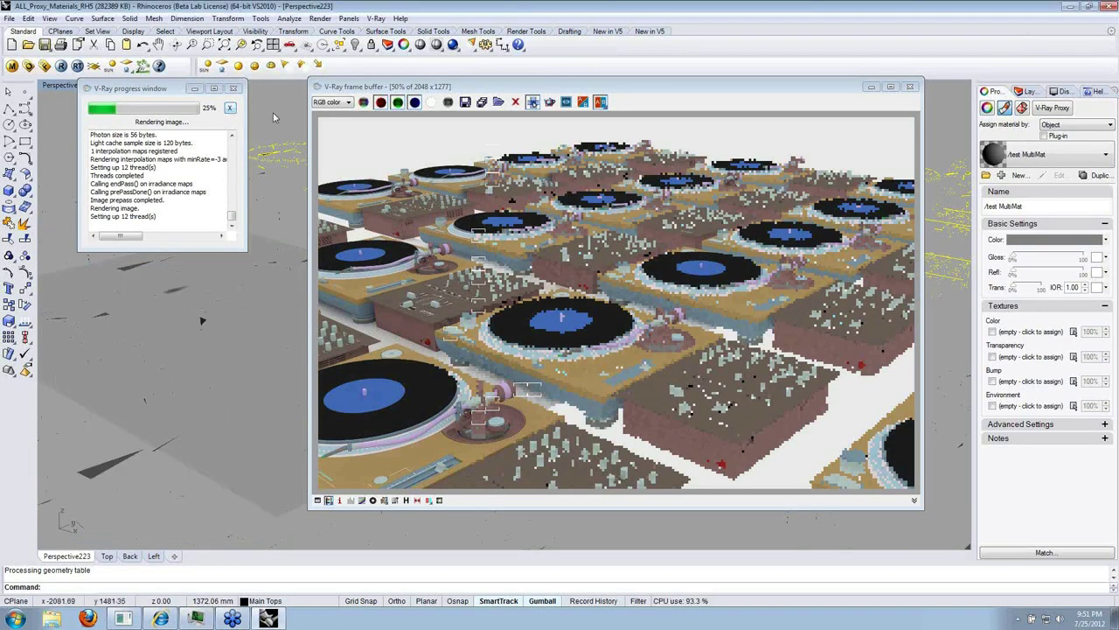
left_click(320, 91)
double_click(320, 91)
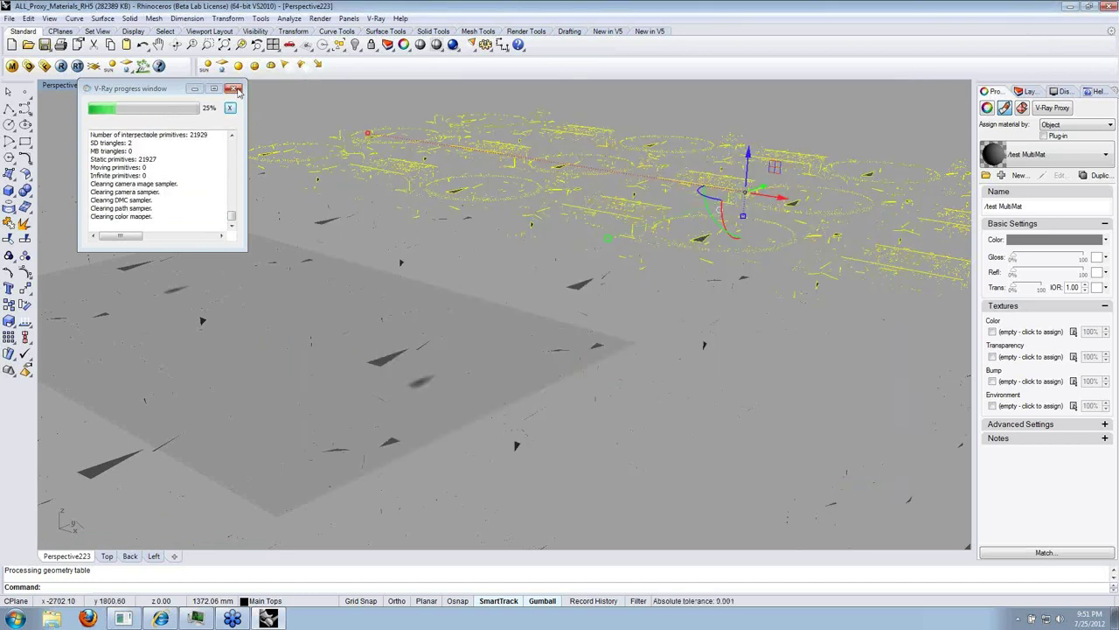
Open the Tree_Mesh model from the 008_DGeo_Proxy folder.
left_click(29, 46)
left_click(574, 336)
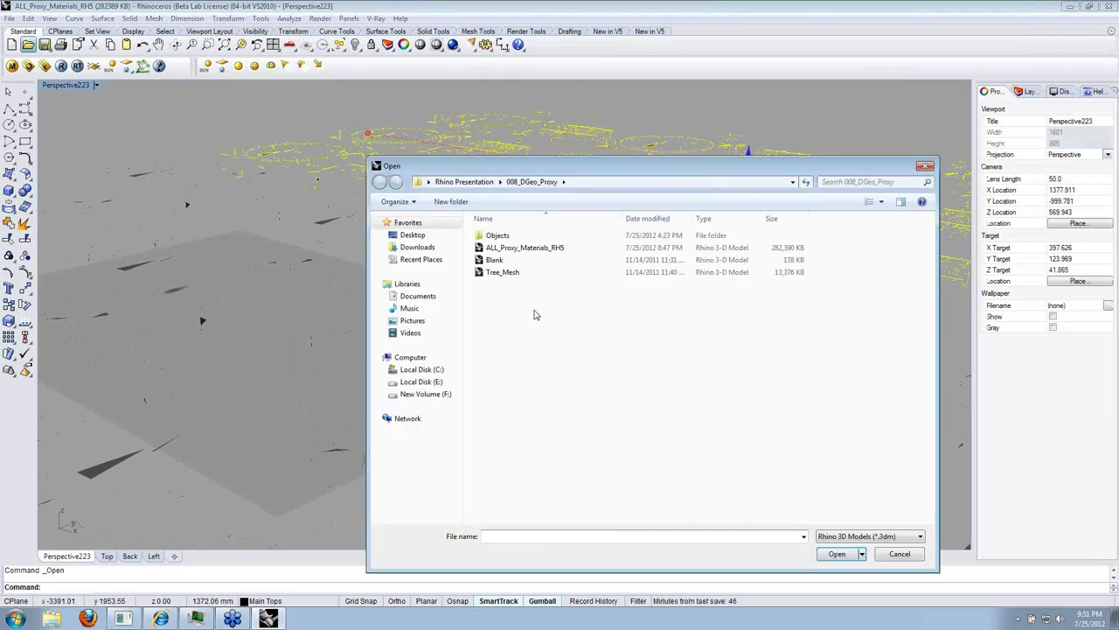
double_click(505, 272)
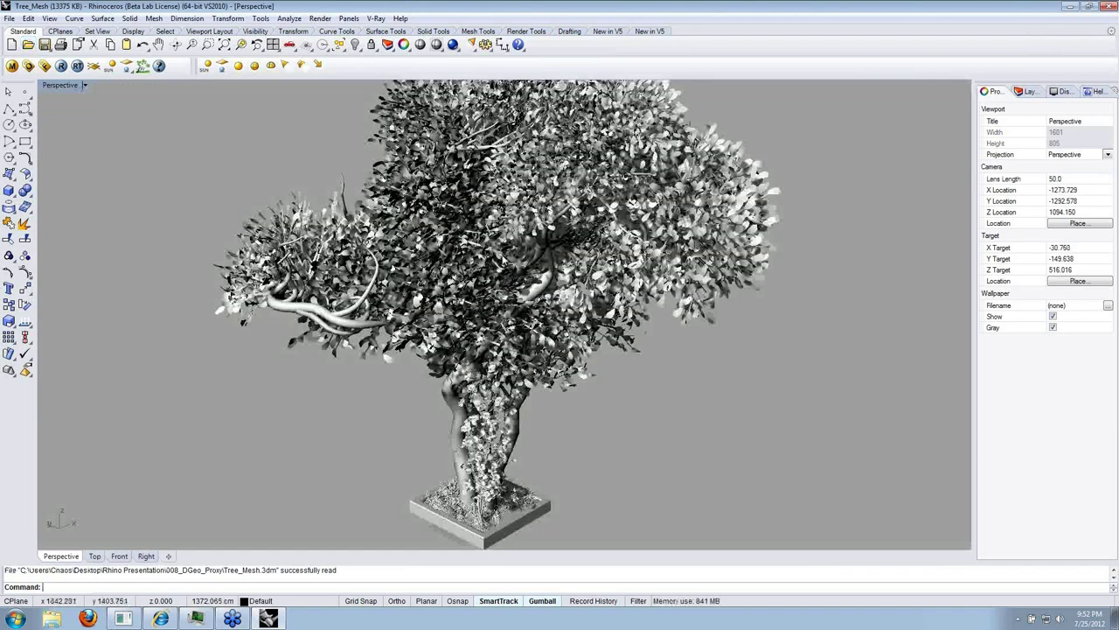
Bring the whole tree into view and select all of its meshes, including the foliage, trunk and square base.
left_click(506, 275)
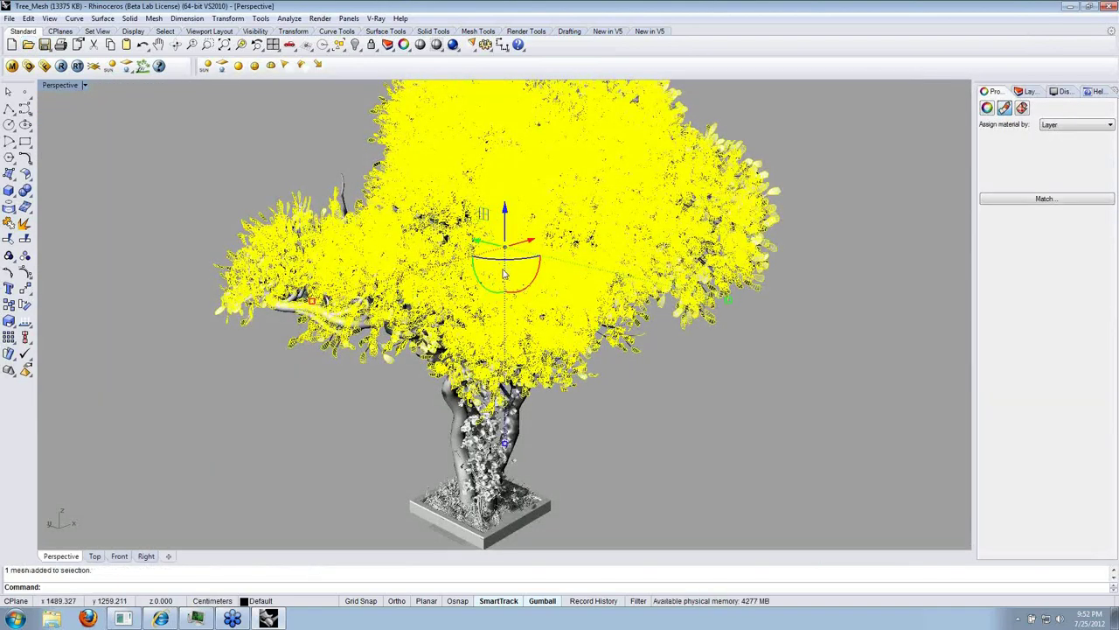
right_click_drag(496, 268, 511, 276)
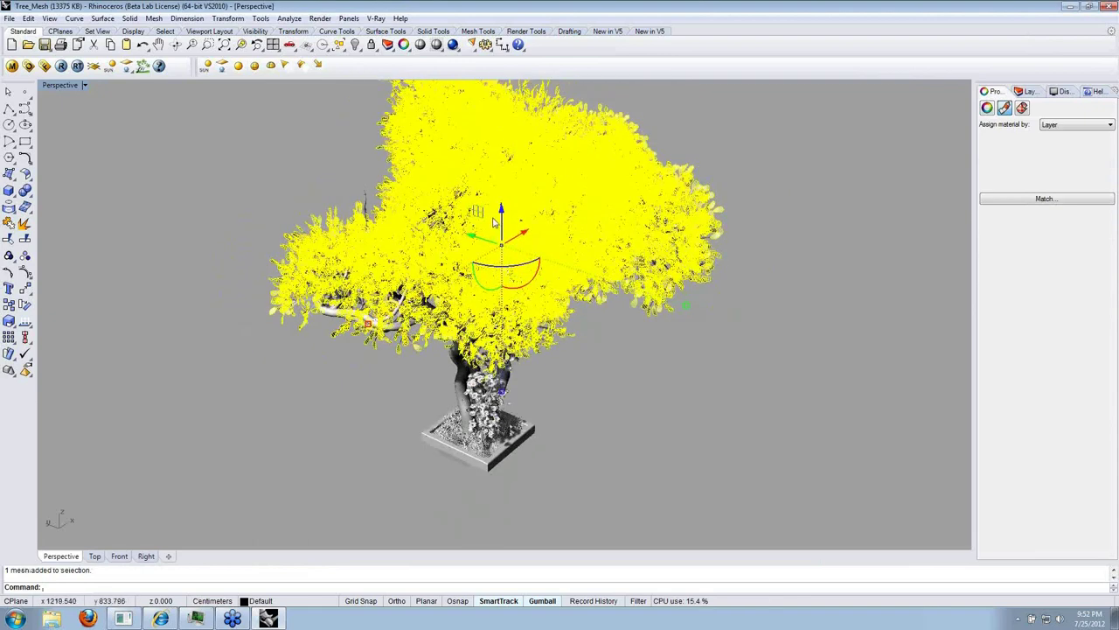
right_click_drag(494, 219, 505, 263)
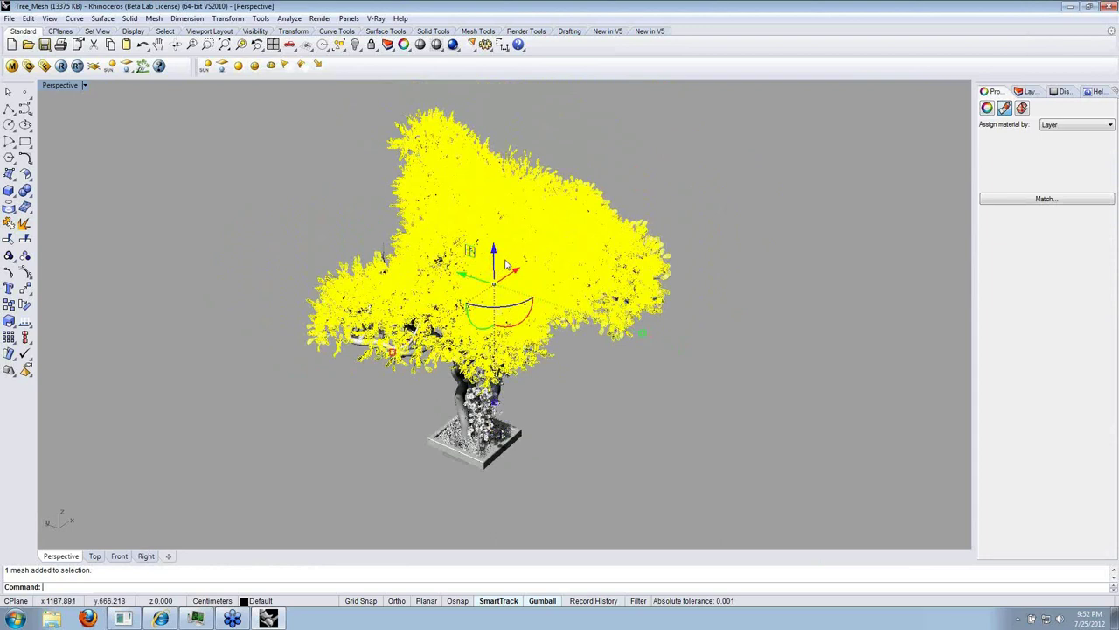
left_click_drag(263, 128, 700, 510)
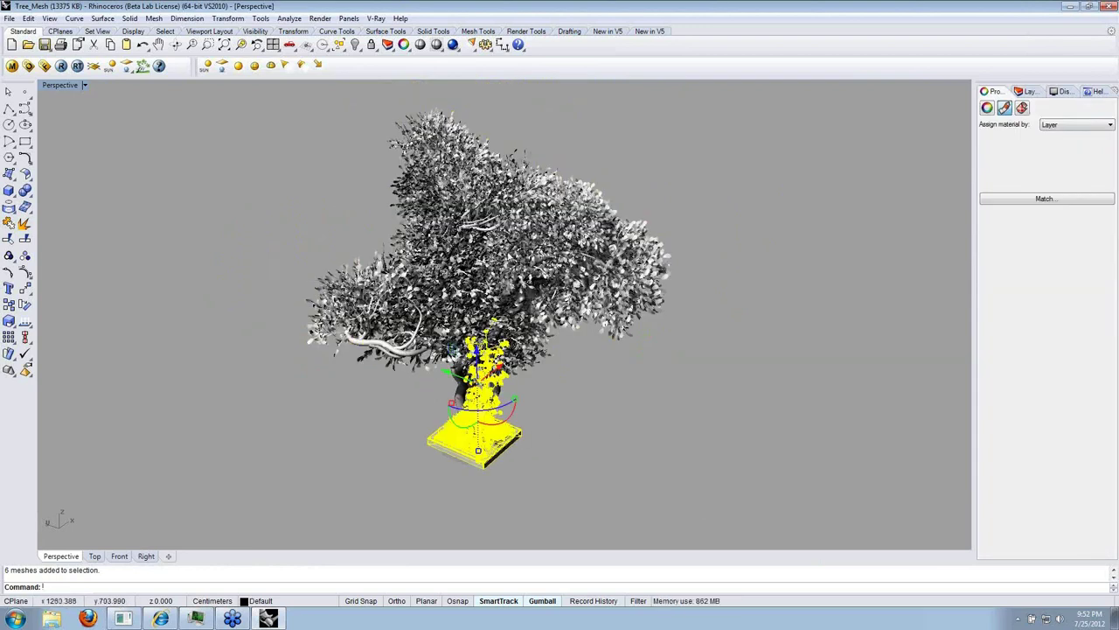
Select all the tree's meshes and export them as a V-Ray mesh file named test2 on the Desktop.
left_click(389, 262, "shift")
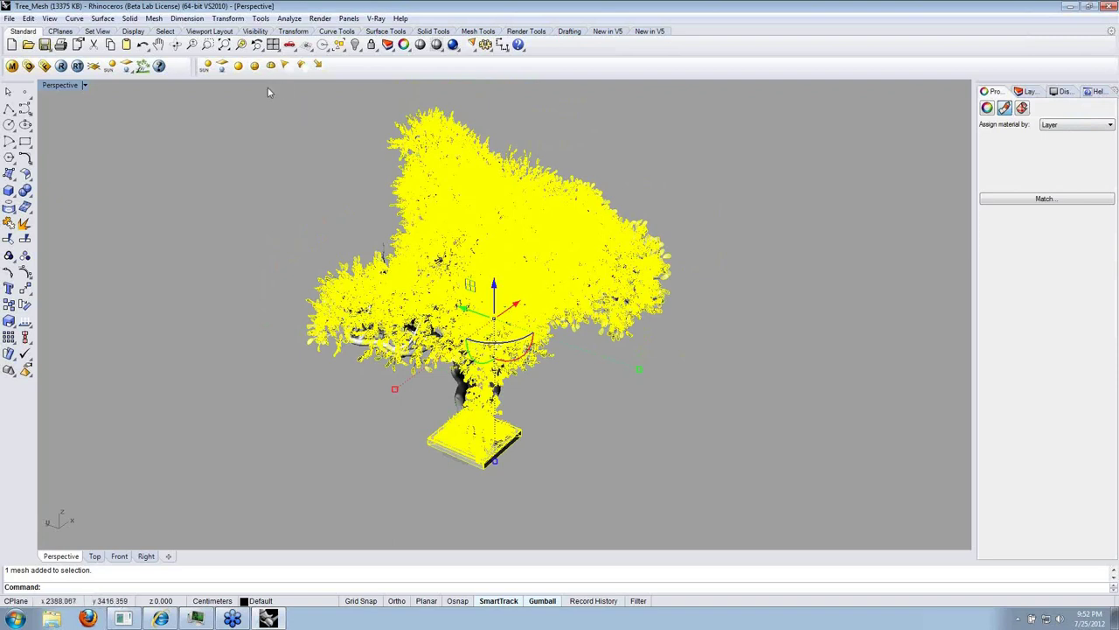
left_click_drag(255, 93, 703, 518)
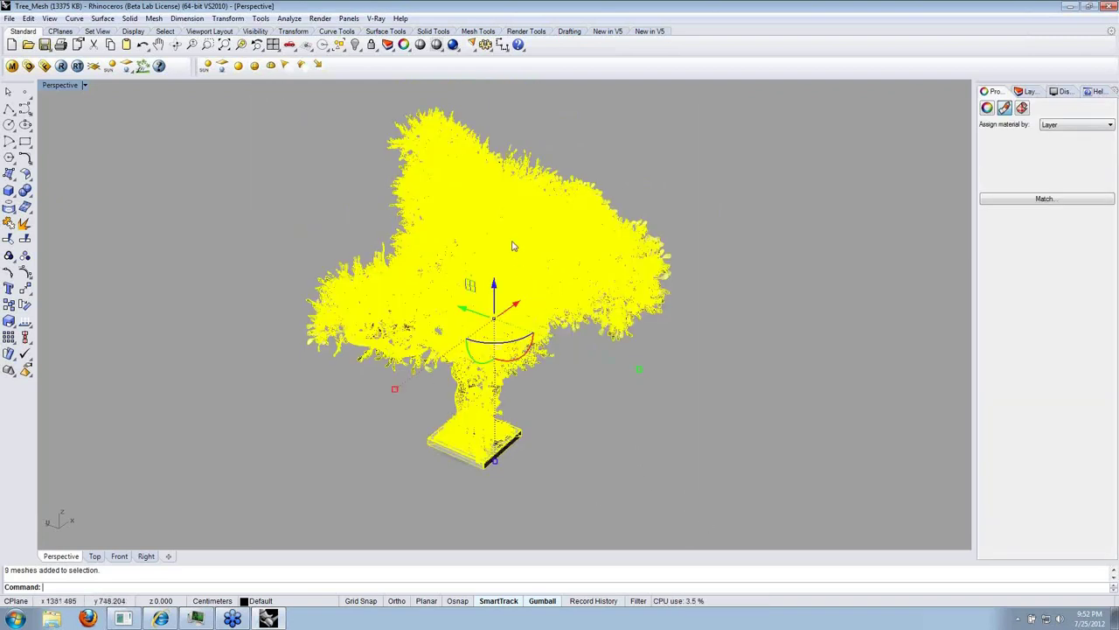
left_click(143, 65)
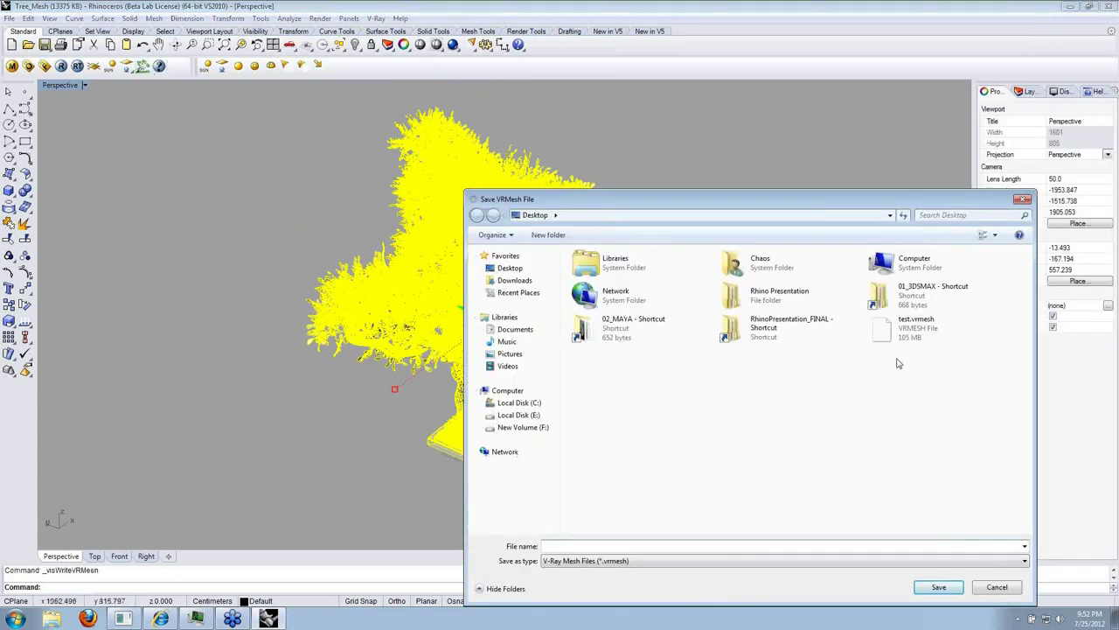
type("test2")
left_click(925, 591)
Set the preview mesh triangle count to 1000 and export the selection as a single proxy, bringing up Task Manager to monitor Rhino's memory.
left_click(530, 343)
type("1000")
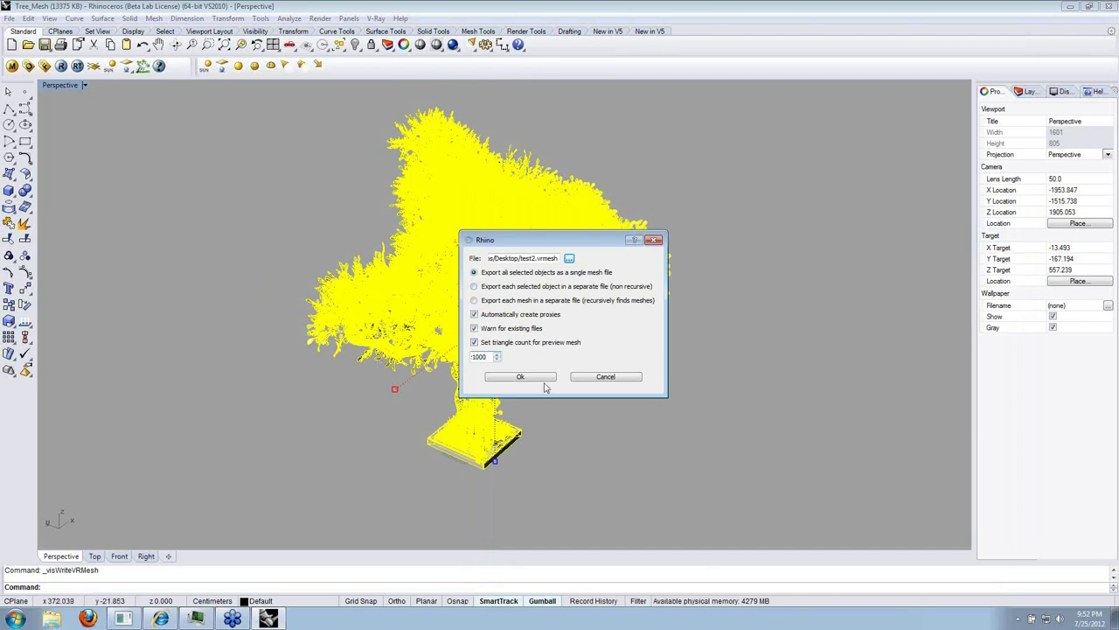
key("ctrl+shift+Escape")
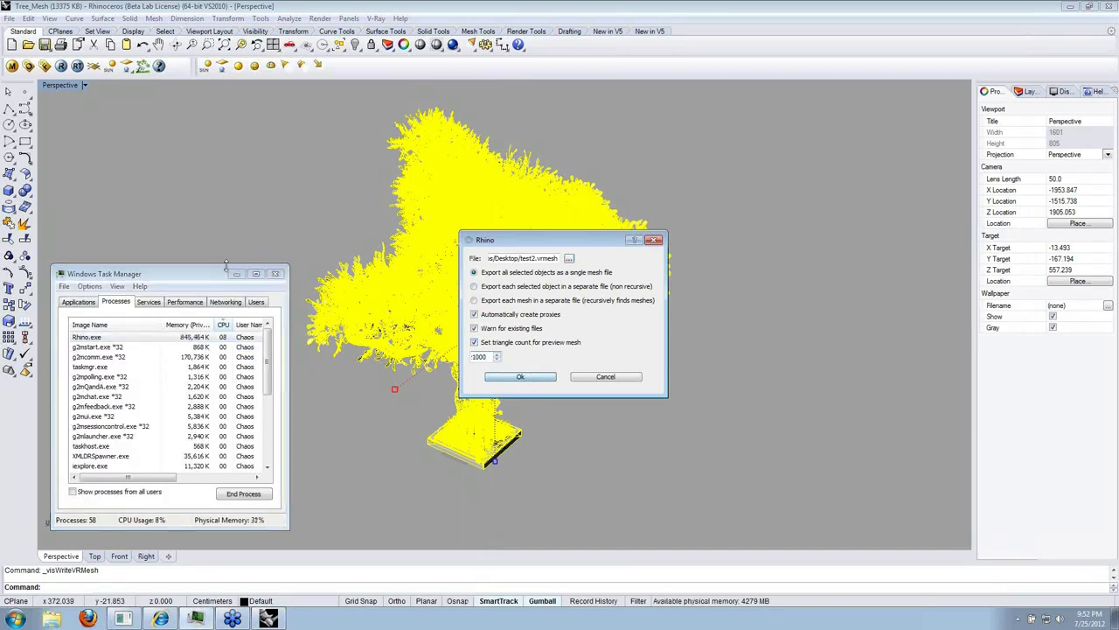
key("Return")
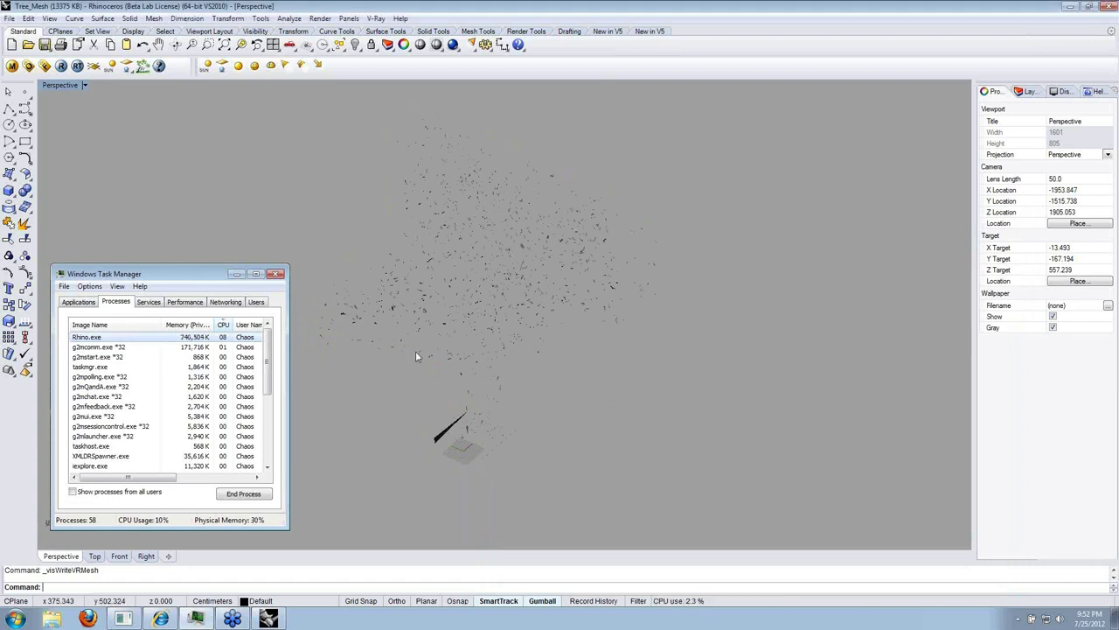
Select the tree proxy, run a test render, close the frame buffer and move the progress window out of the way.
left_click(487, 264)
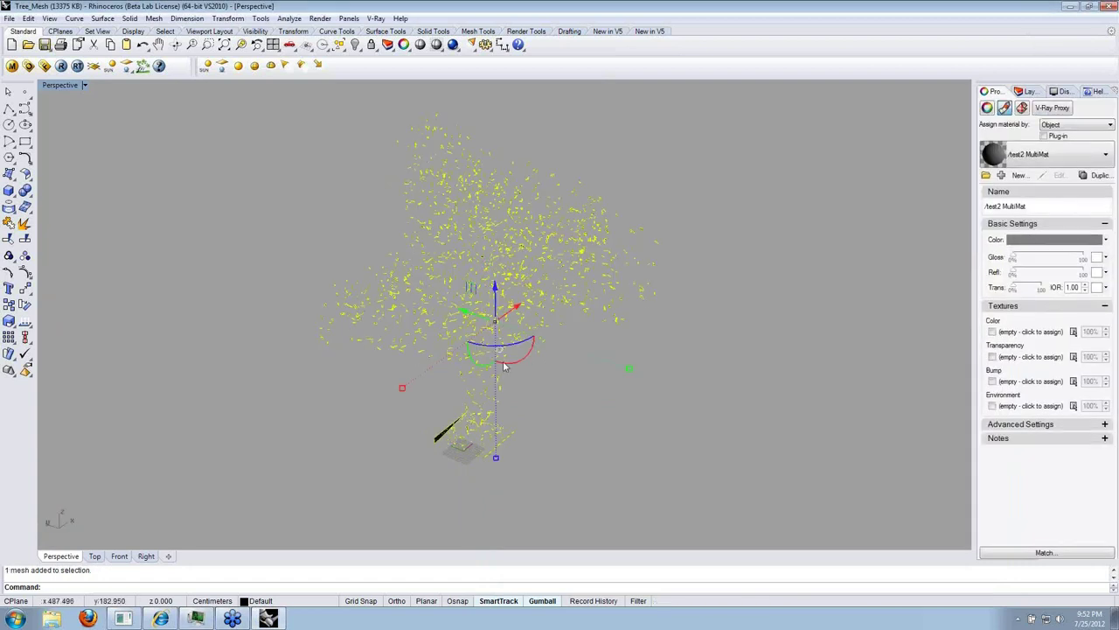
left_click(61, 68)
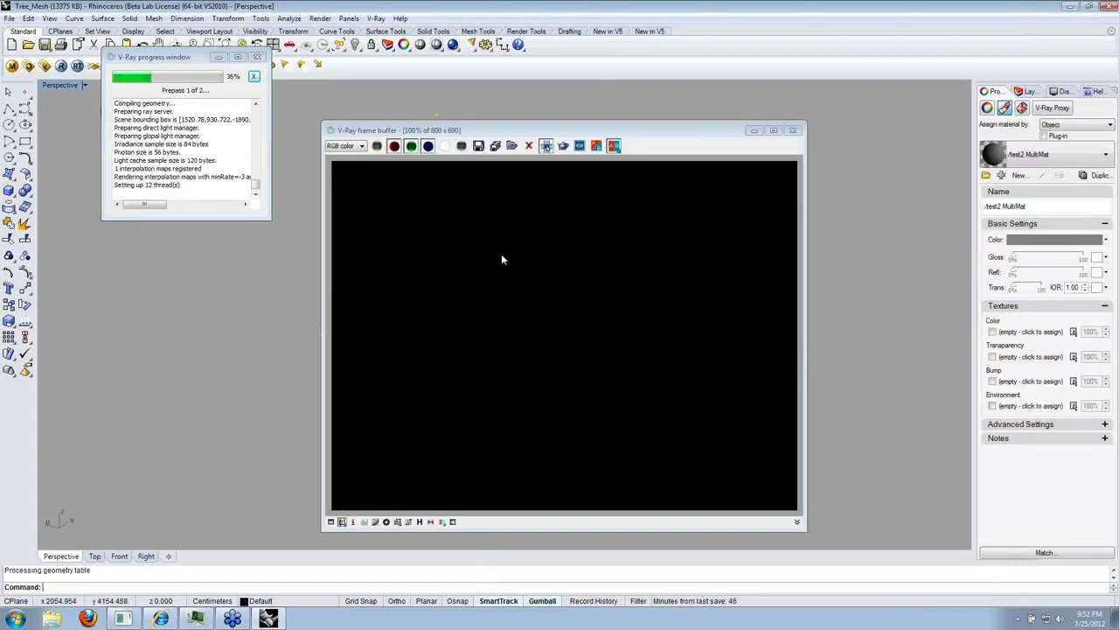
left_click(548, 145)
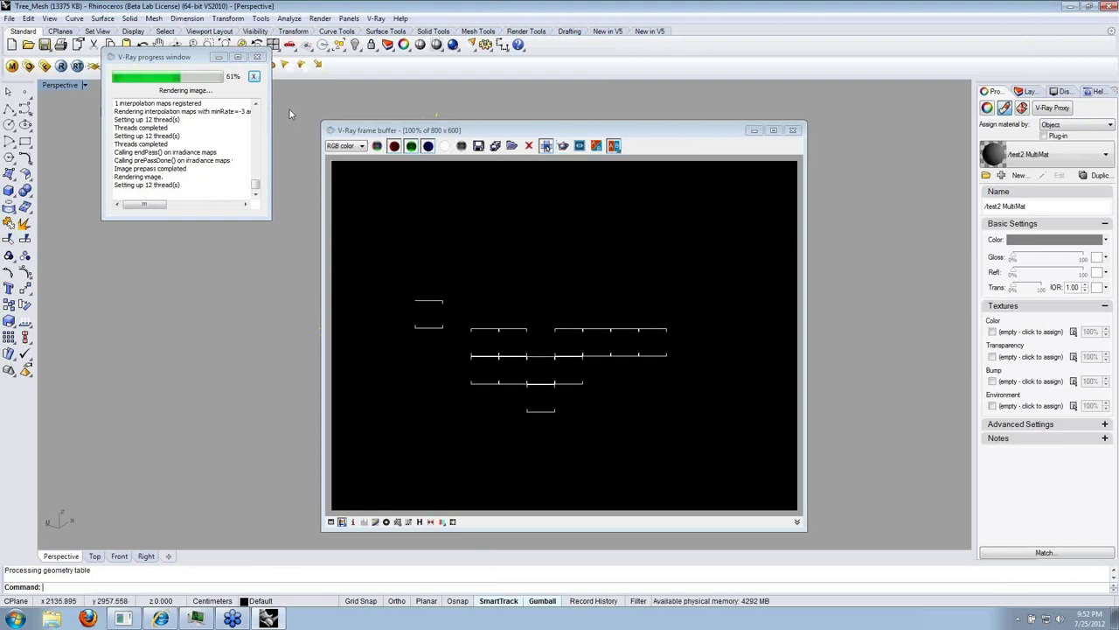
left_click(793, 131)
left_click_drag(157, 58, 153, 153)
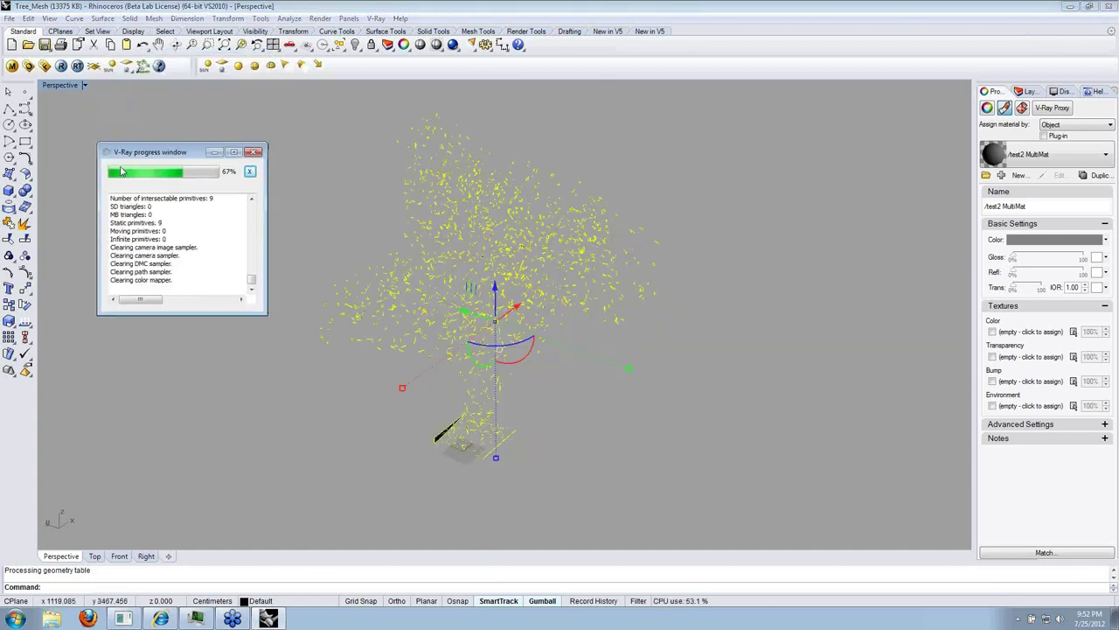
Add two material slots, IDs 0 and 1, to the test2 MultiMat material and check which materials they offer.
left_click(12, 65)
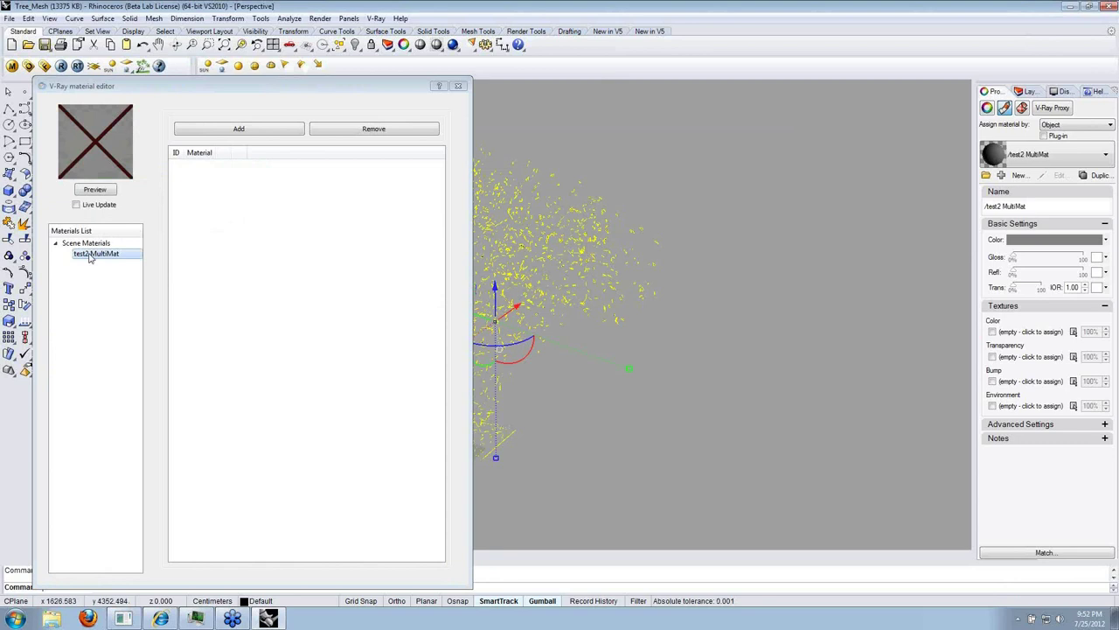
left_click(88, 253)
double_click(242, 129)
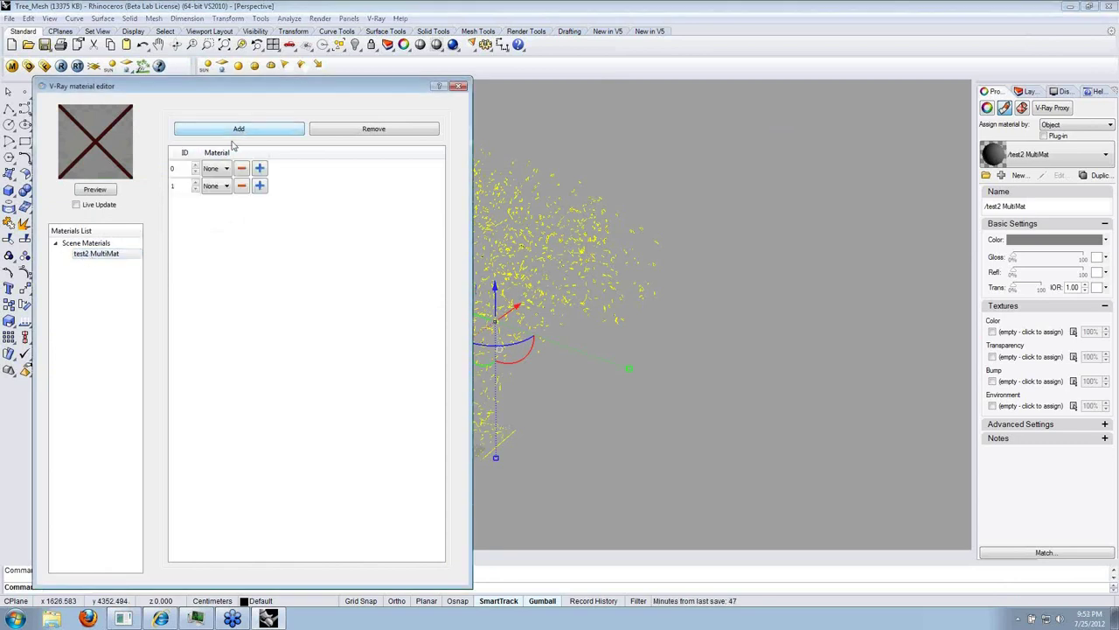
left_click(225, 168)
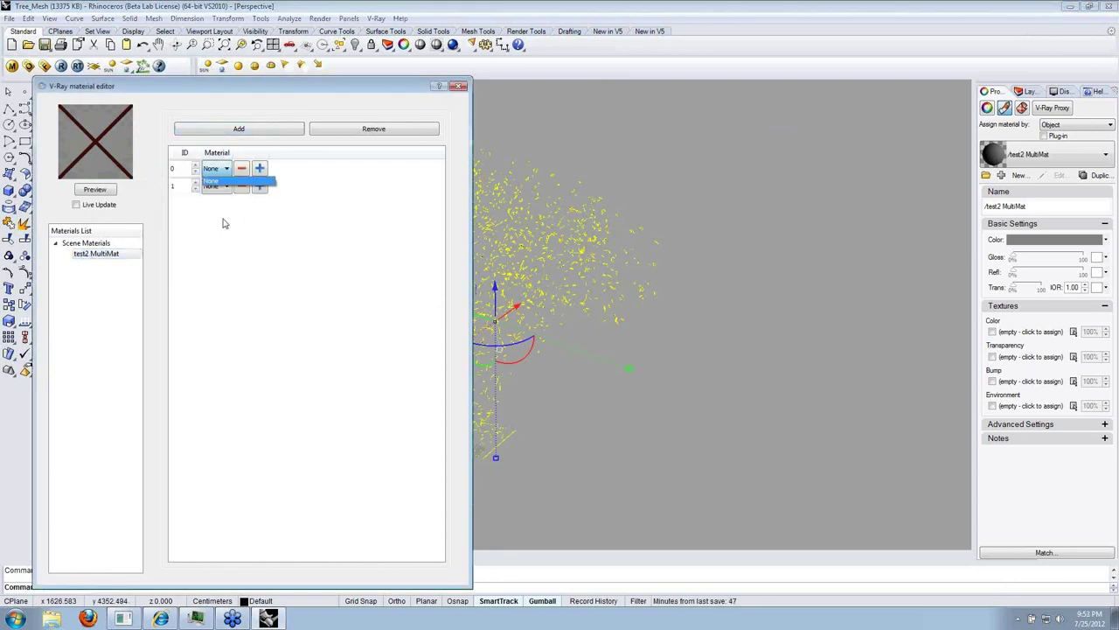
left_click(96, 254)
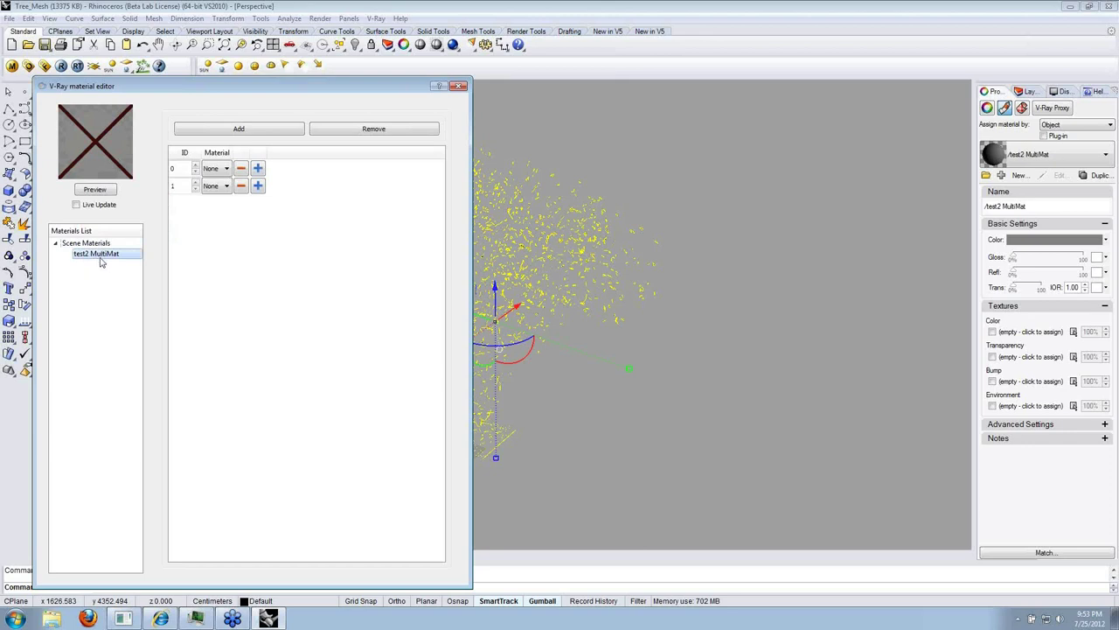
left_click_drag(333, 99, 857, 70)
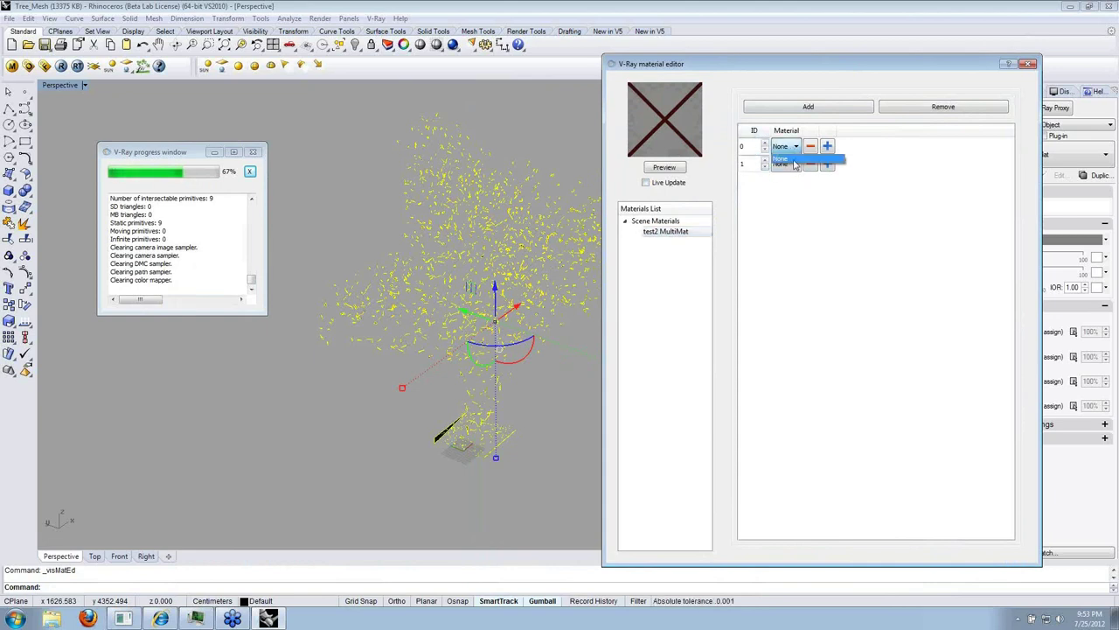
left_click(793, 210)
Create a new Standard material in the V-Ray scene materials.
left_click(669, 222)
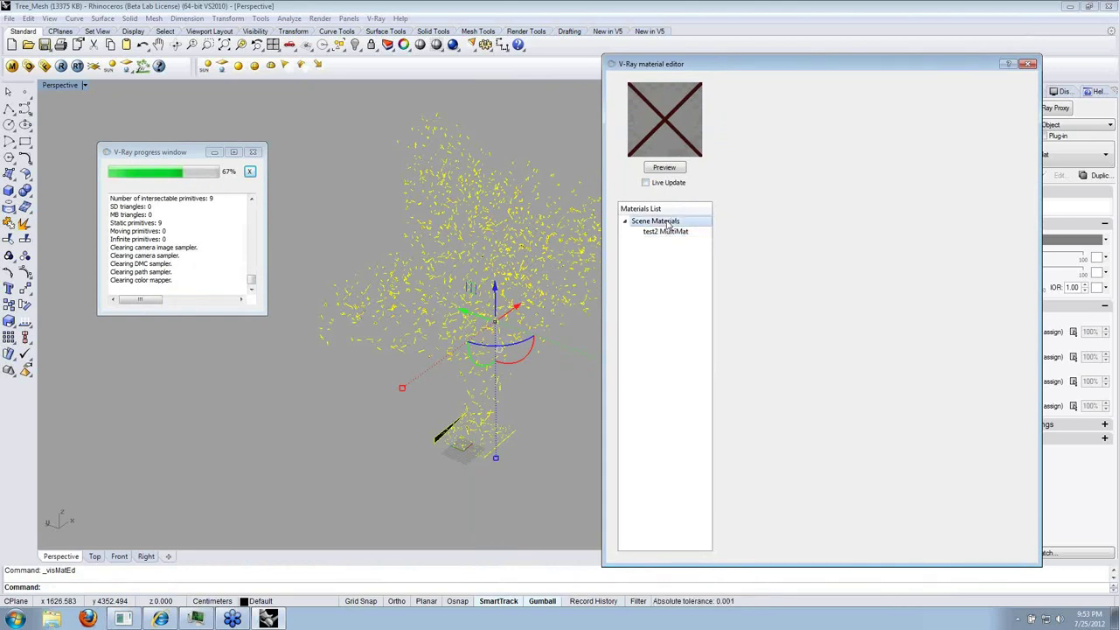
right_click(669, 225)
mouse_move(707, 233)
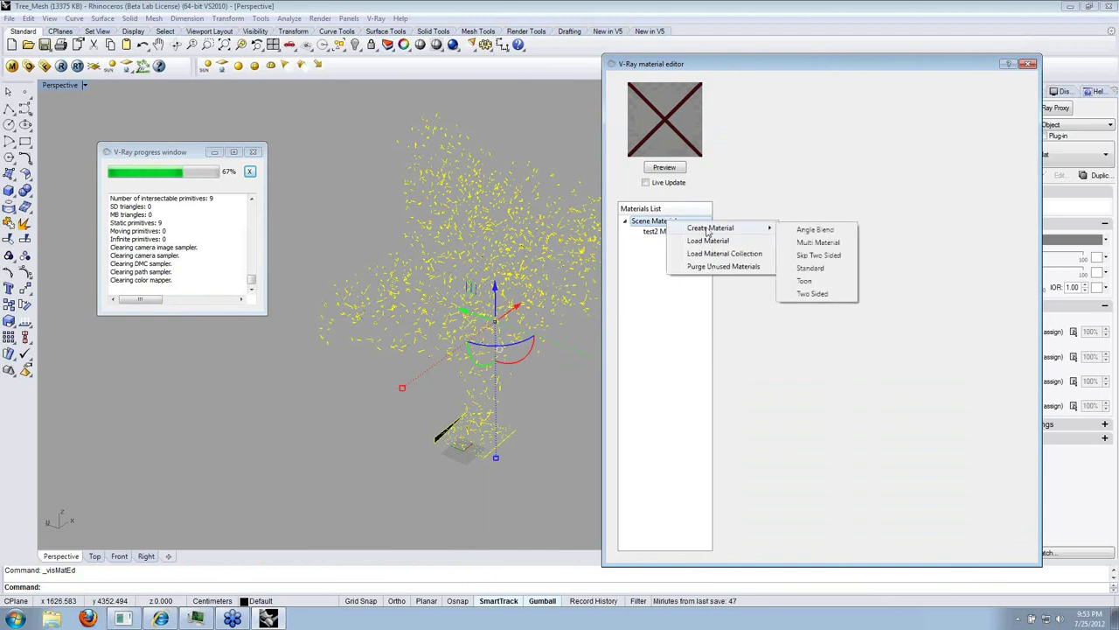
left_click(787, 268)
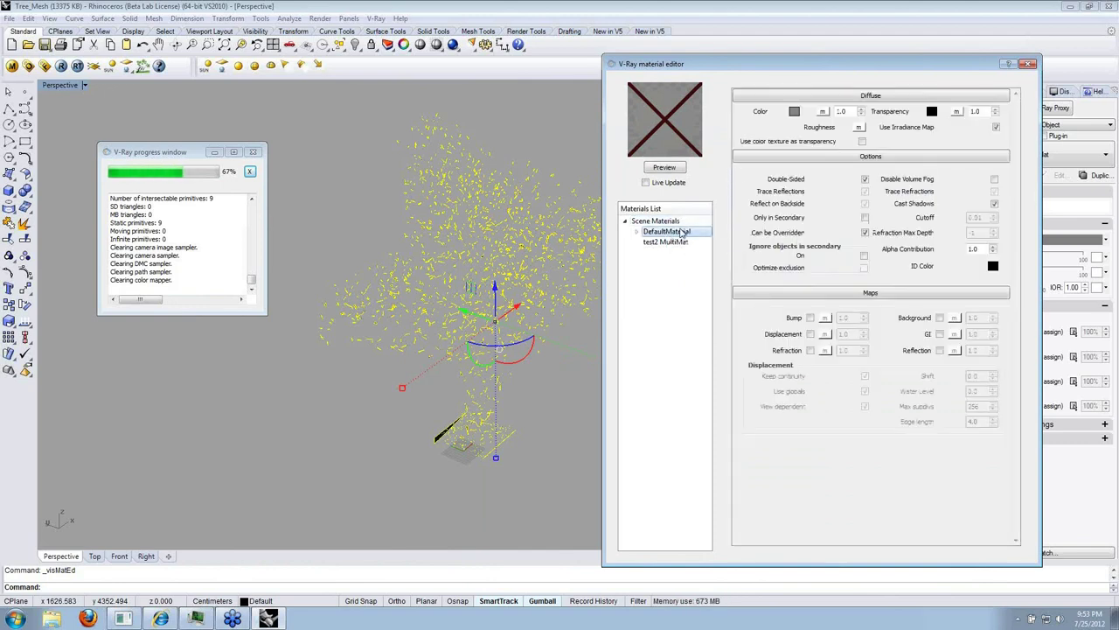
Assign DefaultMaterial to both ID 0 and ID 1 of the test2 MultiMat material.
left_click(669, 242)
left_click(809, 147)
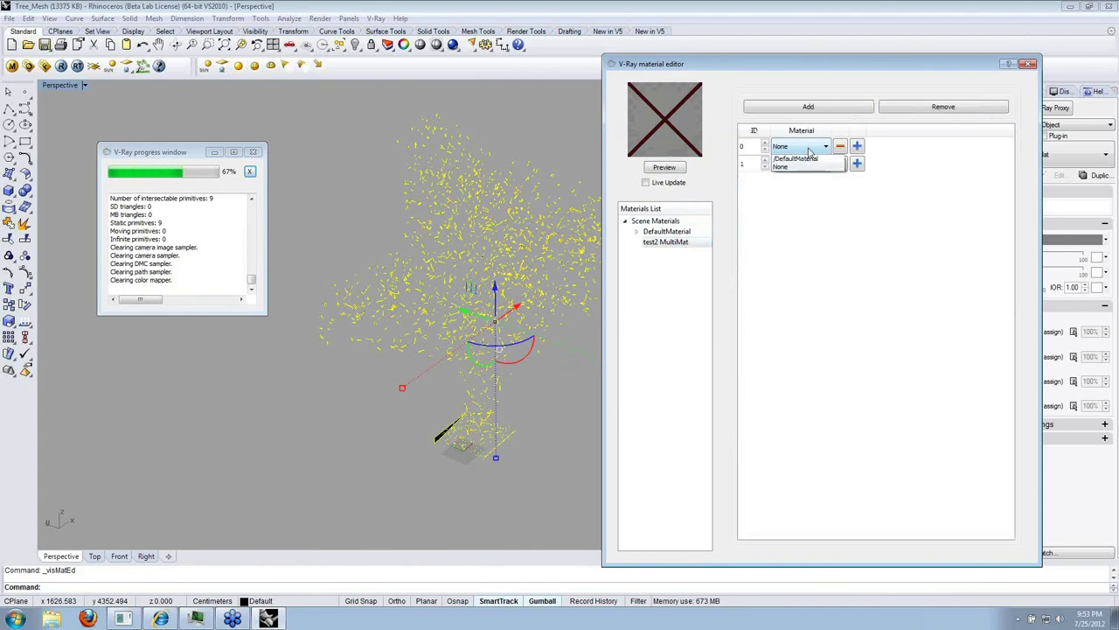
left_click(796, 159)
left_click(800, 164)
left_click(797, 176)
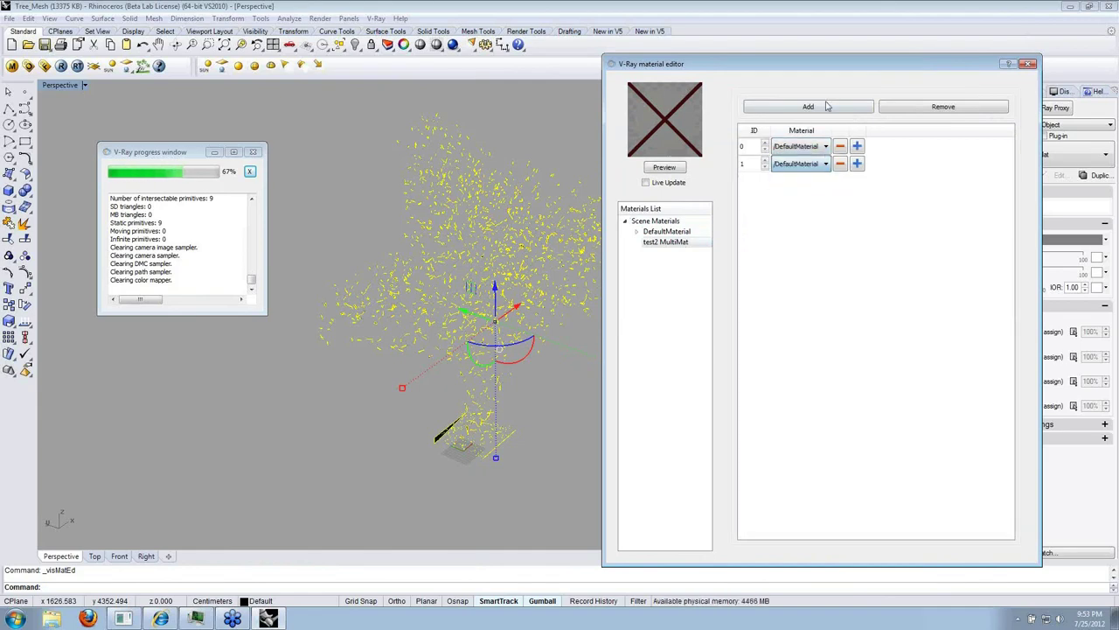
Set DefaultMaterial's diffuse color to green and close the material editor.
left_click(671, 233)
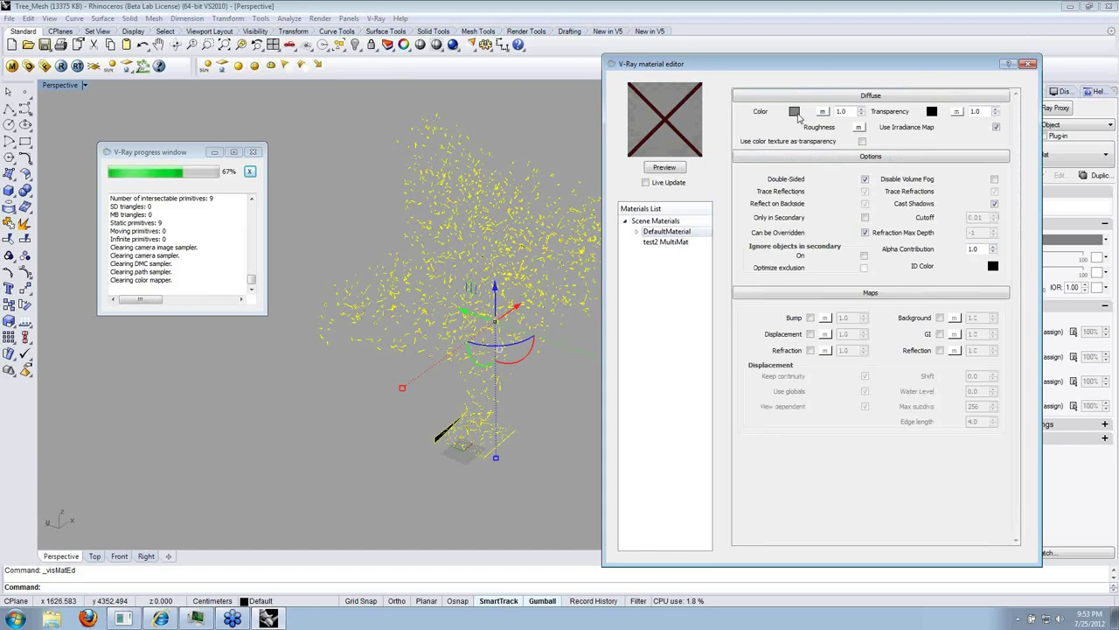
left_click(794, 112)
left_click(840, 230)
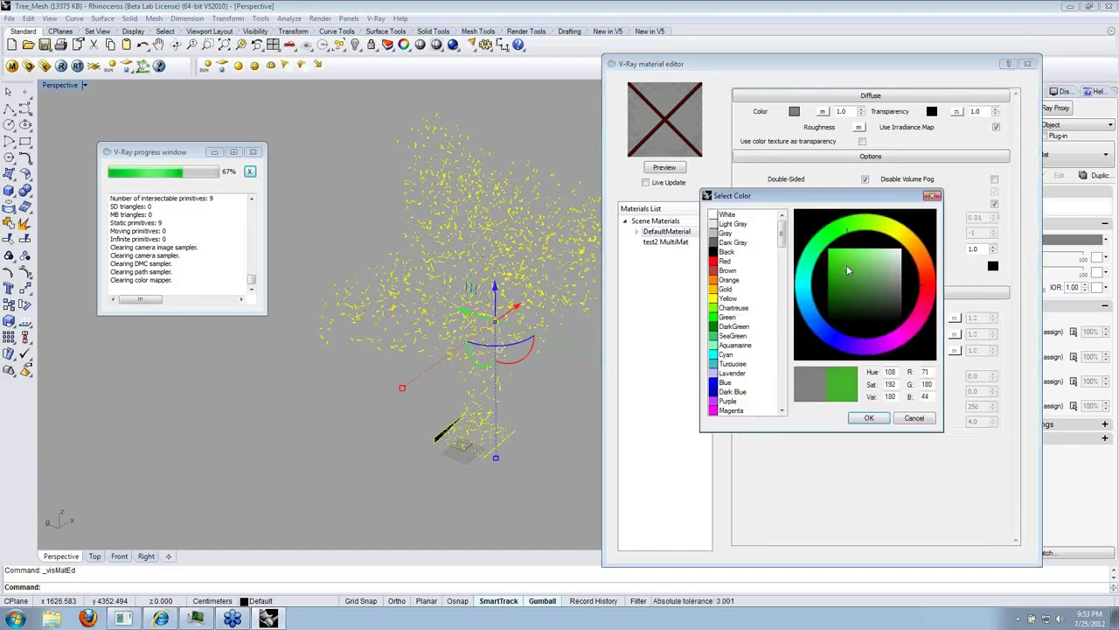
left_click(869, 417)
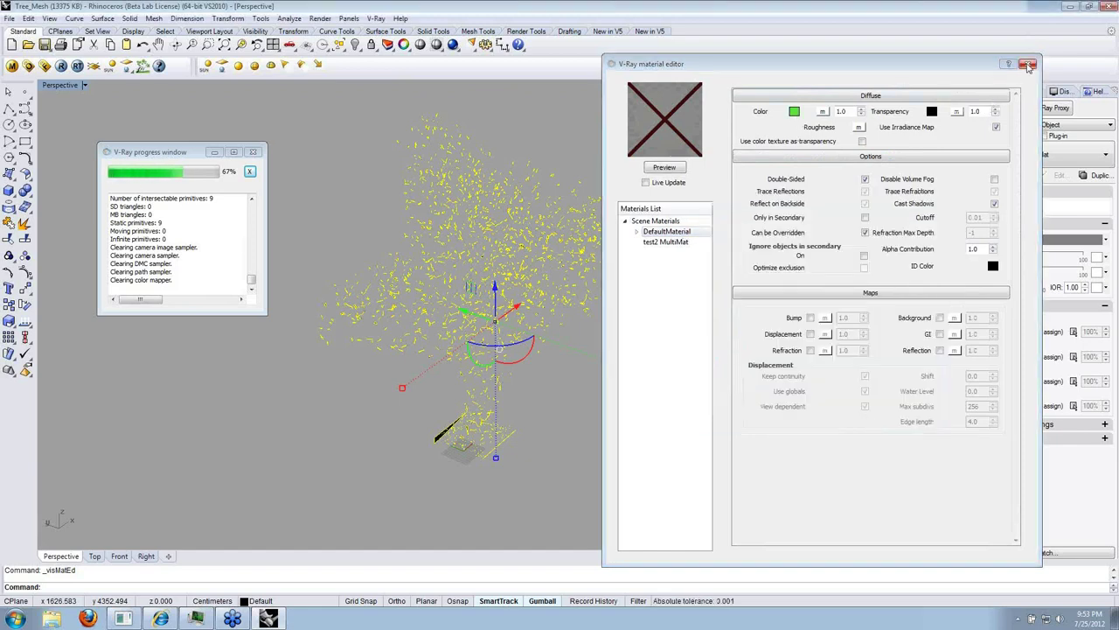
left_click(1030, 66)
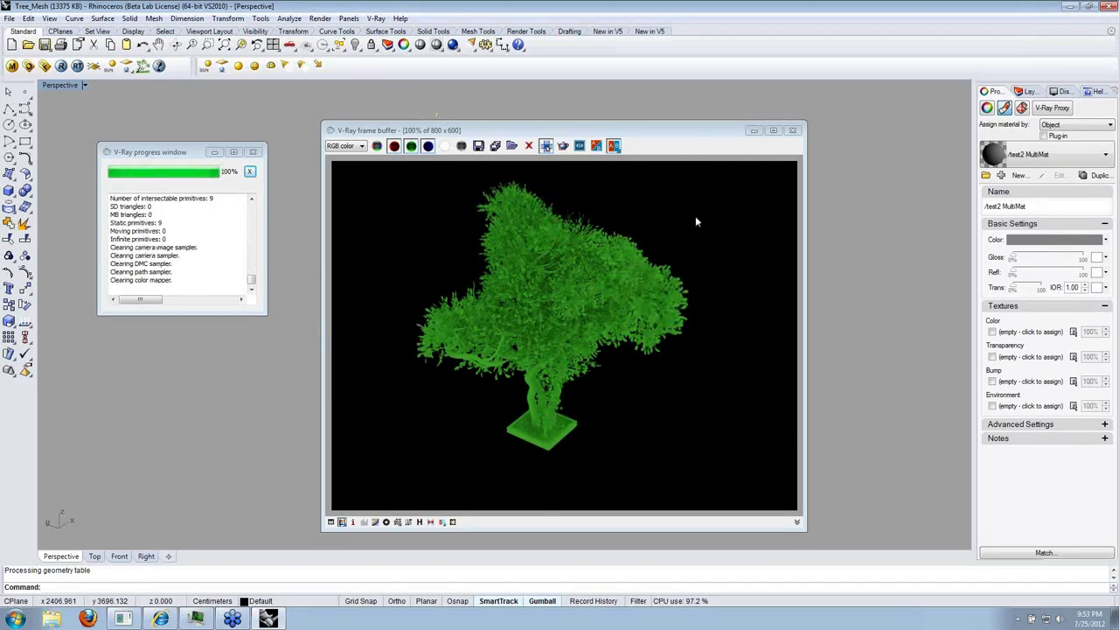
Close the green tree render and reduce the V-Ray render region division, setting its X size to 12.
left_click(793, 130)
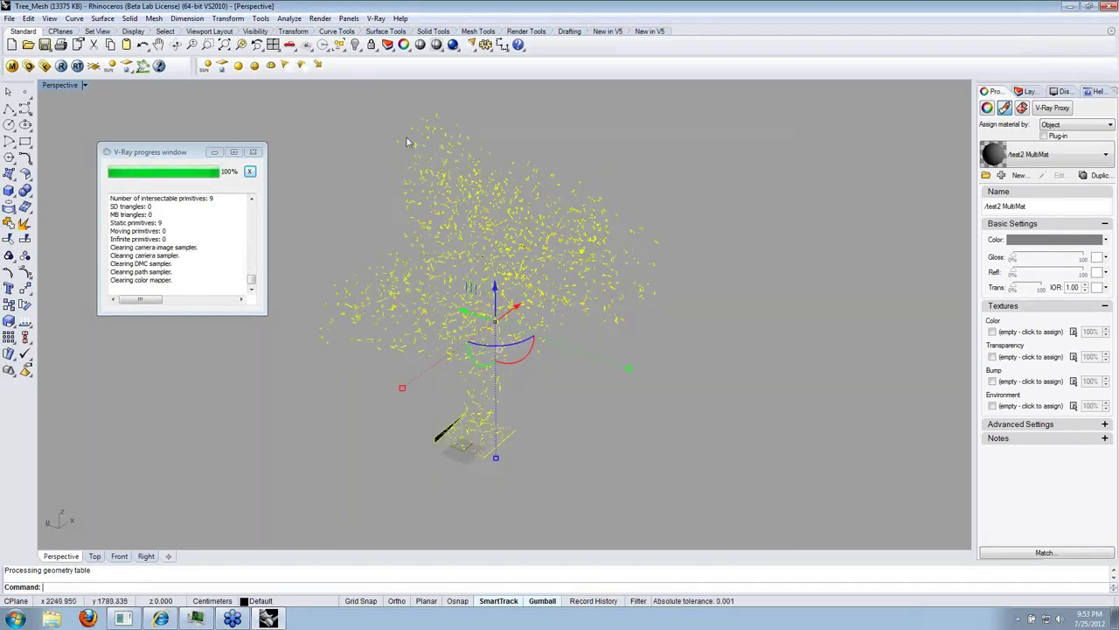
left_click(28, 66)
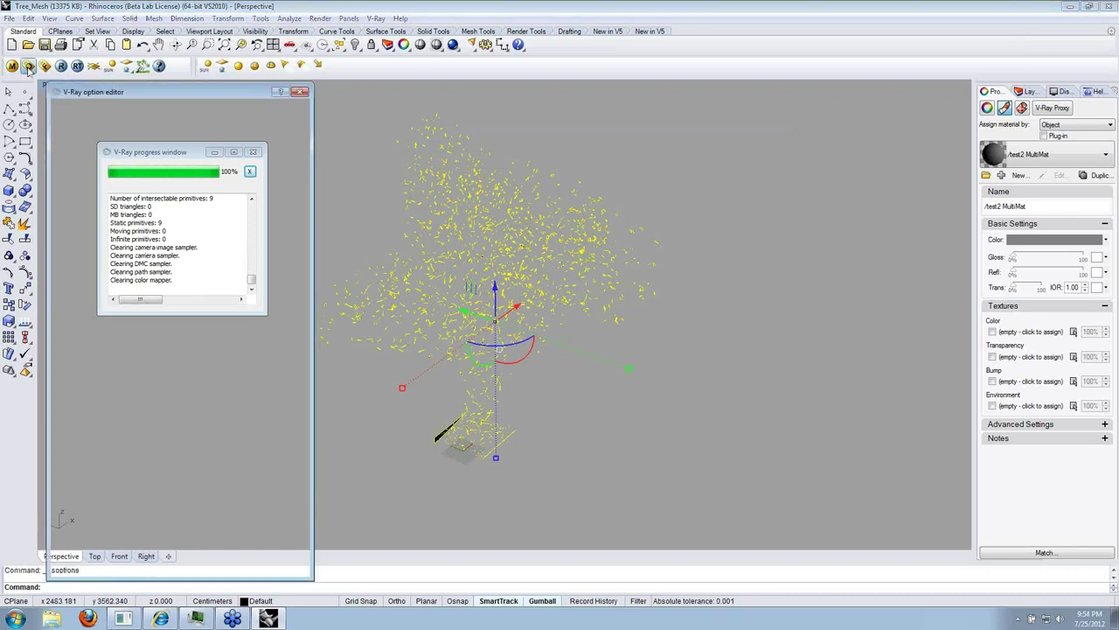
left_click(179, 145)
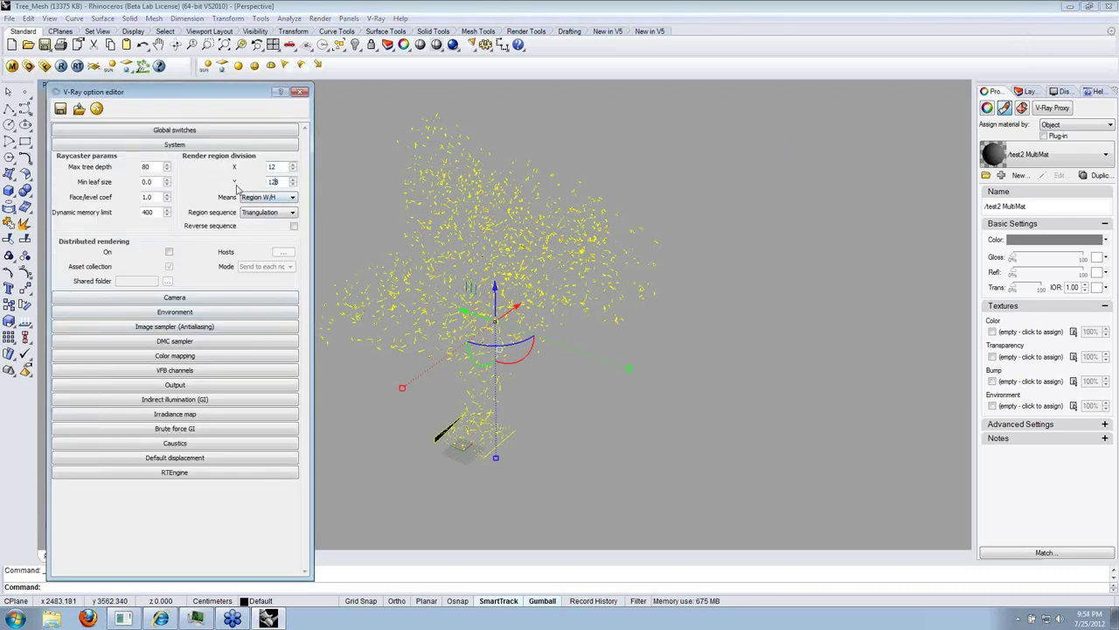
left_click(299, 93)
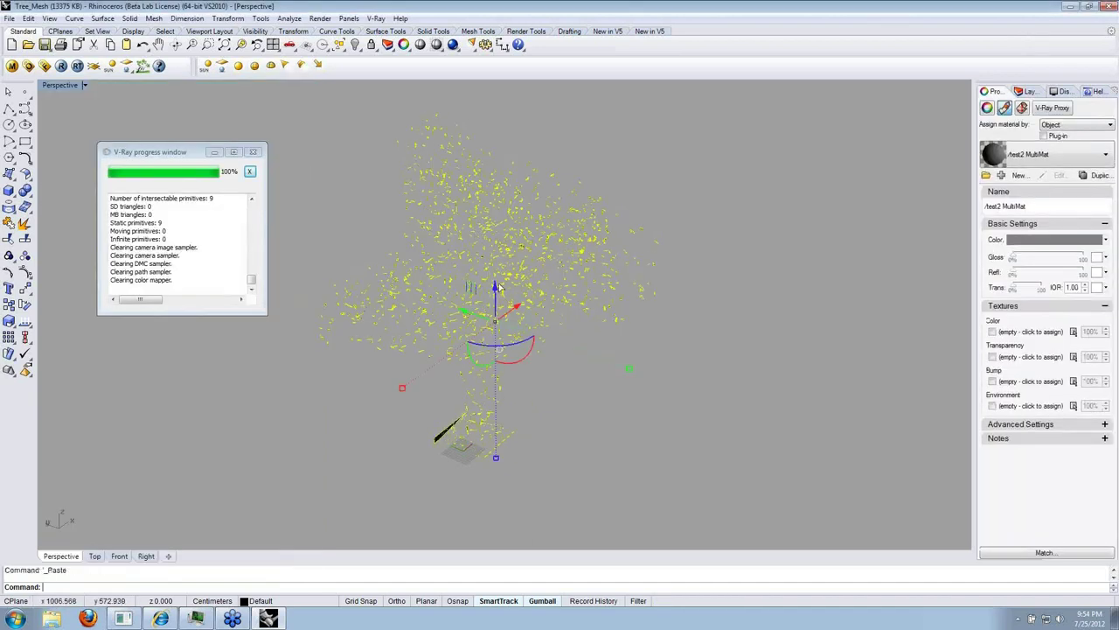
Duplicate the tree proxy along the X axis and the resulting pair along the Y axis to form a block of four.
left_click_drag(515, 308, 638, 232)
left_click(465, 301, "shift")
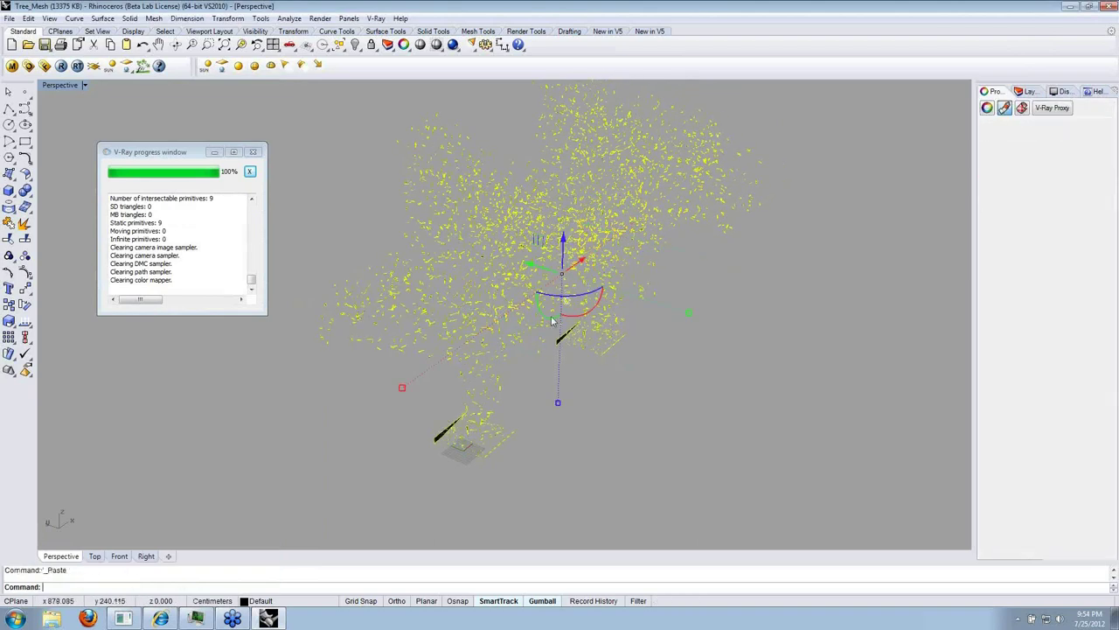
left_click_drag(552, 321, 637, 348)
scroll(676, 295, "down", 2)
right_click_drag(672, 282, 495, 281)
Select the block of four tree proxies, duplicate it and move the copies beside the originals along the Y axis.
left_click(495, 281, "shift")
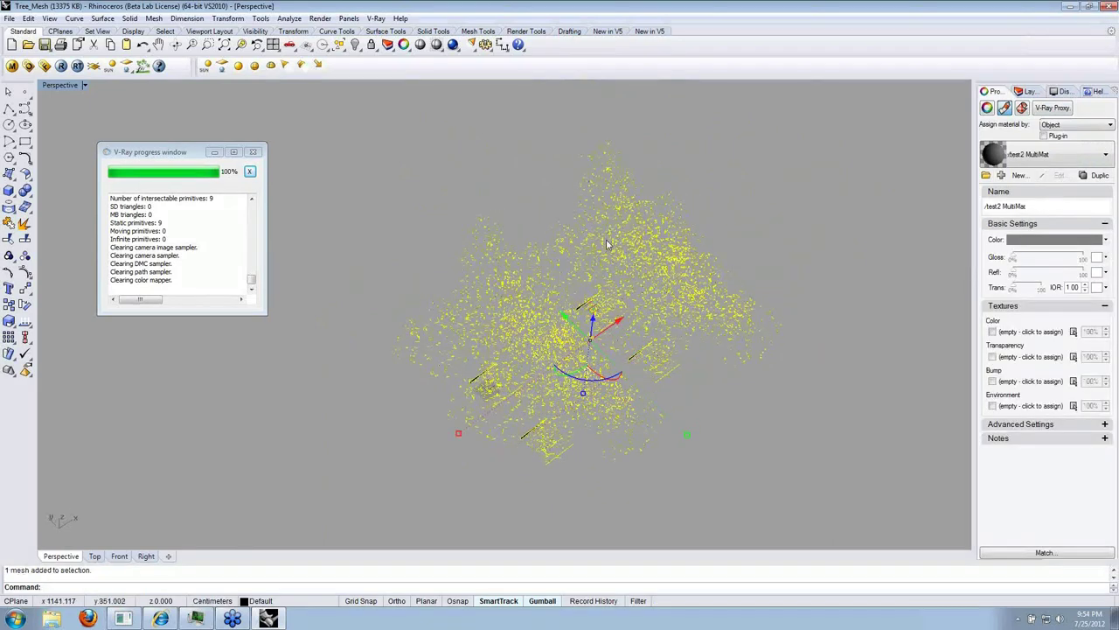
key("ctrl+v")
left_click_drag(577, 324, 463, 226)
key("super")
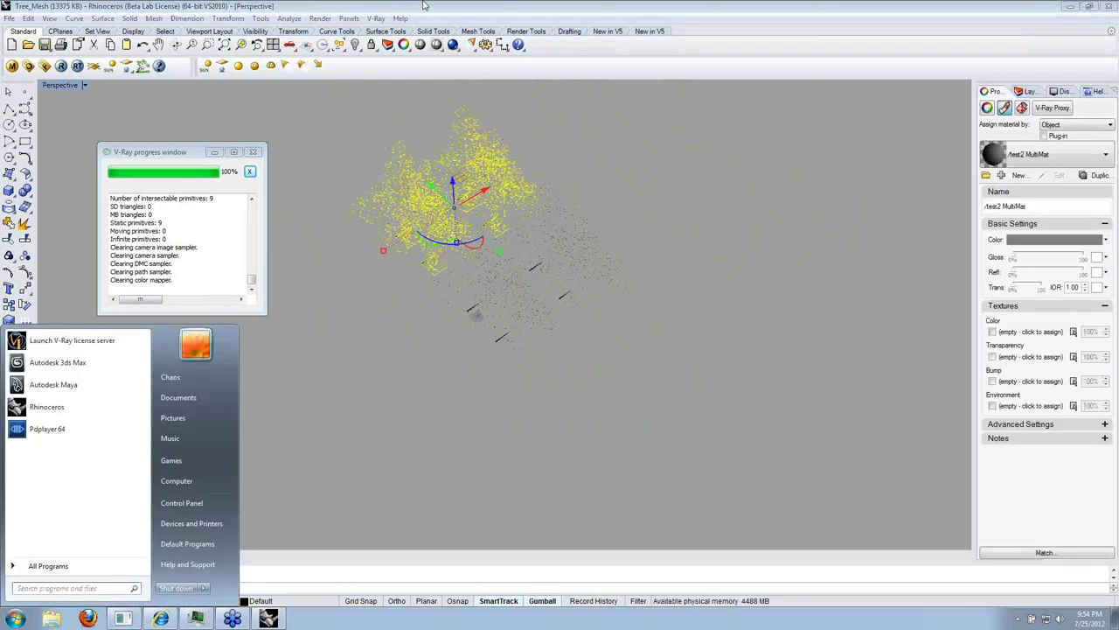
key("super")
Select all the tree proxies, duplicate them and move the copies away to form a larger grid.
left_click_drag(356, 124, 604, 365)
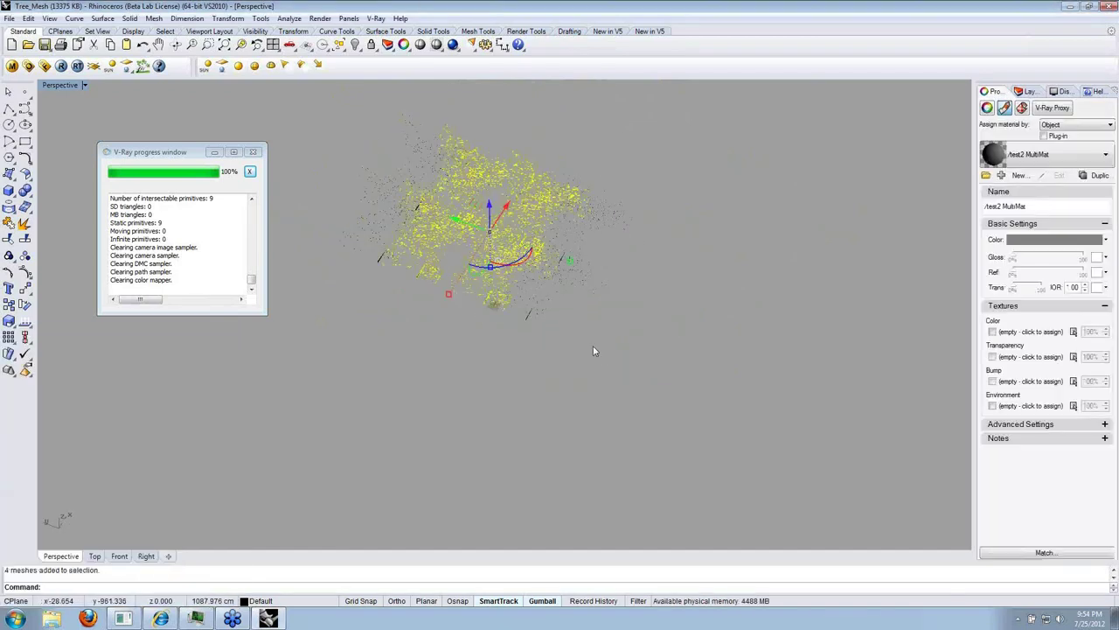
left_click_drag(324, 109, 693, 419)
key("ctrl+v")
left_click_drag(495, 224, 418, 333)
Duplicate the whole proxy grid twice more, placing the last set of copies beyond it along the X axis.
left_click_drag(672, 109, 253, 482)
left_click_drag(429, 278, 632, 426)
key("ctrl+v")
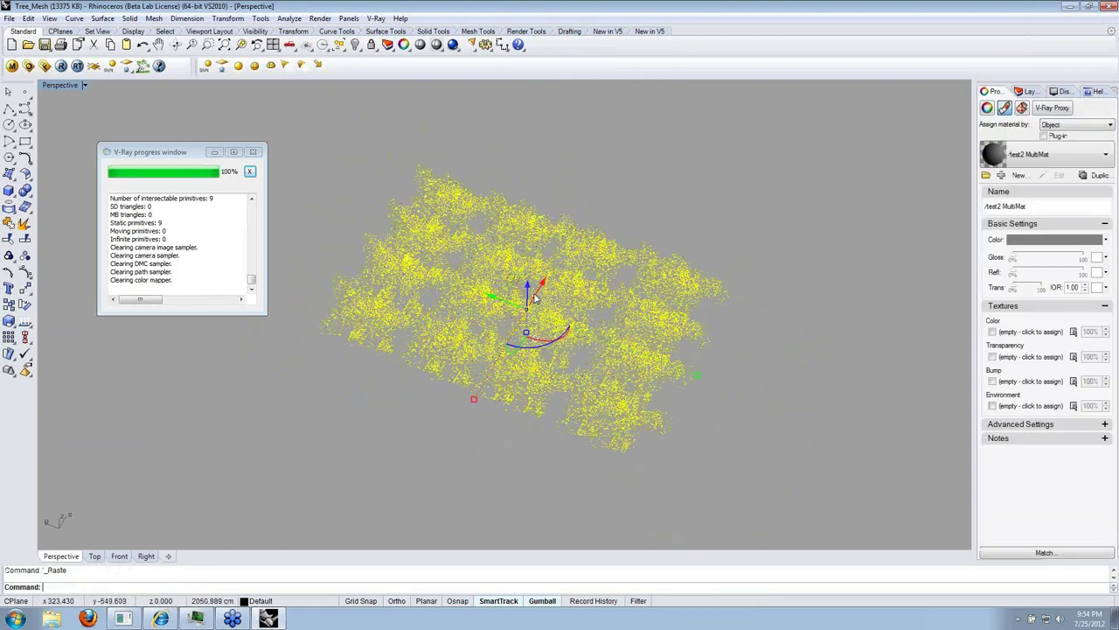
key("alt")
left_click_drag(536, 298, 623, 160)
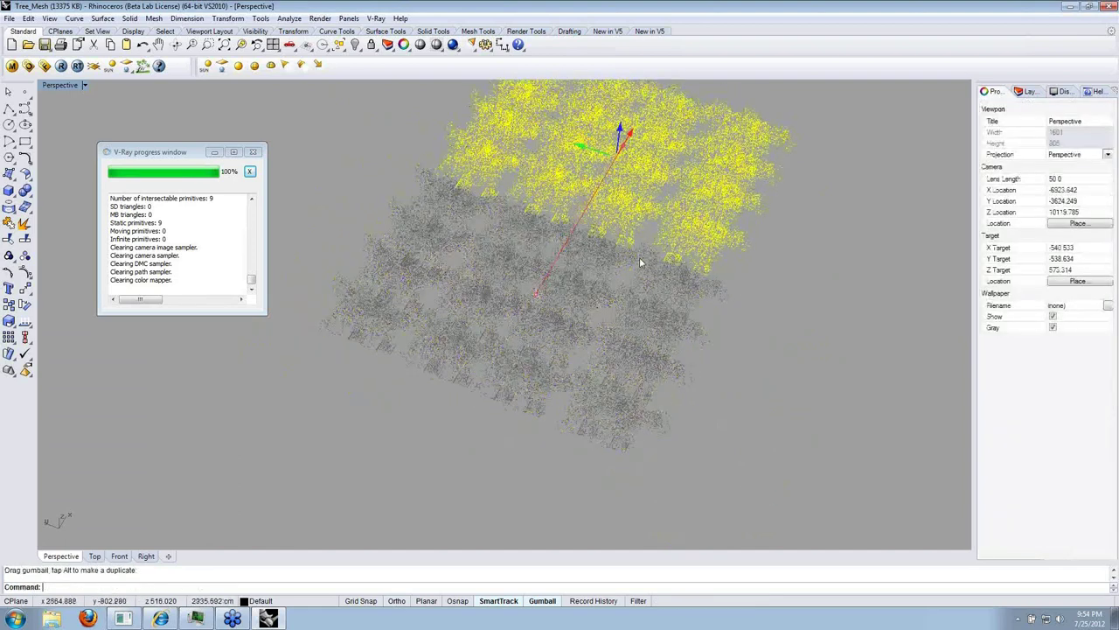
Render the forest of tree proxies with V-Ray from a closer viewpoint.
right_click_drag(635, 276, 609, 310)
left_click(60, 65)
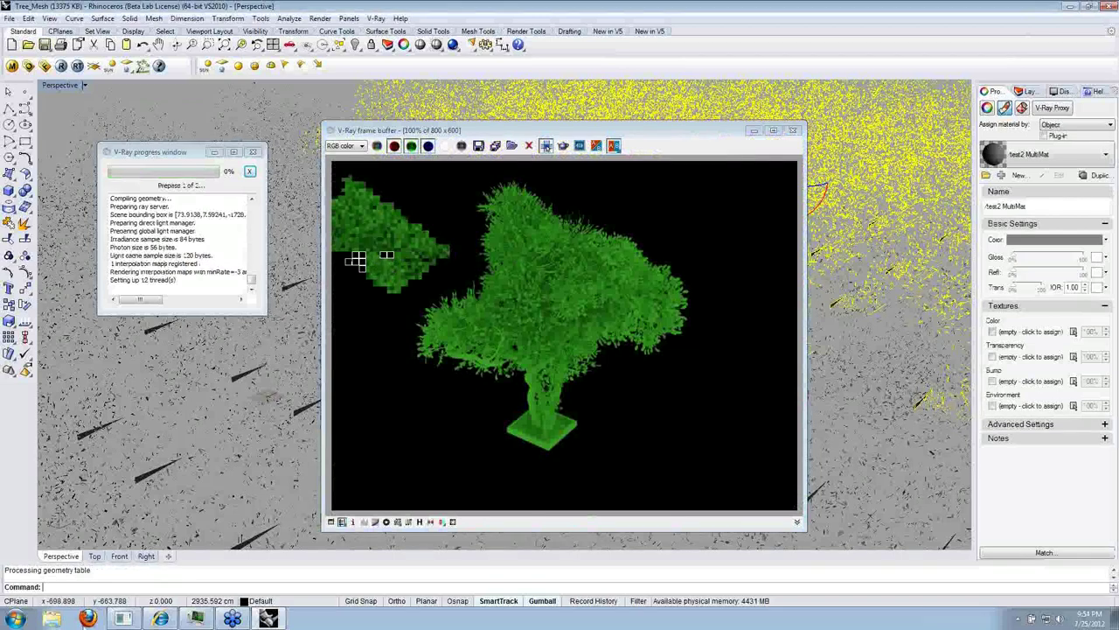
Examine Rhino's memory and CPU usage in Windows Task Manager while the forest of proxies renders.
key("ctrl+shift+Escape")
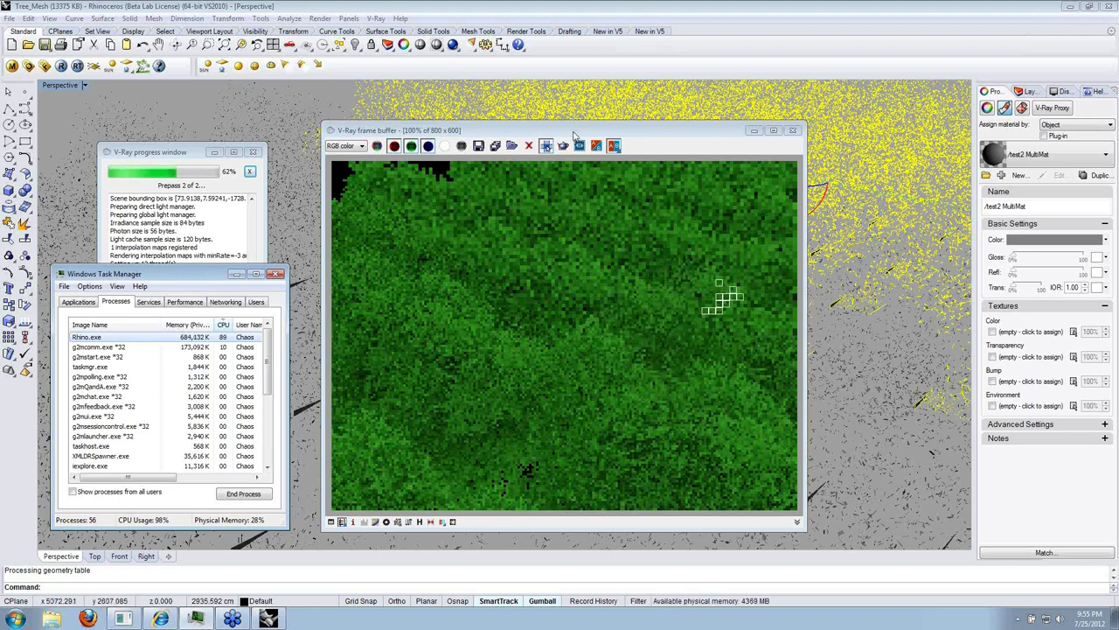
left_click(236, 274)
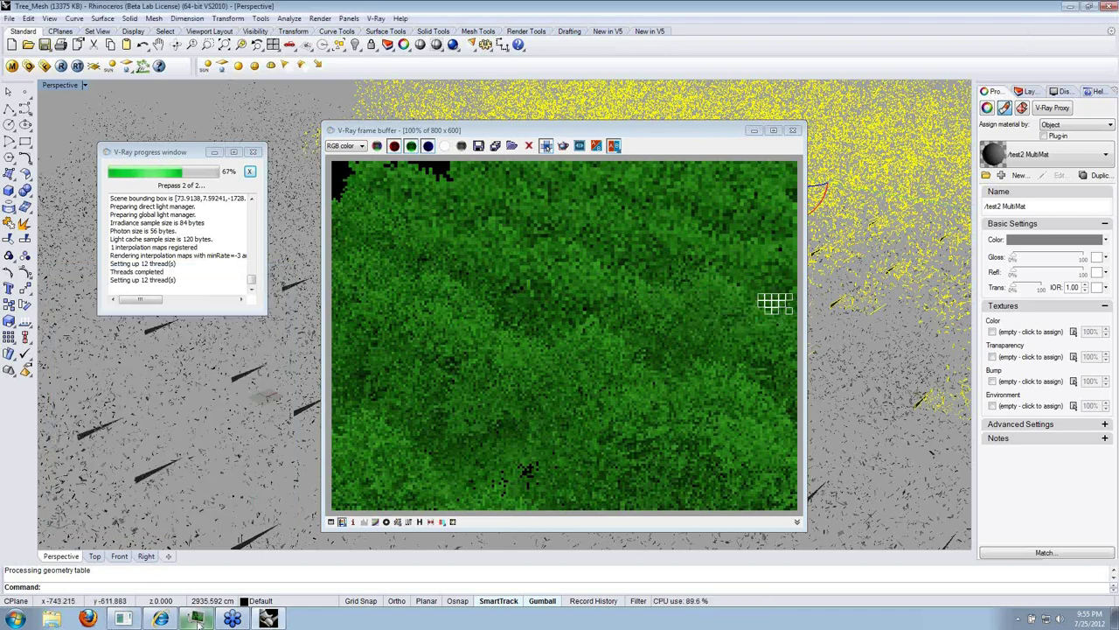
left_click(197, 619)
left_click_drag(178, 273, 196, 298)
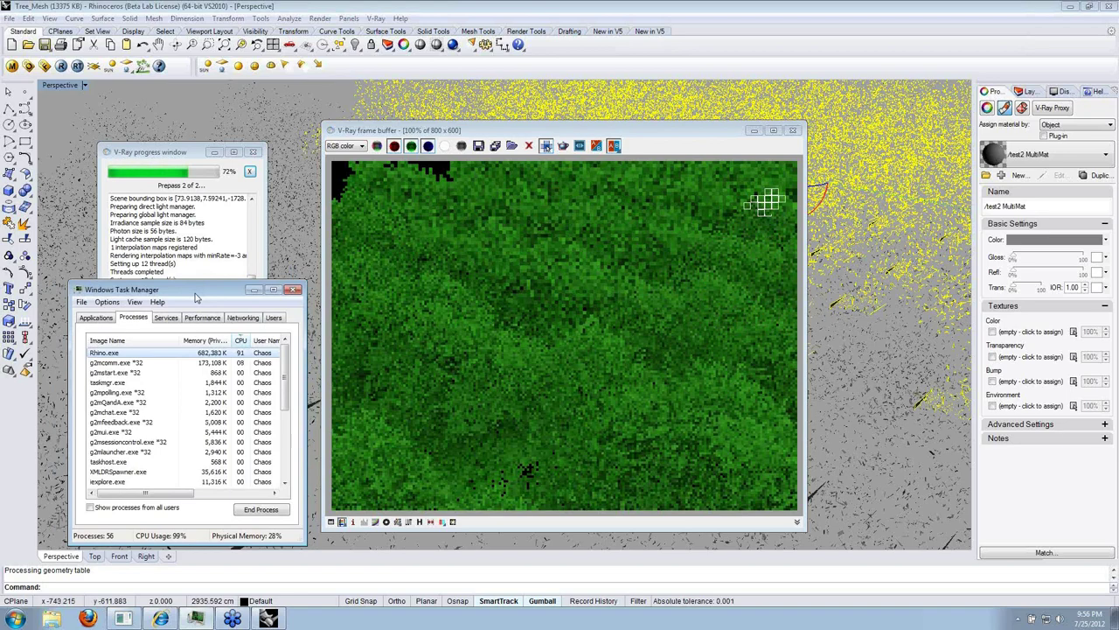
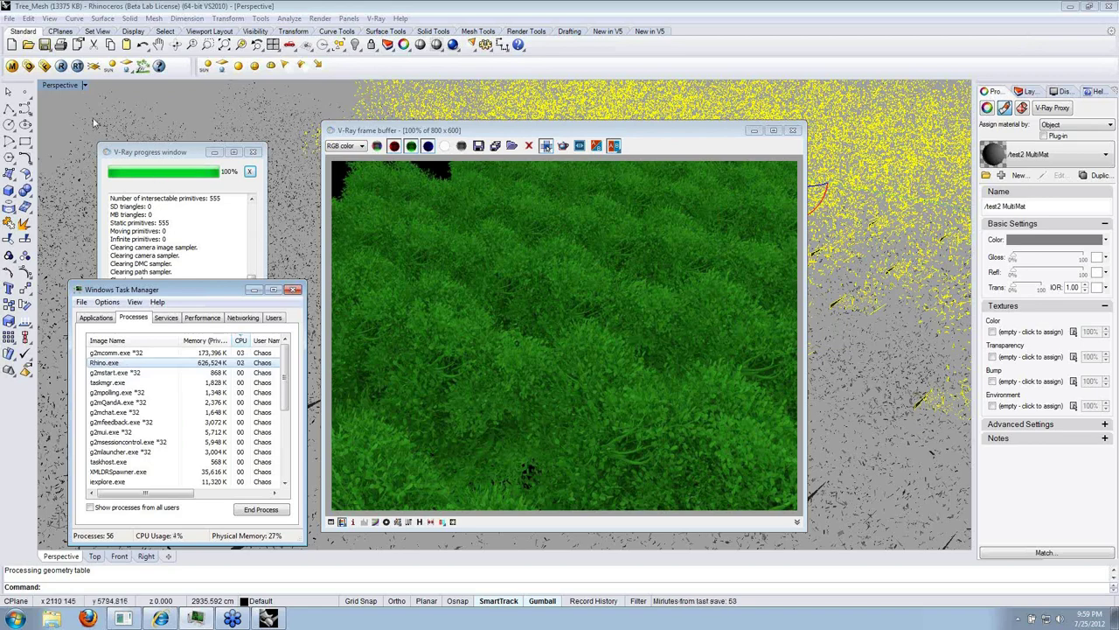
Examine the Caustics settings in the V-Ray render options and close the options editor.
left_click(33, 75)
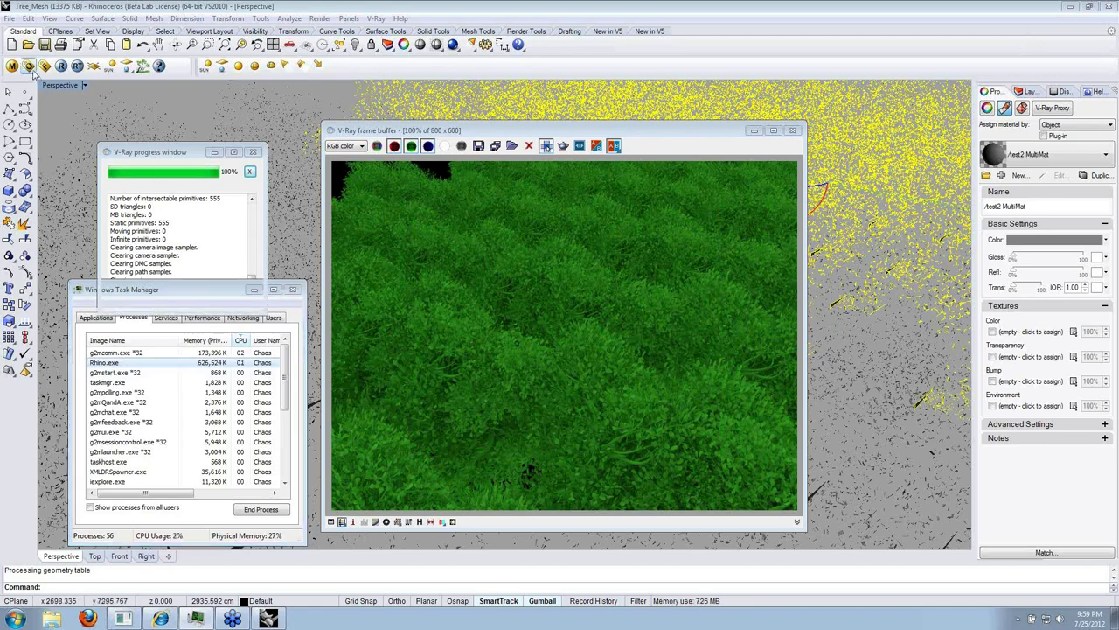
left_click(28, 66)
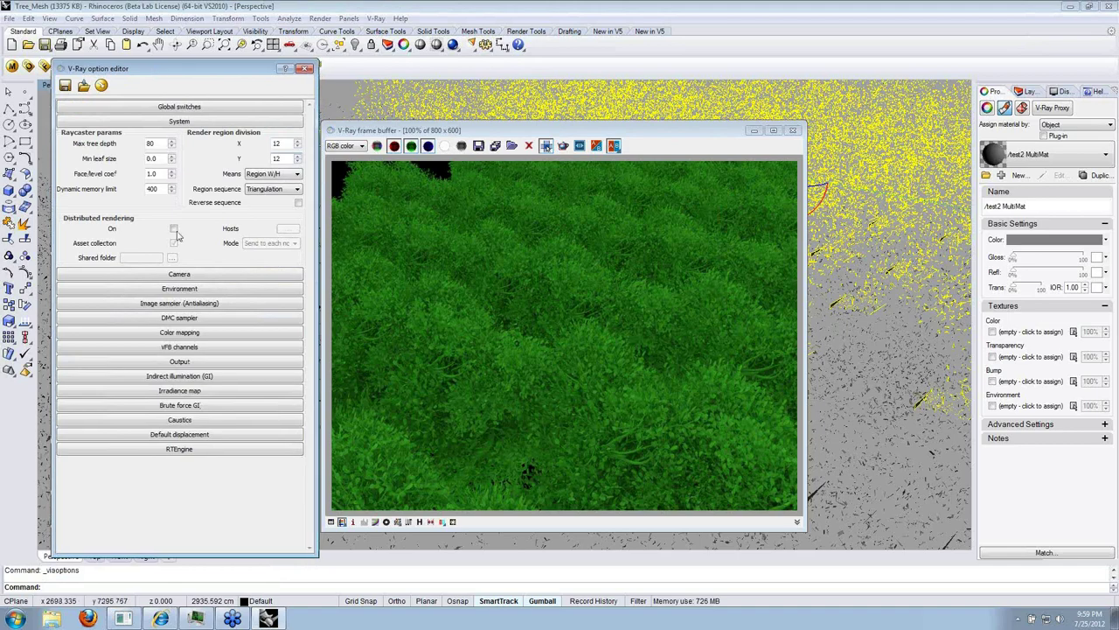
left_click(203, 421)
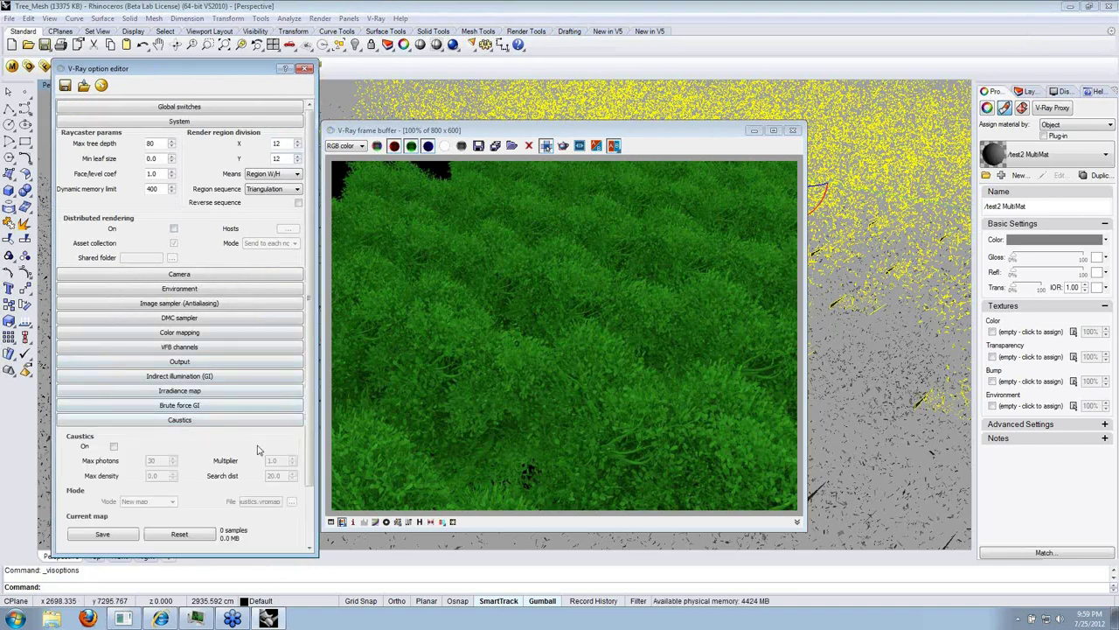
scroll(310, 350, "down", 2)
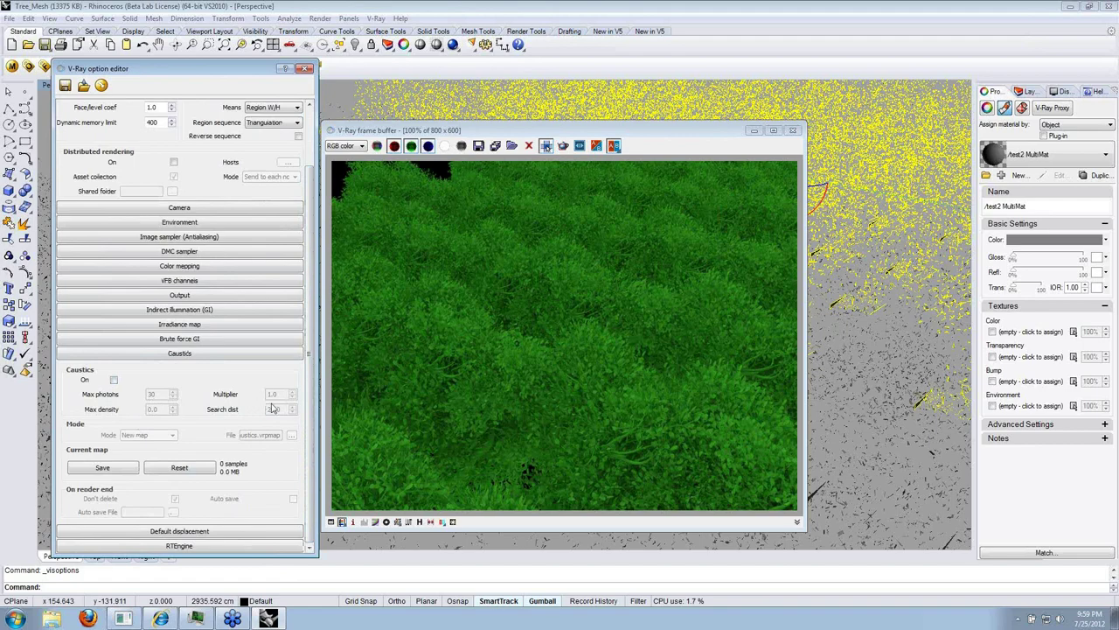
mouse_move(276, 409)
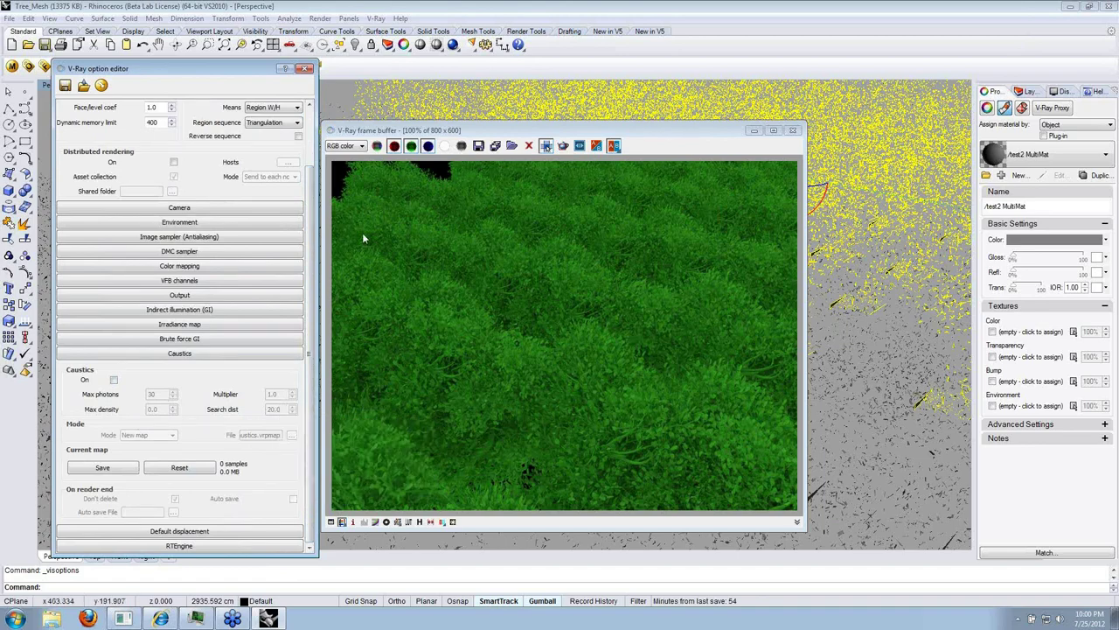
left_click(304, 68)
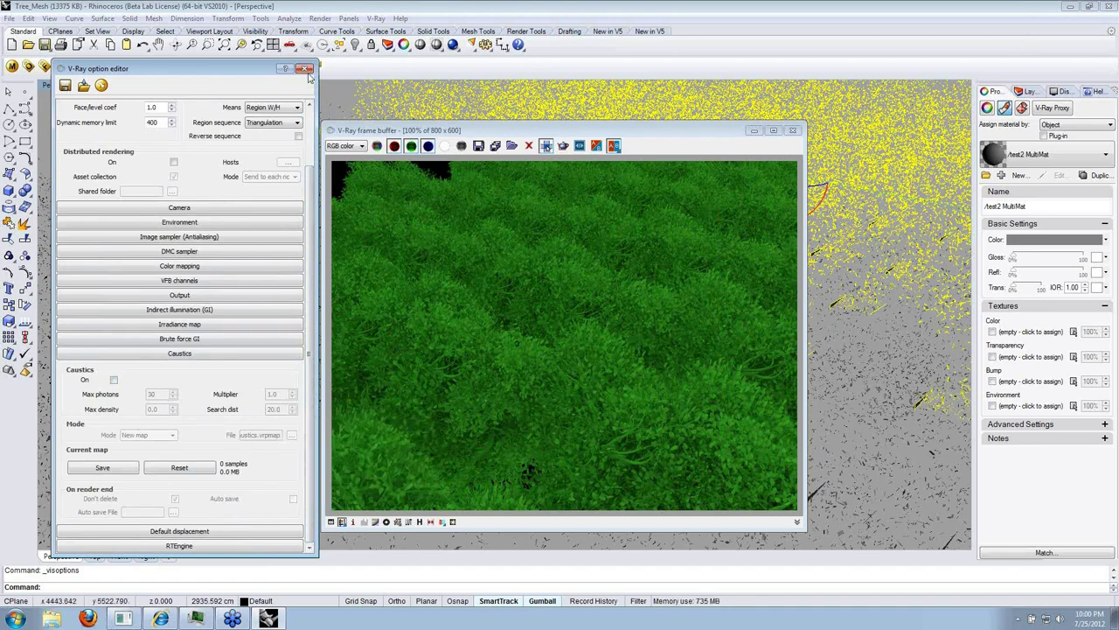
left_click_drag(394, 134, 340, 103)
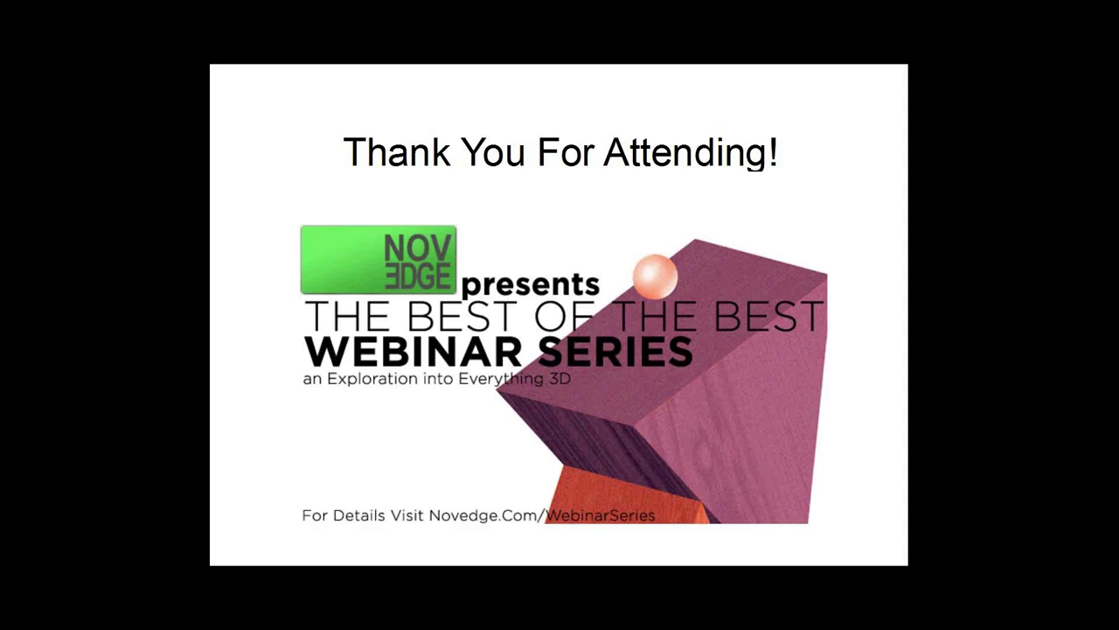
left_click(308, 443)
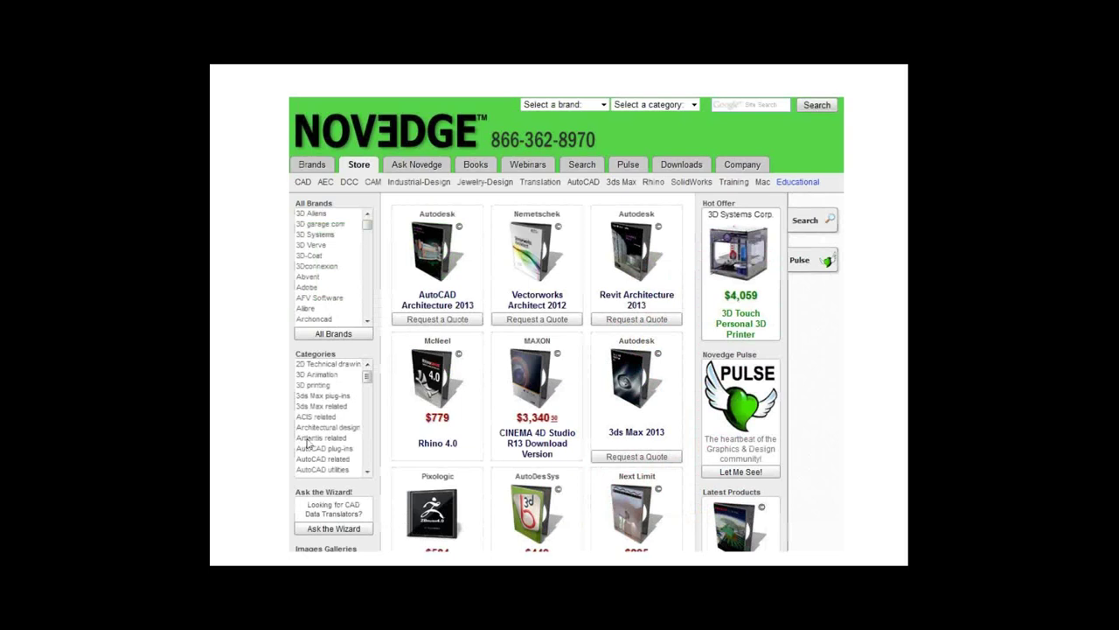